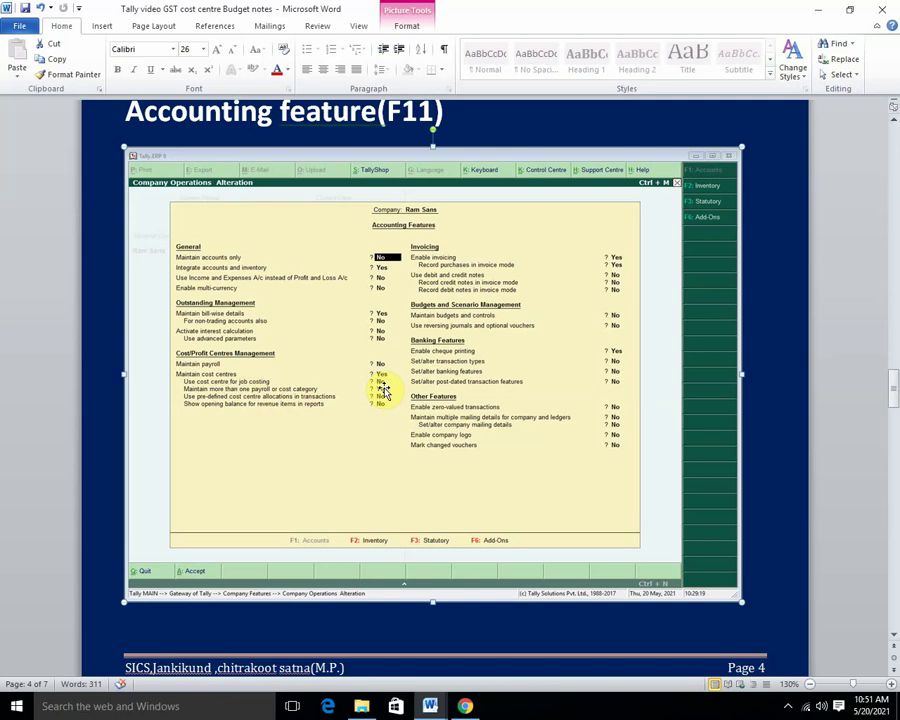
Replace the misspelled 'centre' in the cost category note with the 'Centre' suggestion.
scroll(261, 357, down, 10)
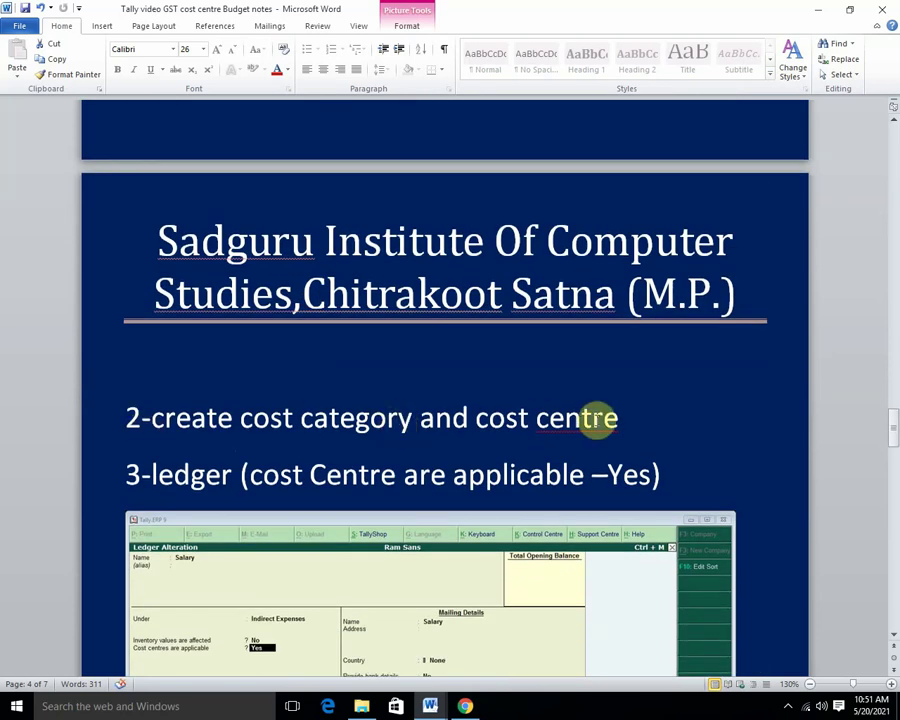
right_click(592, 422)
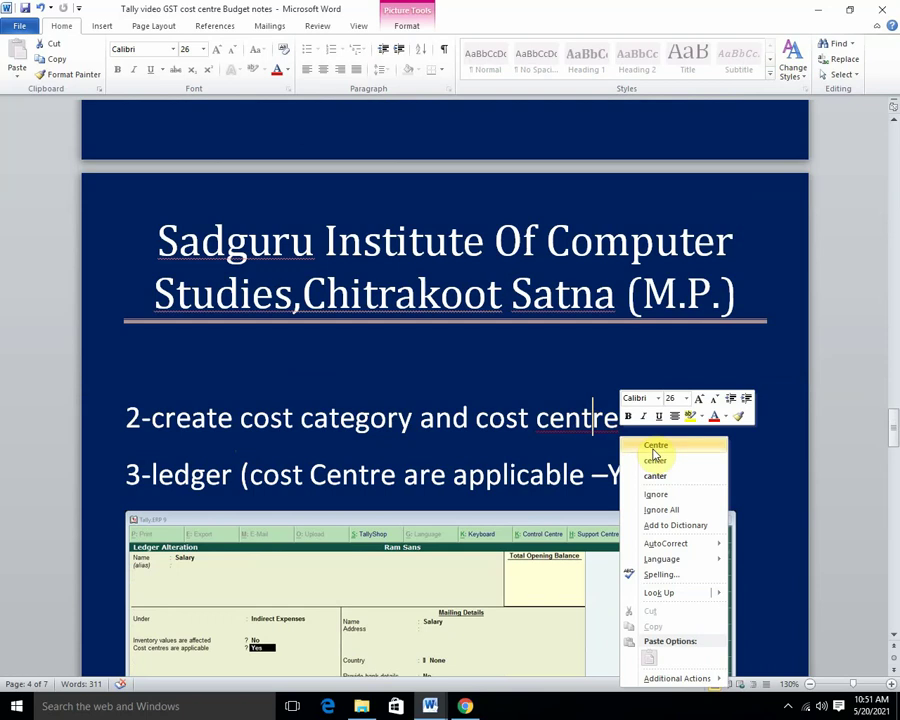
click(655, 444)
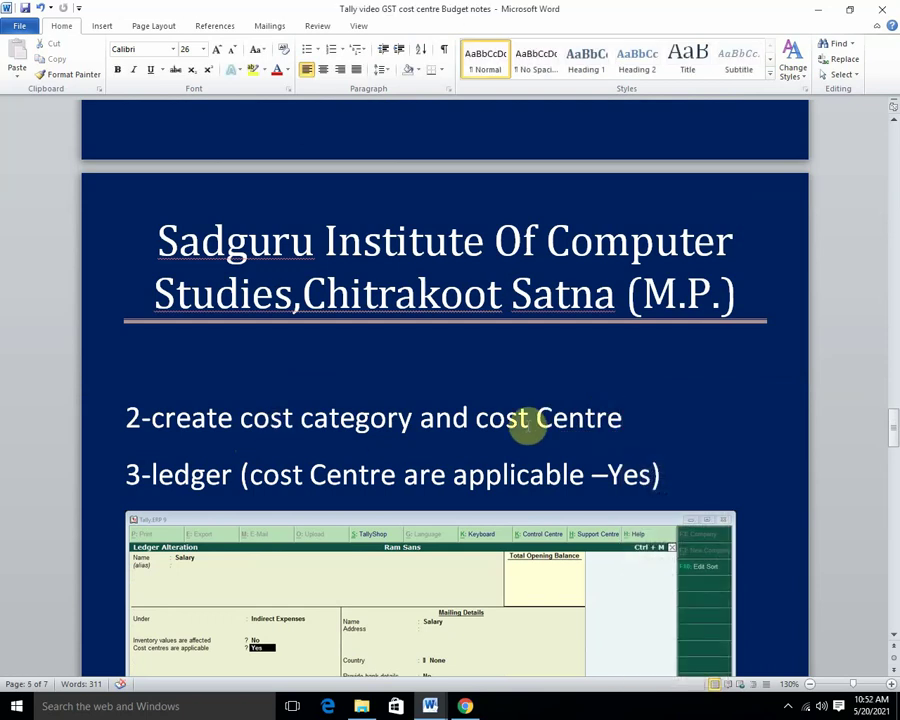
scroll(528, 418, down, 1)
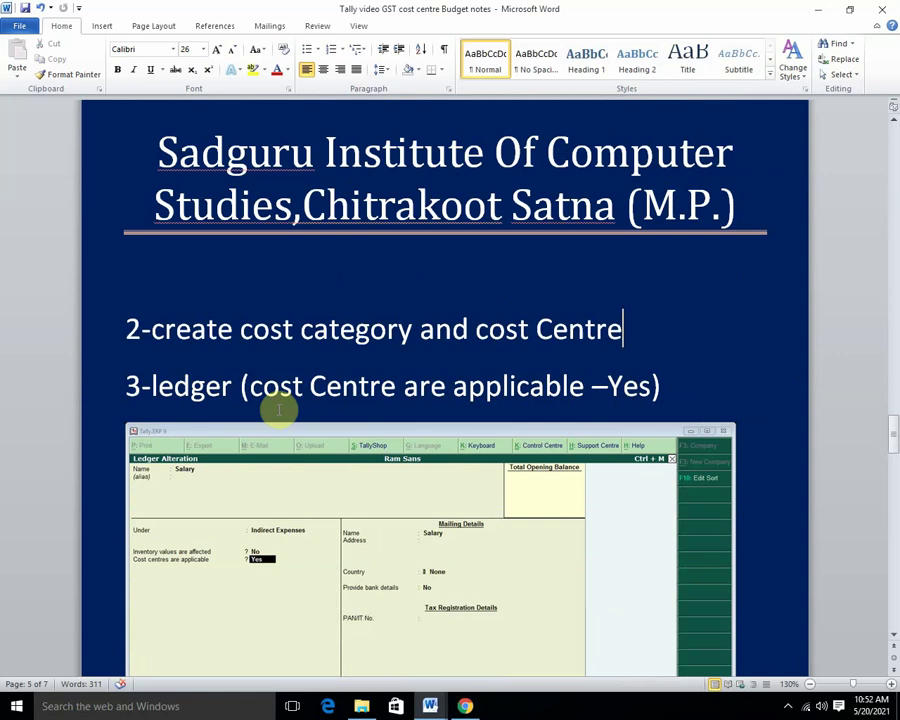
scroll(279, 410, down, 6)
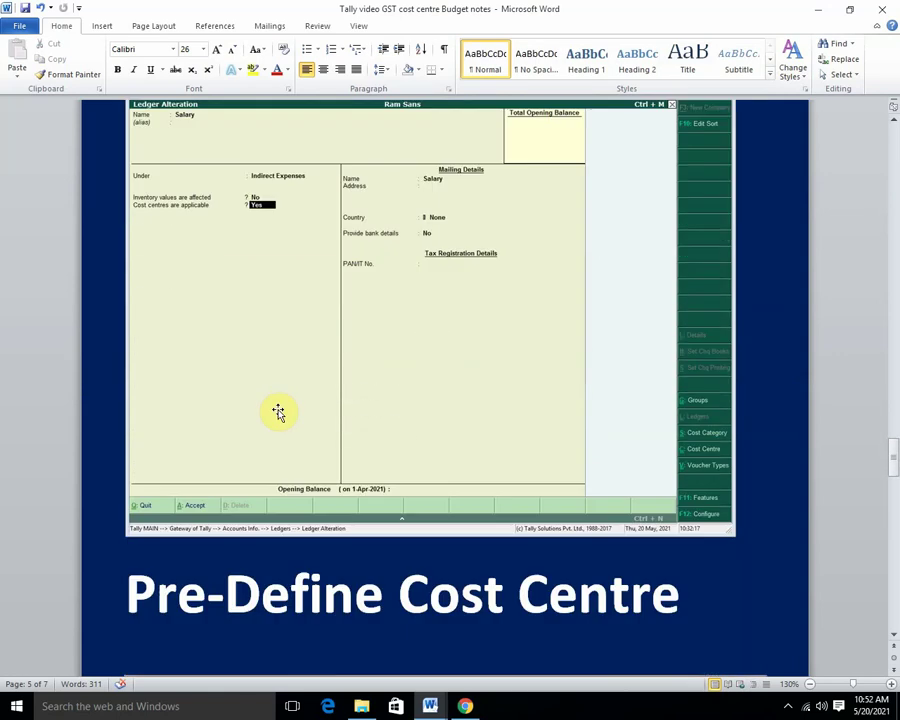
scroll(278, 410, up, 5)
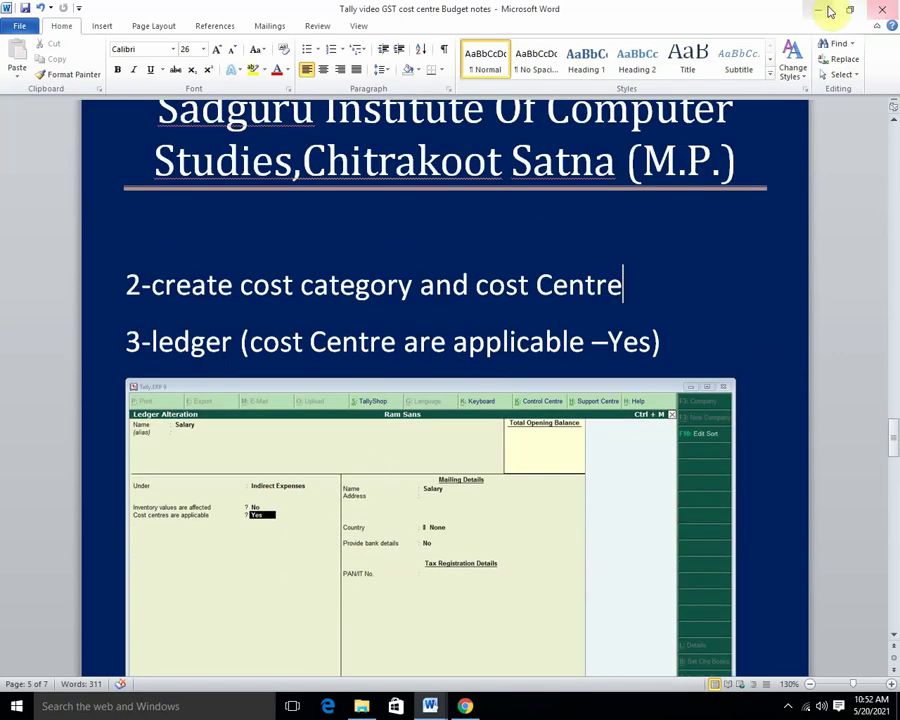
Minimise Word and launch Tally.ERP 9 in Educational Mode.
click(820, 16)
right_click(514, 152)
click(566, 191)
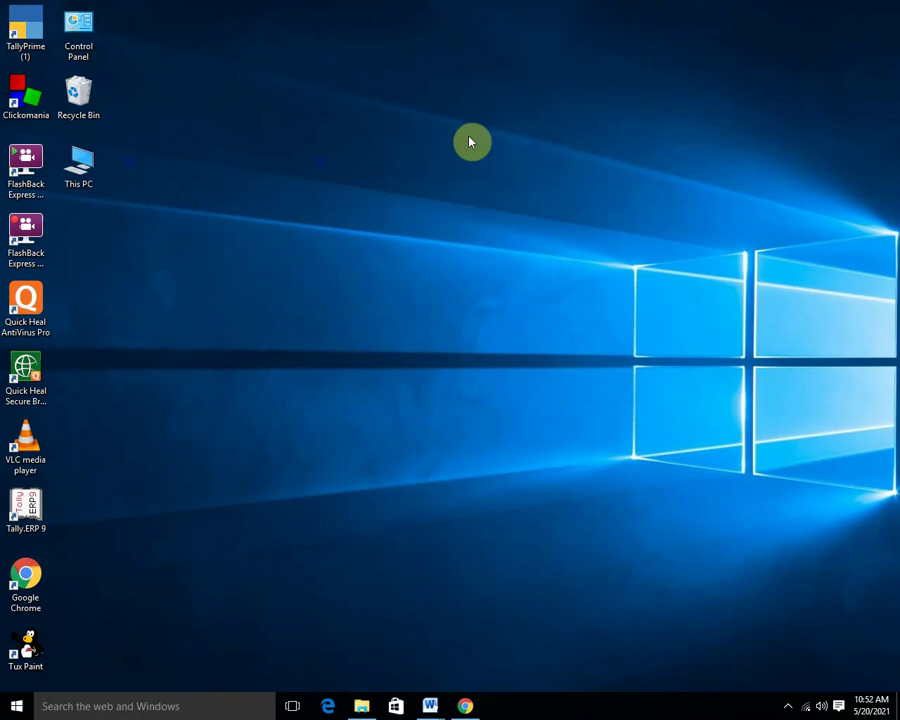
right_click(470, 139)
click(511, 180)
double_click(28, 505)
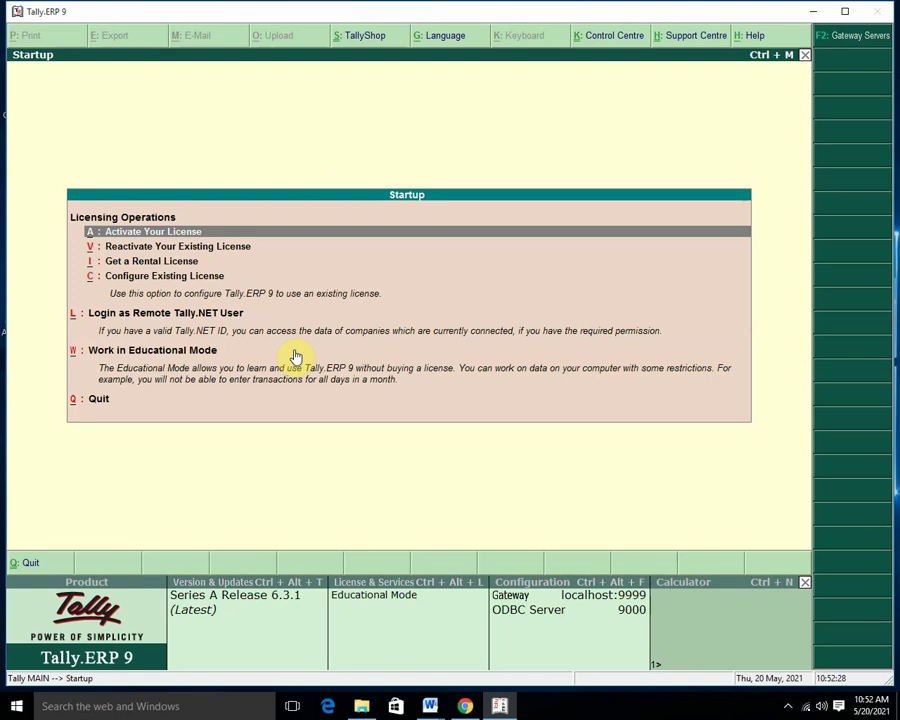
click(295, 352)
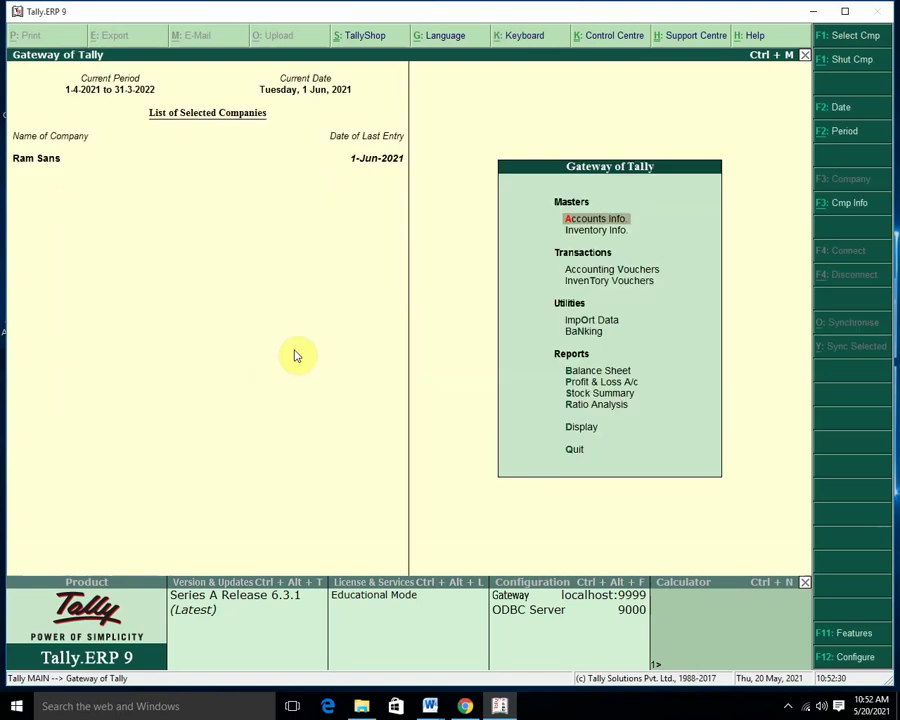
Shut the Ram Sans company and bring up the Company Creation form.
key(alt+F3)
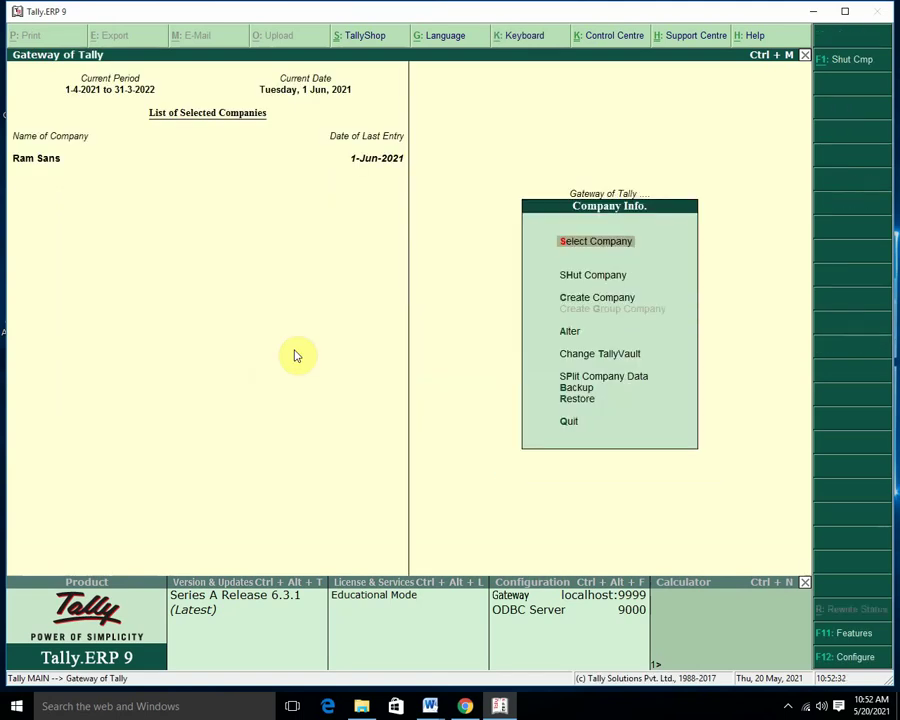
key(Down)
key(Return)
click(293, 349)
key(Return)
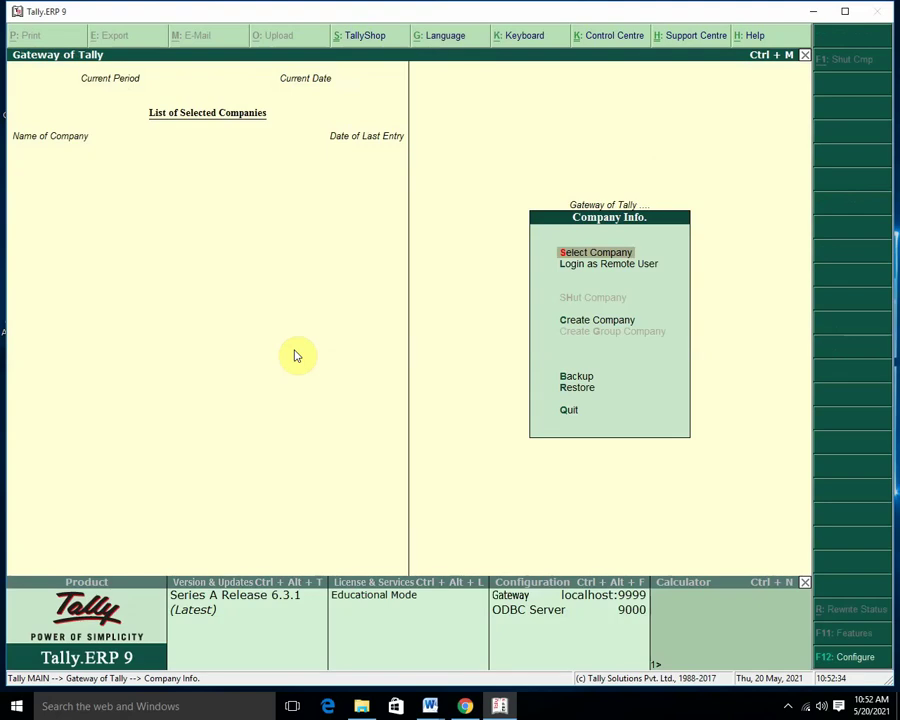
key(c)
click(293, 349)
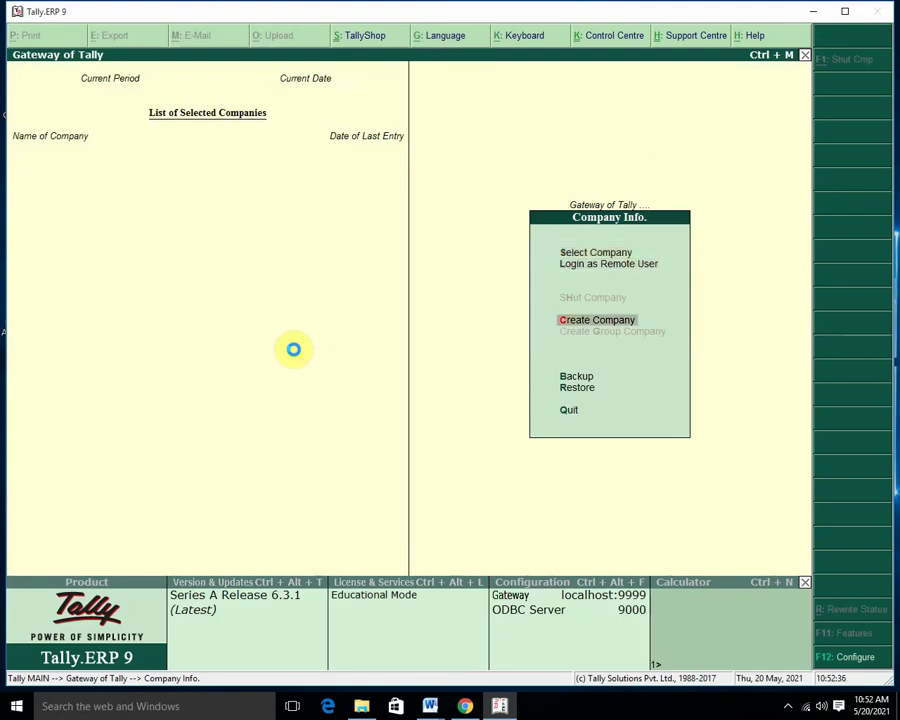
key(Return)
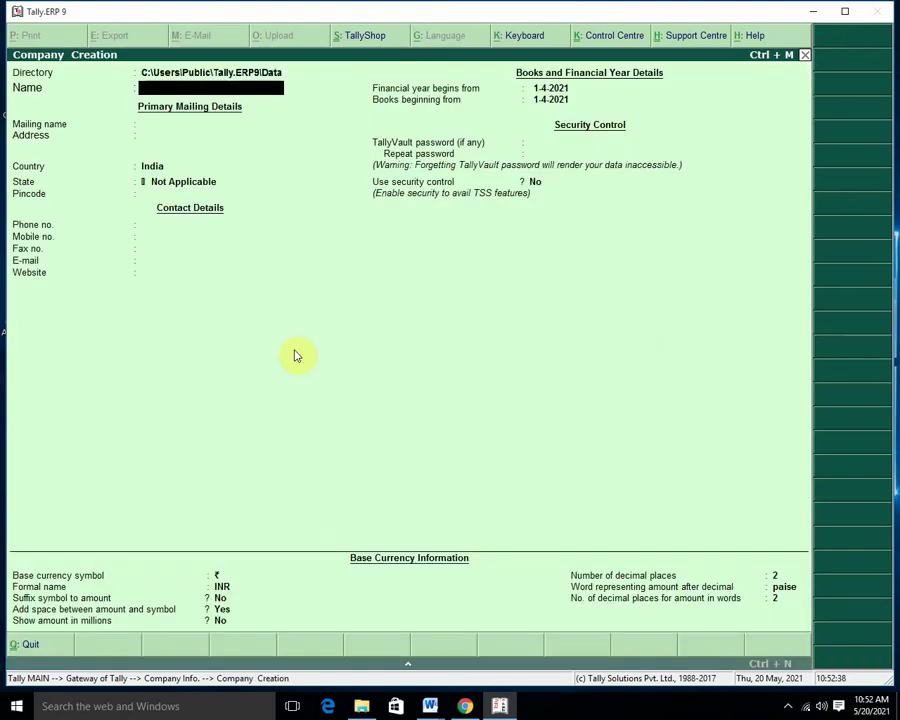
Create the company Uma Traders with state Madhya Pradesh, then return to Gateway of Tally.
text(Uma Trader)
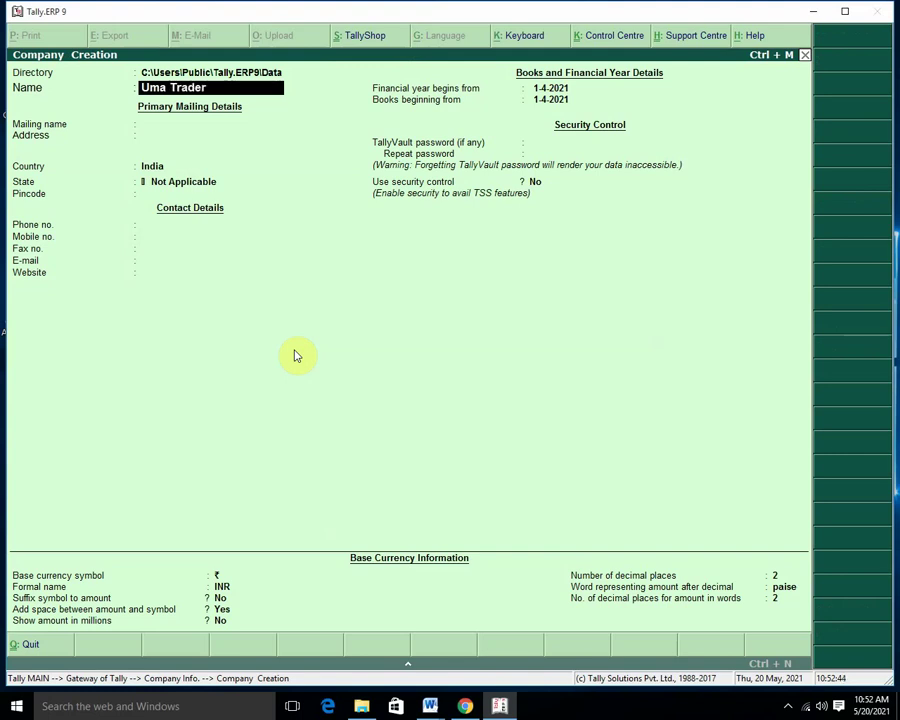
text(s)
key(Return)
key(Return)
key(Return)
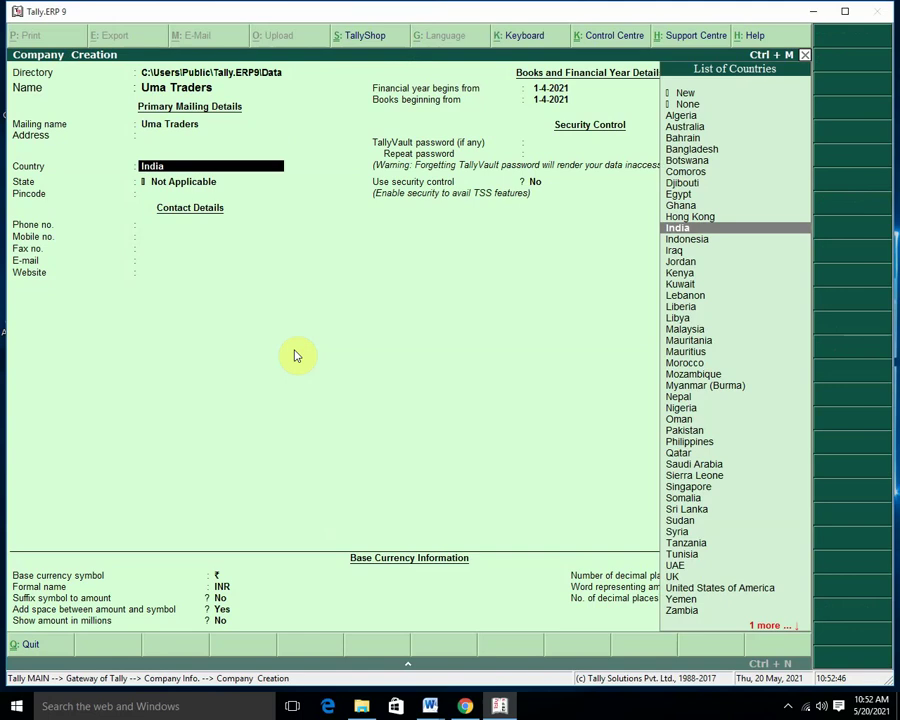
key(Return)
text(M)
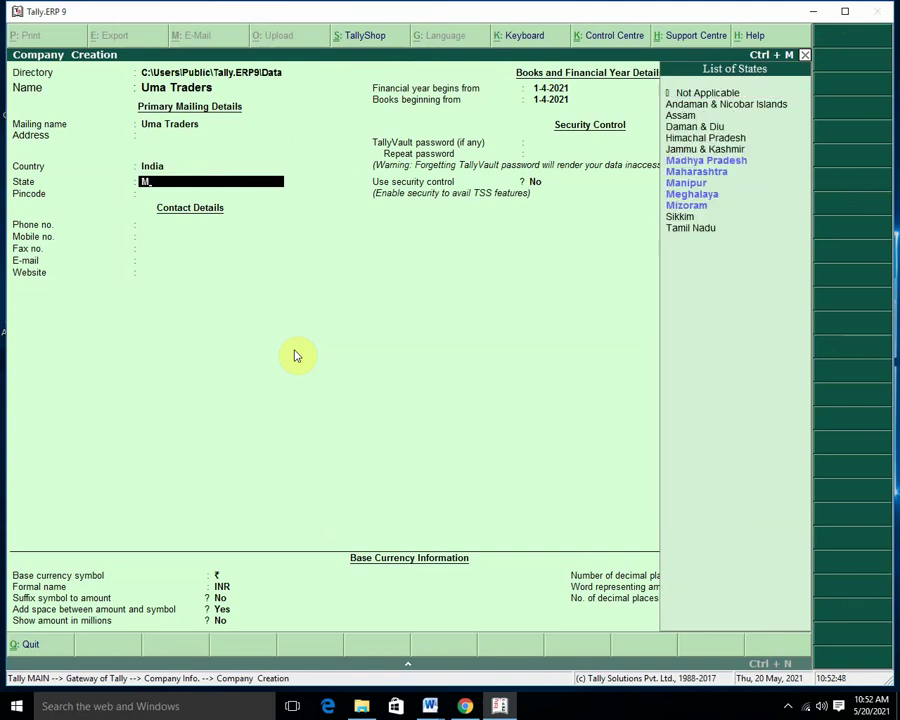
key(Return)
key(Return)
key(Return)
key(Return)
key(Return)
key(Return)
key(Return)
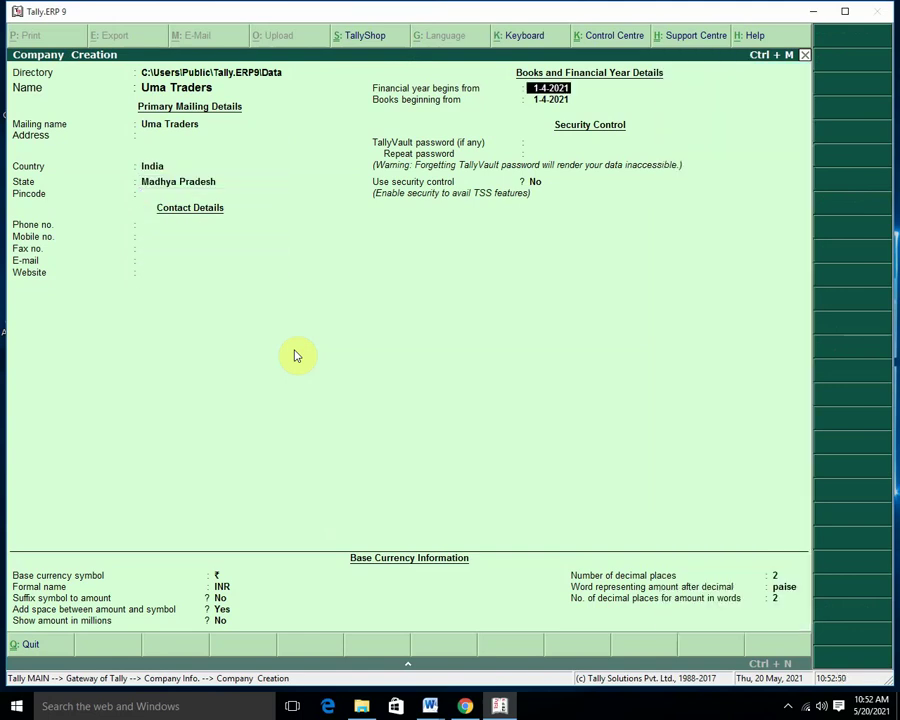
key(Return)
key(Return)
key(Return)
key(Return)
key(Return)
key(Return)
key(Return)
key(Return)
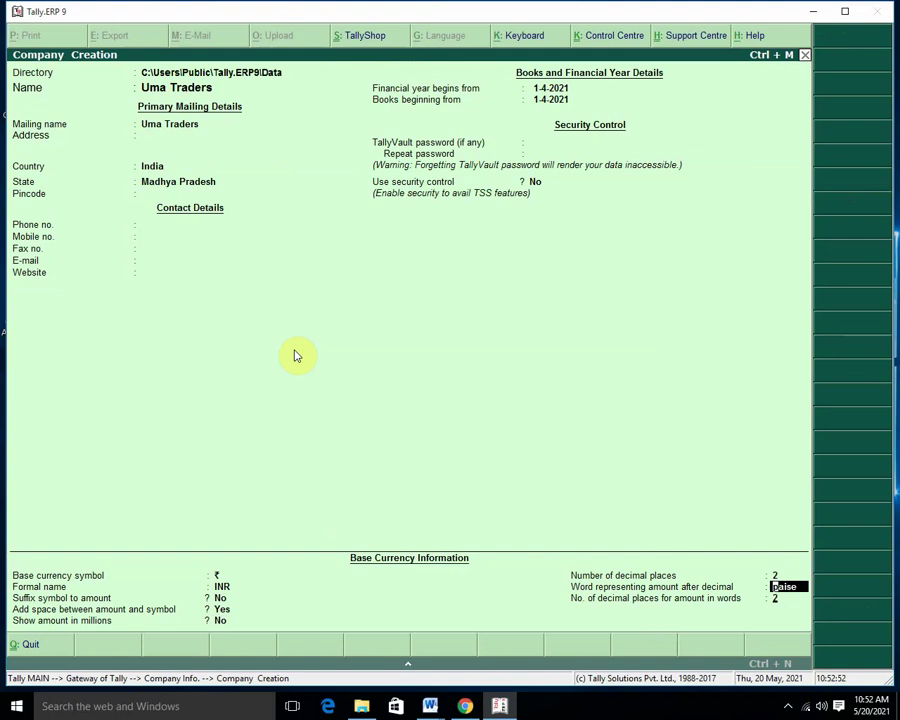
key(Return)
key(Return)
key(Return)
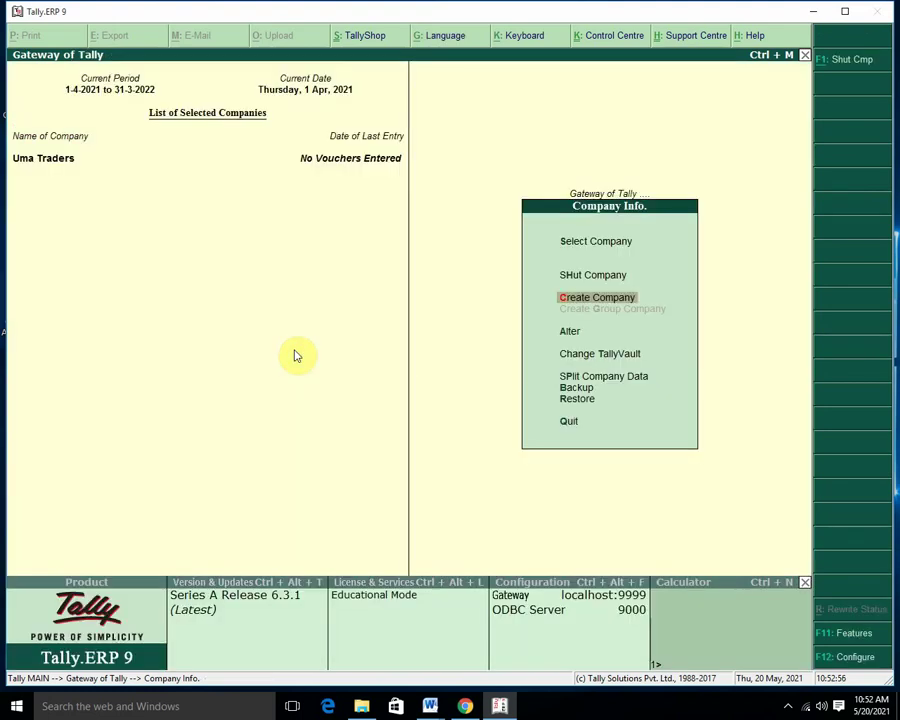
key(Escape)
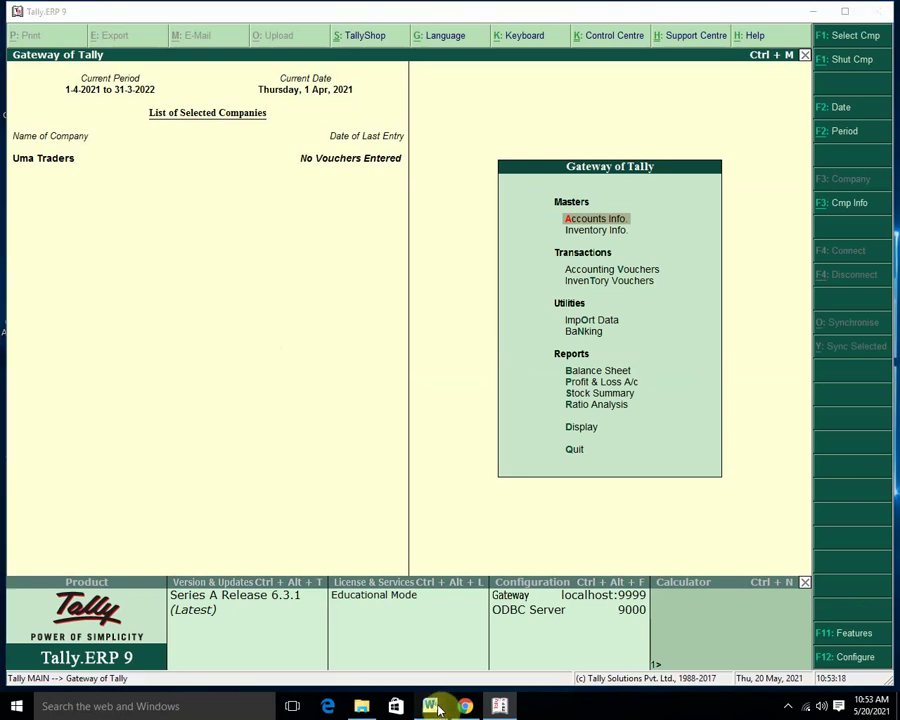
click(431, 703)
click(376, 647)
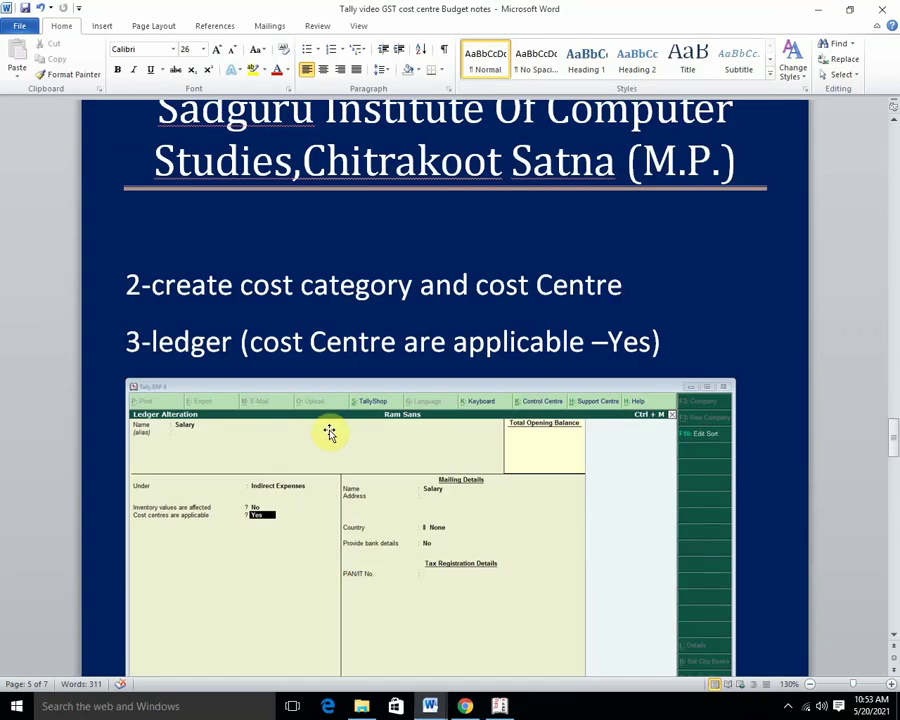
scroll(330, 432, up, 3)
scroll(327, 420, up, 10)
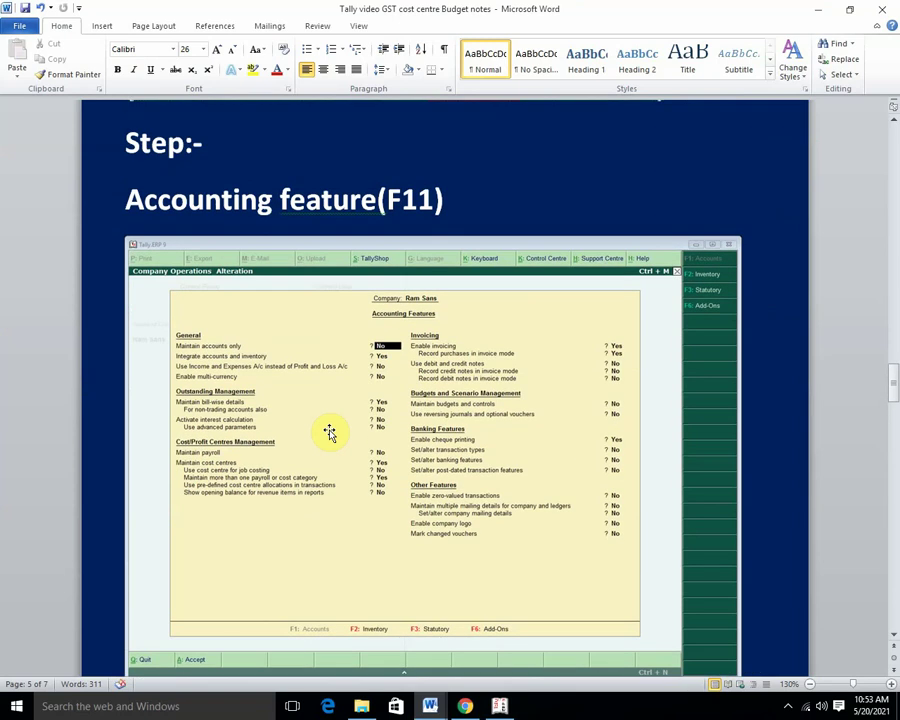
click(500, 705)
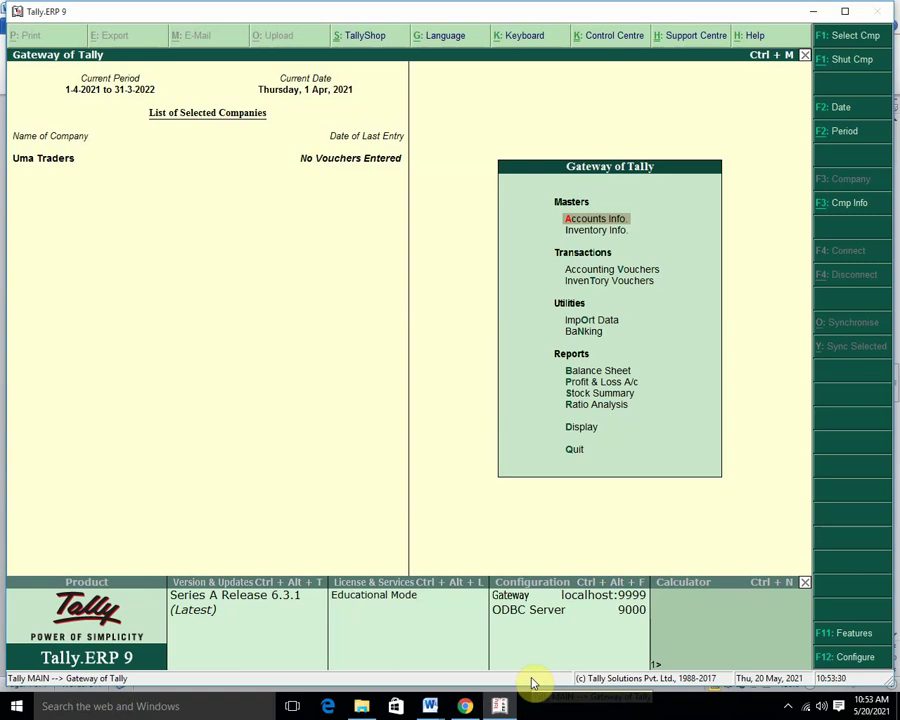
In F11 Accounting Features, set Maintain cost centres and more than one cost category to Yes.
key(F11)
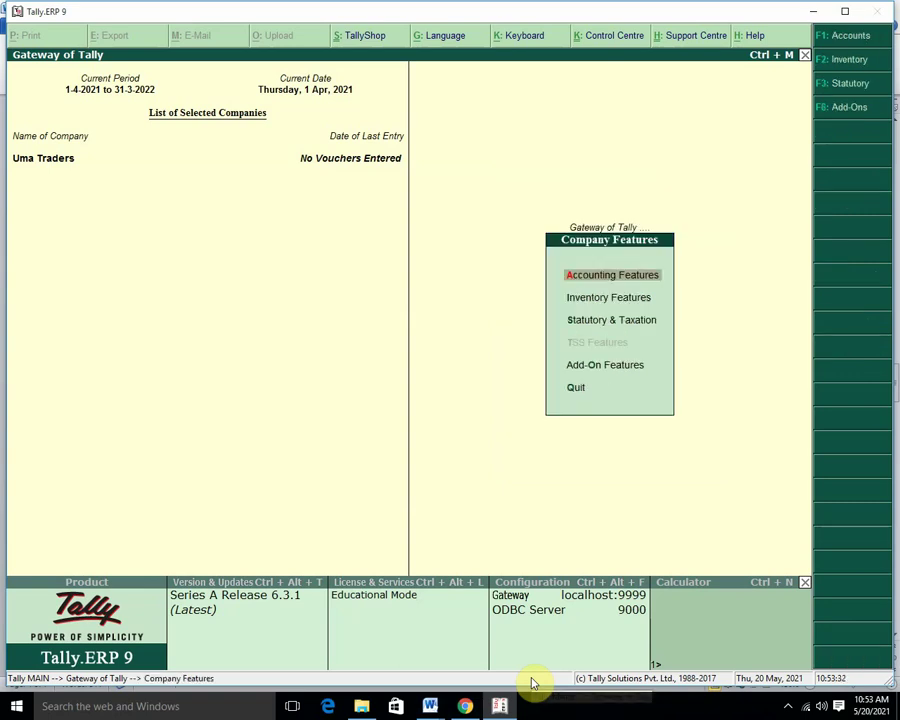
key(Return)
key(Return)
key(Return)
key(Return)
key(Return)
key(Return)
key(Return)
key(Return)
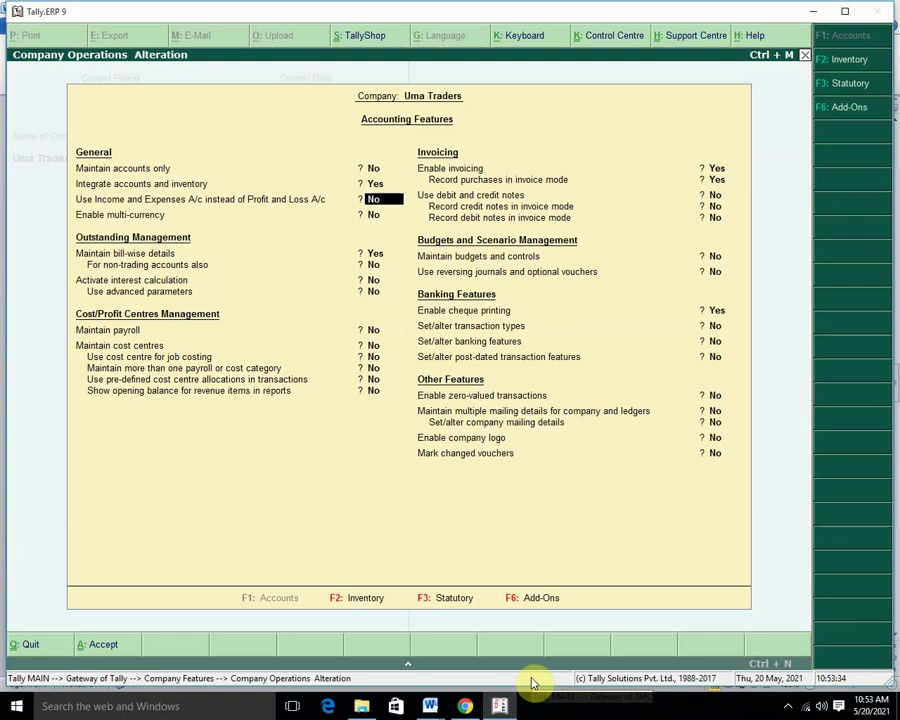
key(Return)
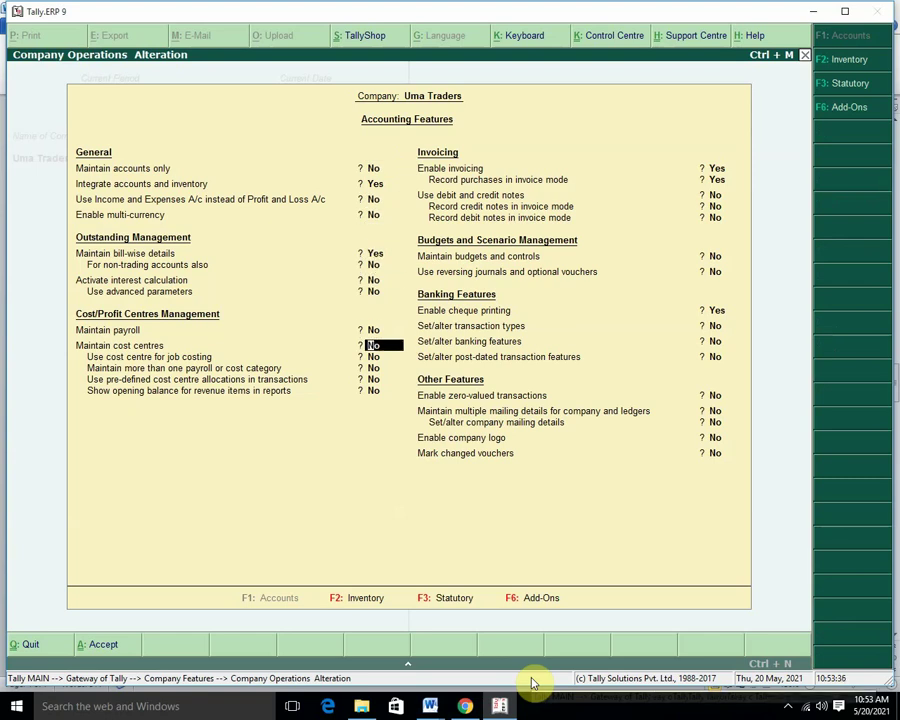
text(y)
key(Return)
key(Return)
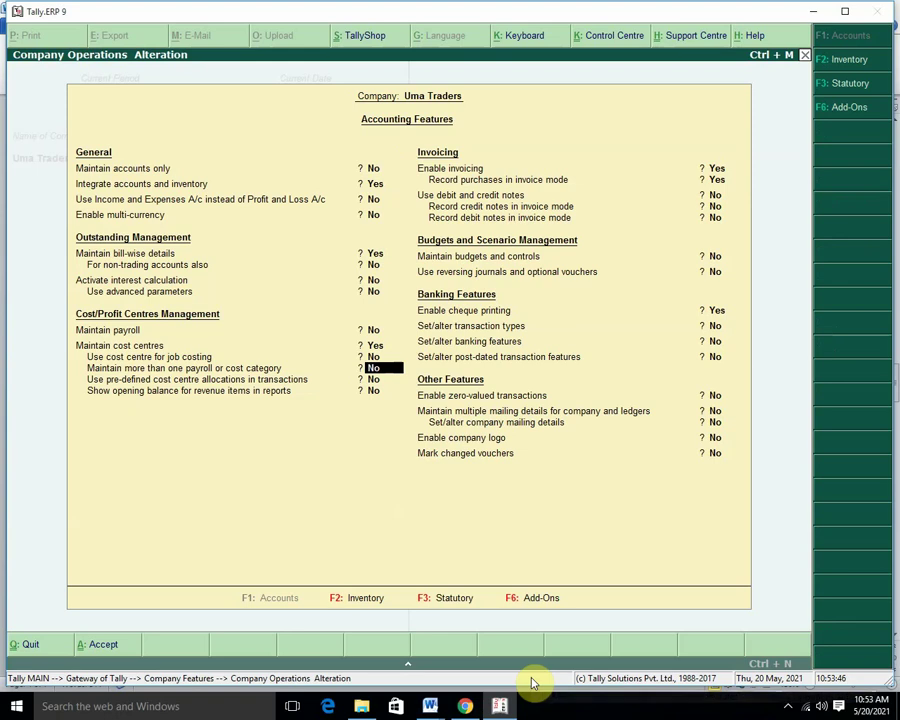
text(y)
key(Return)
key(Return)
key(Return)
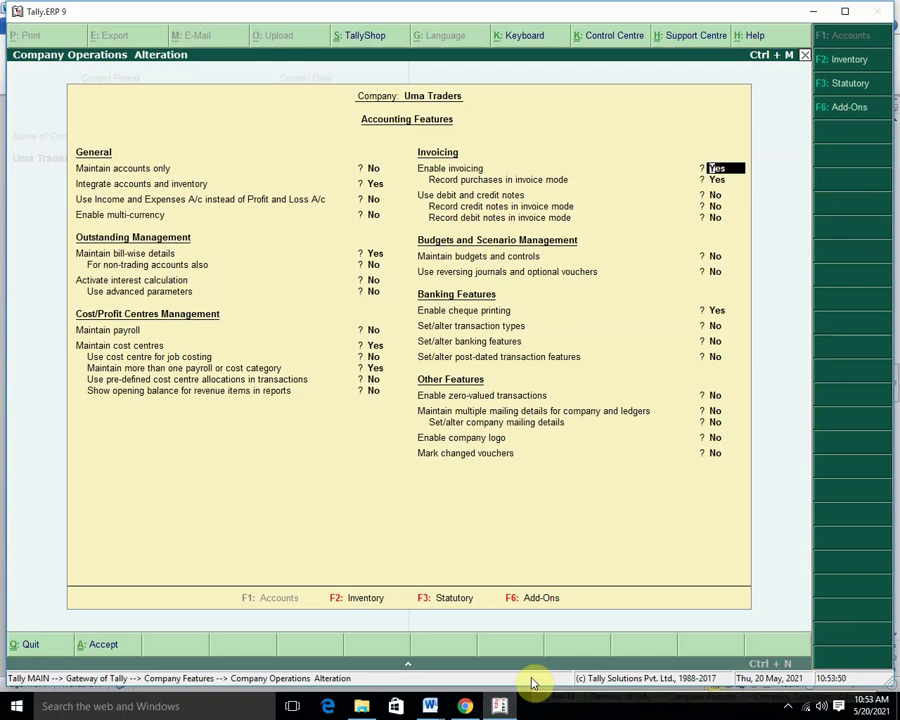
key(ctrl+a)
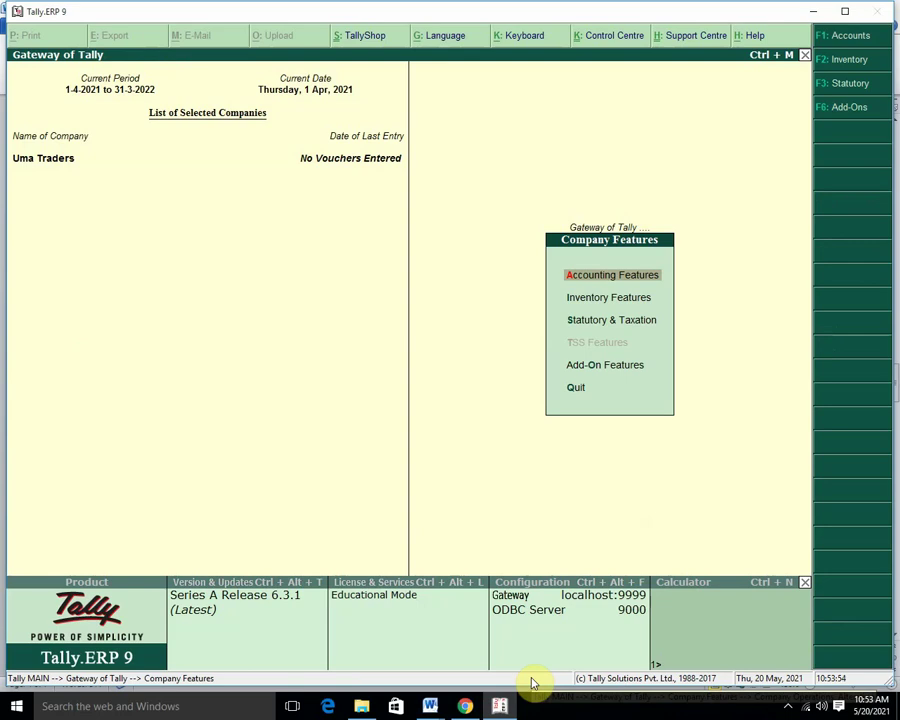
key(Escape)
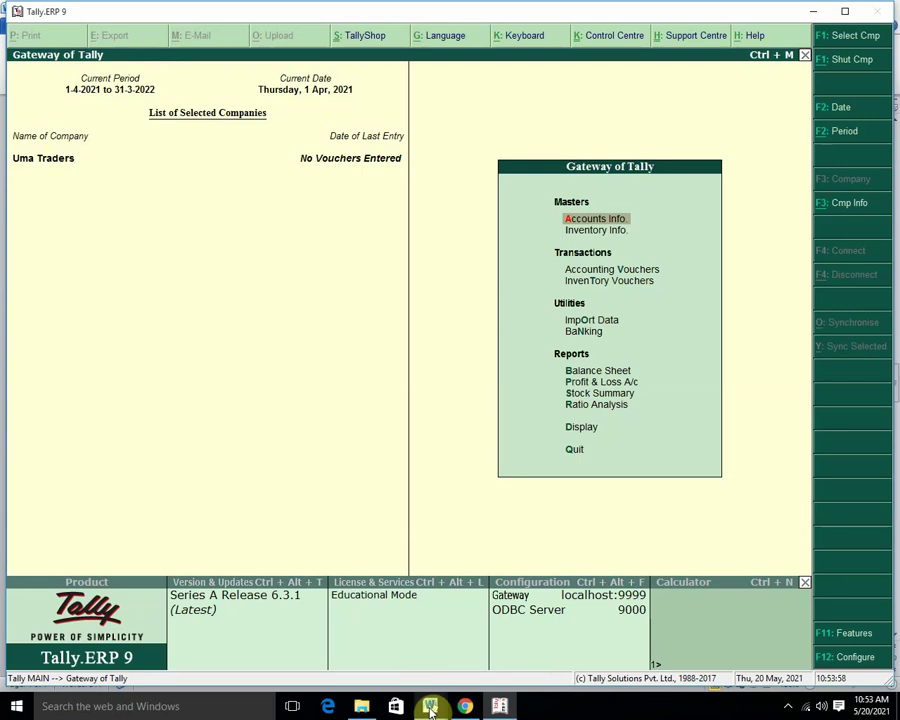
mouse_move(430, 705)
click(396, 649)
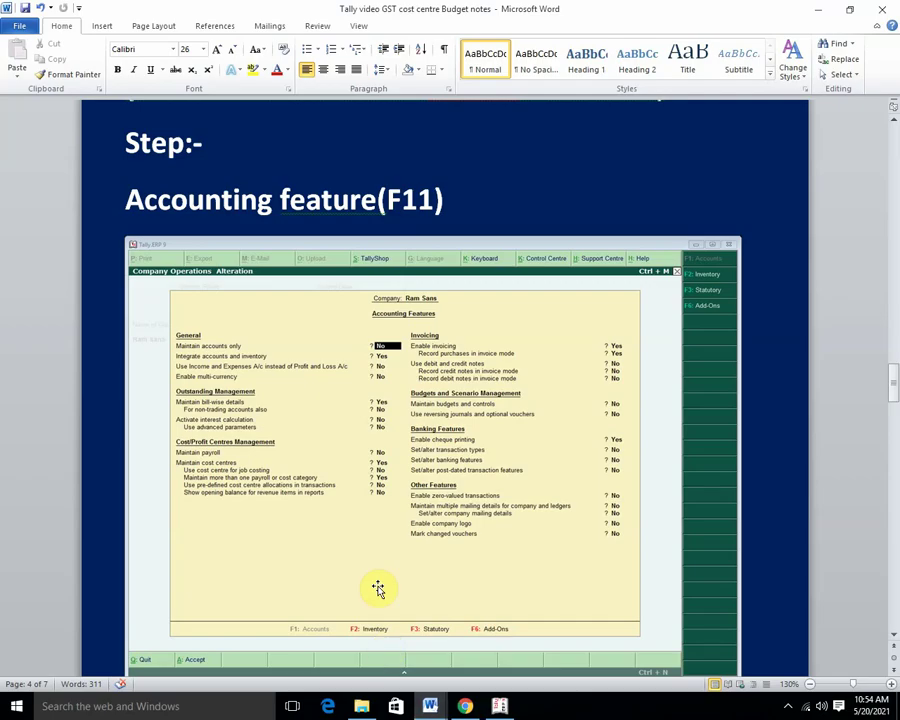
scroll(376, 580, down, 7)
scroll(375, 567, down, 5)
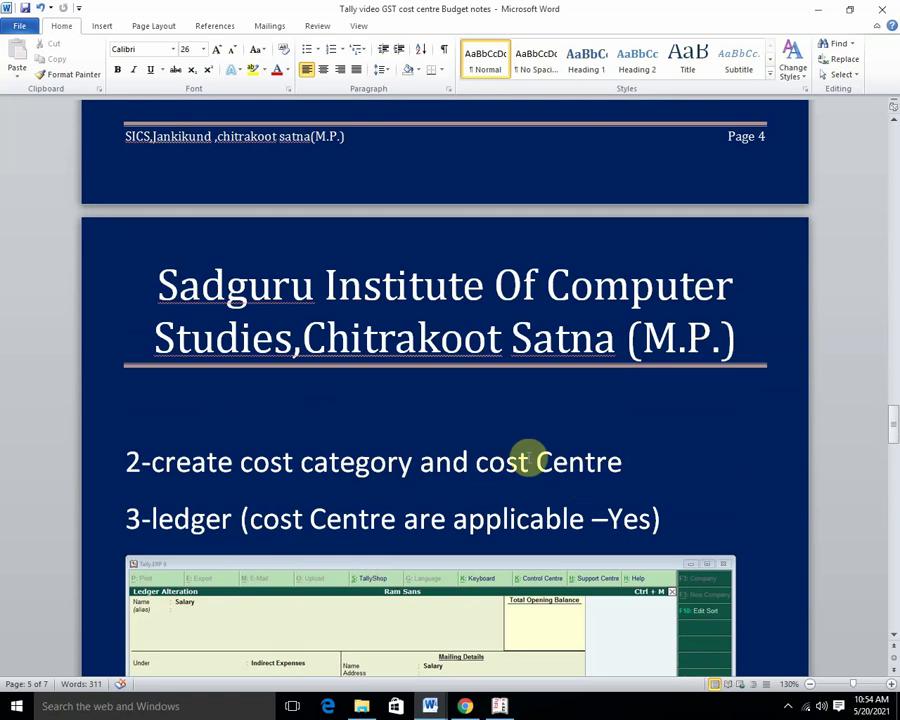
scroll(502, 446, up, 8)
scroll(502, 446, up, 10)
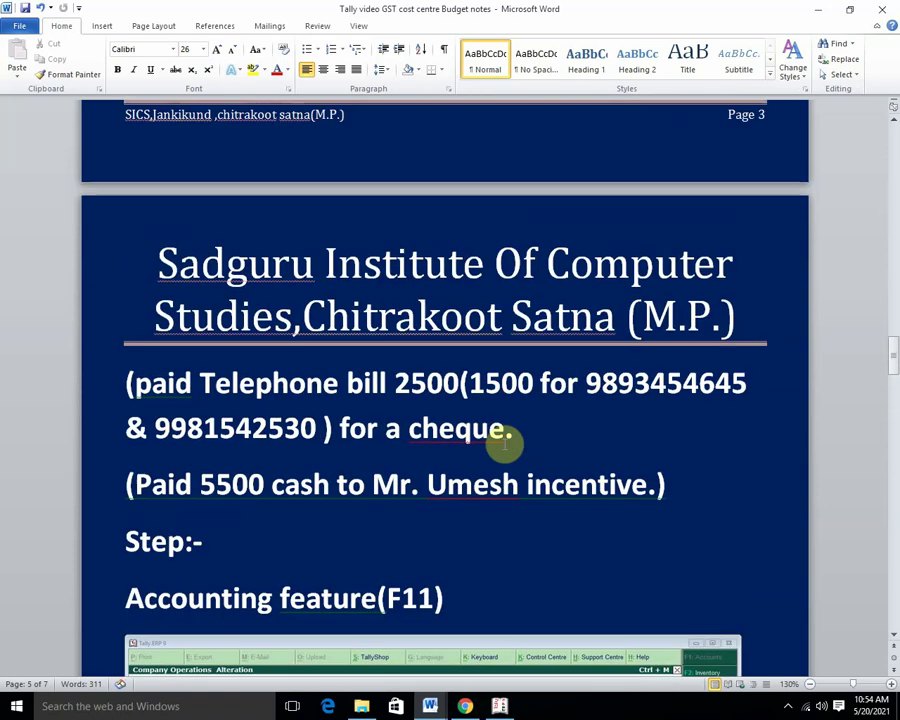
scroll(505, 445, up, 7)
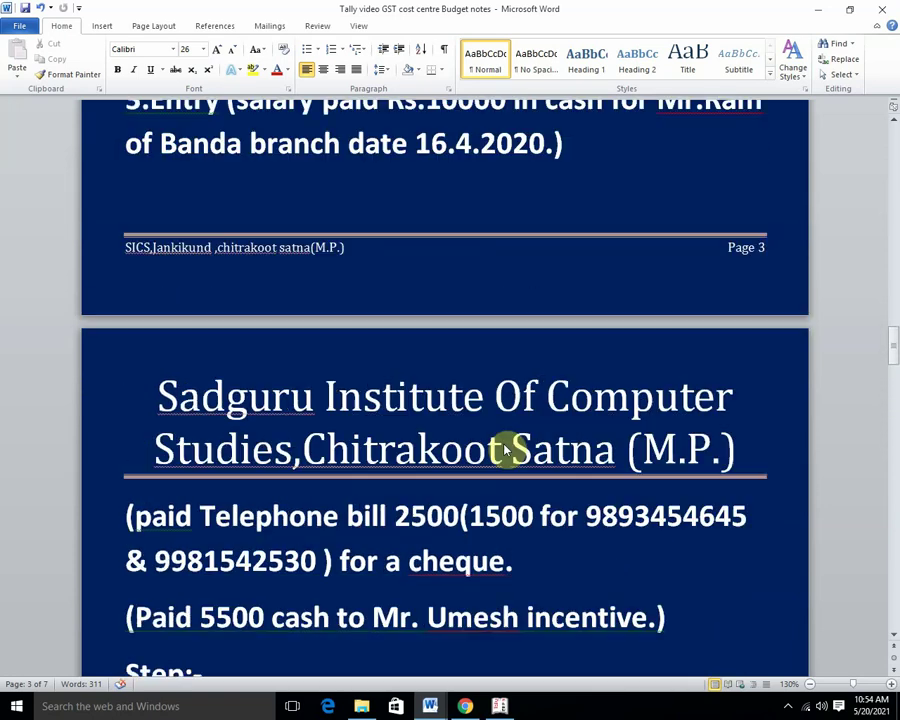
scroll(507, 443, up, 7)
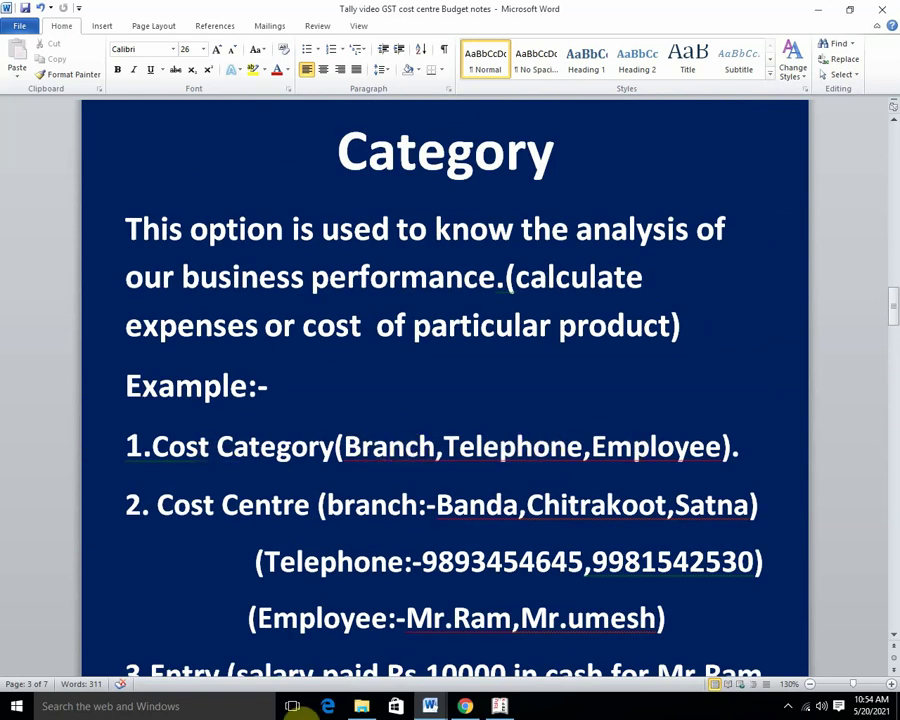
click(500, 706)
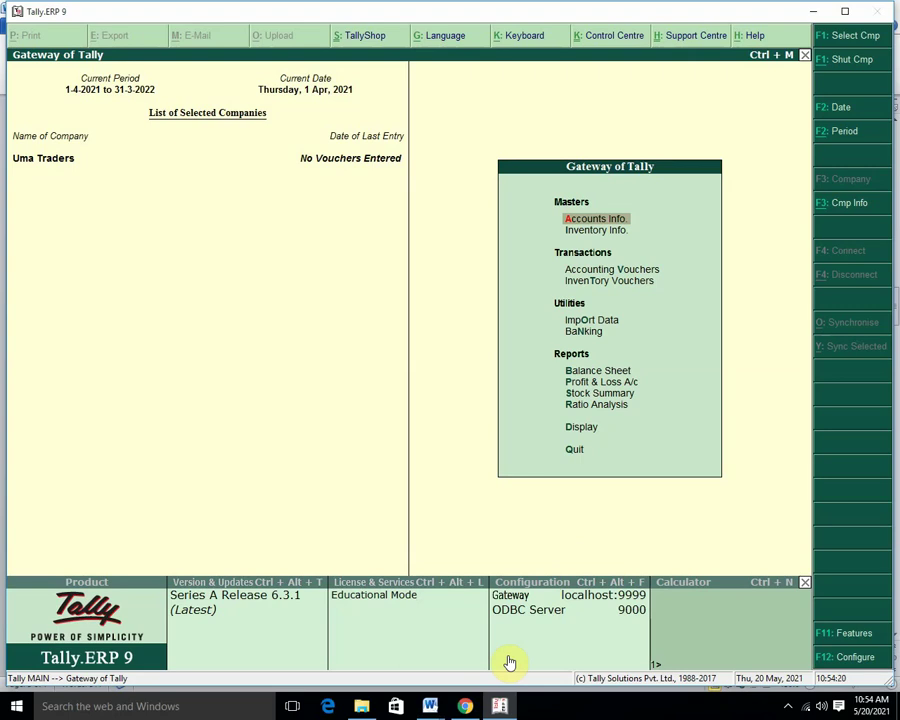
Go to Accounts Info > Cost Categories > Create under Single Cost Category.
key(Return)
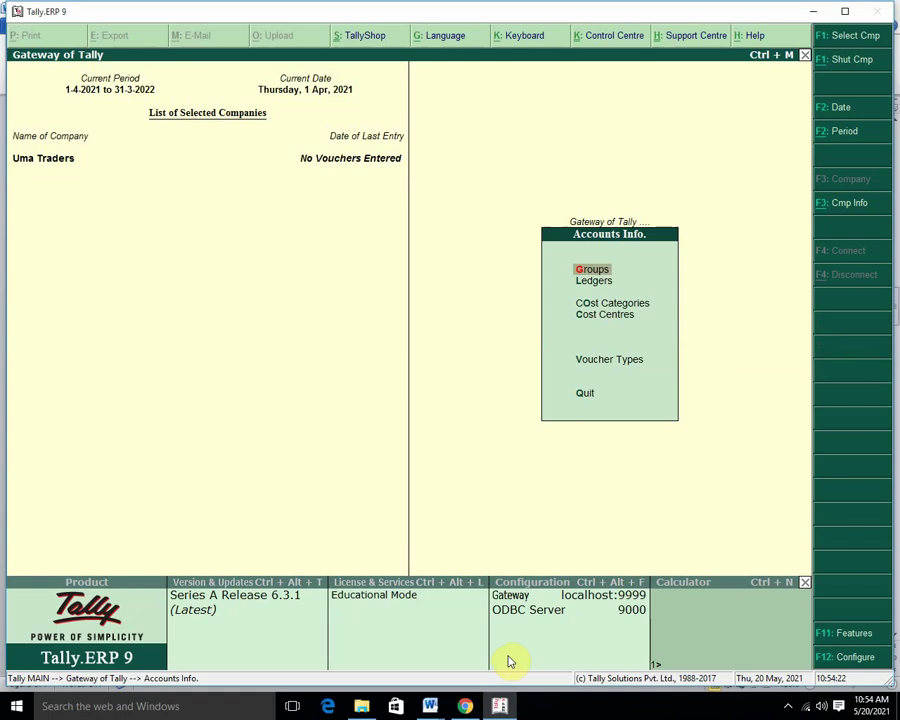
key(Down)
key(Down)
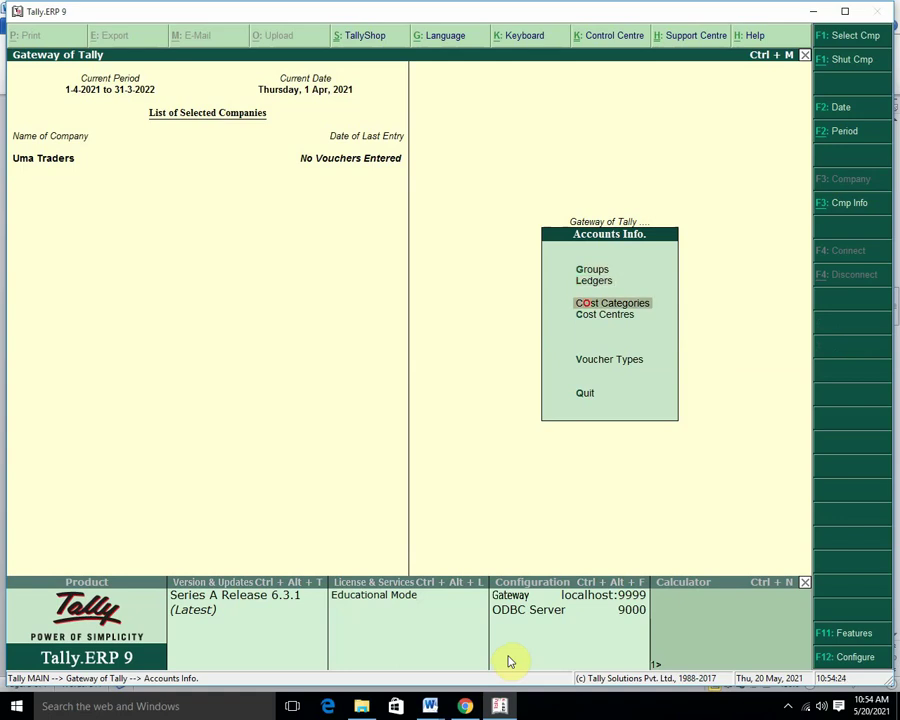
key(Return)
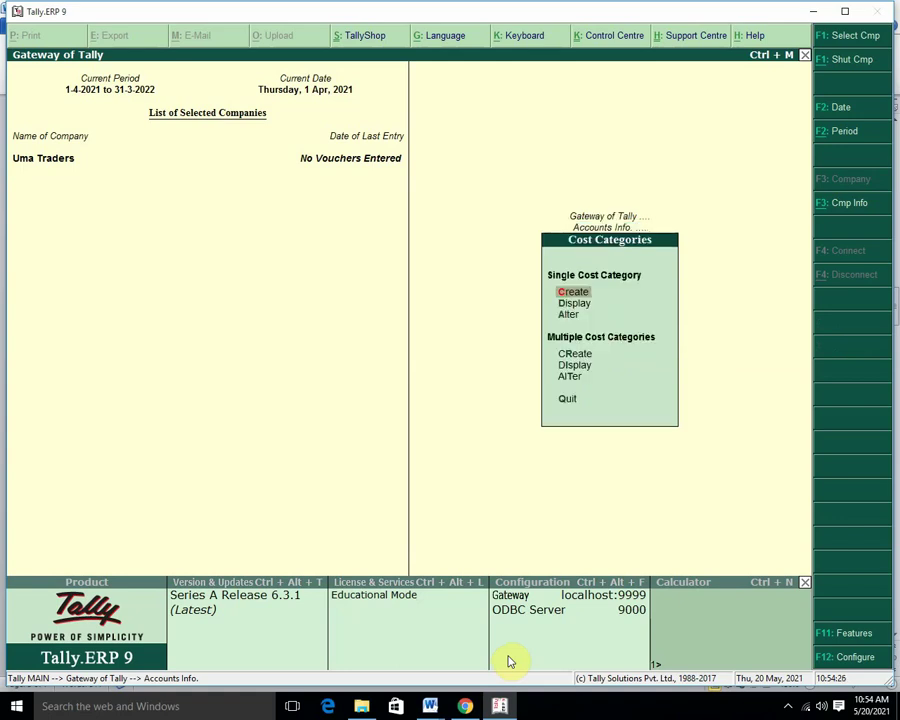
key(Return)
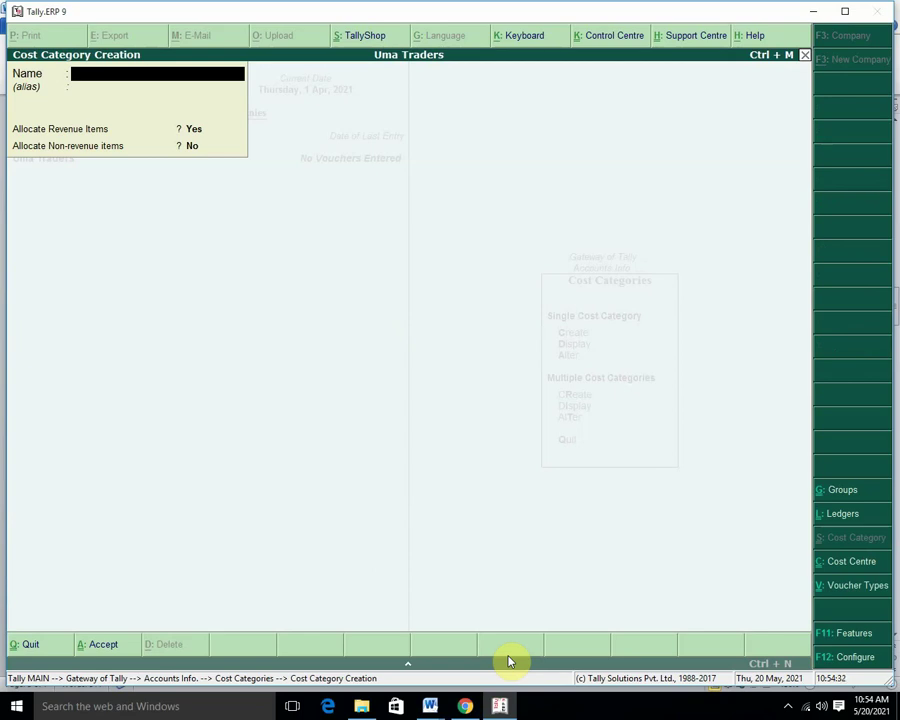
Save cost category Branch, allocating revenue items (Yes) but not non-revenue items (No).
text(Branch)
key(Return)
key(Return)
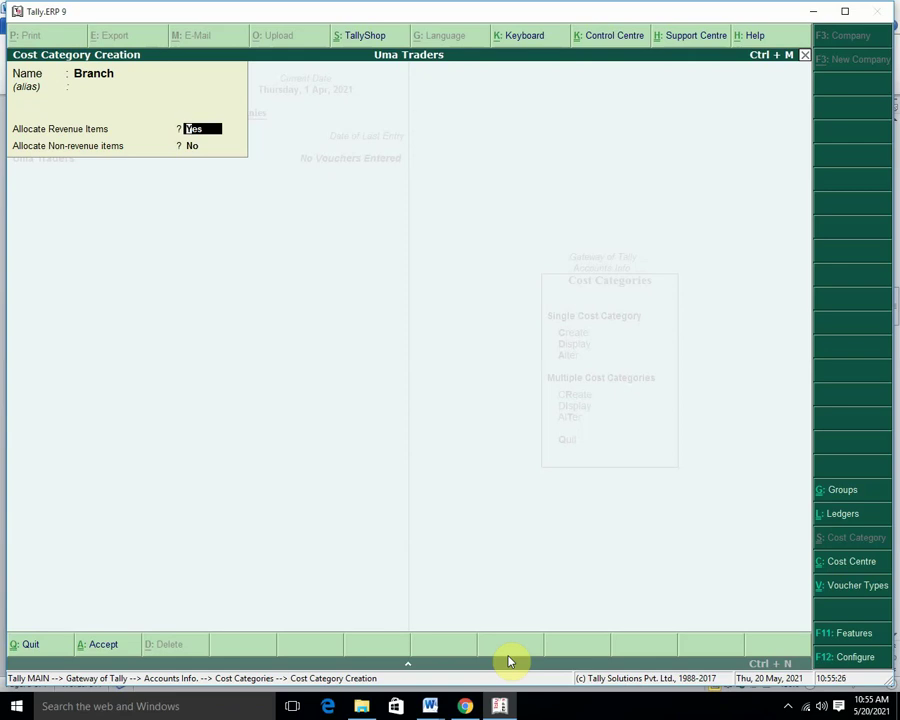
key(Return)
key(Return)
key(Return)
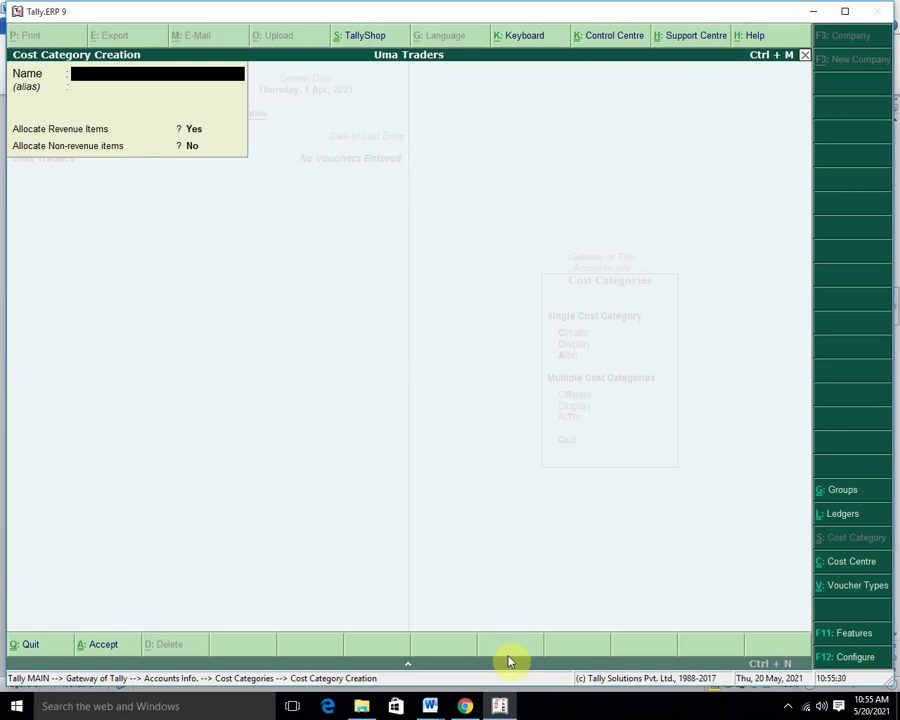
Create the Telephone cost category, correcting the misspelled name first.
text(Telehpone)
key(Return)
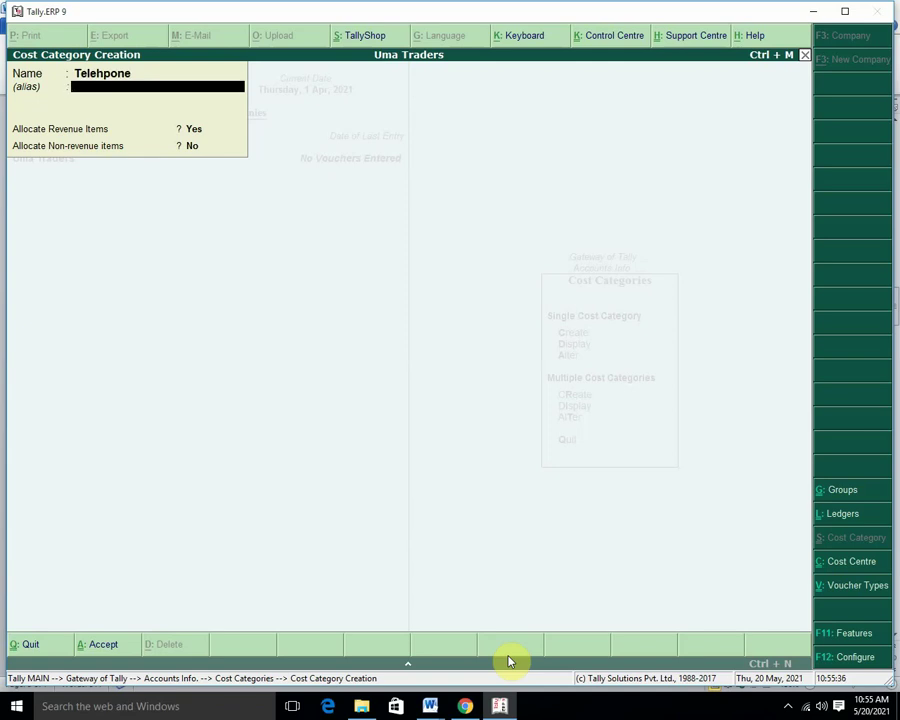
key(BackSpace)
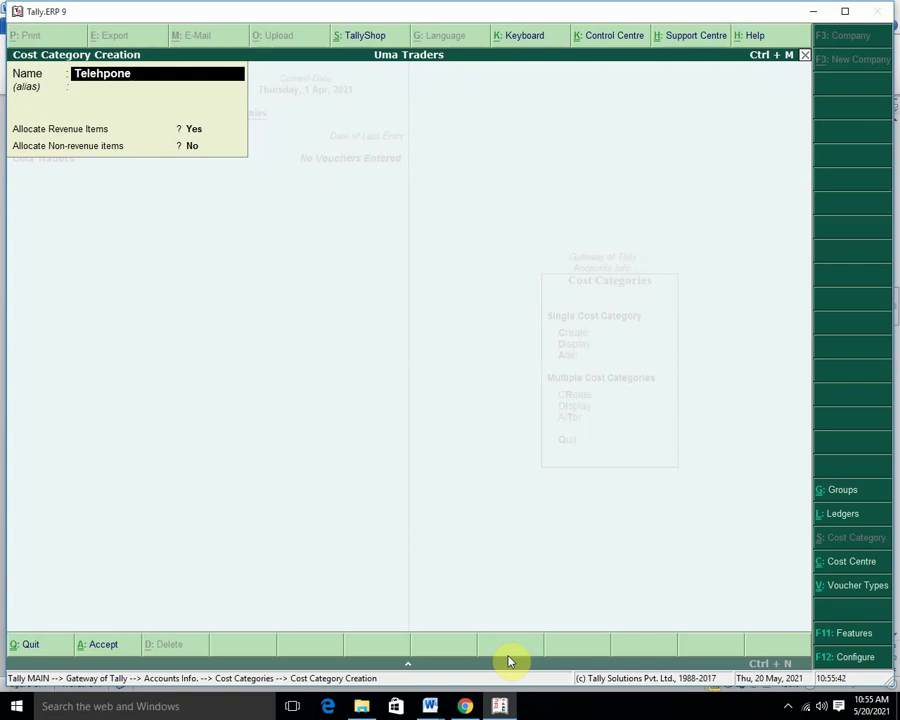
key(BackSpace)
text(p)
key(Return)
key(Return)
key(Return)
key(Return)
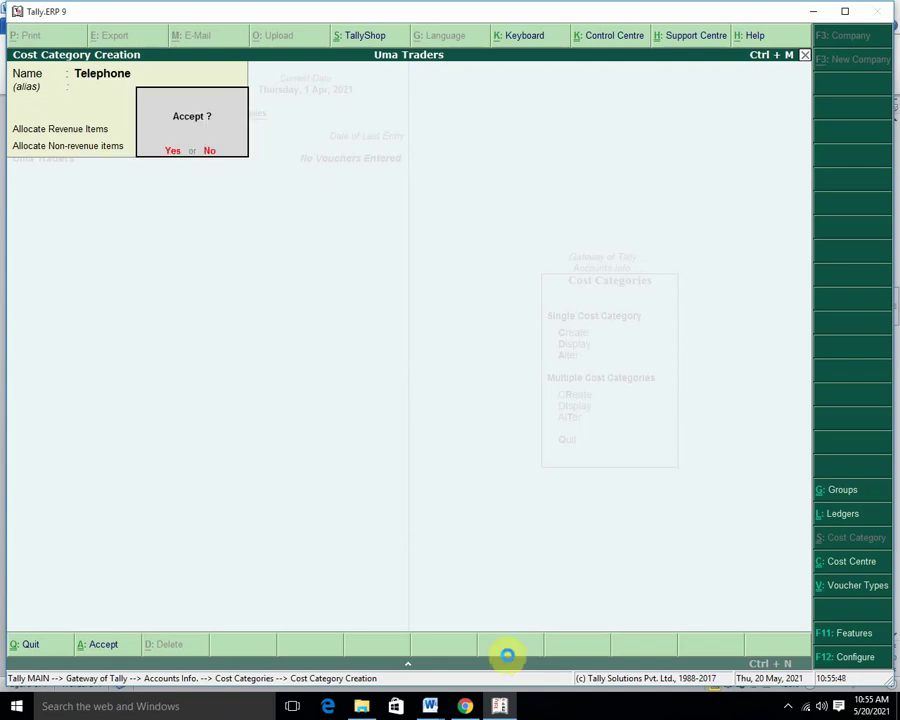
key(Return)
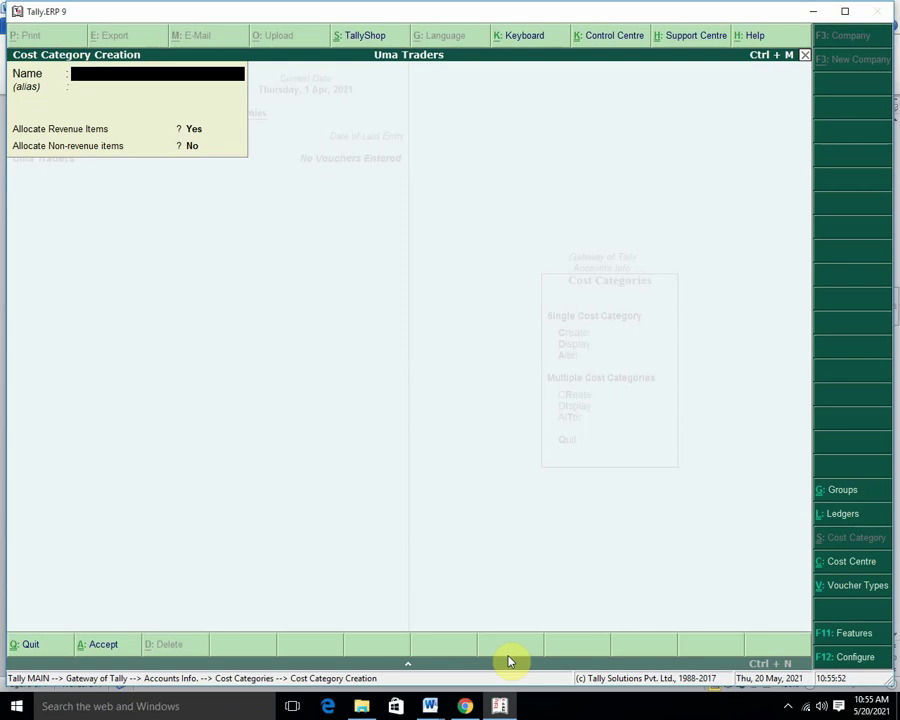
Create the Employee cost category.
text(Employee)
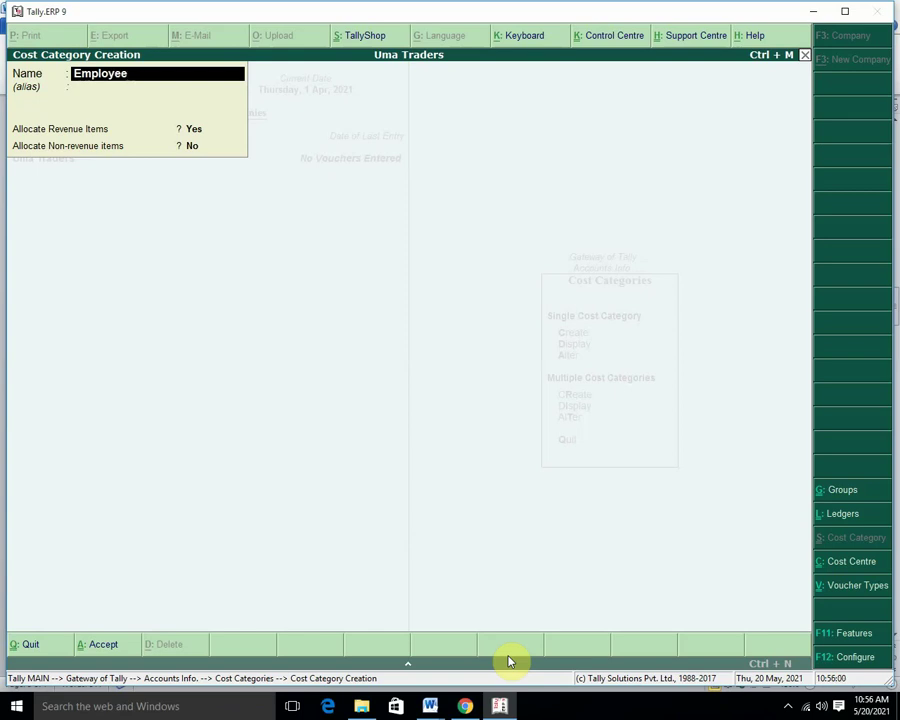
key(Return)
key(Return)
key(Return)
key(Return)
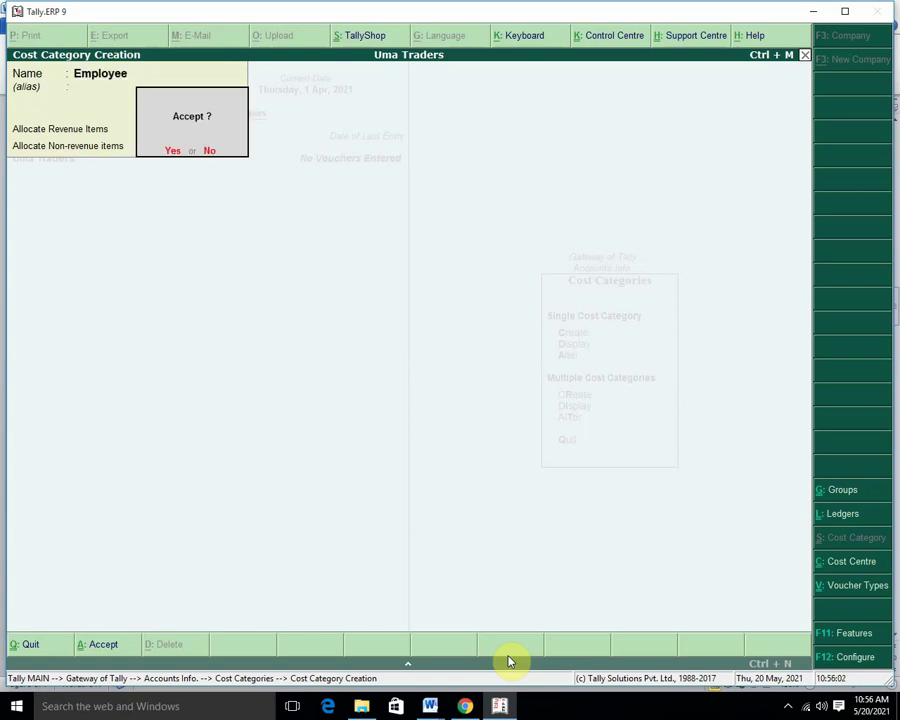
key(Return)
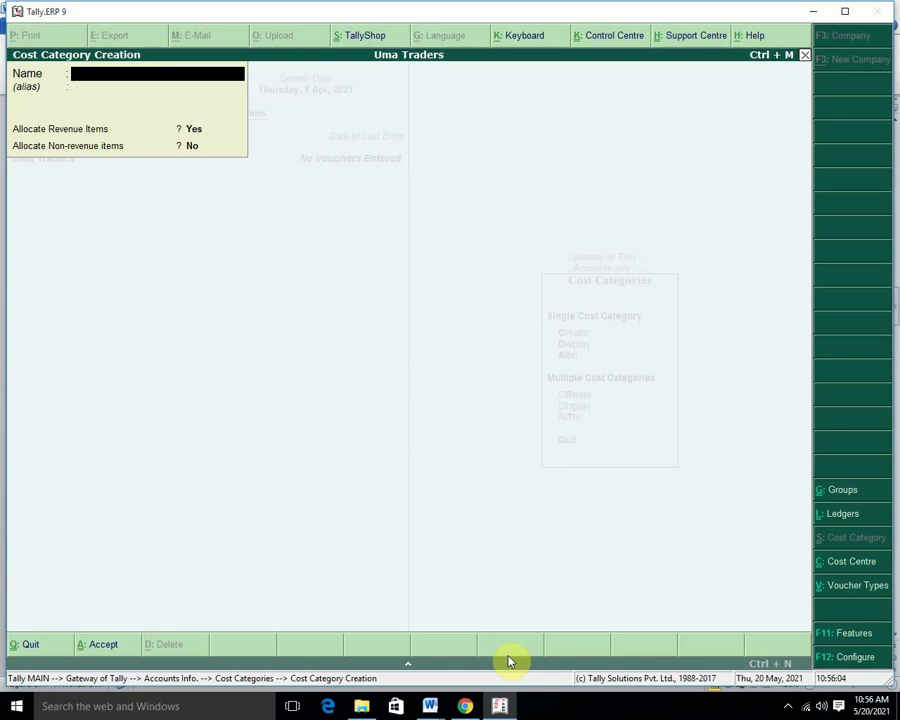
Colour the Cost Category and branch Cost Centre lines red in Word, then quit Tally's Cost Category Creation.
mouse_move(432, 700)
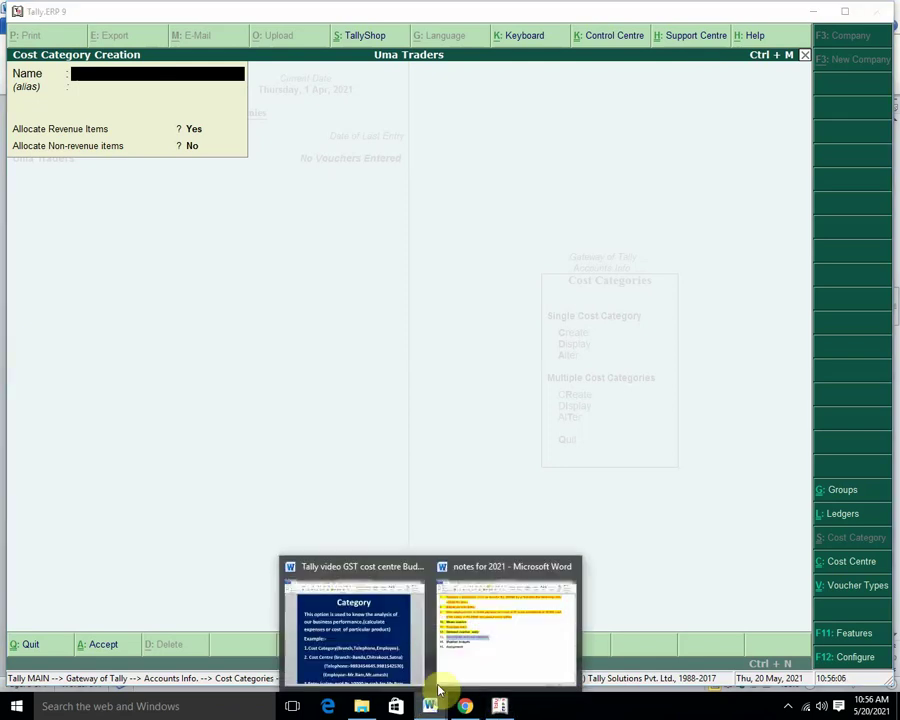
click(383, 632)
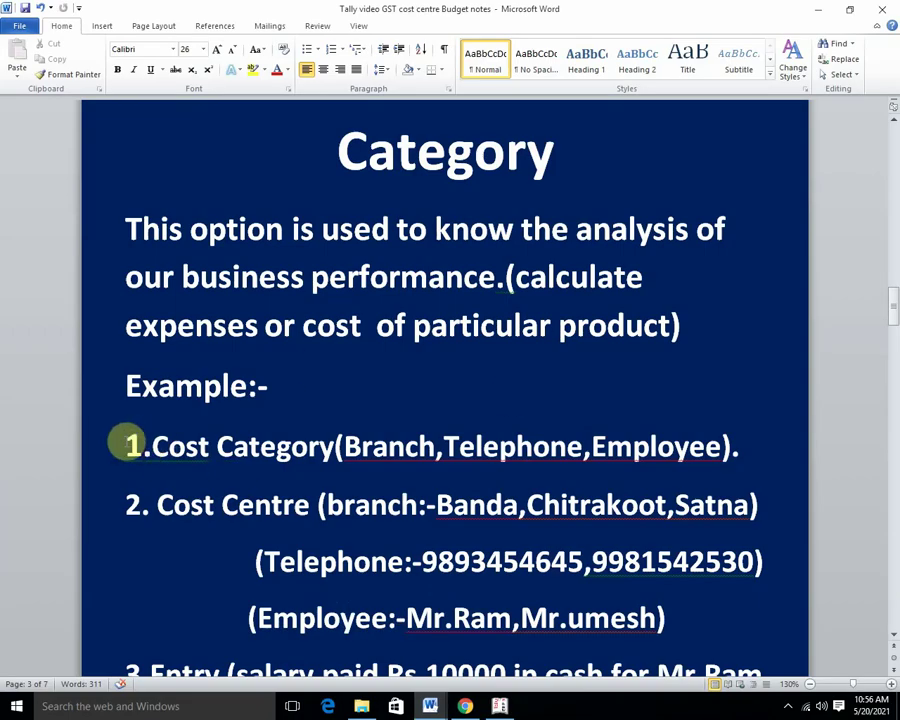
drag(127, 444, 786, 434)
click(278, 70)
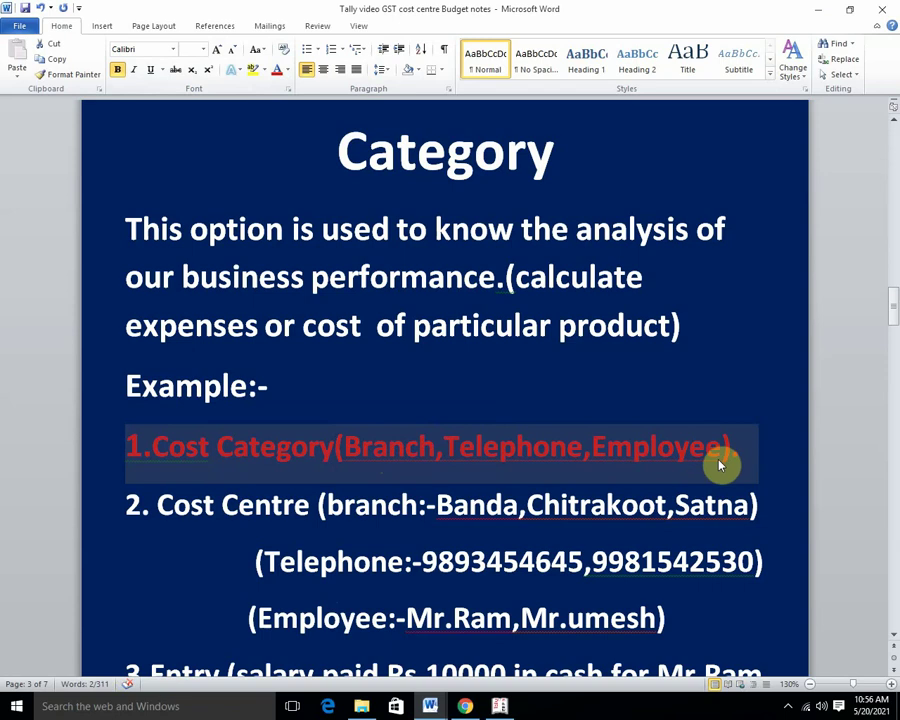
drag(145, 506, 810, 503)
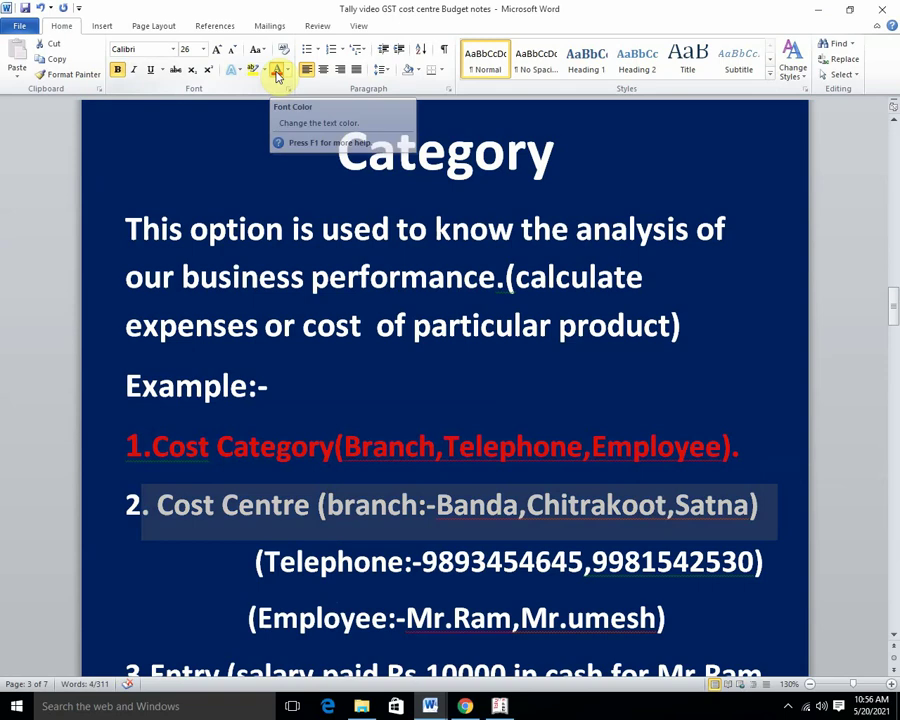
click(278, 75)
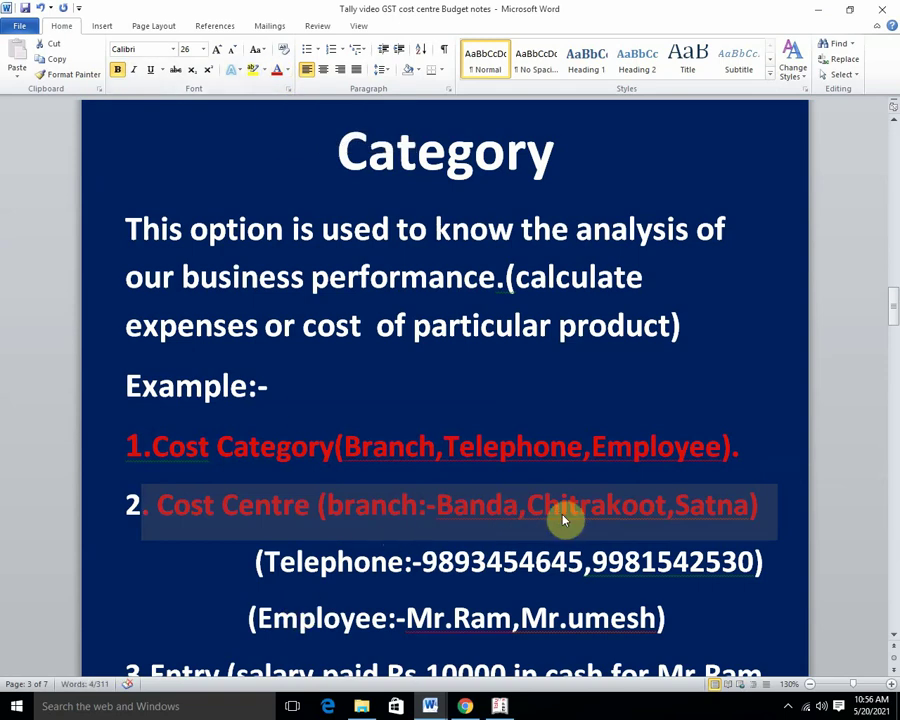
click(499, 707)
key(Escape)
Start a new cost centre under the Branch cost category.
key(y)
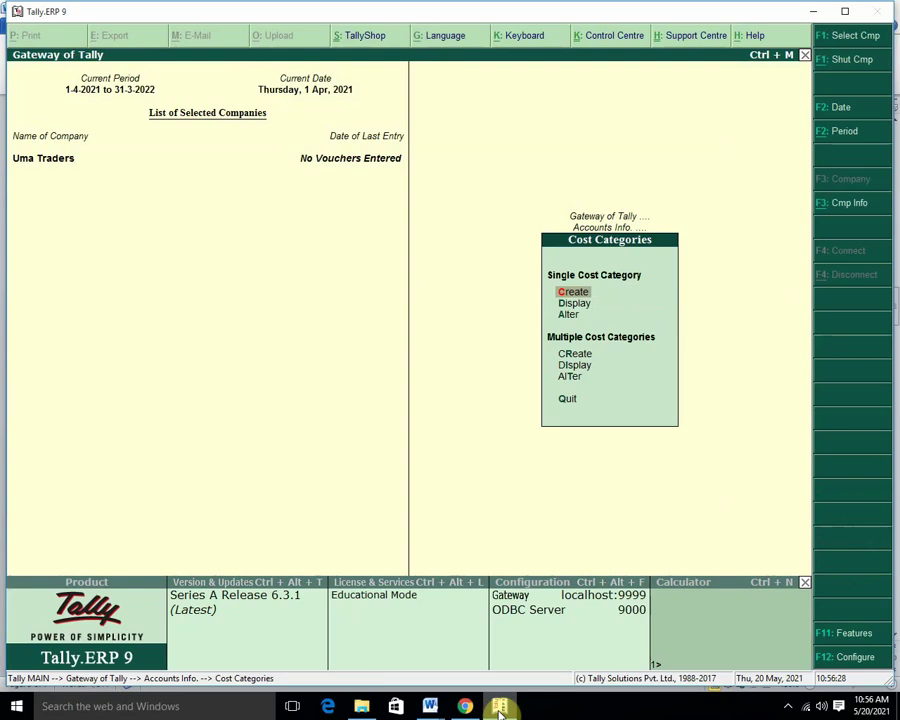
key(Escape)
key(Down)
key(Return)
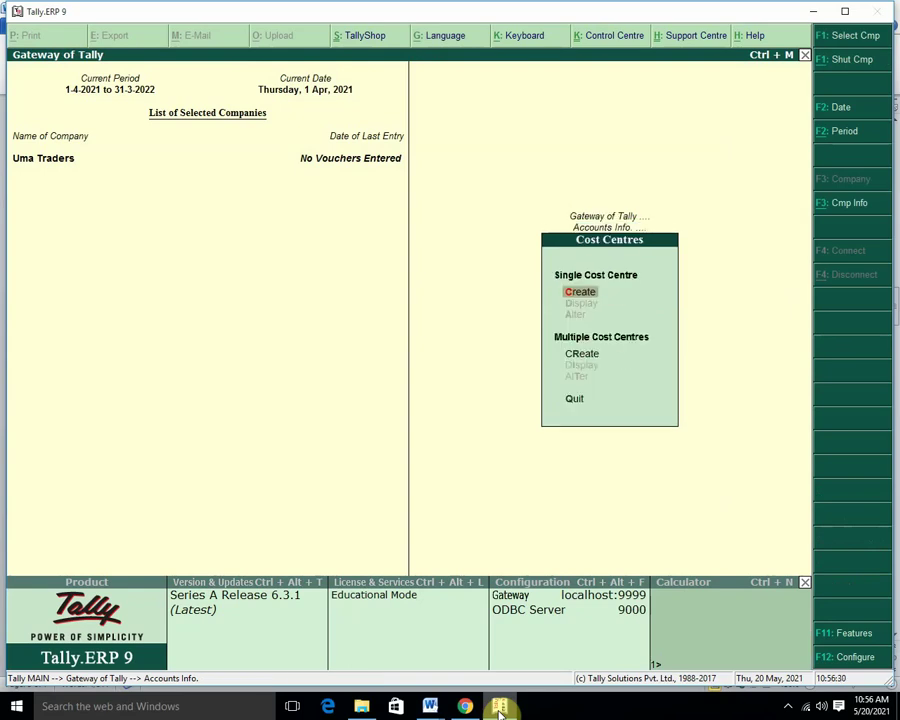
key(Return)
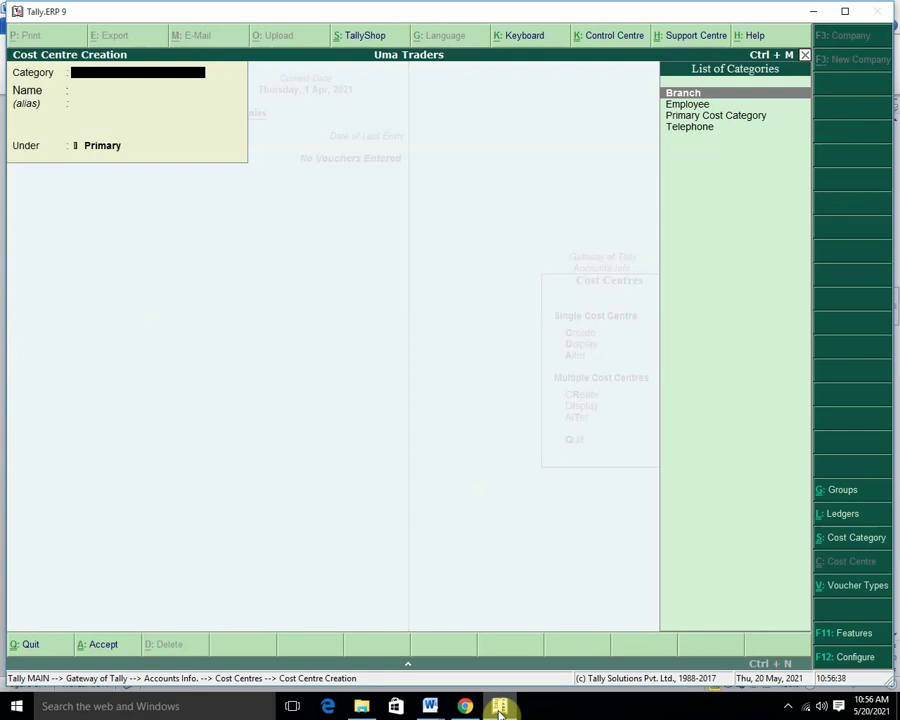
key(Return)
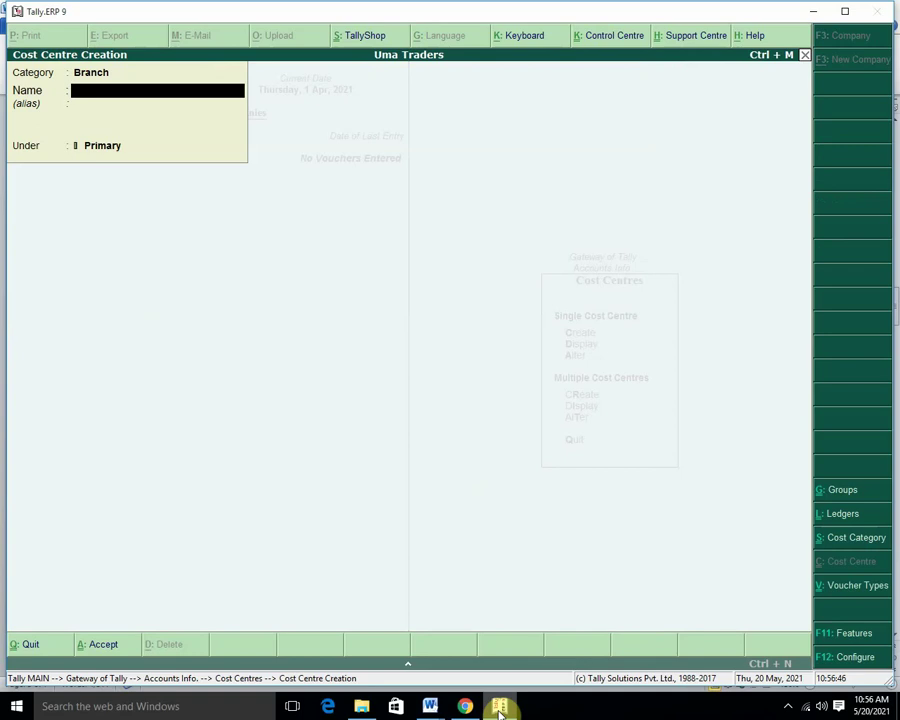
Save Branch cost centres Banda, Chitrakoot and Satna.
text(Banda)
key(Return)
key(Return)
key(Return)
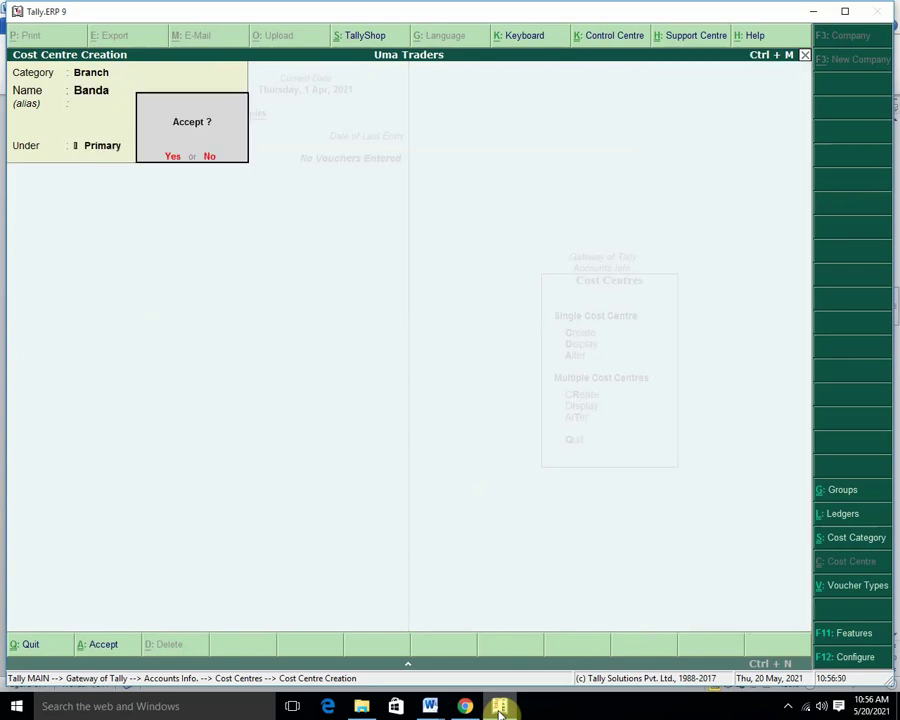
key(y)
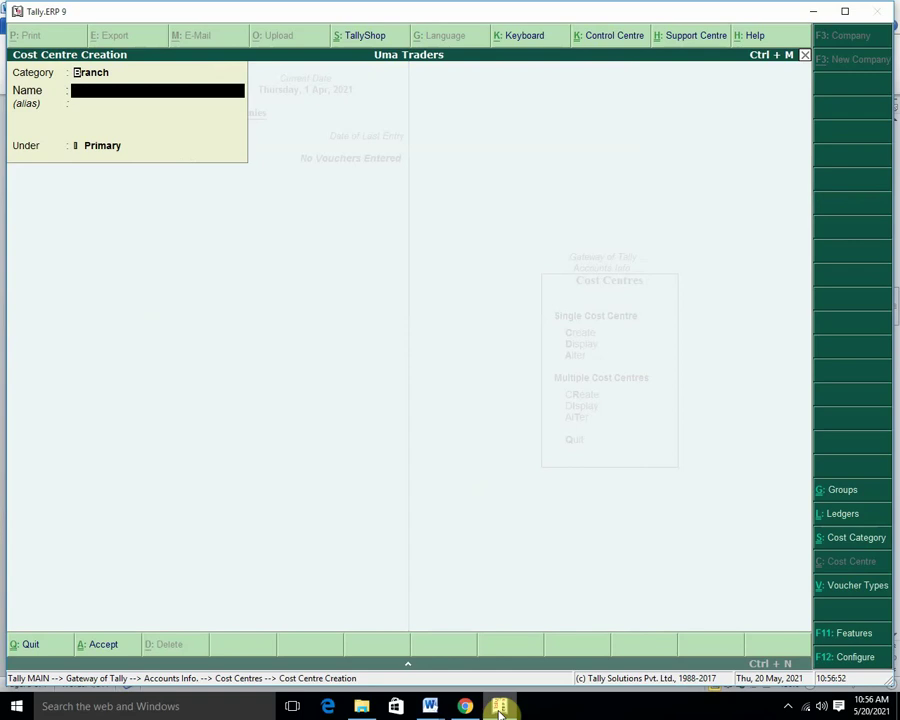
key(Return)
text(Chitrakoot)
key(Return)
key(Return)
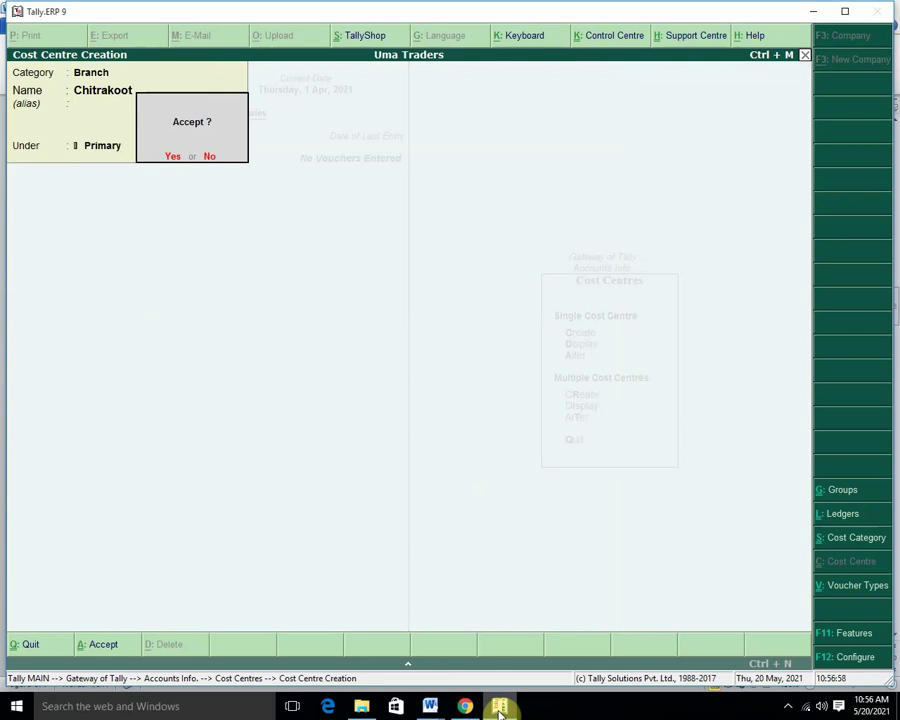
text(ySatna)
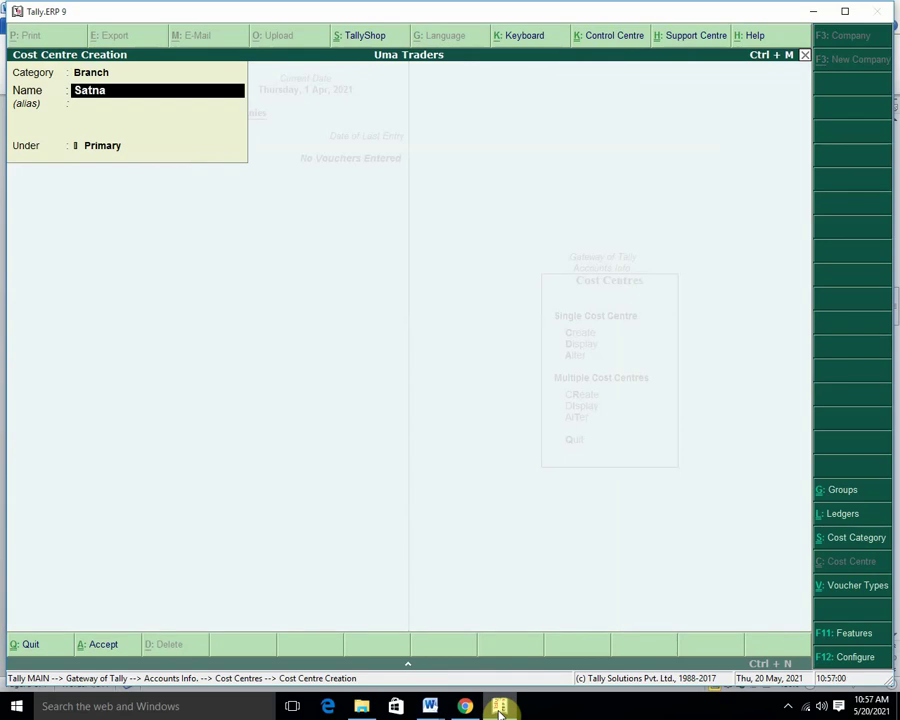
key(Return)
key(Return)
key(y)
Switch the next cost centre's category to Telephone.
key(BackSpace)
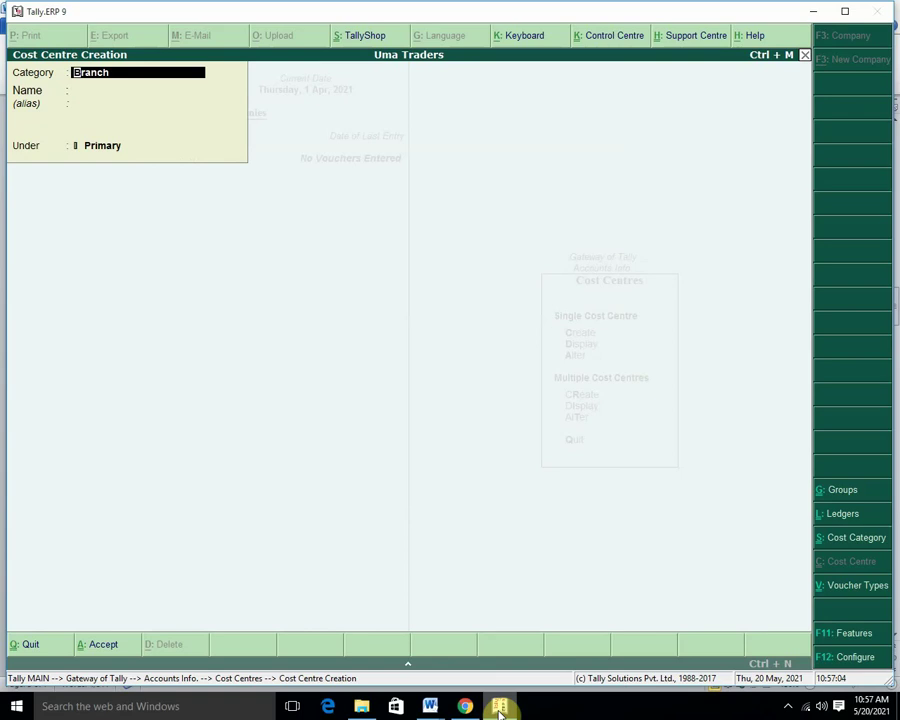
key(space)
key(Down)
key(Down)
key(Down)
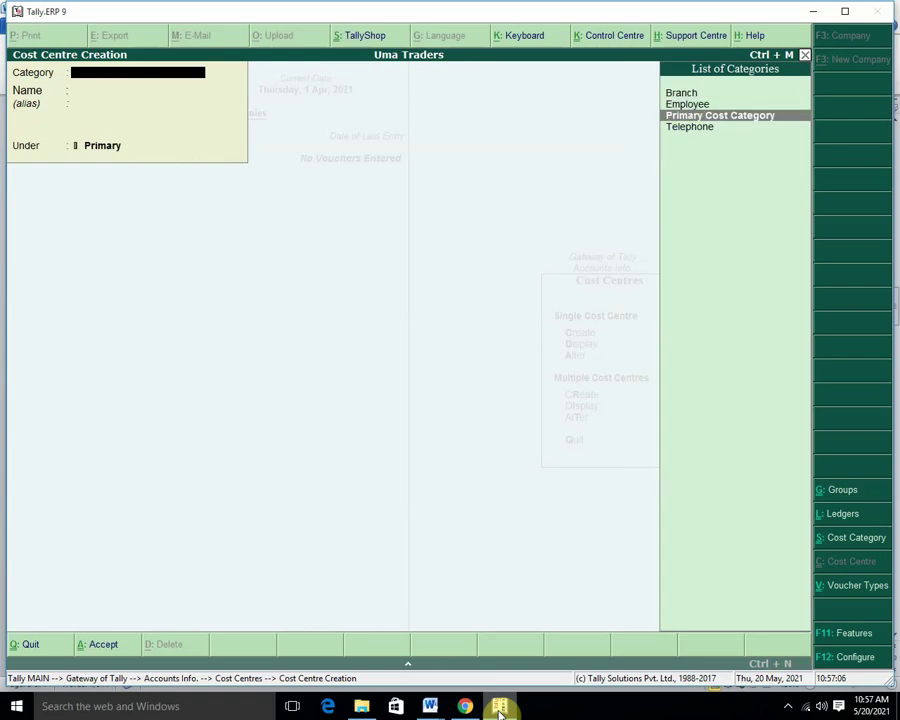
key(Down)
key(Return)
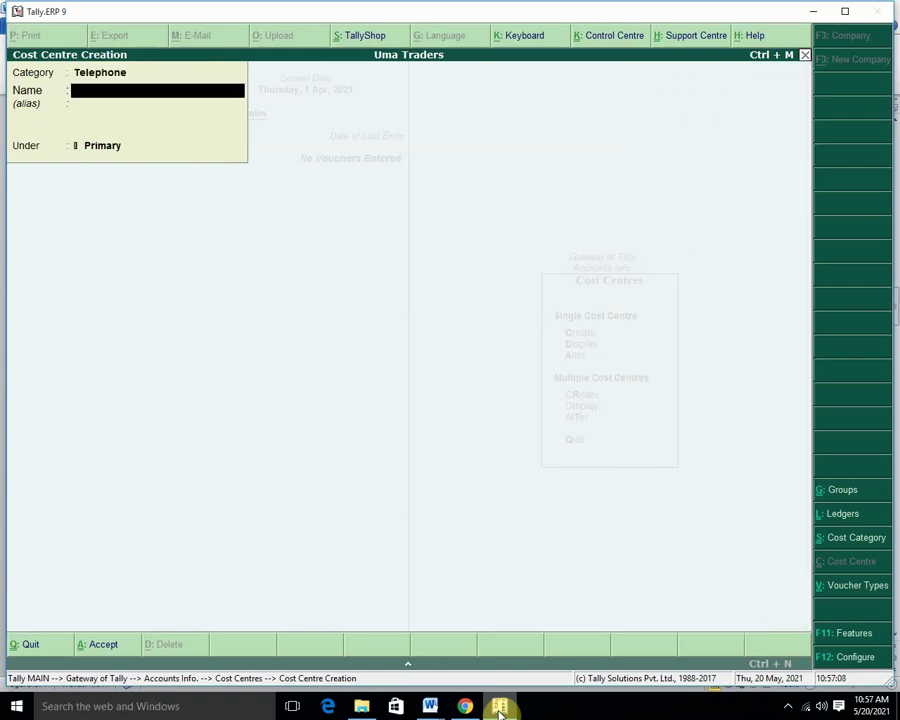
Colour the Telephone example line red in the Word notes and return to Tally.
mouse_move(430, 706)
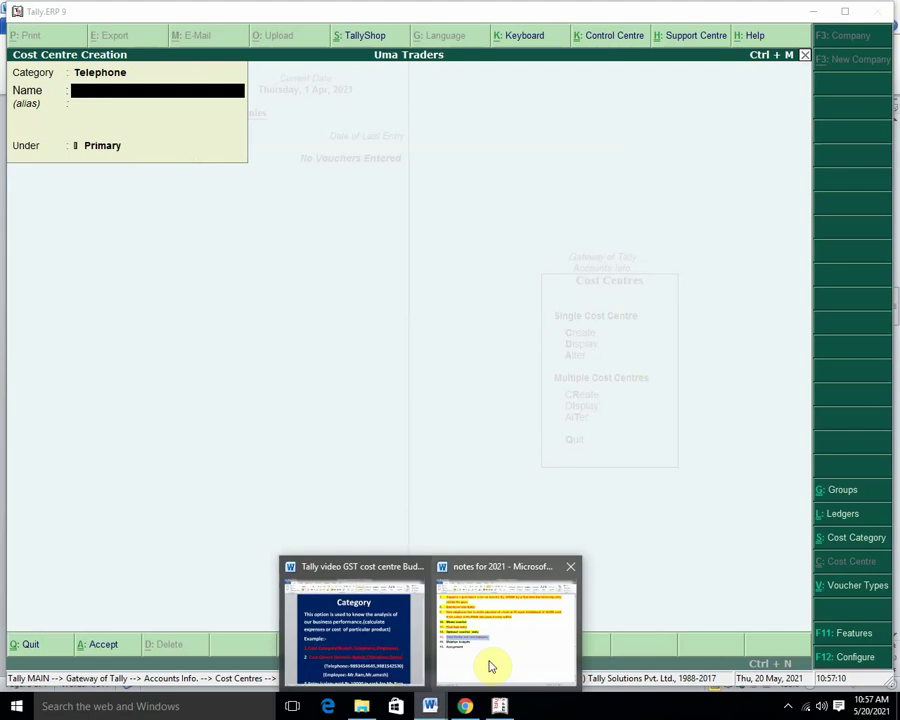
click(373, 650)
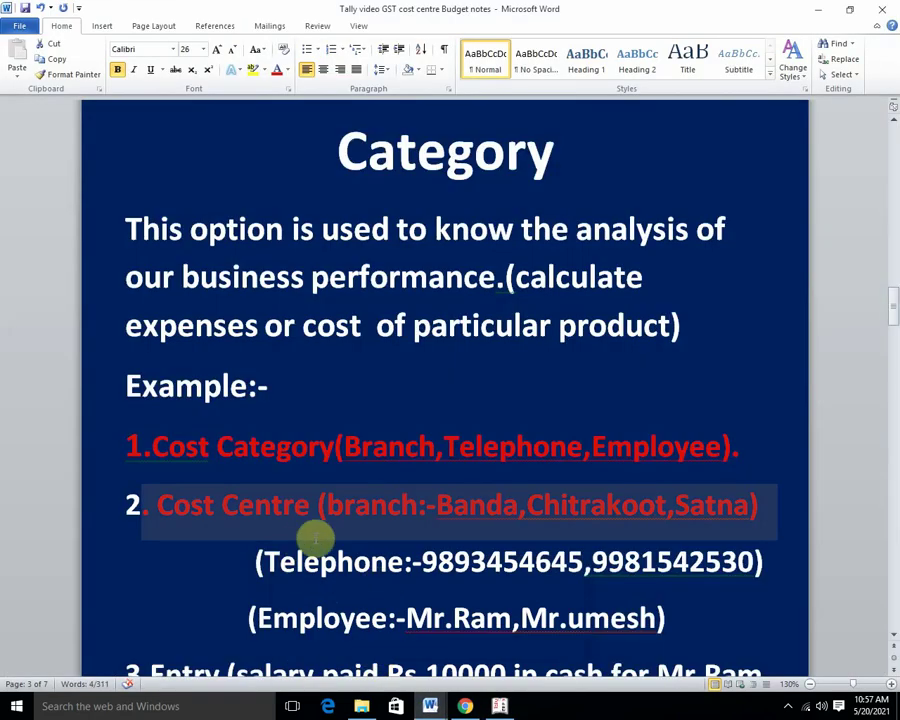
scroll(315, 533, down, 1)
drag(244, 473, 775, 473)
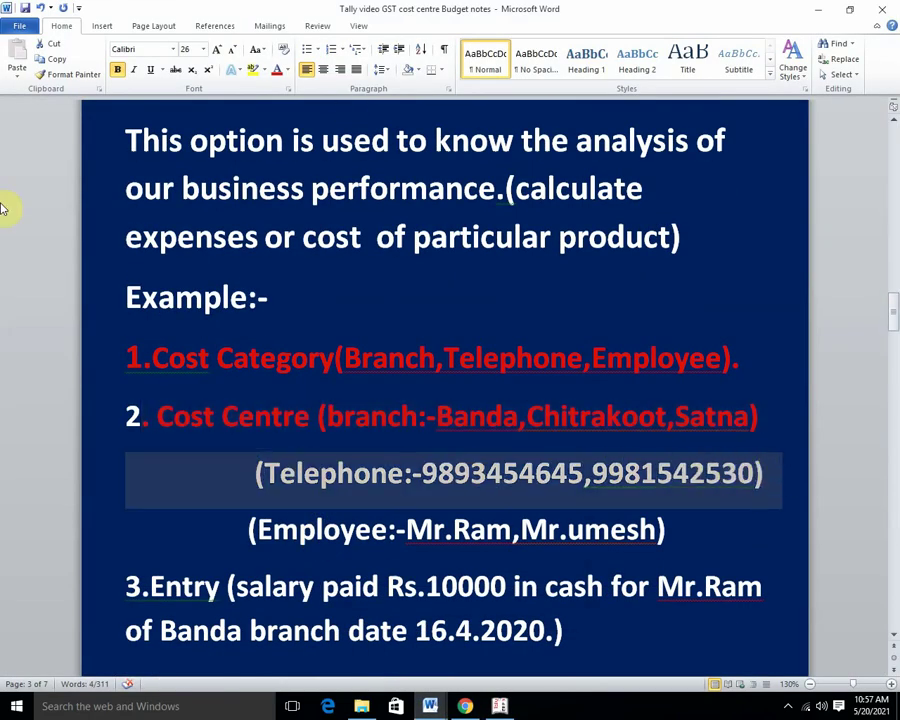
click(277, 69)
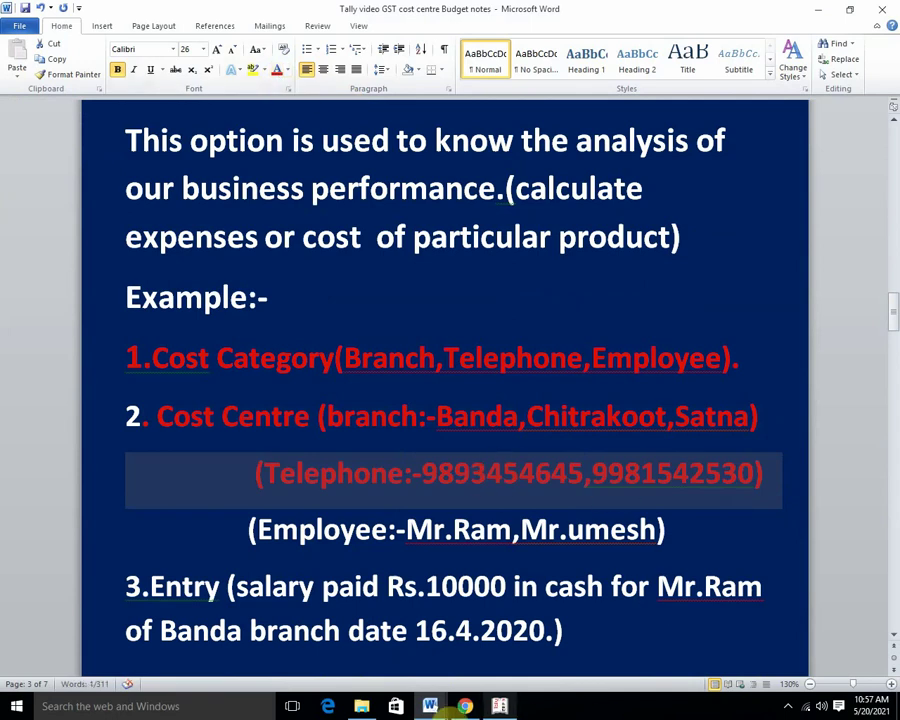
click(510, 707)
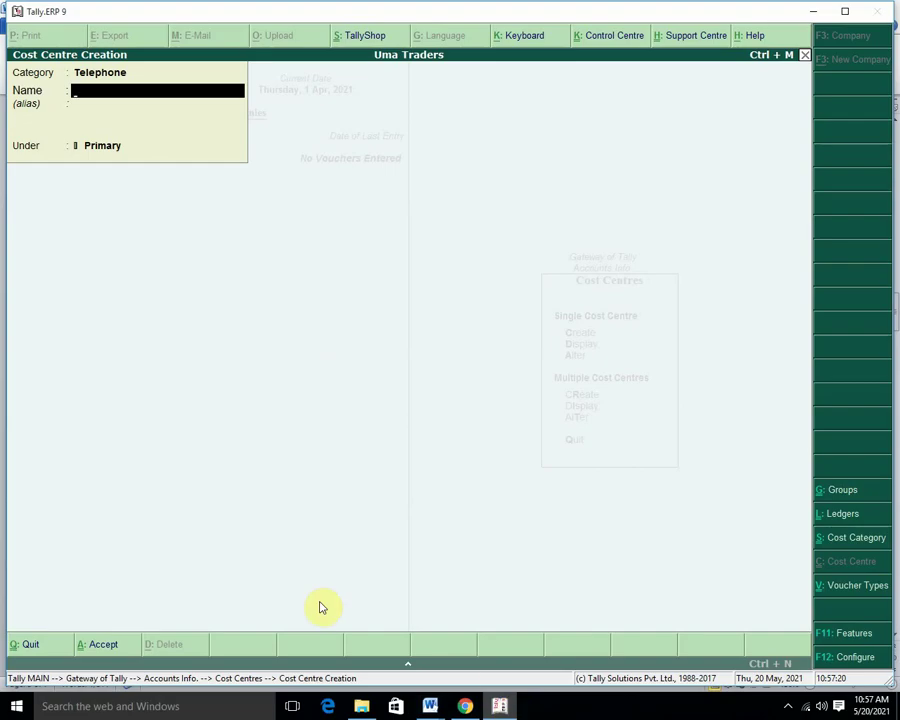
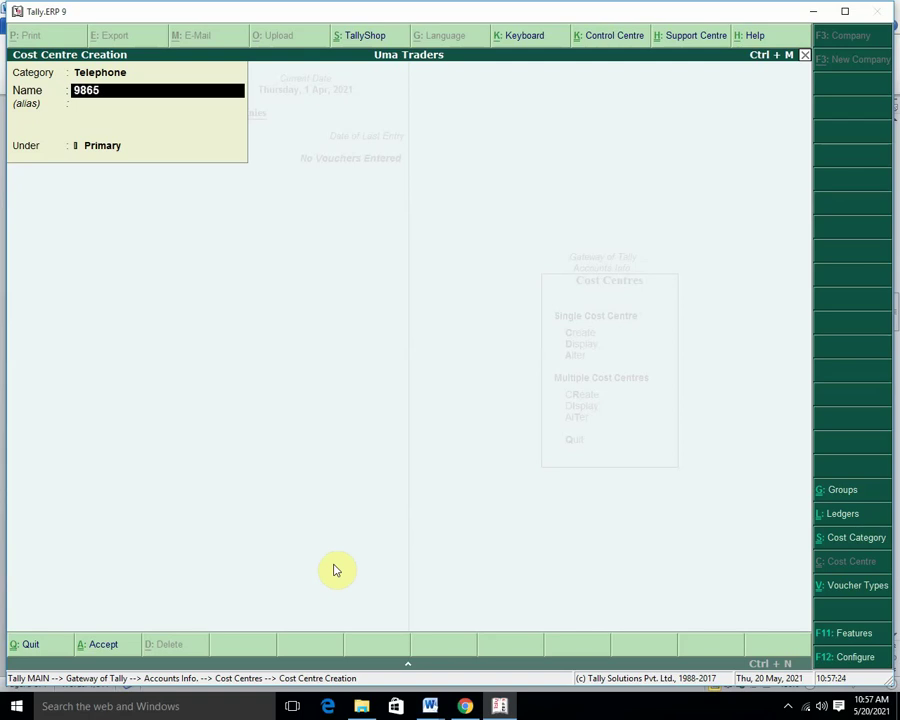
key(Return)
key(Return)
key(Return)
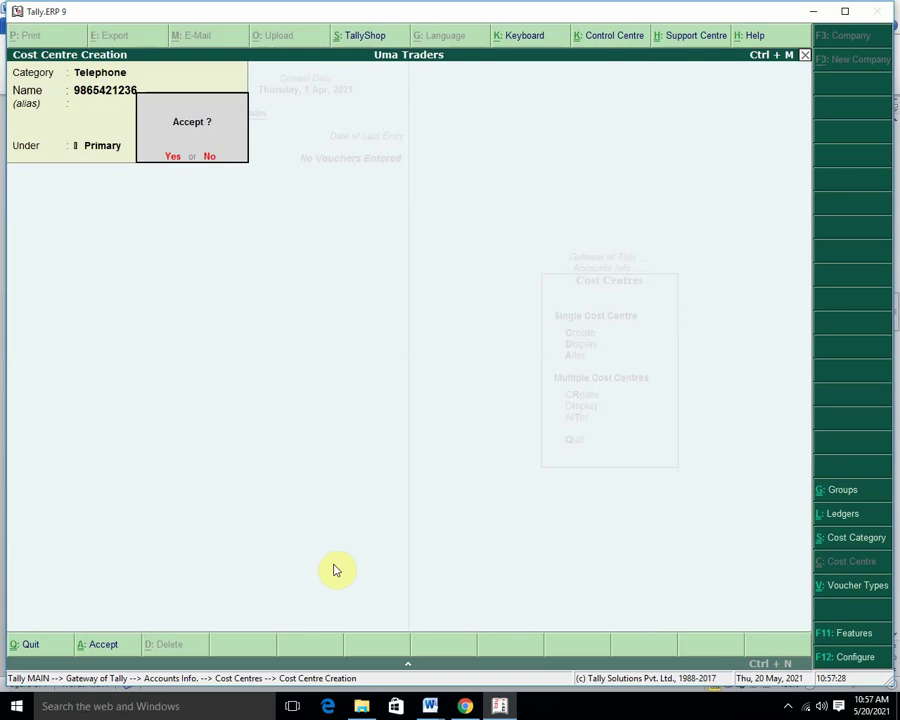
key(Return)
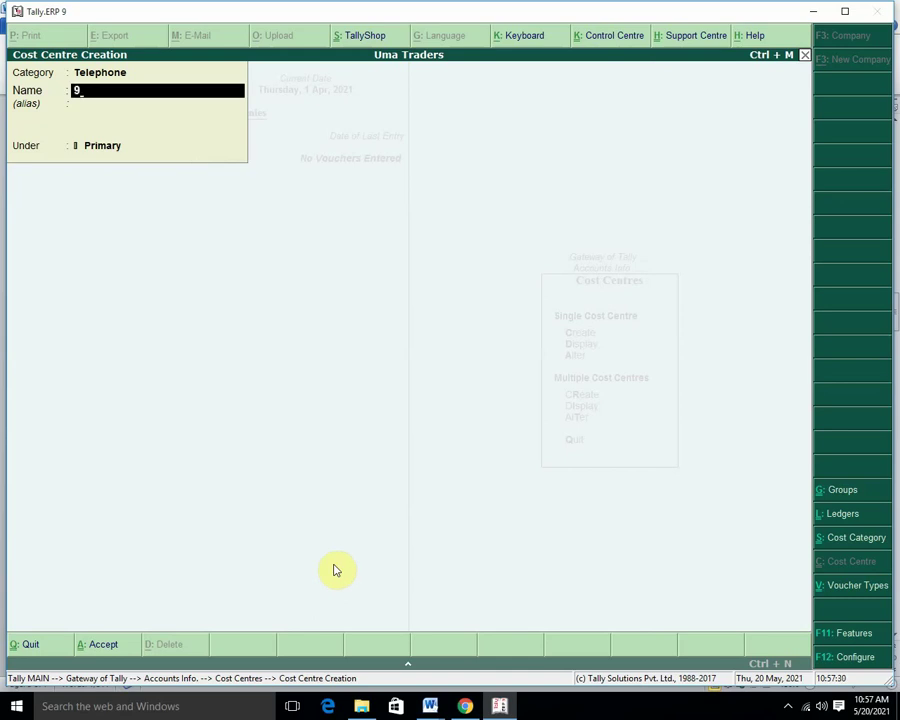
key(Return)
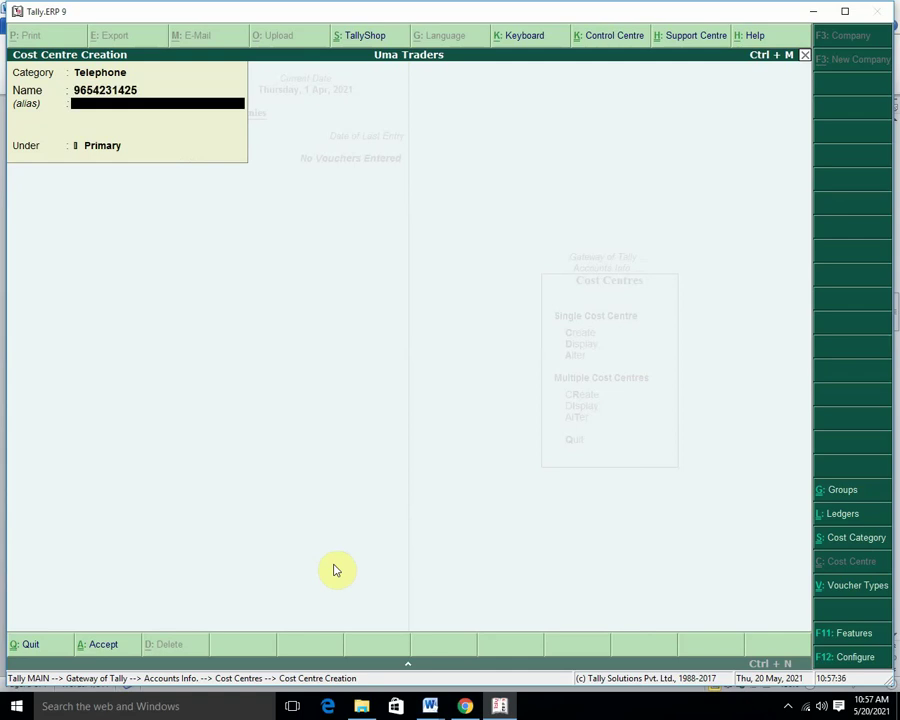
key(Return)
key(Return)
Begin the third cost centre, then clear the partial name and stray aliases 25, 26, 53.
key(Return)
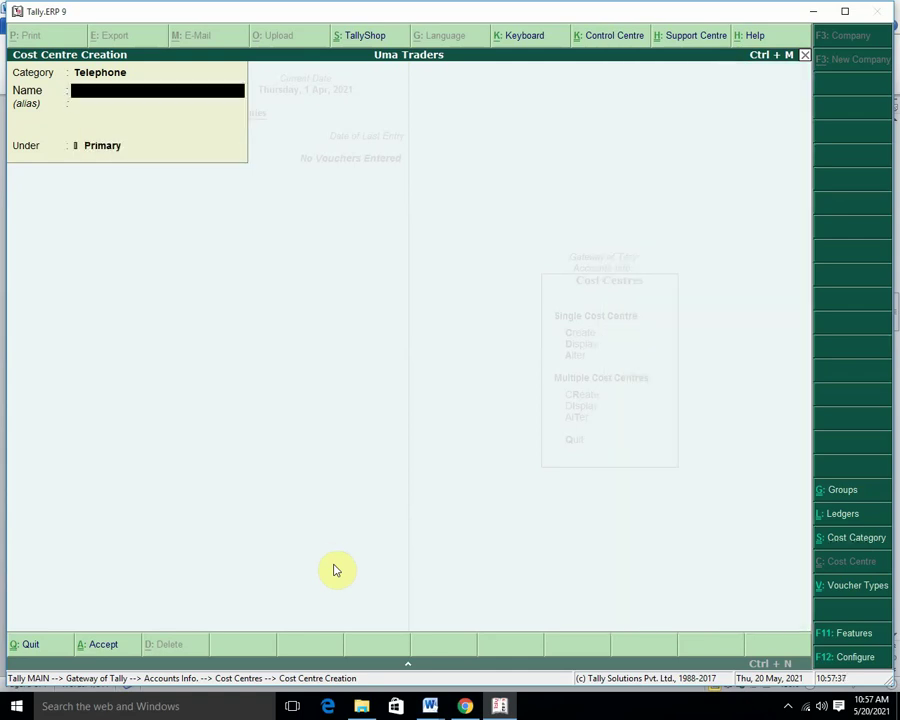
text(9423)
key(Return)
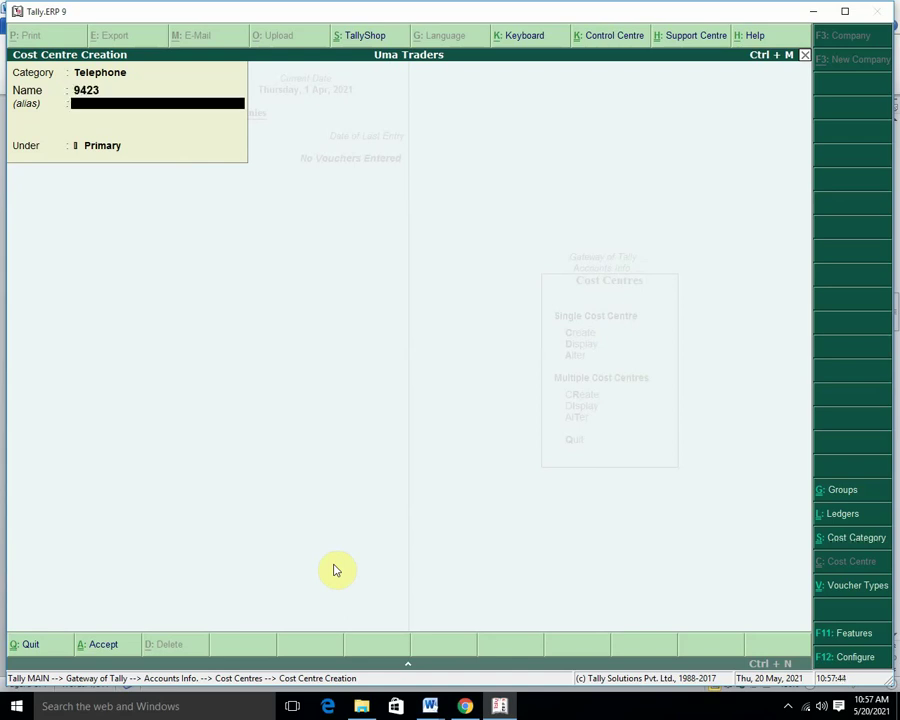
text(25)
key(Return)
text(26)
key(Return)
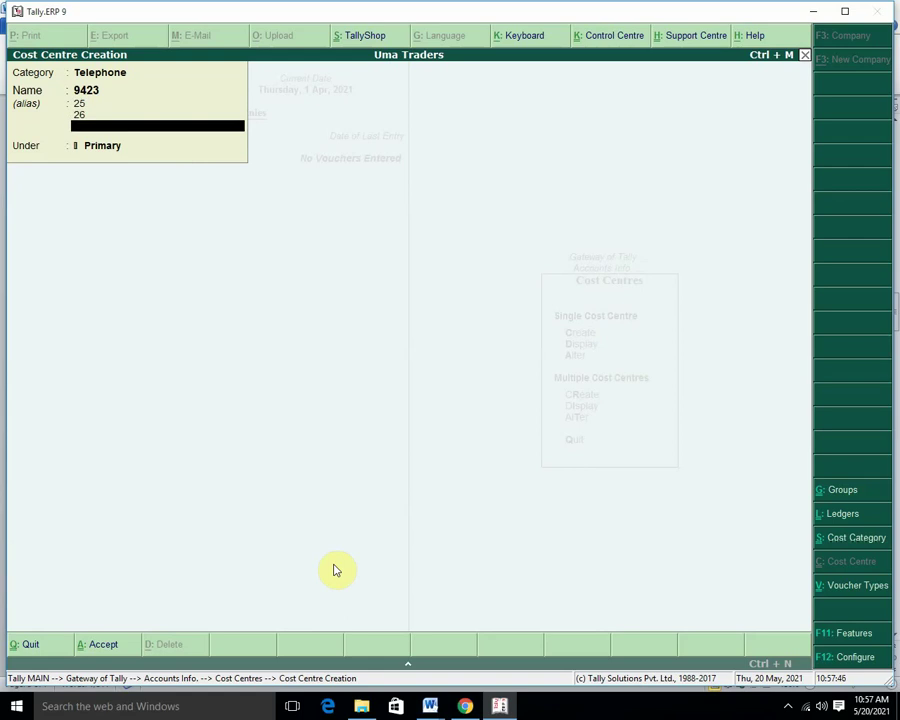
text(53)
key(BackSpace)
key(BackSpace)
key(BackSpace)
key(BackSpace)
key(BackSpace)
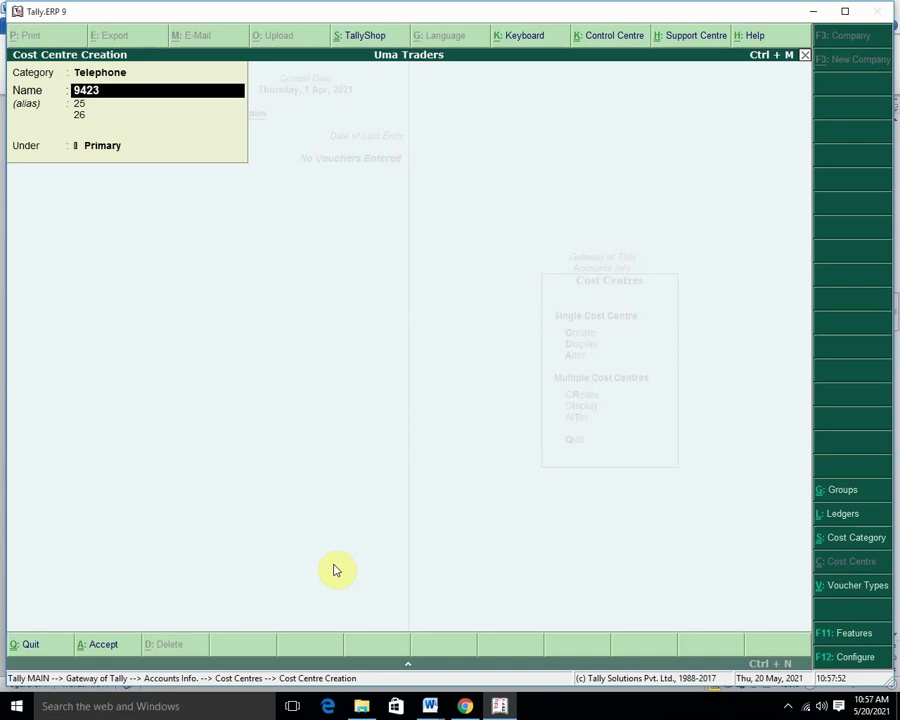
key(Return)
key(Return)
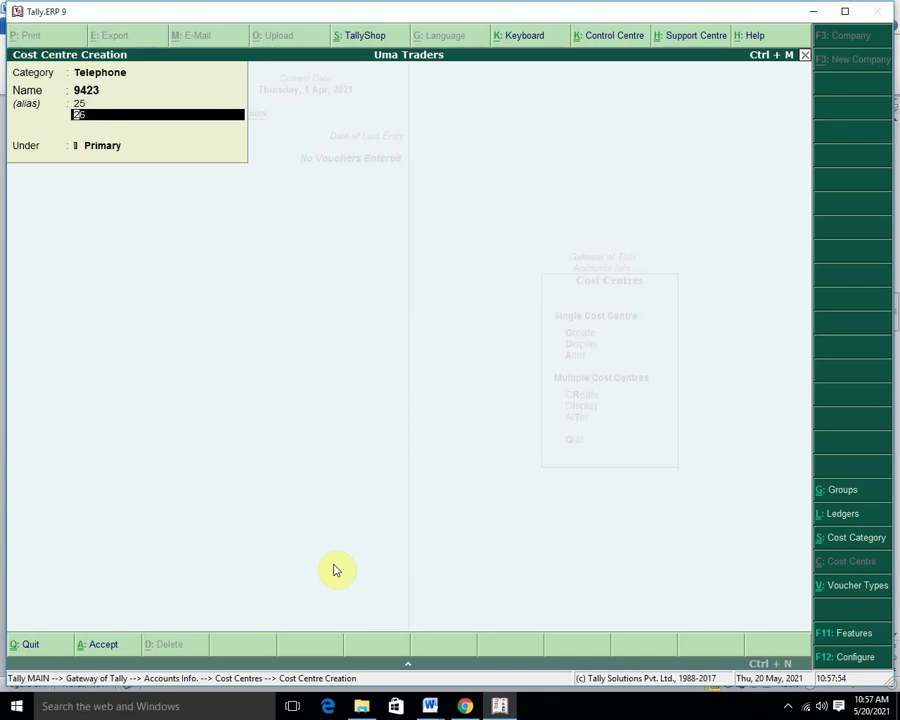
key(Delete)
key(BackSpace)
key(BackSpace)
key(BackSpace)
key(BackSpace)
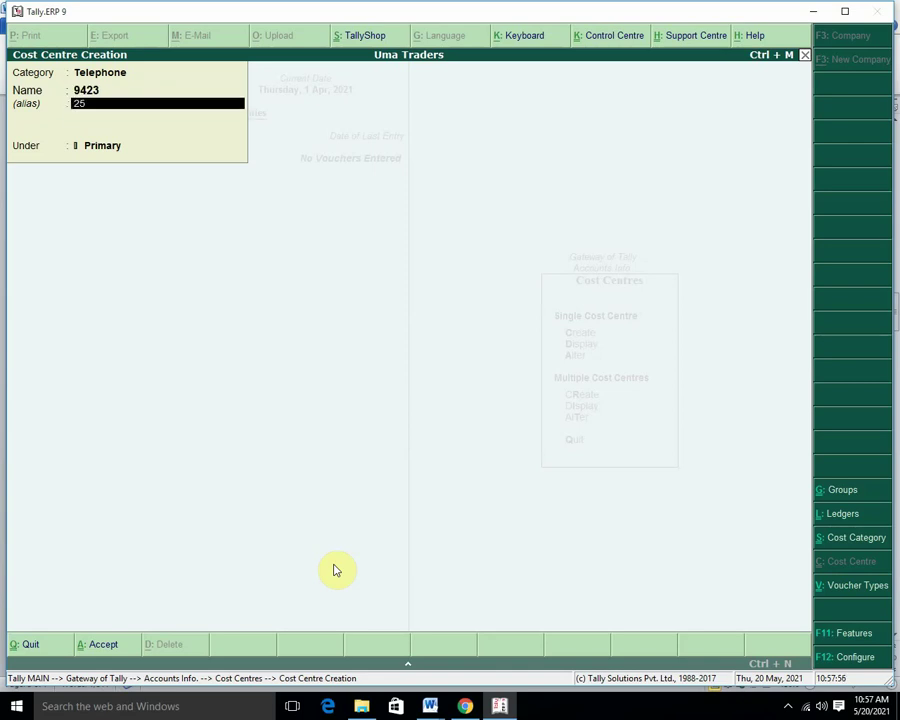
key(BackSpace)
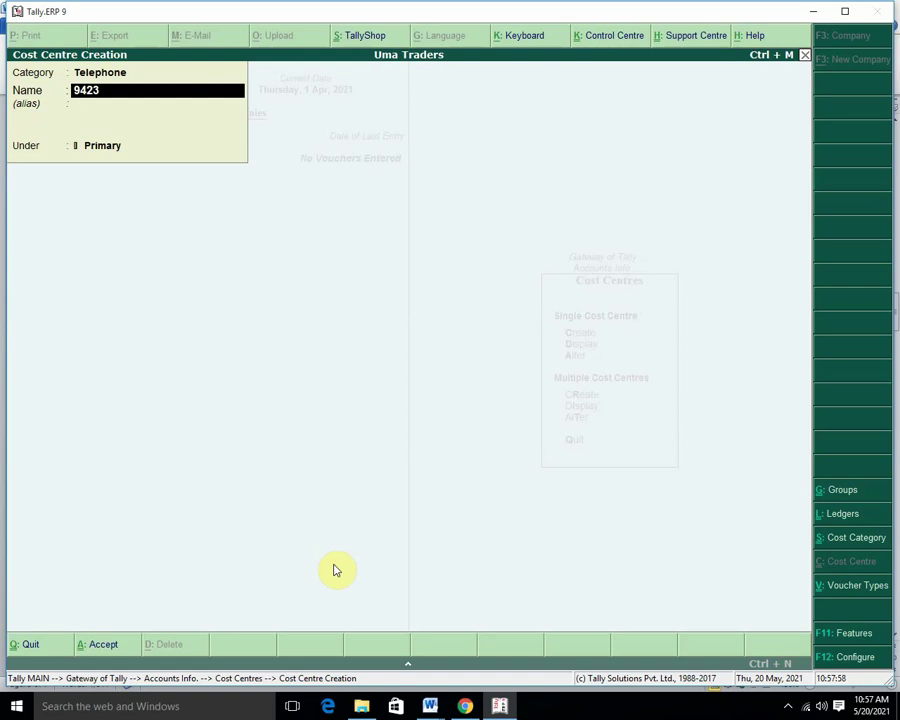
key(Return)
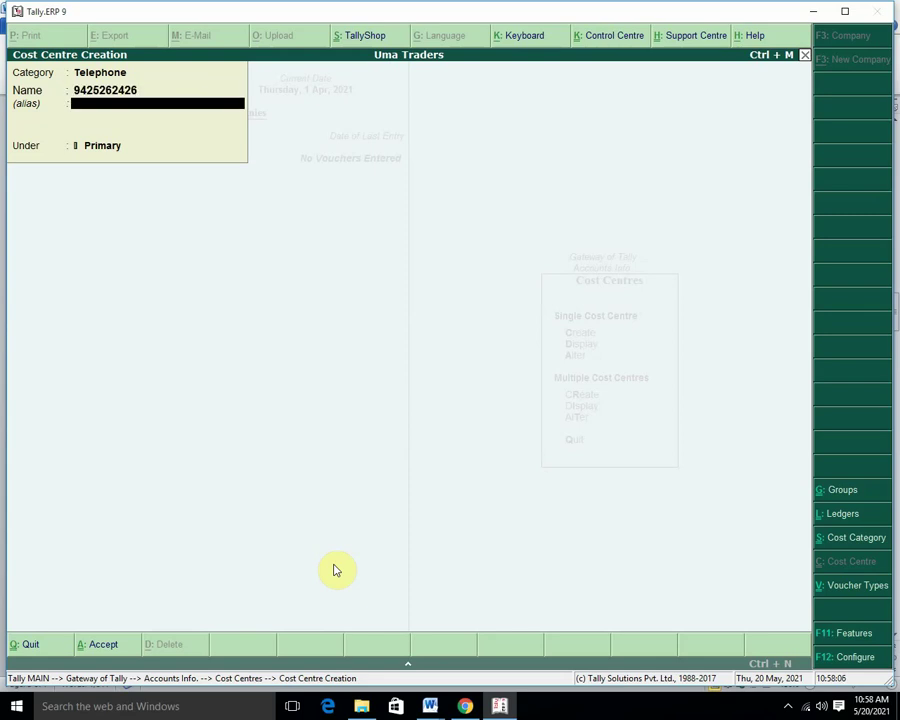
key(Return)
key(Return)
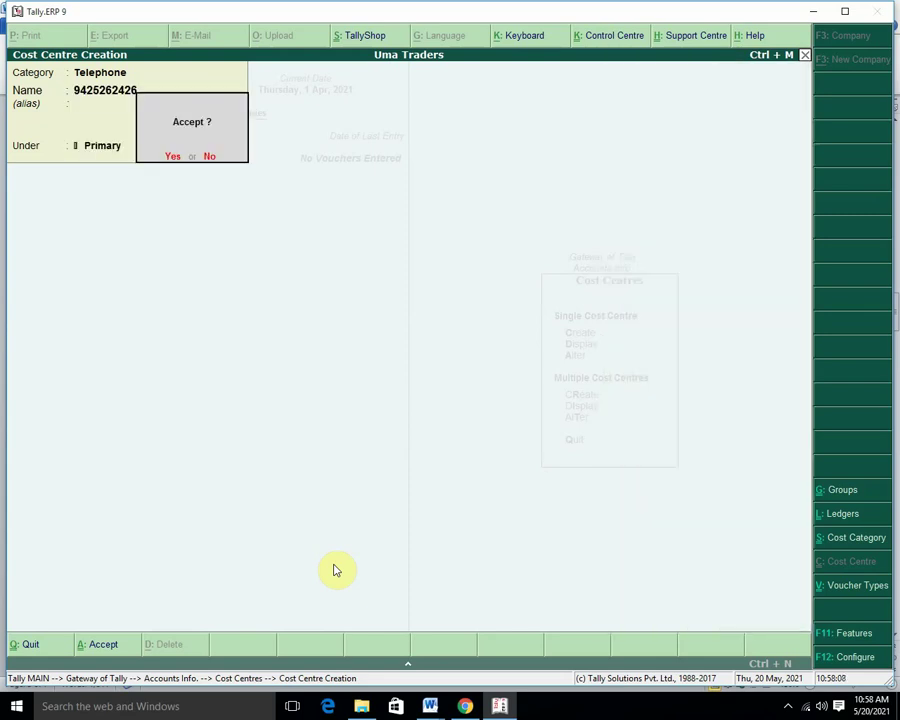
click(335, 570)
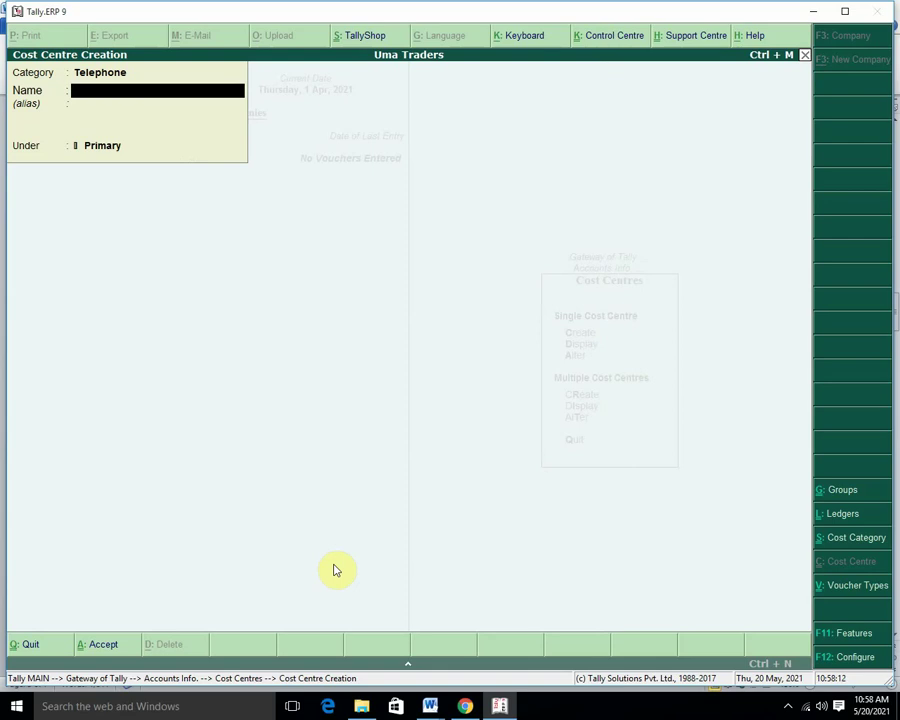
key(BackSpace)
Switch to the Employee category and create cost centres Ram, Mohan and Arun.
key(Down)
key(Down)
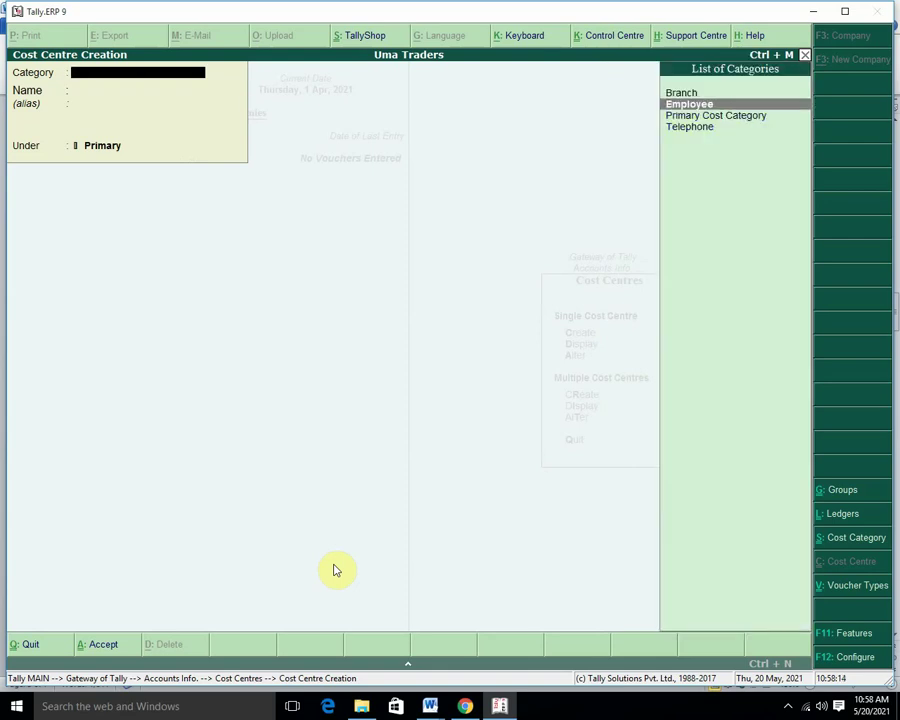
key(Return)
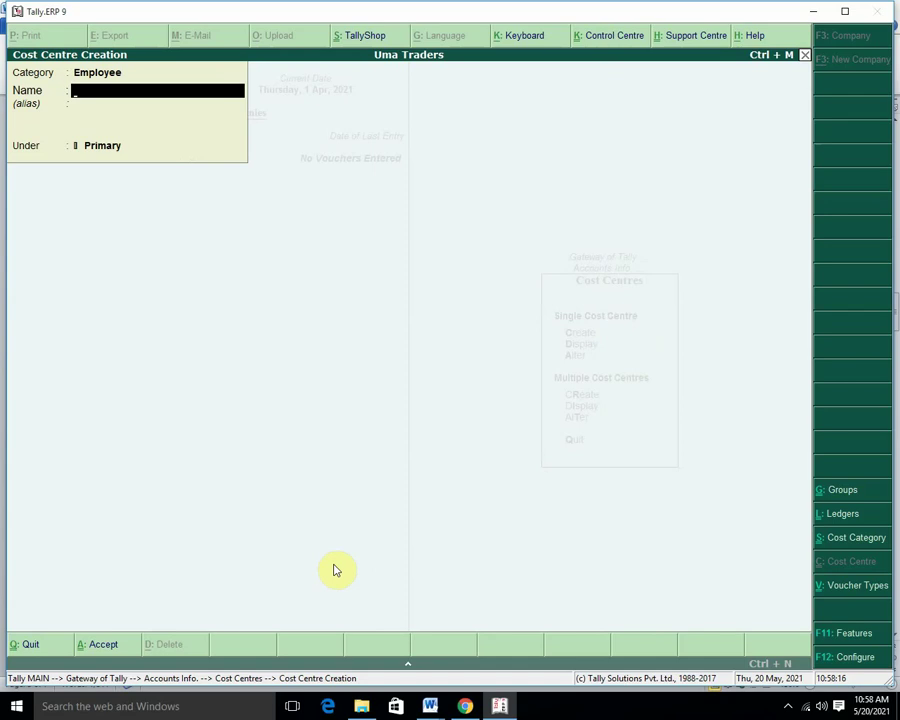
text(Ram)
key(Return)
key(Return)
key(Return)
key(Return)
text(Mohan)
key(Return)
key(Return)
key(Return)
key(Return)
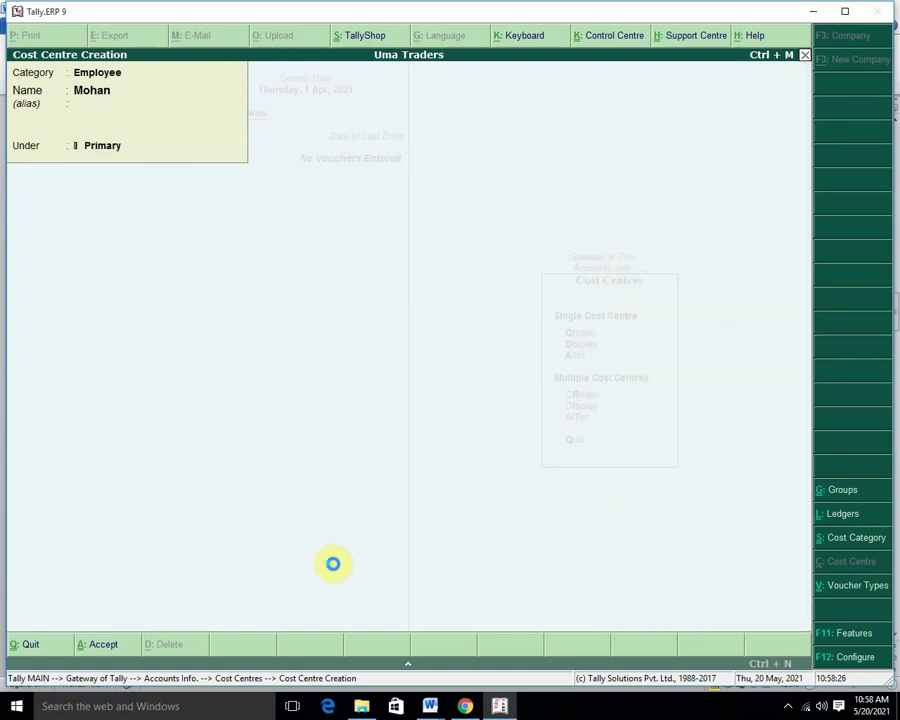
text(Arun)
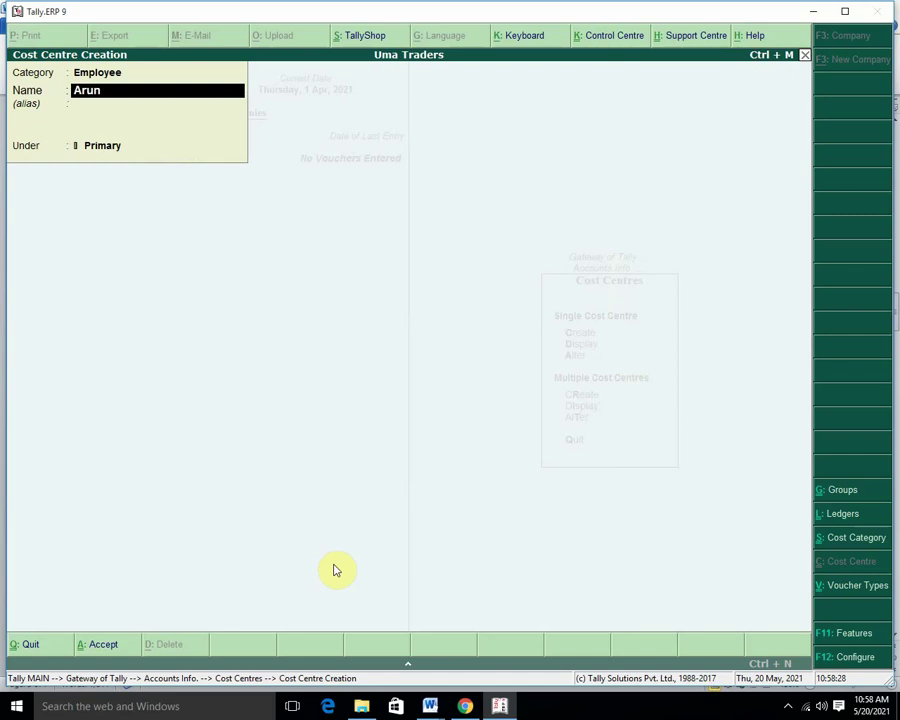
key(Return)
key(Return)
key(Return)
key(Return)
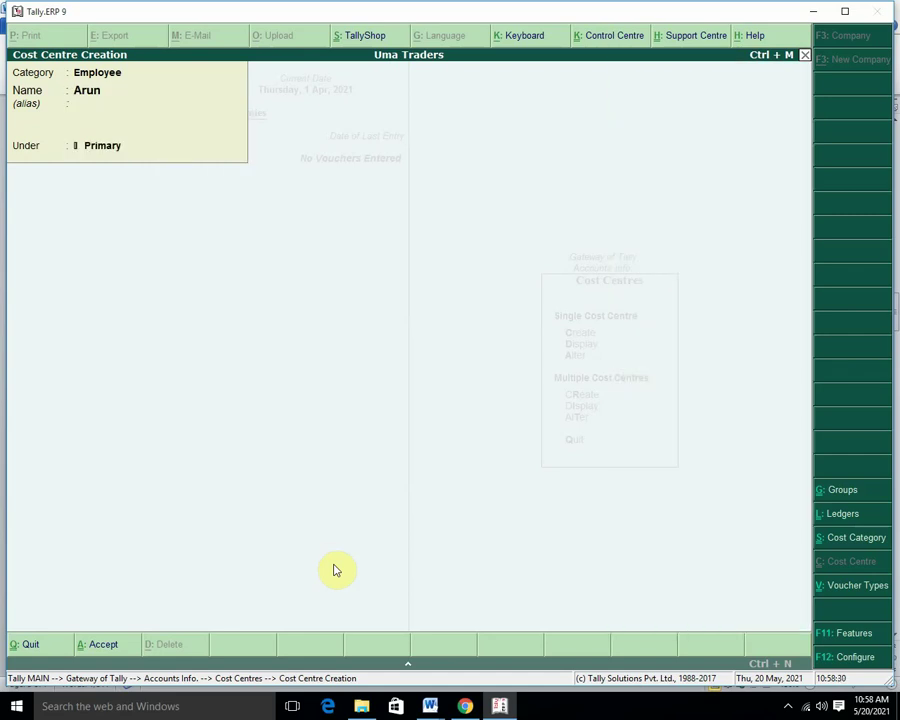
key(Escape)
key(Return)
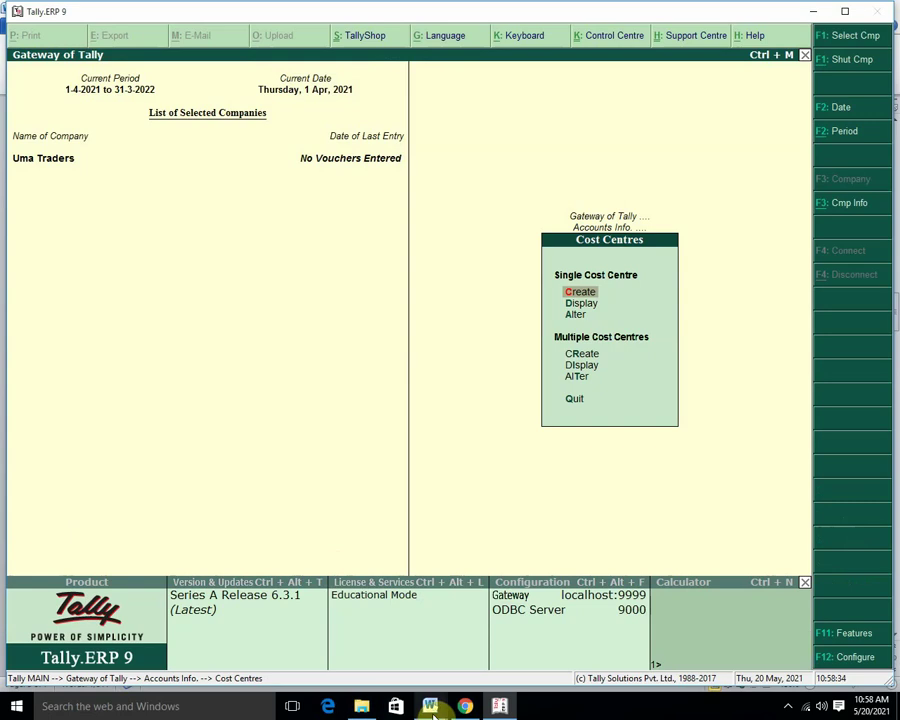
mouse_move(430, 700)
click(370, 635)
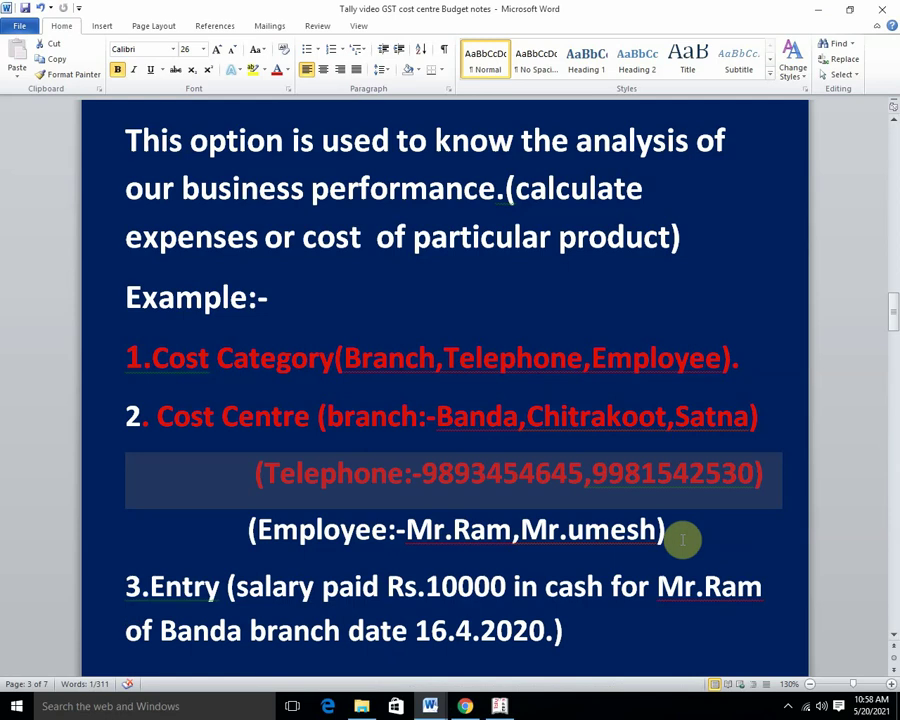
scroll(683, 540, down, 1)
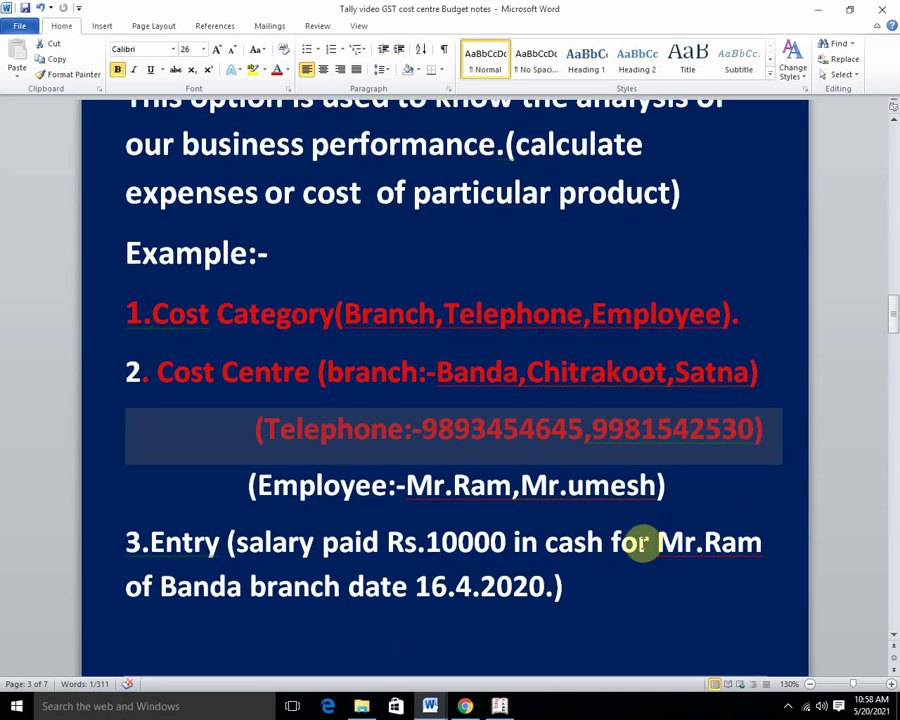
click(498, 708)
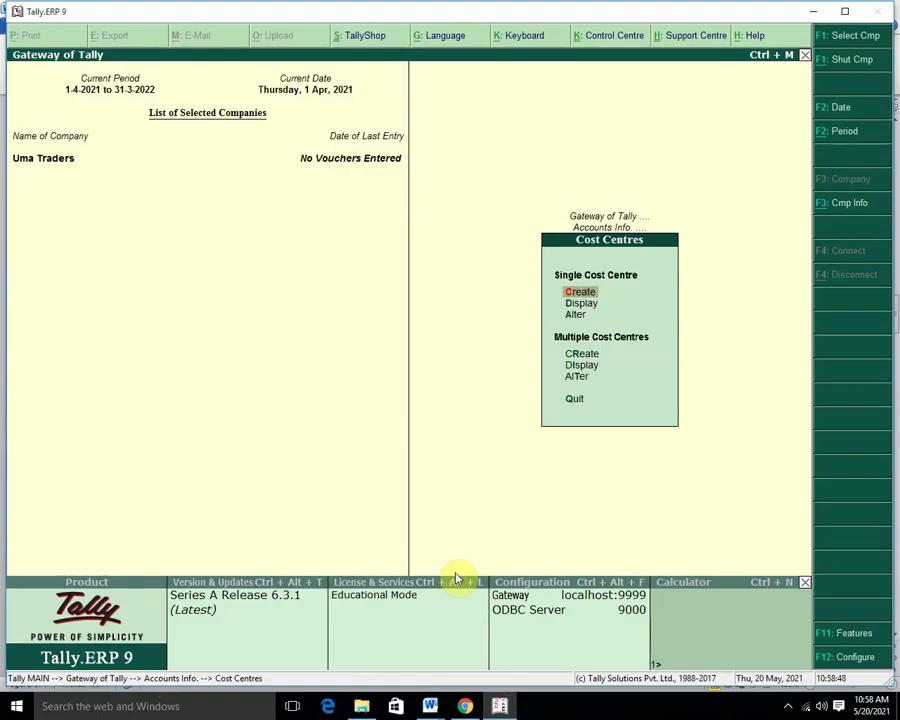
Go from the Gateway to Accounts Info > Ledgers > Create.
key(Escape)
key(Escape)
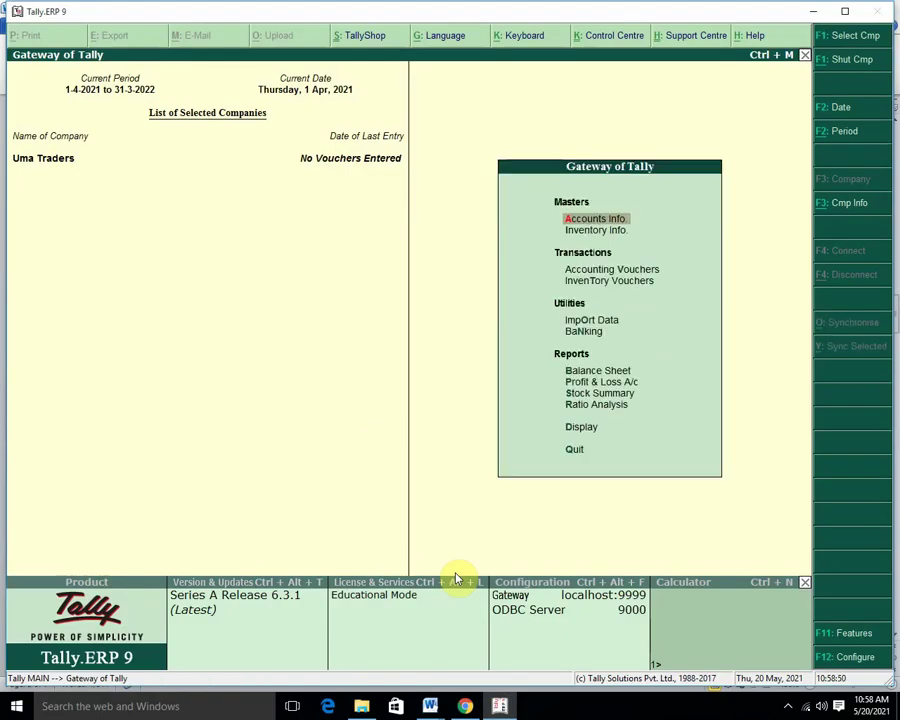
key(Return)
key(Down)
key(Return)
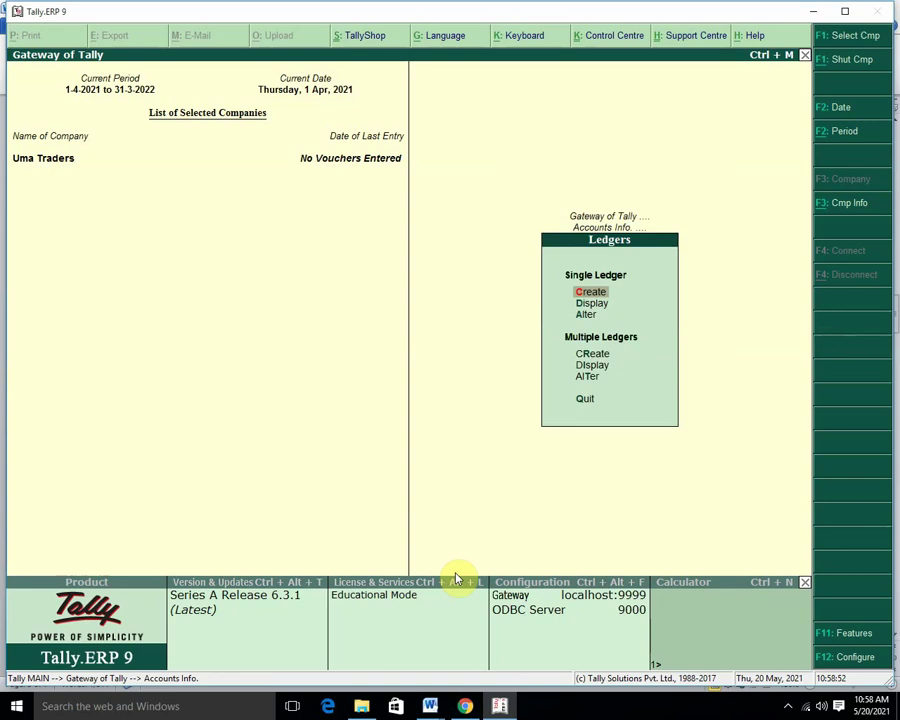
key(Return)
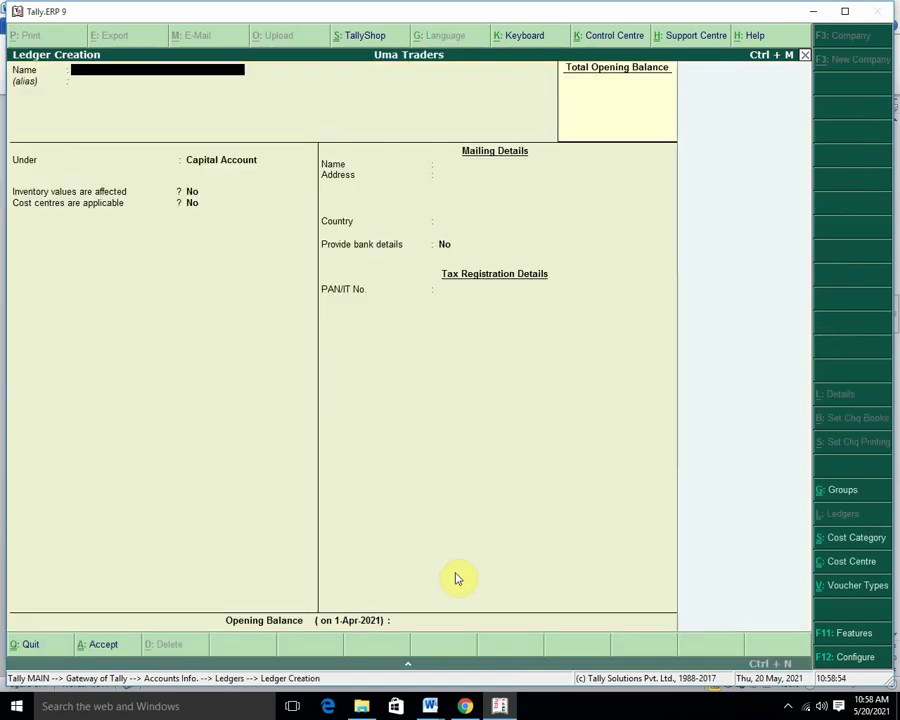
Save ledger 'Salary A/c' under Indirect Expenses with cost centres applicable set to Yes.
text(Salary a/c)
key(Return)
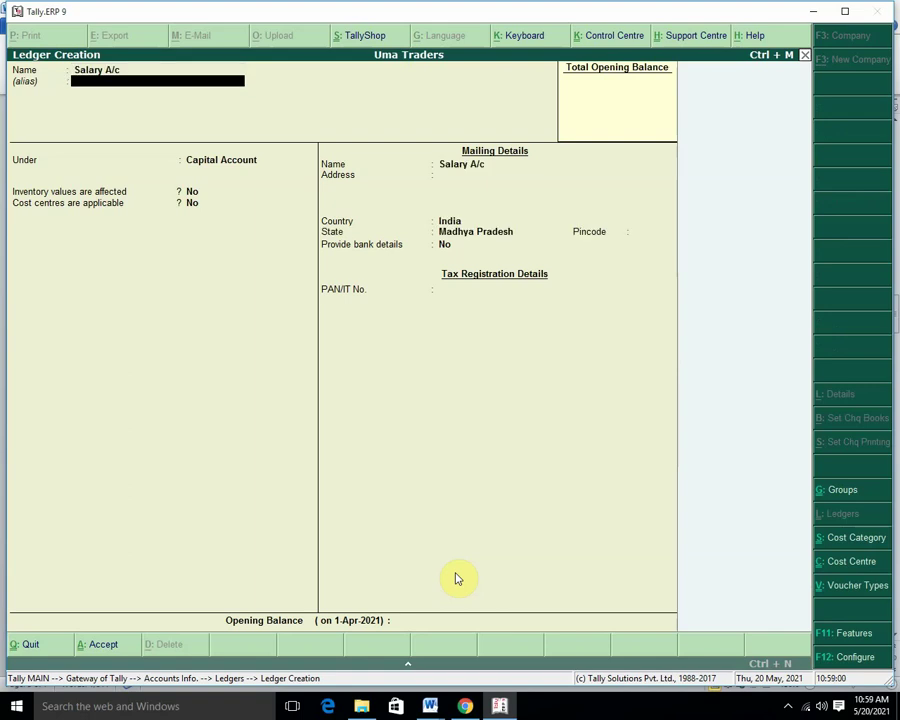
key(Return)
text(in)
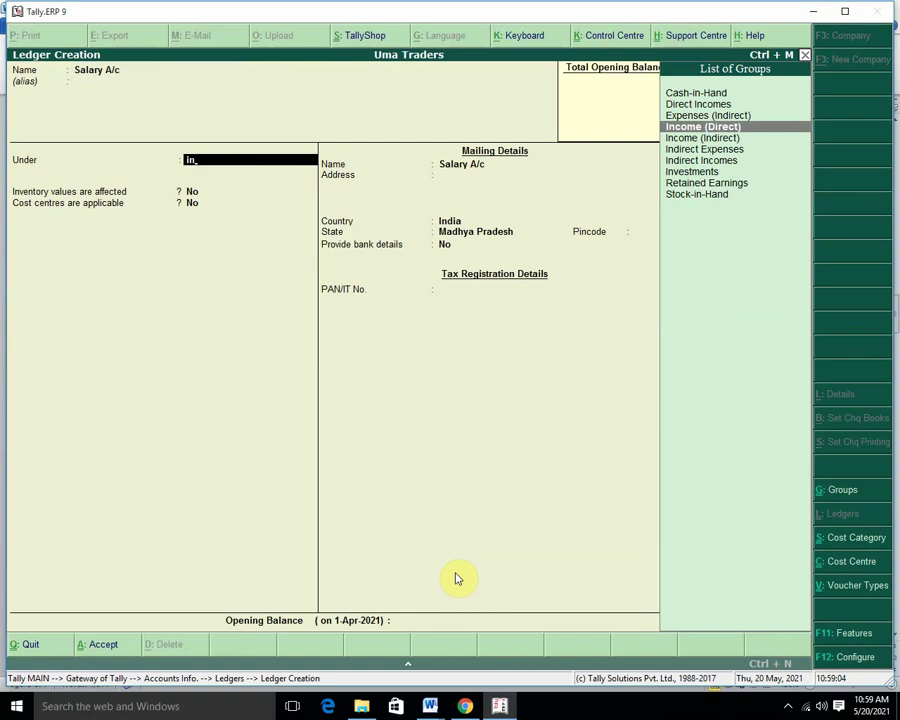
key(Down)
key(Down)
key(Return)
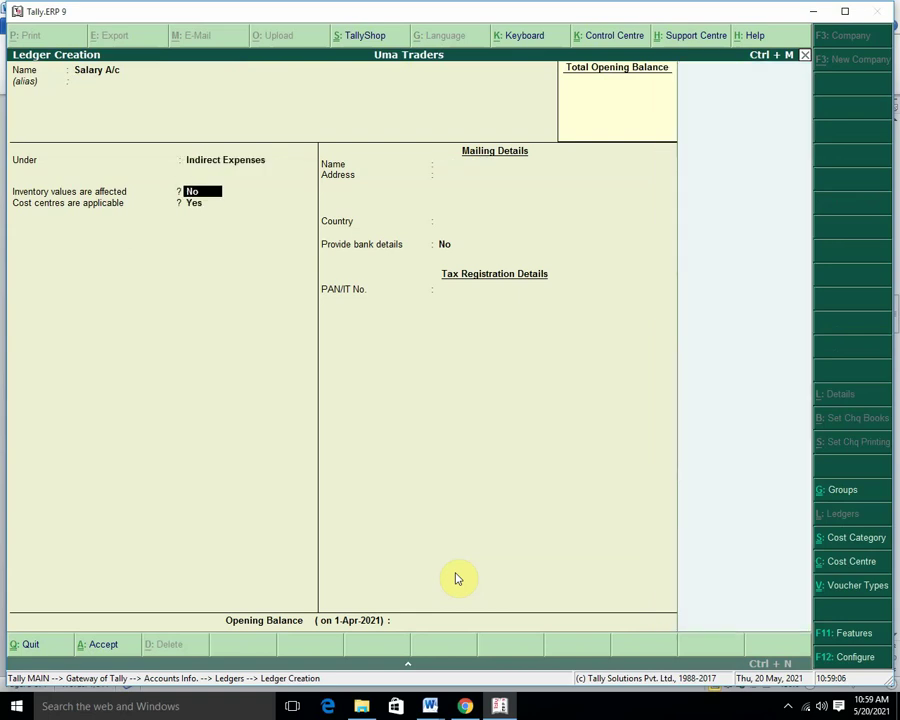
key(Return)
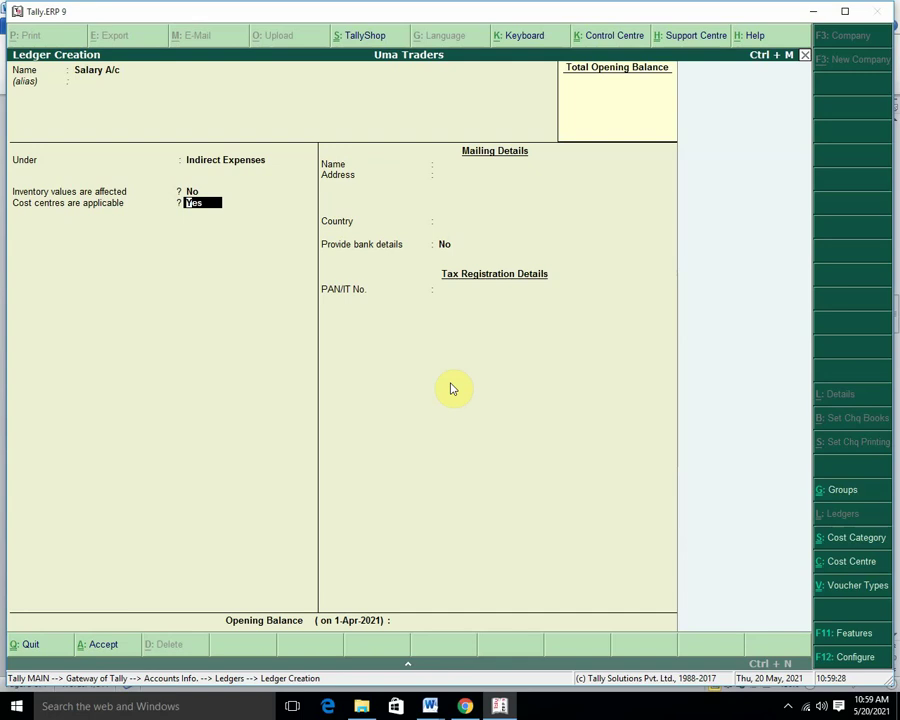
key(Return)
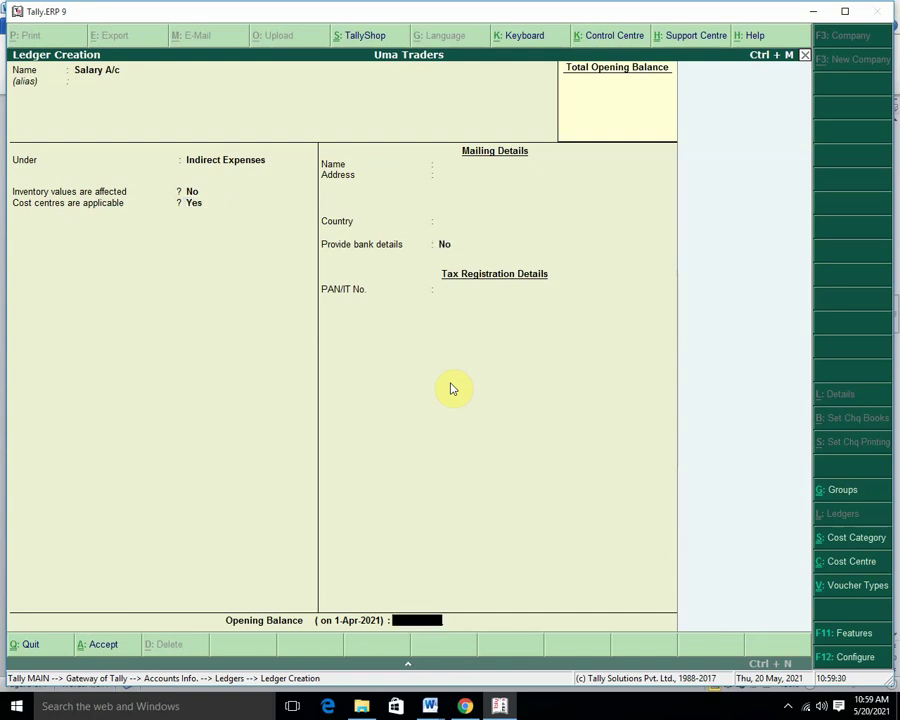
key(Return)
click(451, 389)
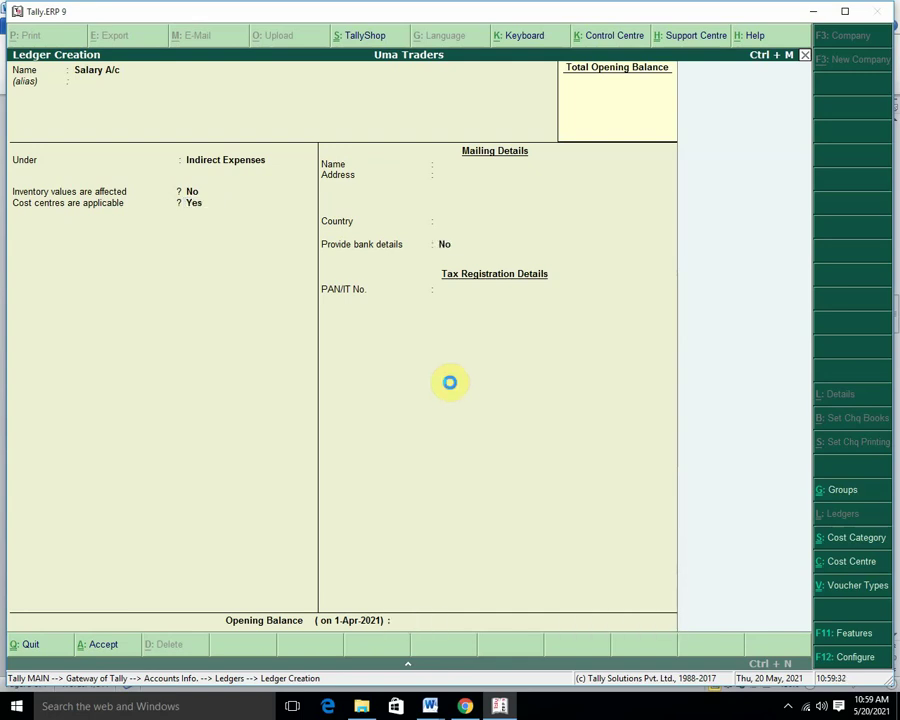
Create the Telephone Bills ledger under Indirect Expenses with cost centres applicable.
text(T)
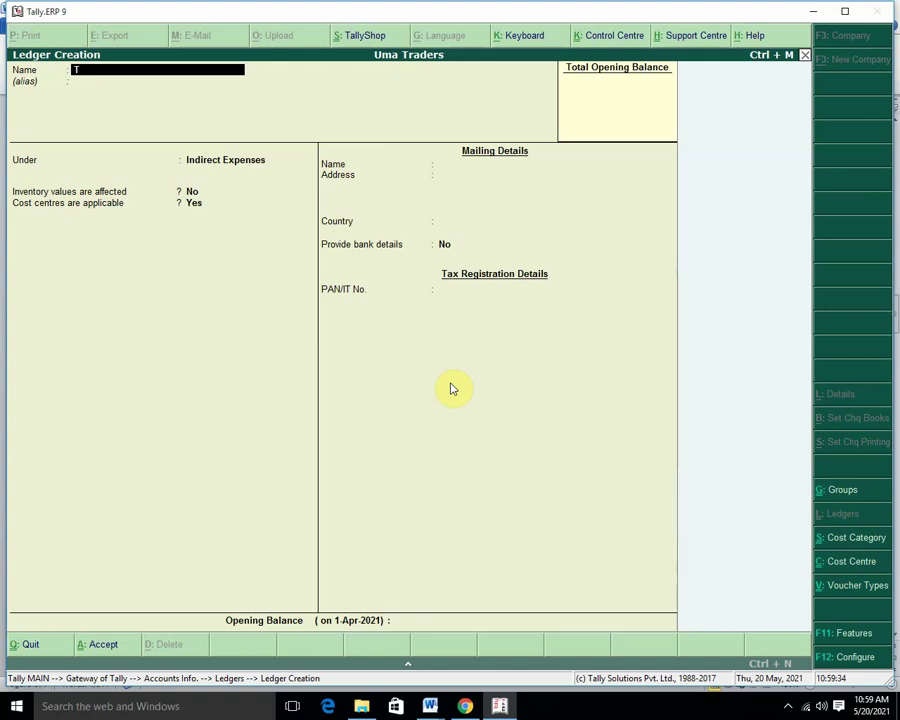
text(elephone Bills)
key(Return)
key(Return)
key(Return)
key(Return)
key(Return)
key(Return)
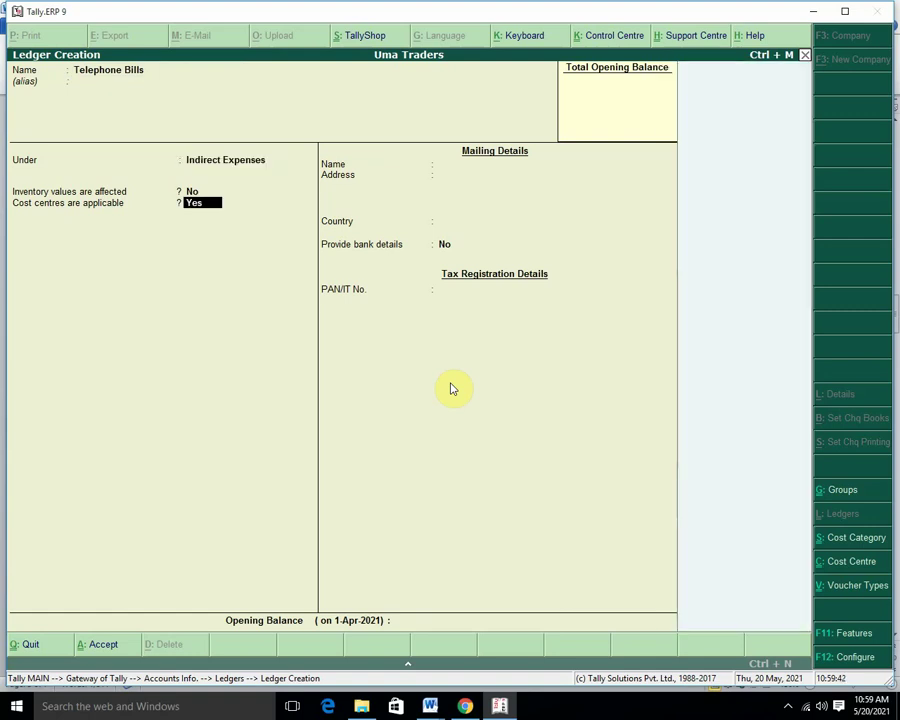
key(Return)
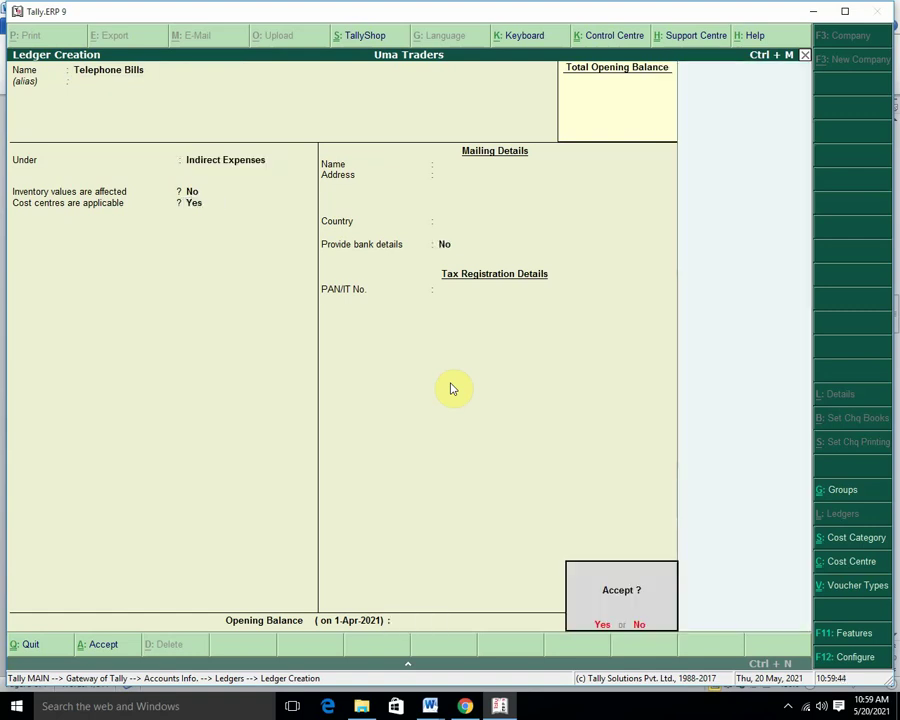
key(Return)
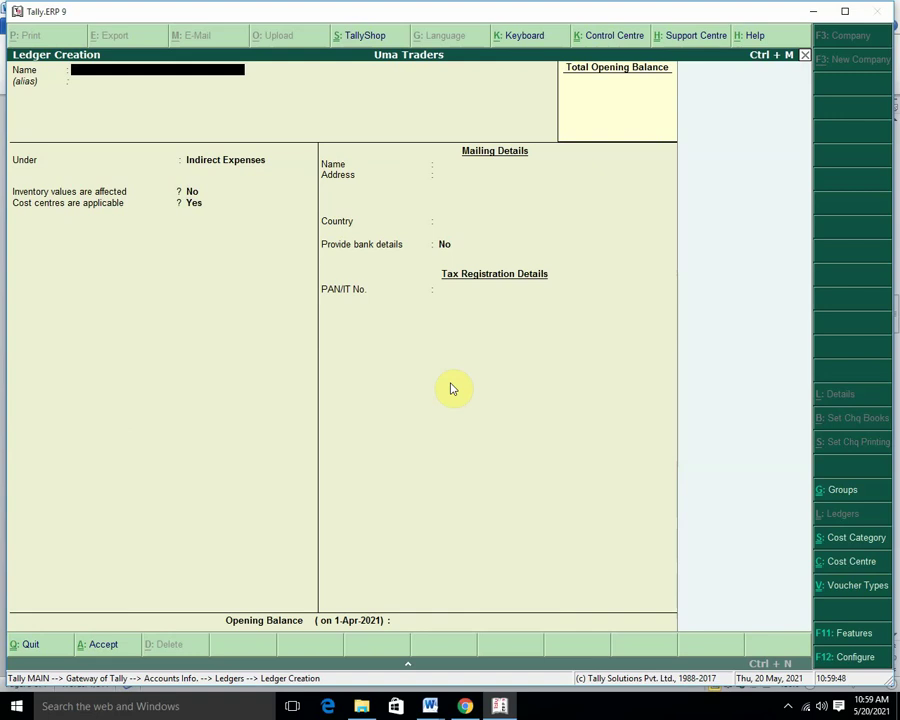
Back out to the Gateway of Tally and move to Accounting Vouchers.
key(Escape)
key(Return)
key(Escape)
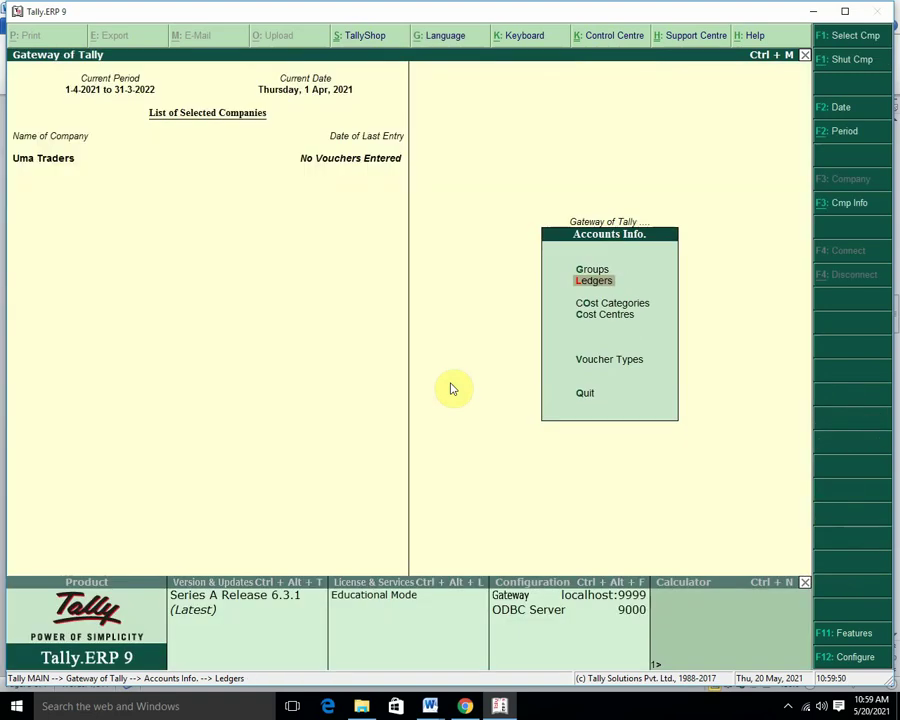
key(Escape)
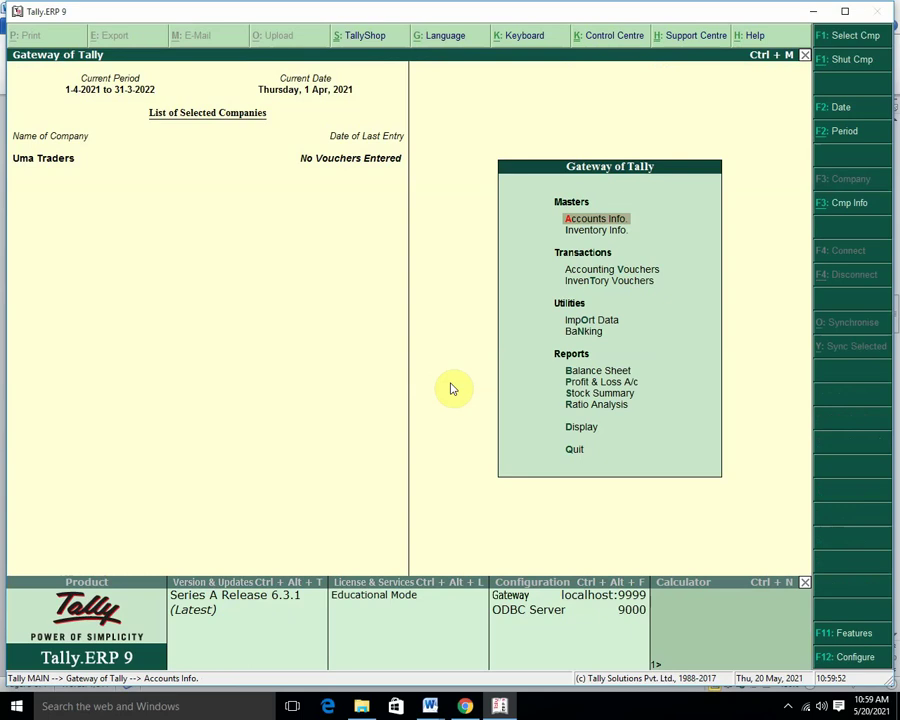
key(b)
key(Escape)
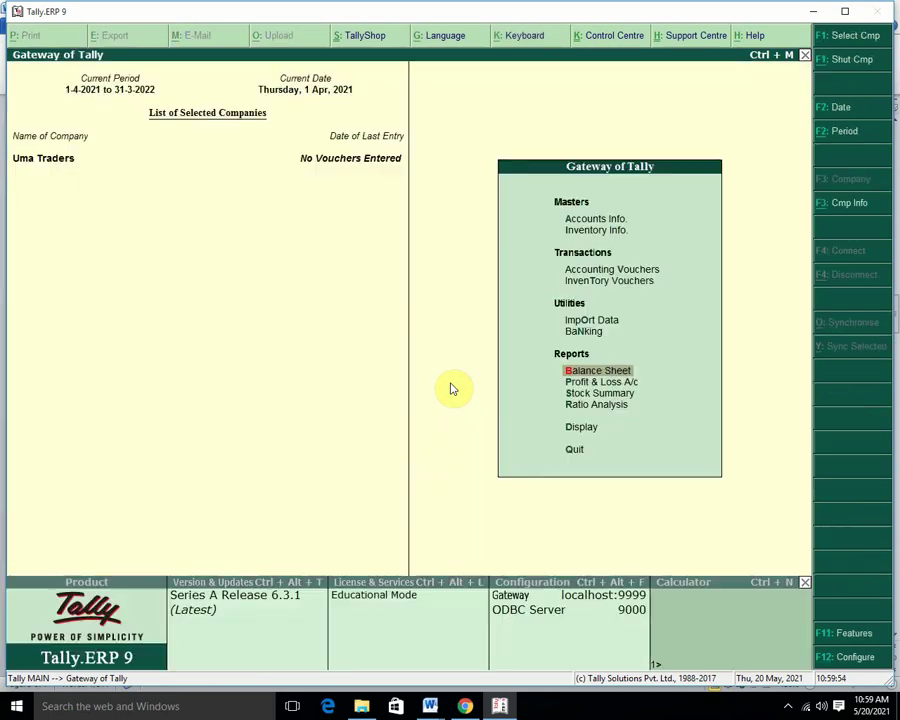
key(Up)
key(Up)
key(Up)
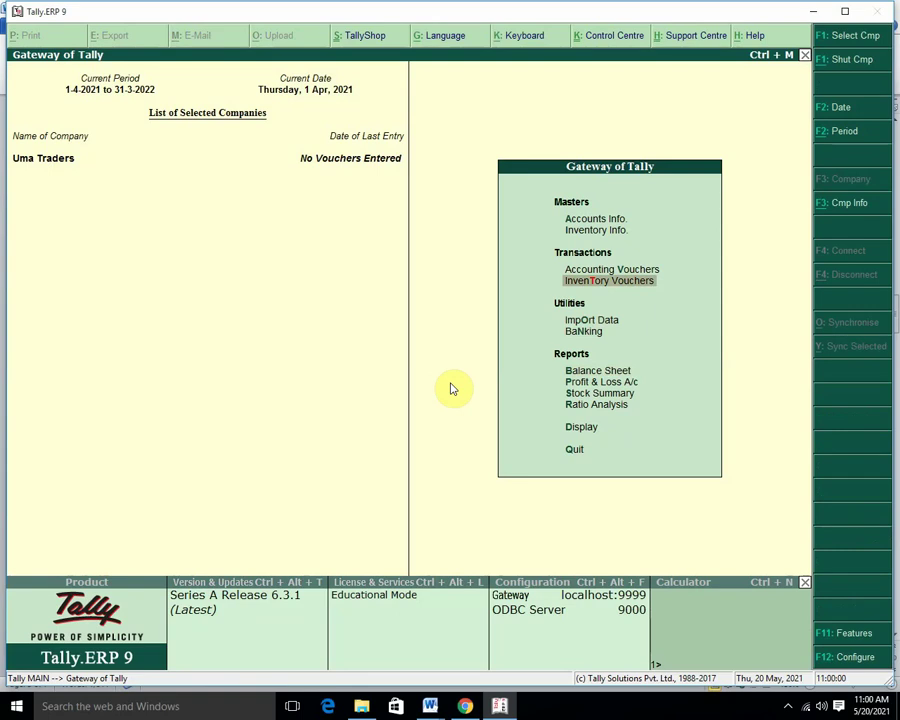
key(Up)
Start a Receipt voucher with Cash as the receiving account.
key(Return)
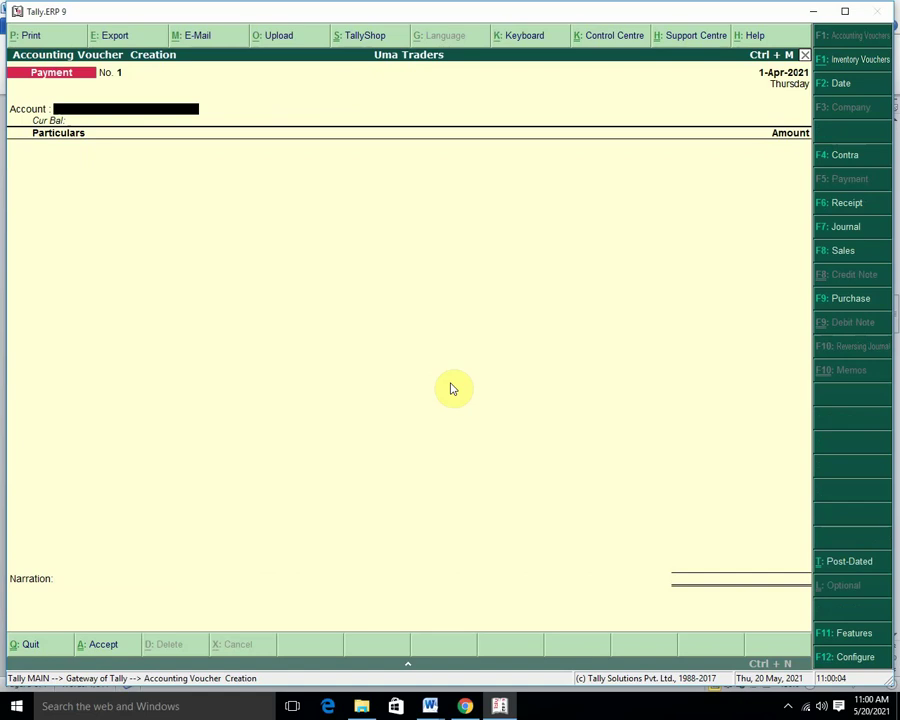
key(F6)
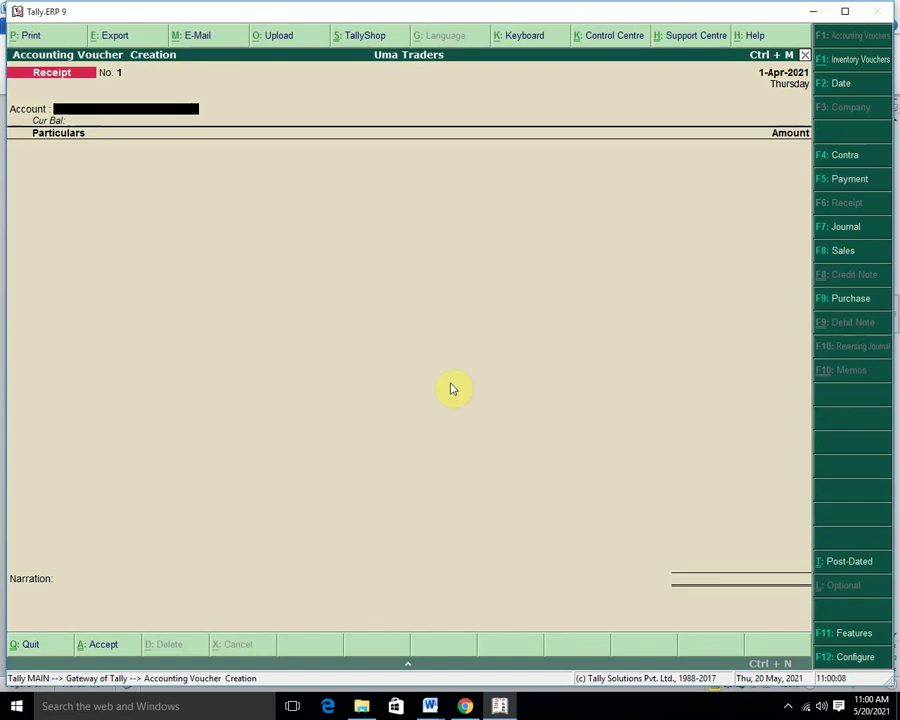
key(space)
key(Return)
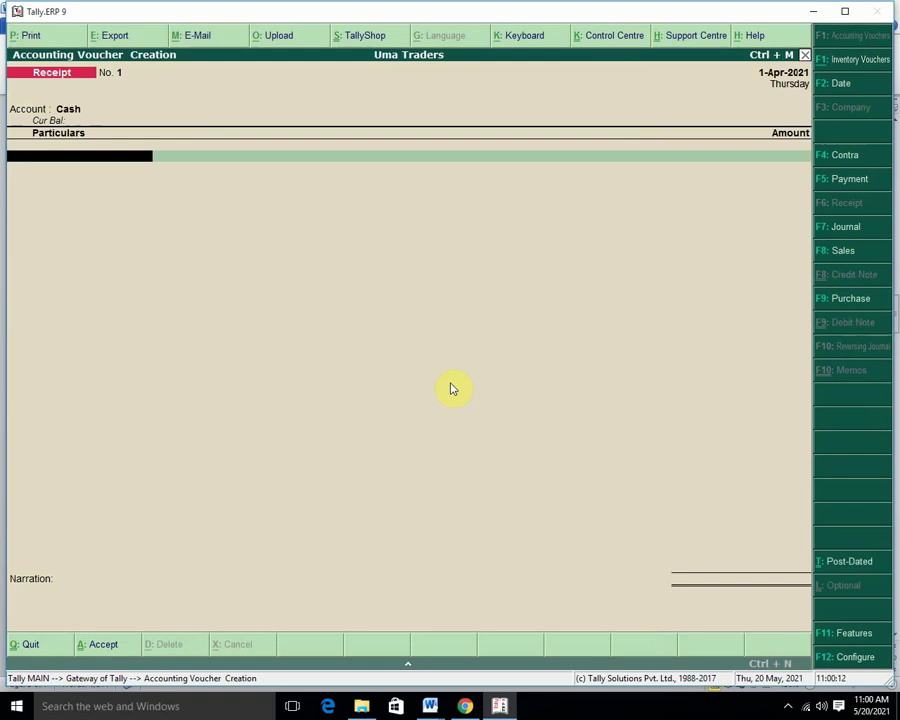
Create the Capital A/c ledger under Capital Account from within the voucher.
key(alt+c)
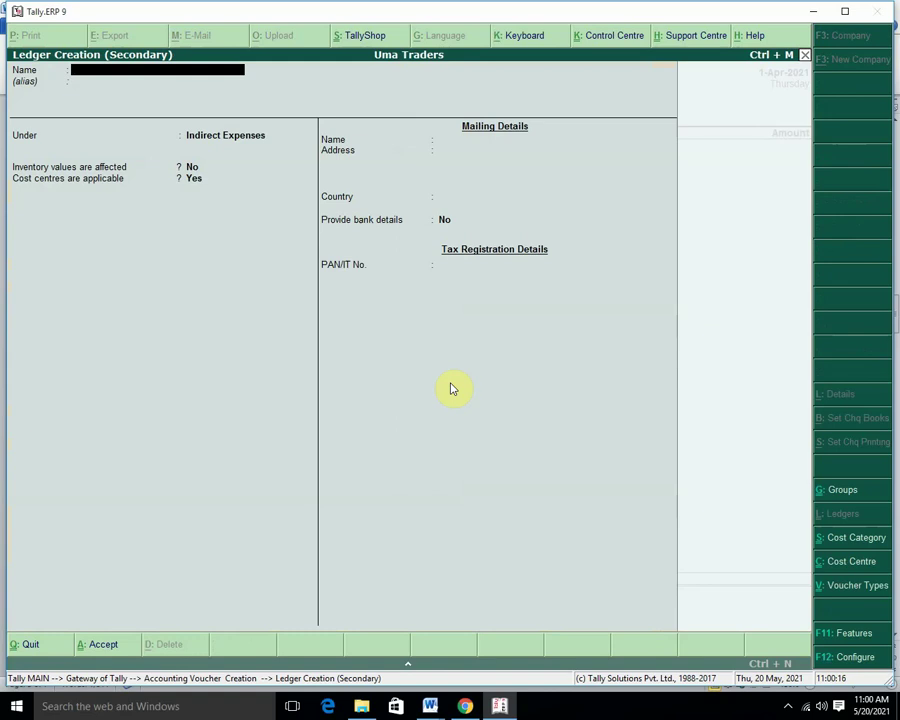
text(Capital A/c)
key(Return)
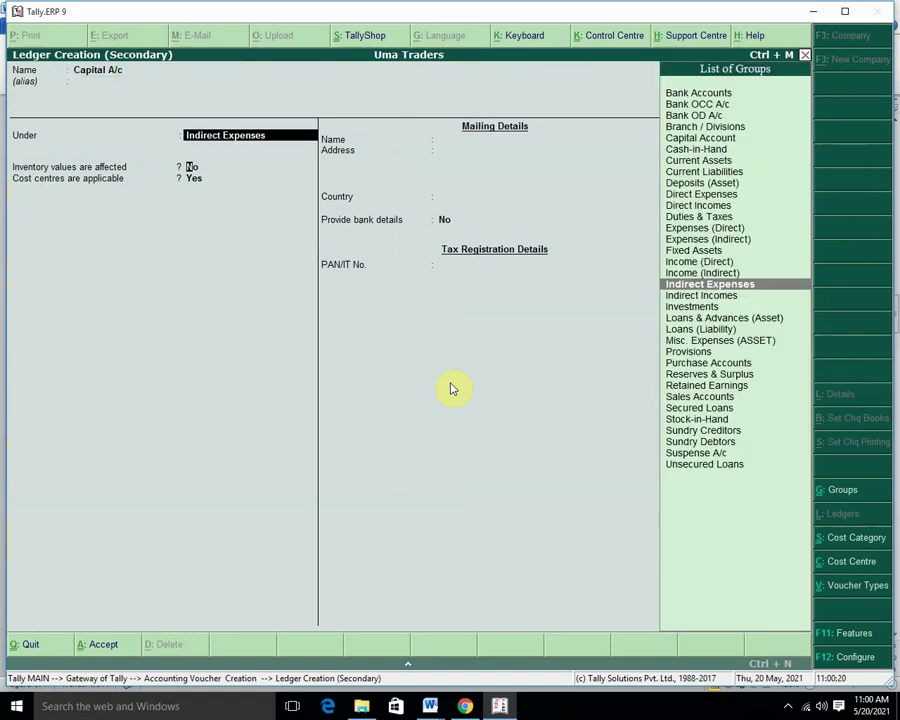
key(Return)
key(Return)
key(BackSpace)
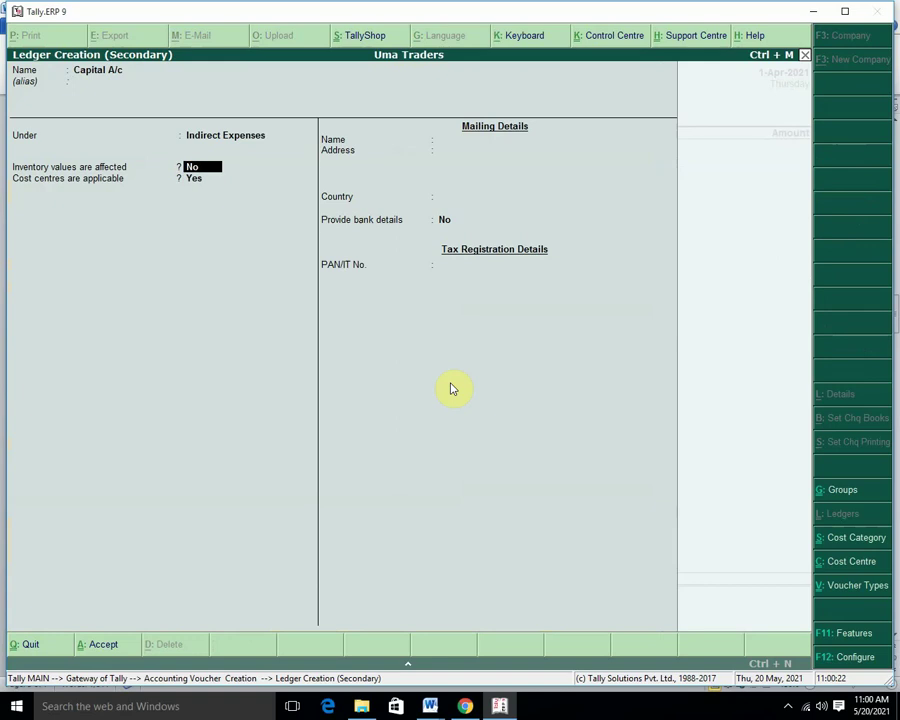
key(BackSpace)
text(C)
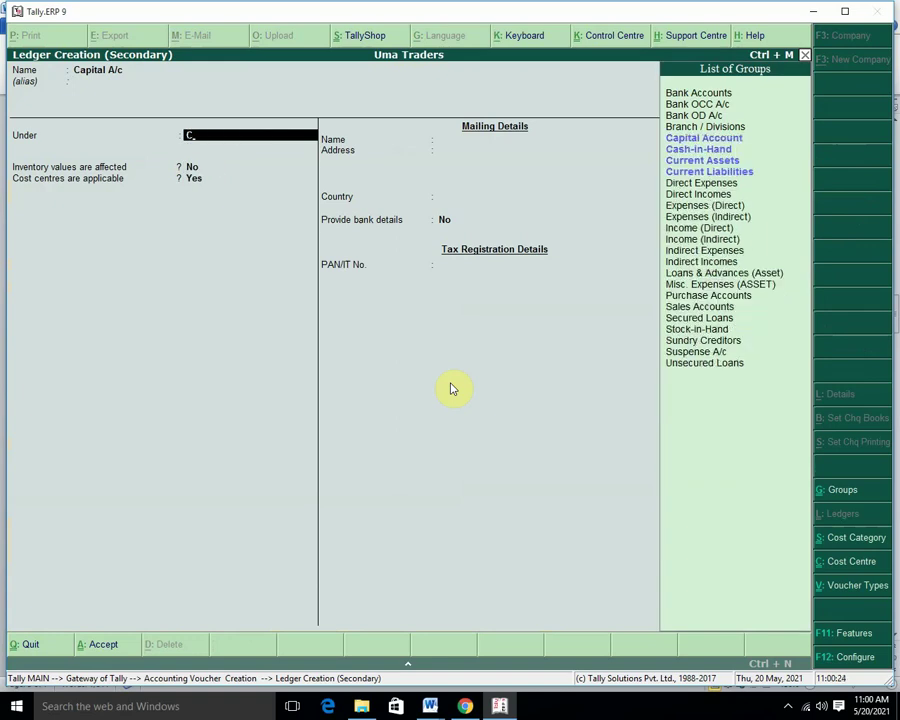
text(a)
key(Return)
key(Return)
key(Return)
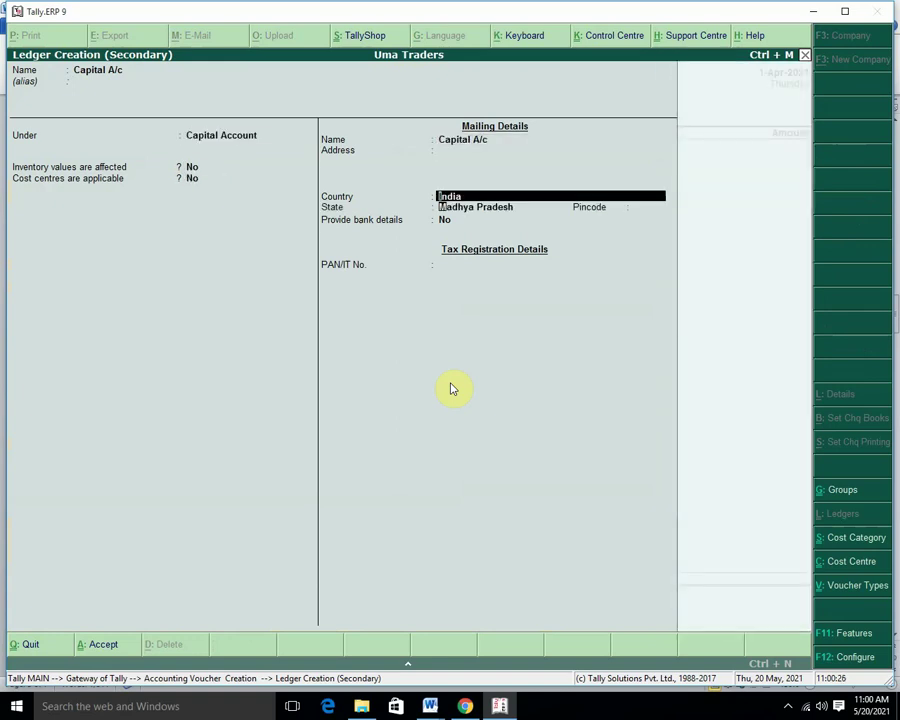
key(Return)
key(Return)
Record and save the 1,00,000 receipt from Capital A/c into Cash.
key(Return)
key(Return)
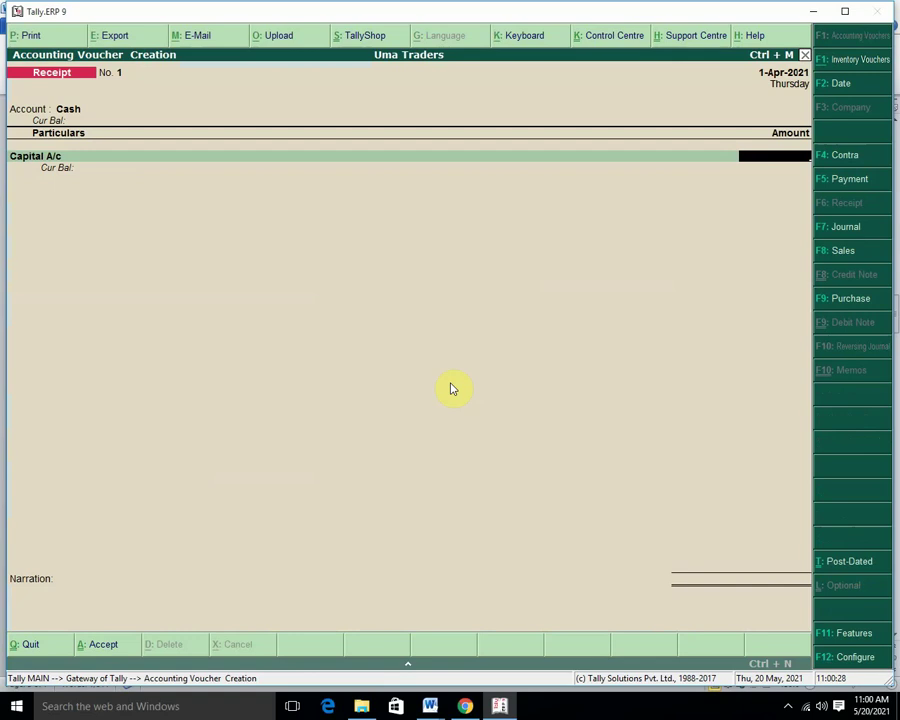
text(100000)
key(Return)
key(Return)
key(Return)
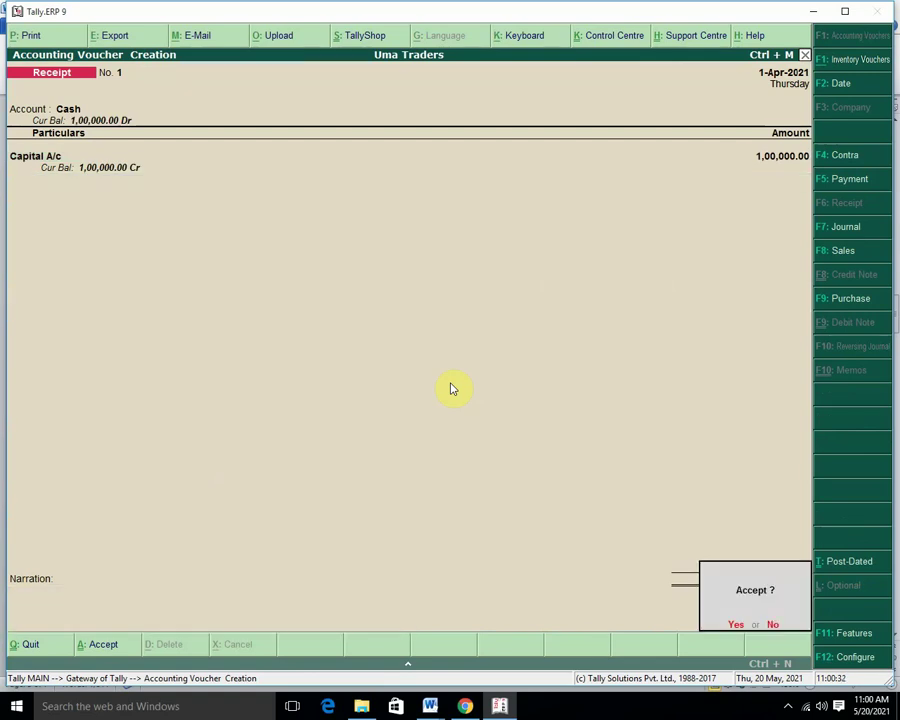
key(Return)
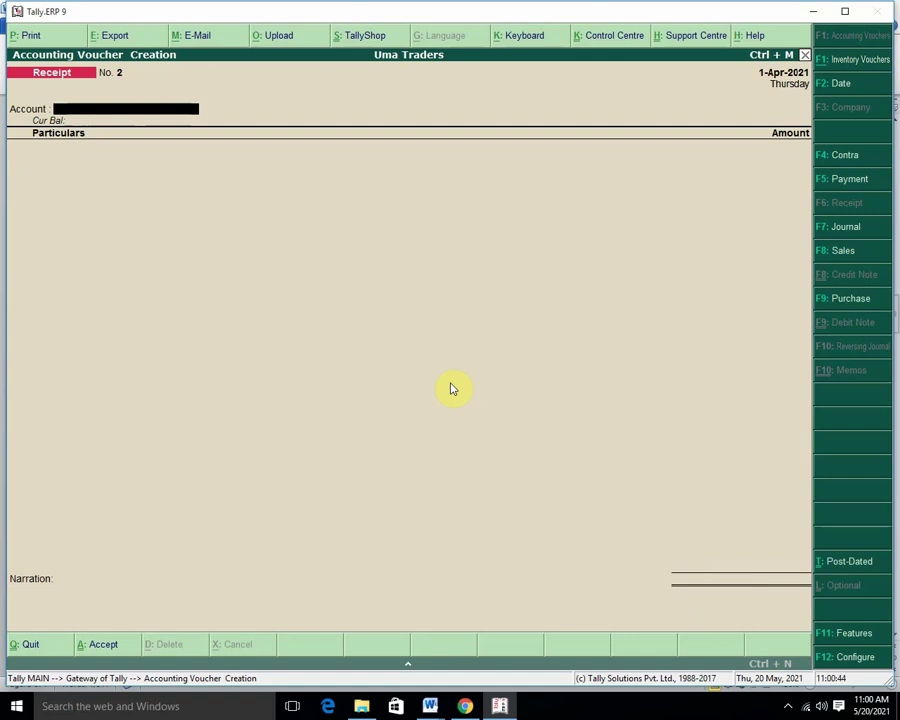
key(F5)
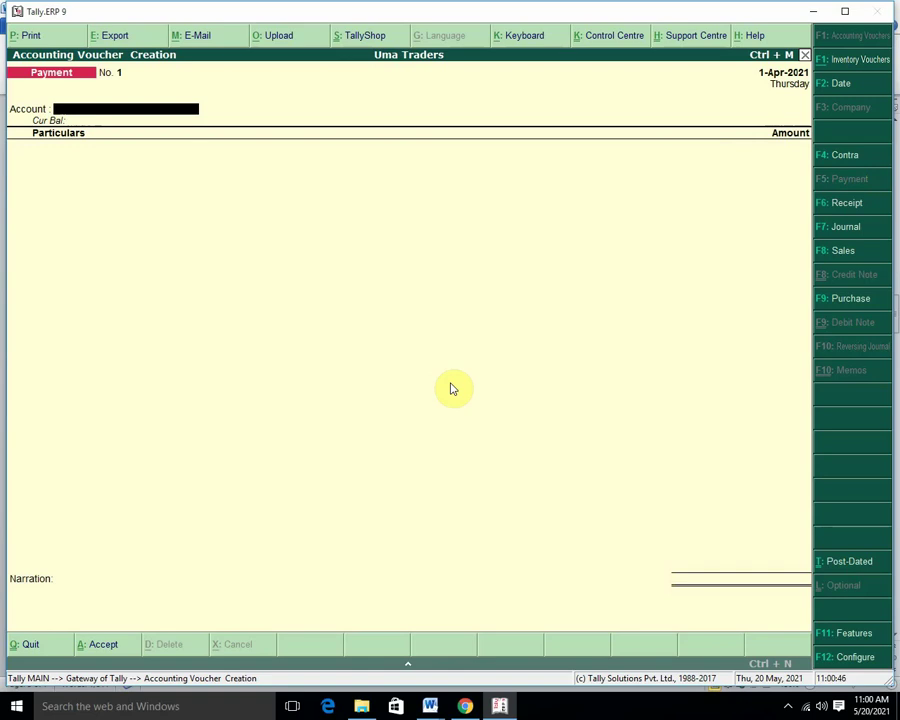
Pay 20,000 from Cash to Salary A/c and open its cost centre allocations.
key(Return)
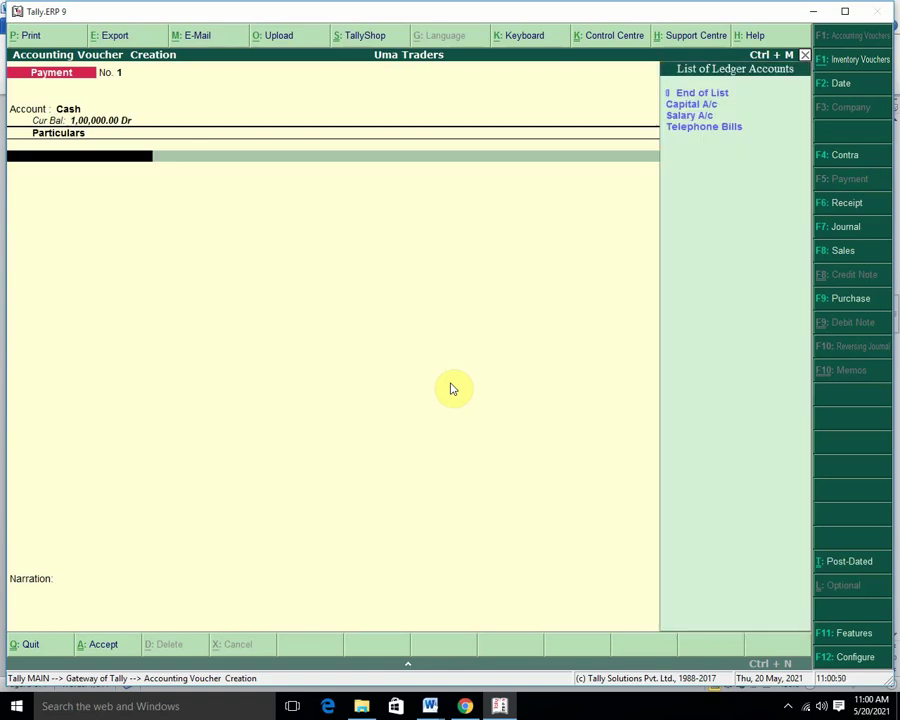
key(Down)
key(Down)
key(Return)
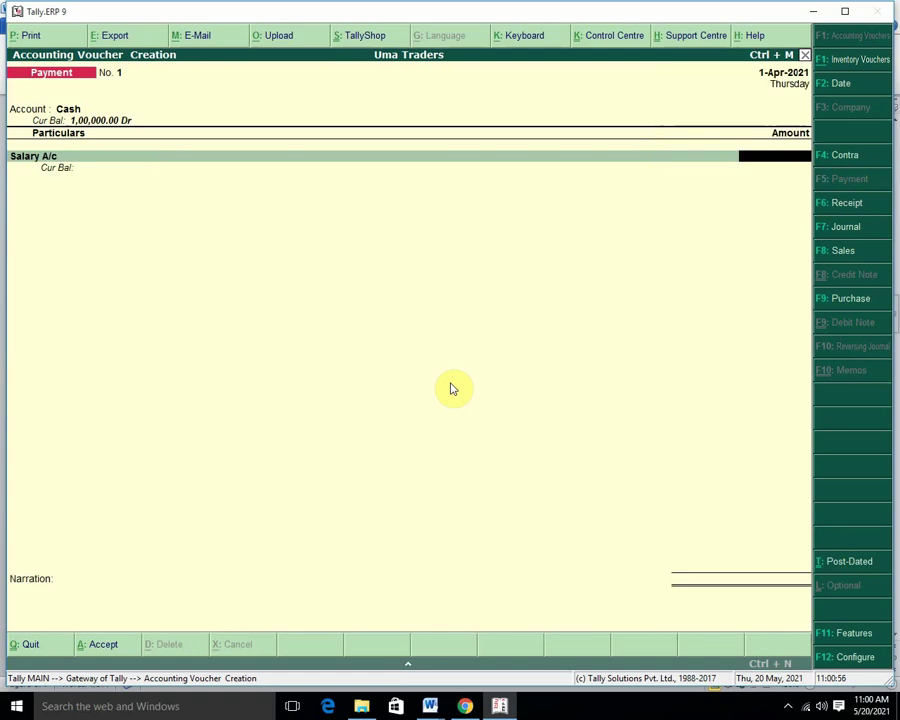
text(20000)
key(Return)
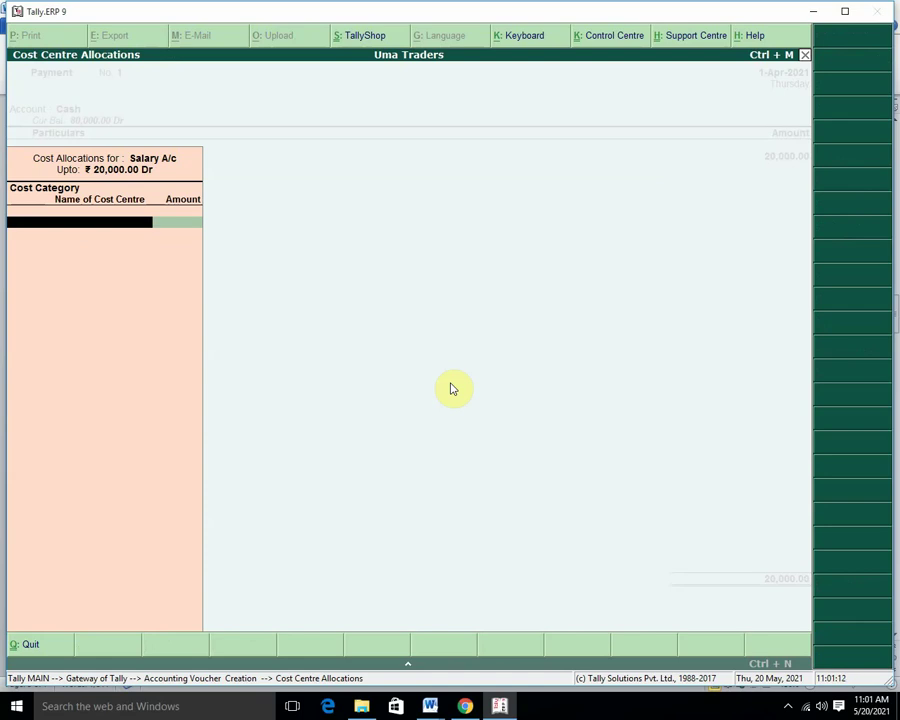
Choose the Employee category and allocate 8,000 to Arun.
key(space)
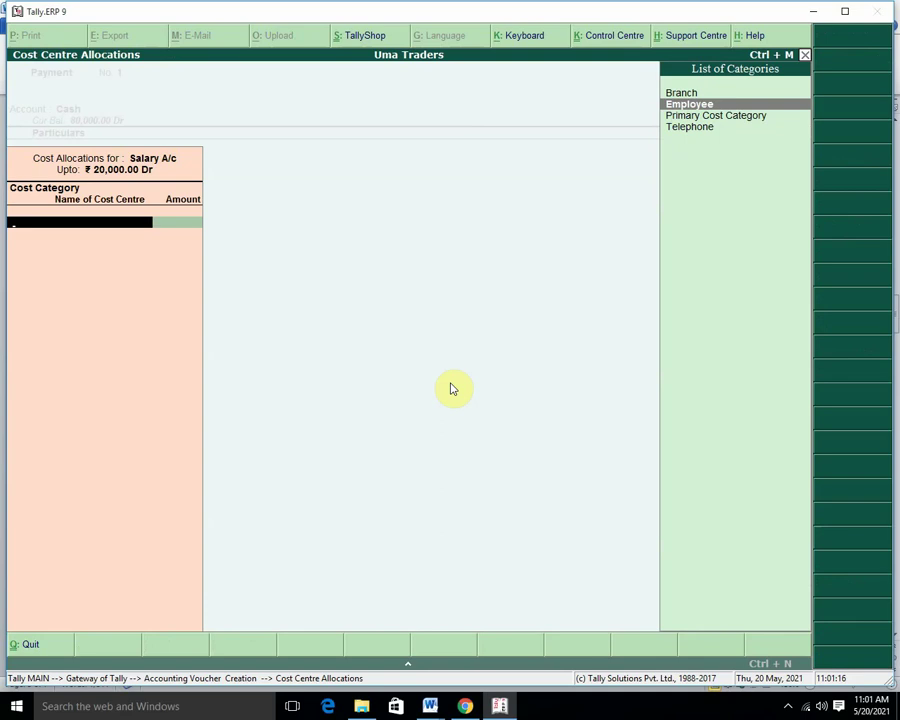
key(Return)
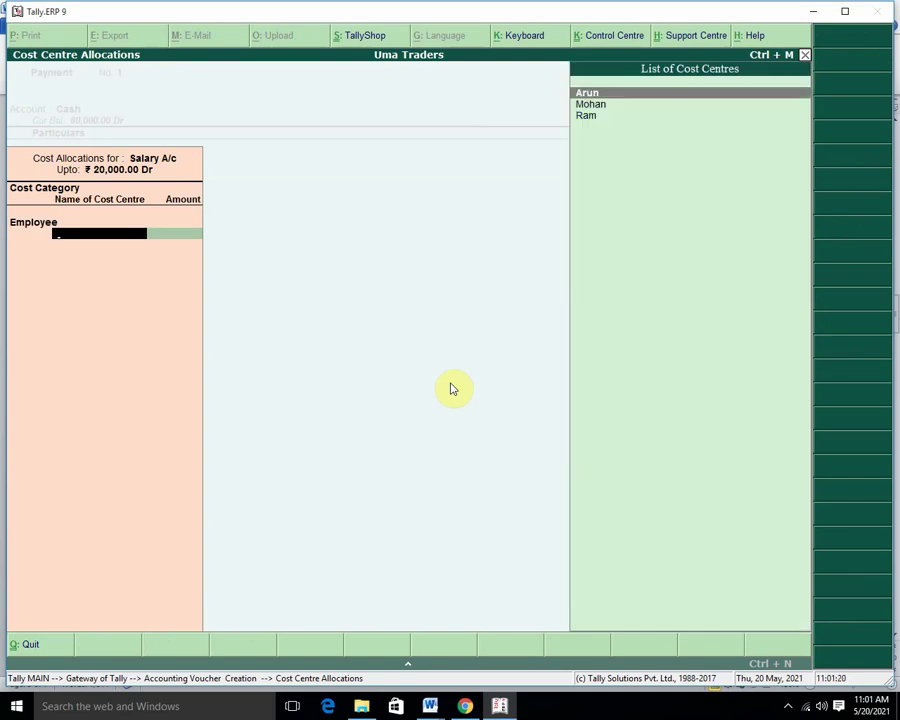
key(Return)
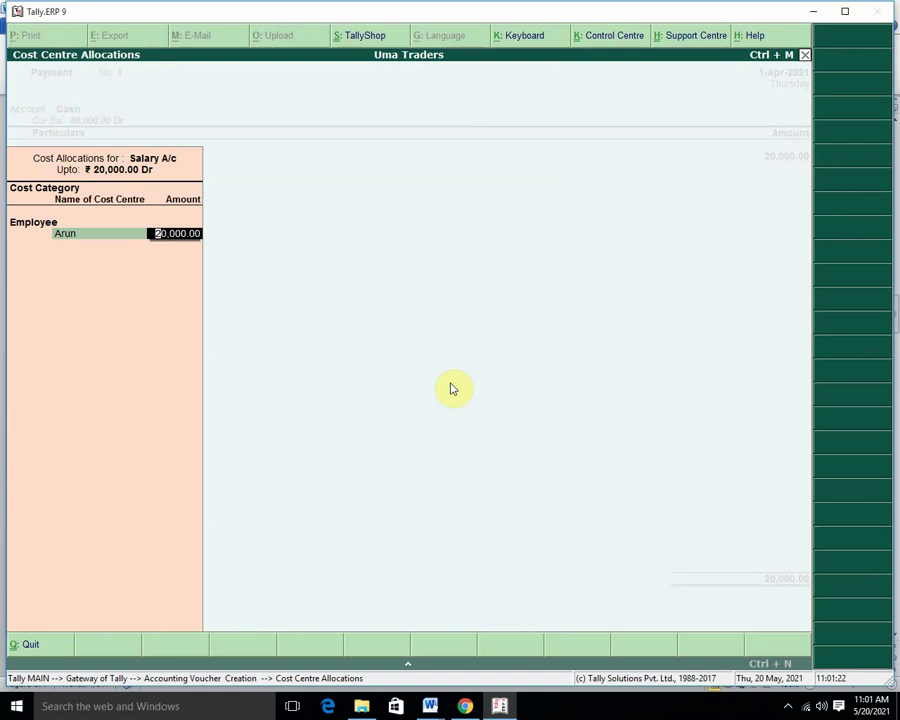
text(82000)
key(BackSpace)
key(BackSpace)
key(BackSpace)
key(BackSpace)
text(000)
key(Return)
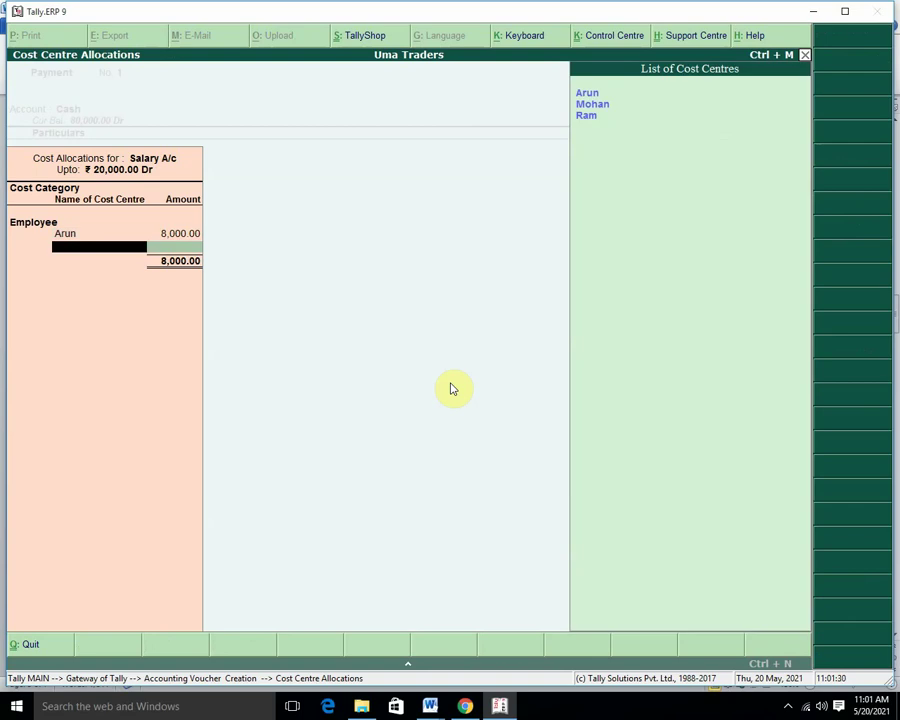
Allocate 10,000 to Mohan and the remaining 2,000 to Ram.
key(Down)
key(Return)
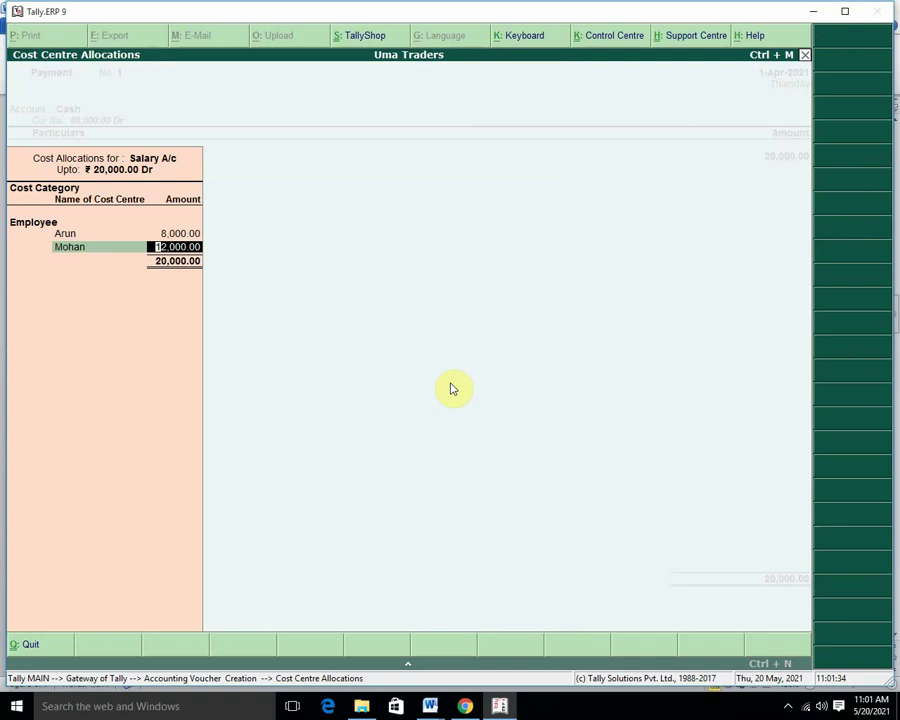
text(10,0)
text(00)
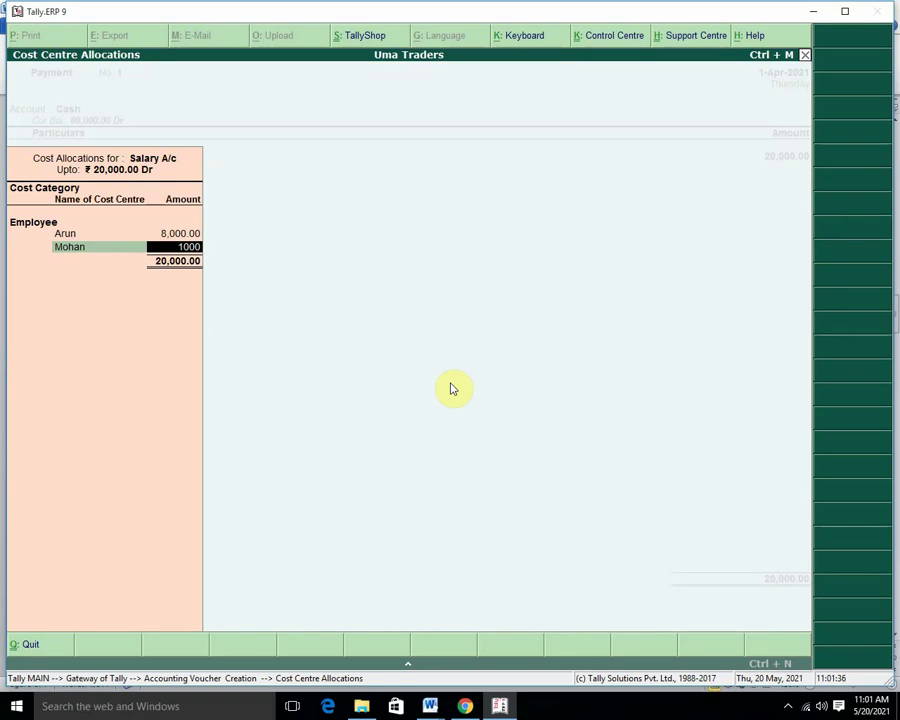
key(Return)
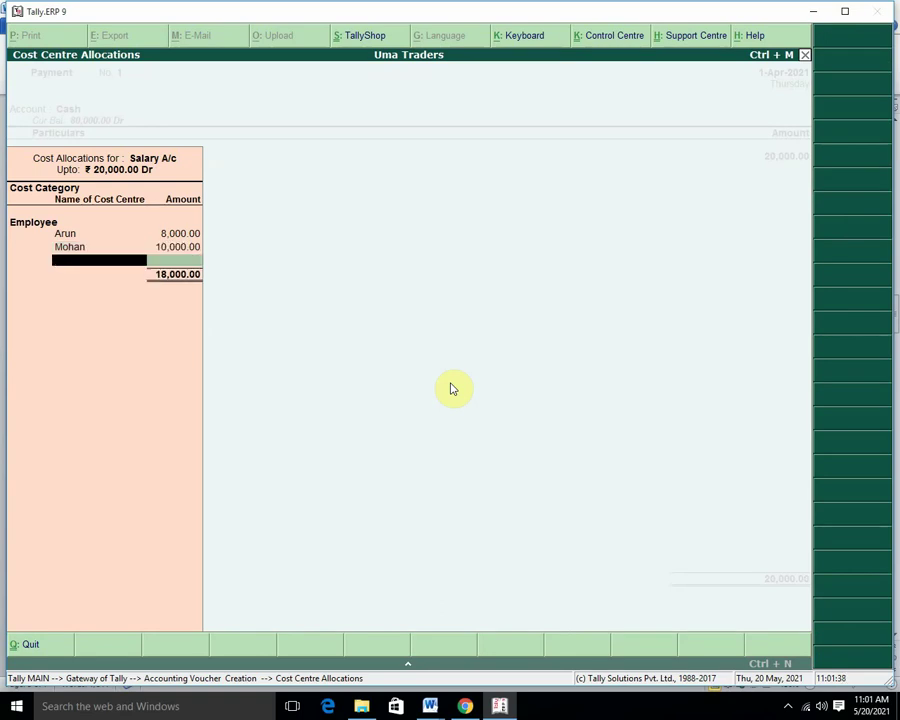
key(Down)
key(Down)
key(Return)
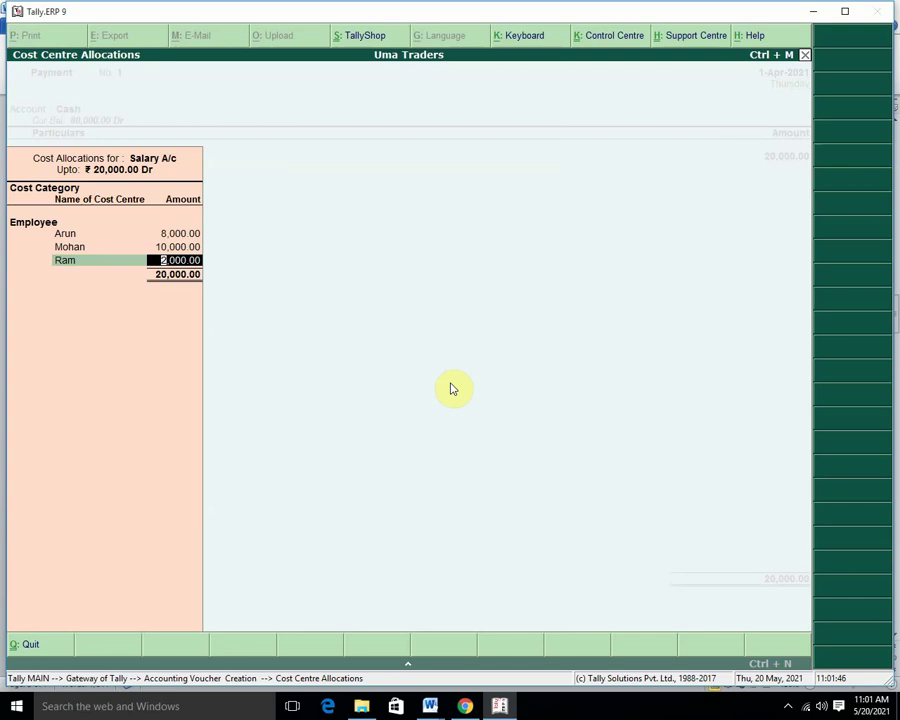
key(Return)
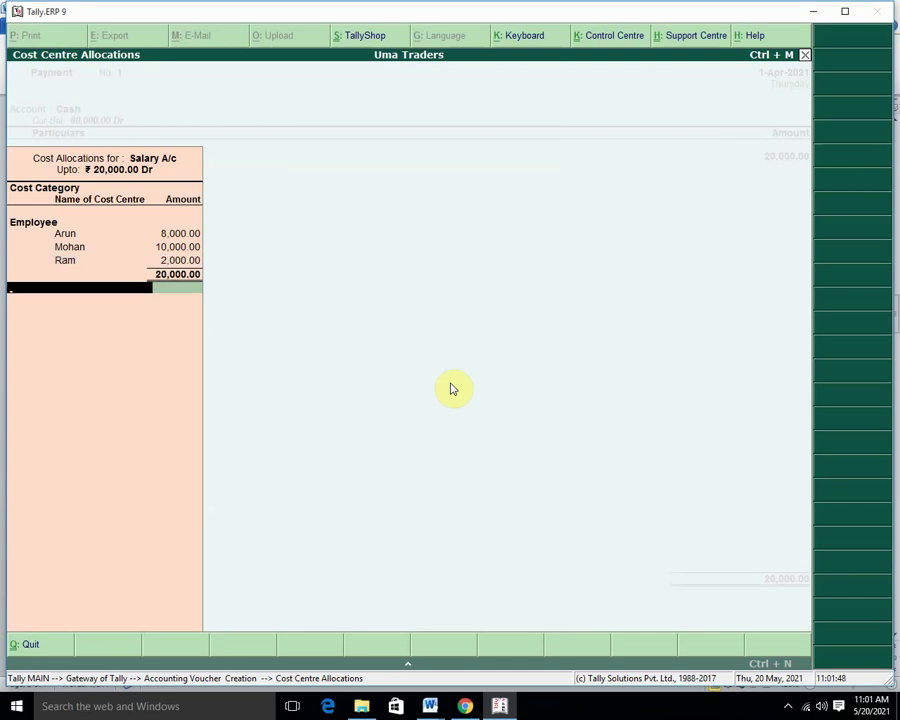
key(Down)
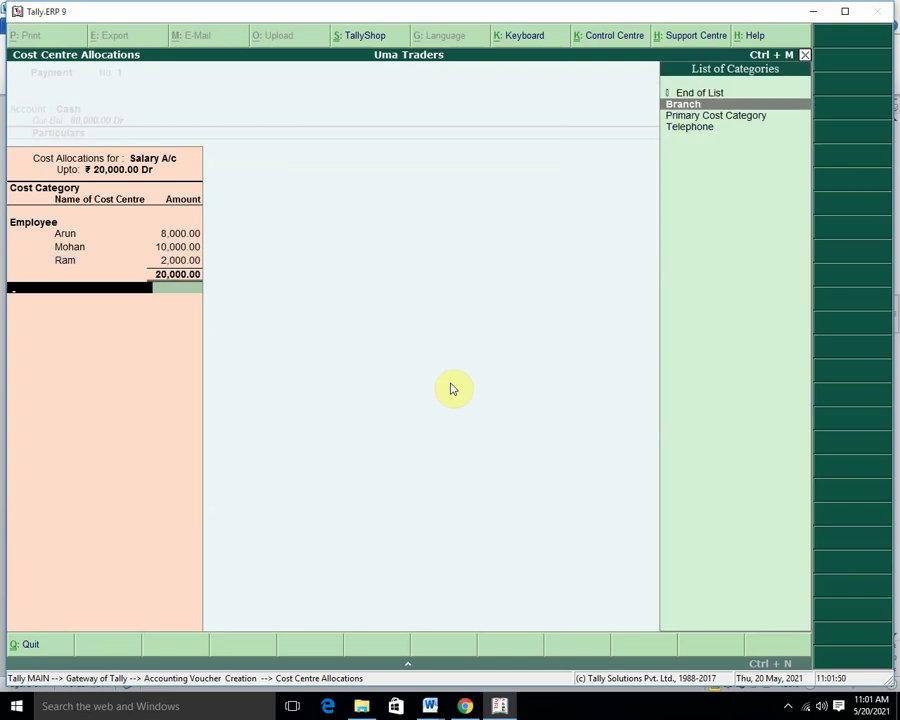
Remove the accidental Telephone allocation line and return to the salary payment voucher.
key(Down)
key(Down)
key(Return)
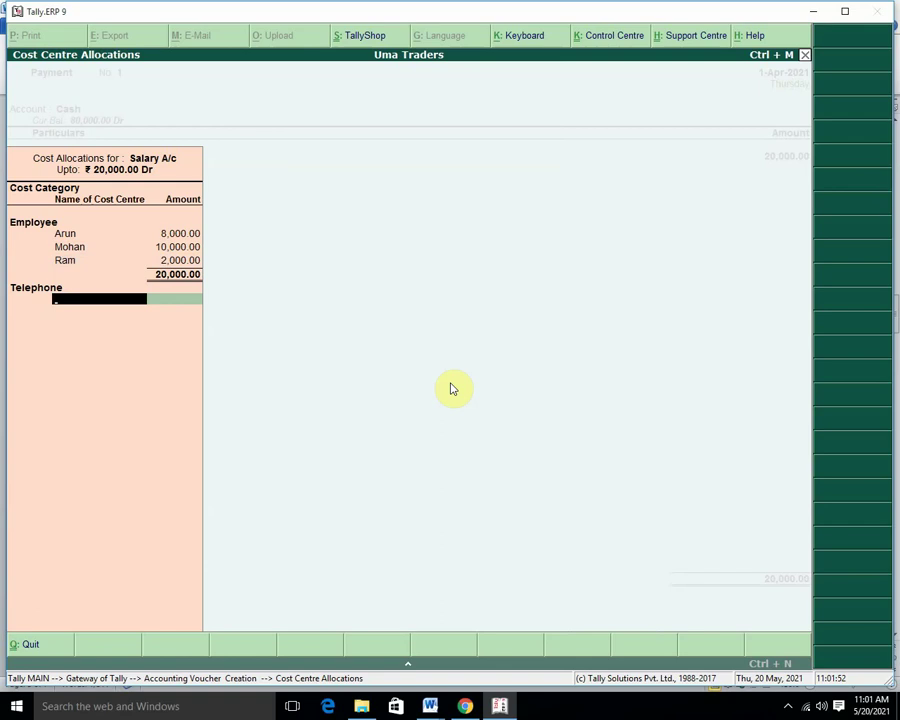
key(Return)
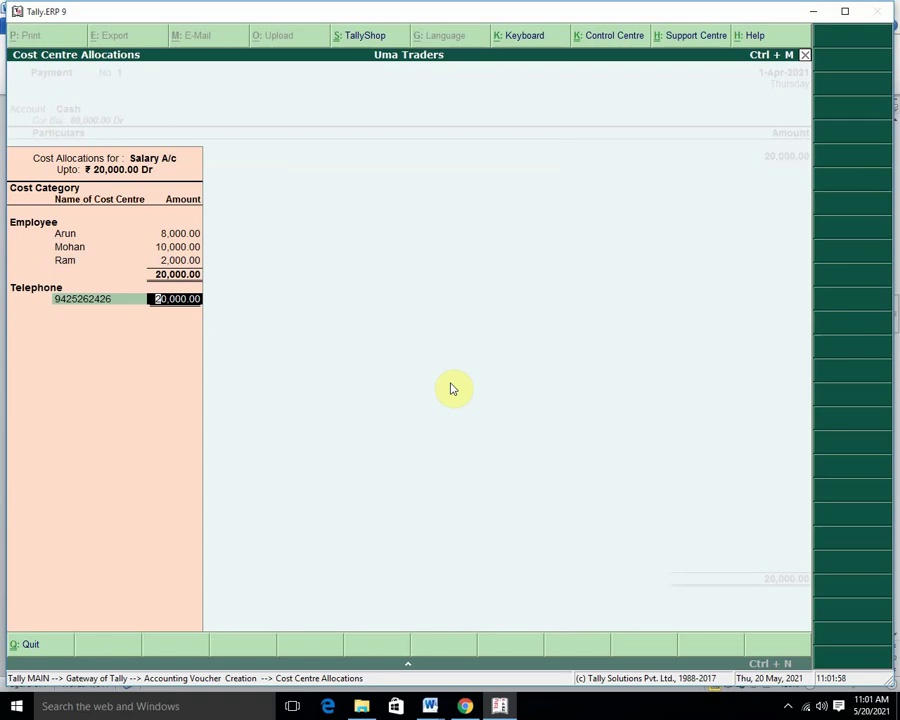
key(Delete)
key(Delete)
key(Delete)
key(Delete)
key(Delete)
key(Delete)
key(Delete)
key(Delete)
key(BackSpace)
key(BackSpace)
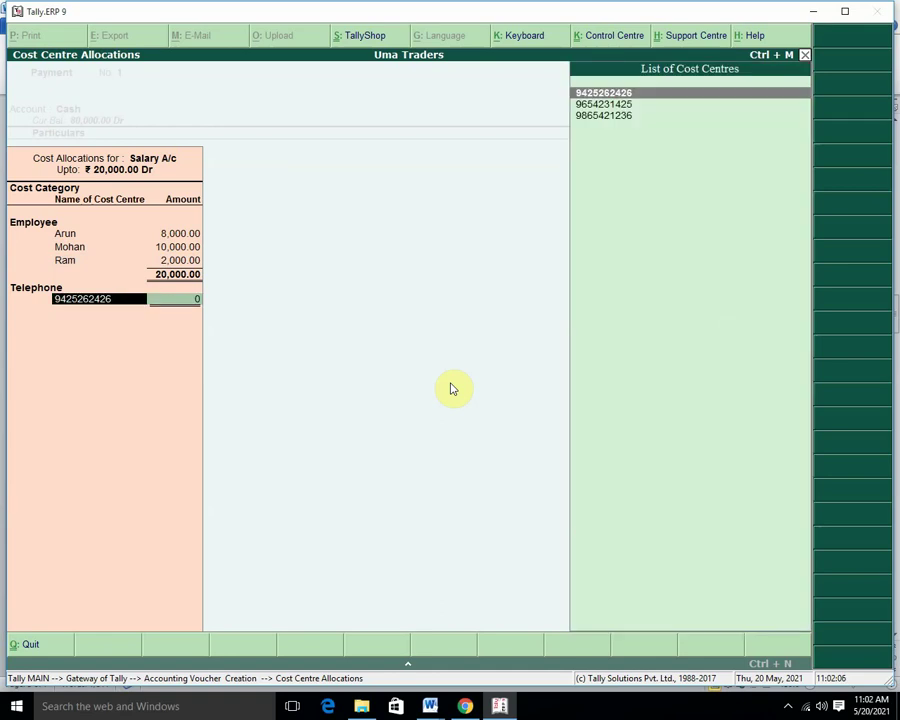
key(Delete)
key(Delete)
key(Delete)
key(Delete)
key(Delete)
key(Delete)
key(Delete)
key(Delete)
key(Delete)
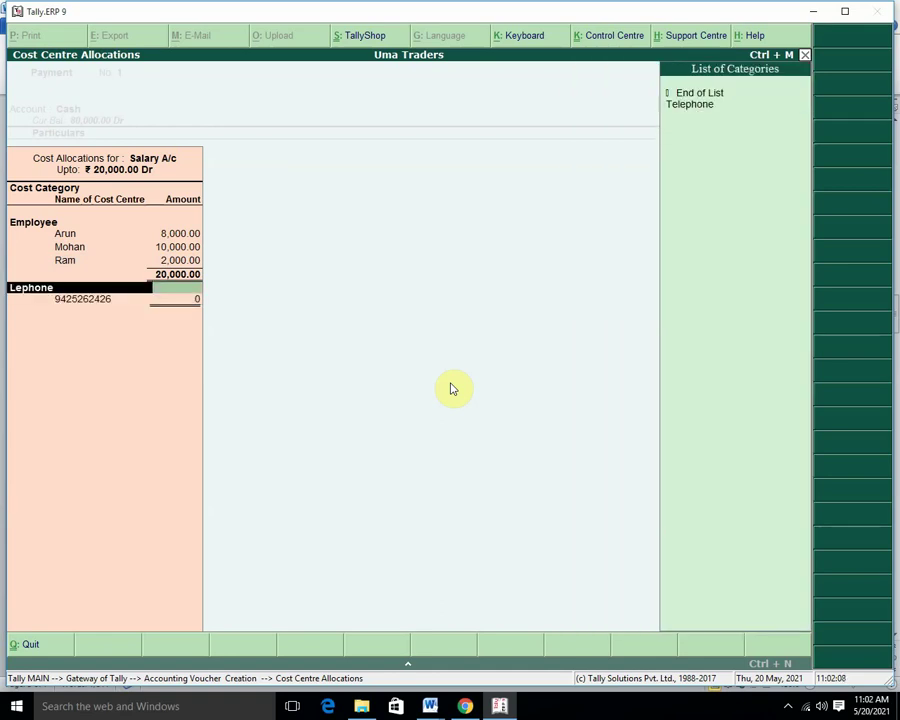
text(E)
key(BackSpace)
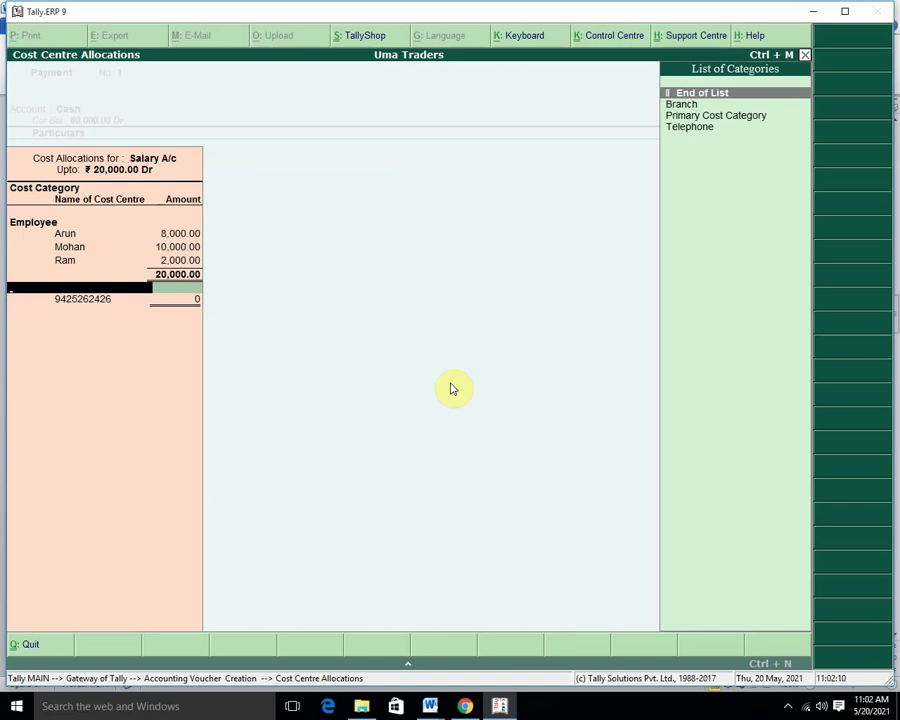
key(Return)
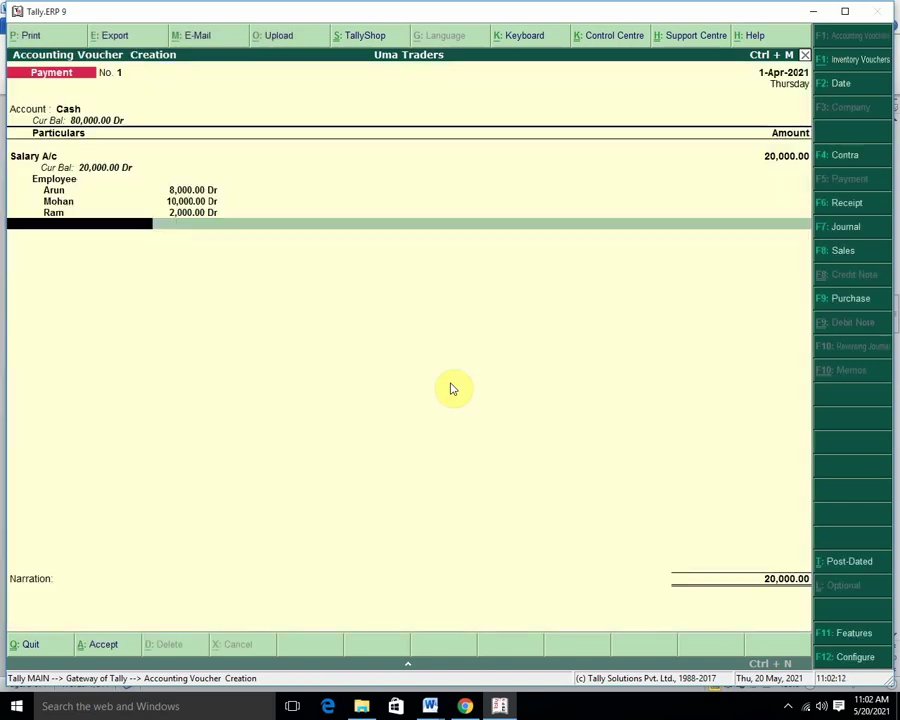
Save payment 1, then debit Telephone Bills 2,000 from Cash in payment No. 2.
key(Return)
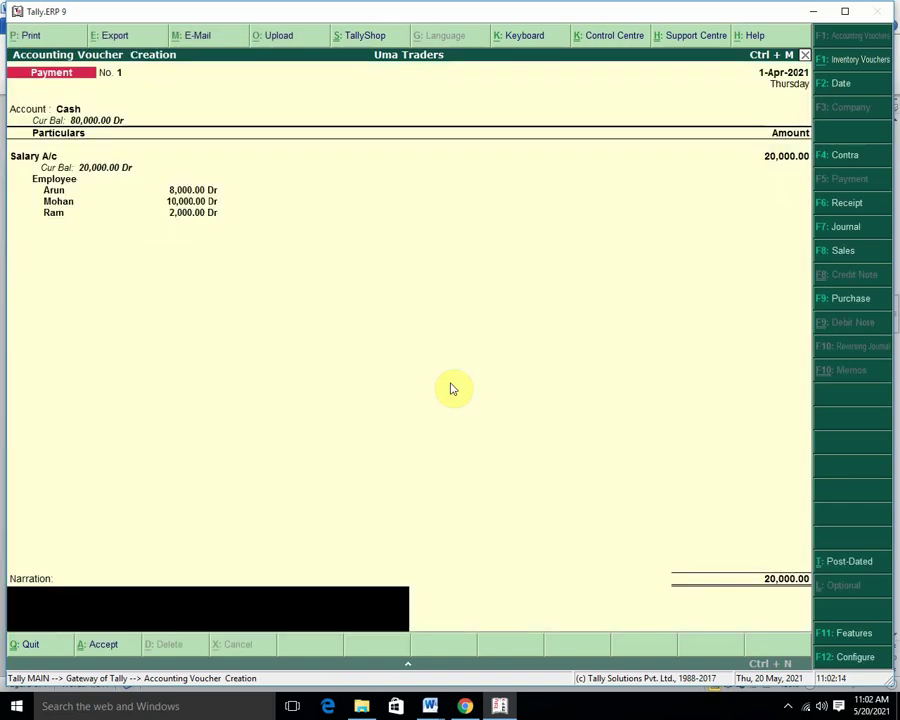
key(Return)
key(Return)
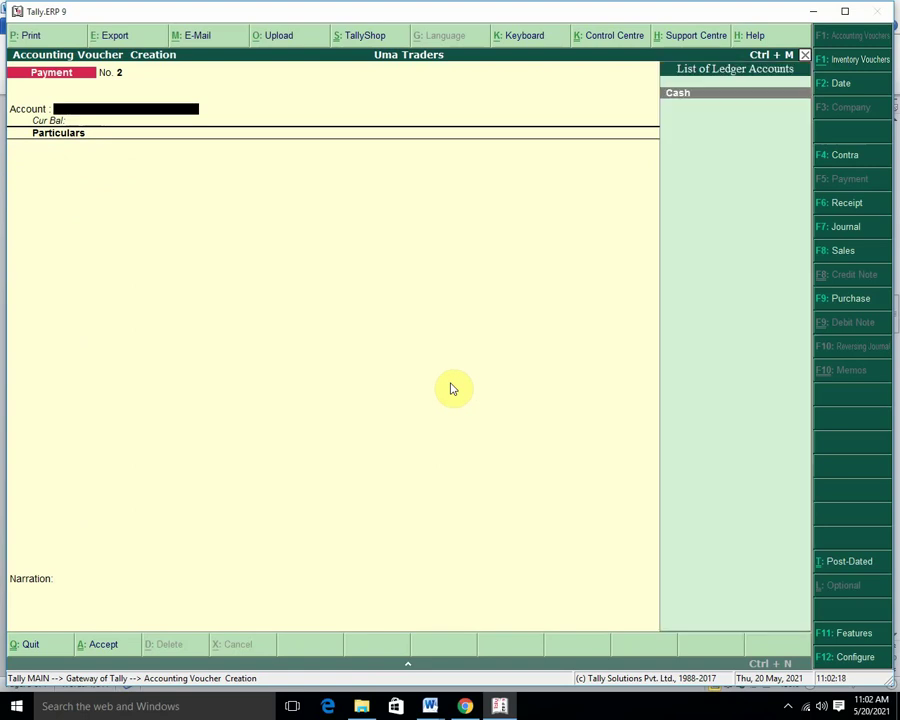
key(Return)
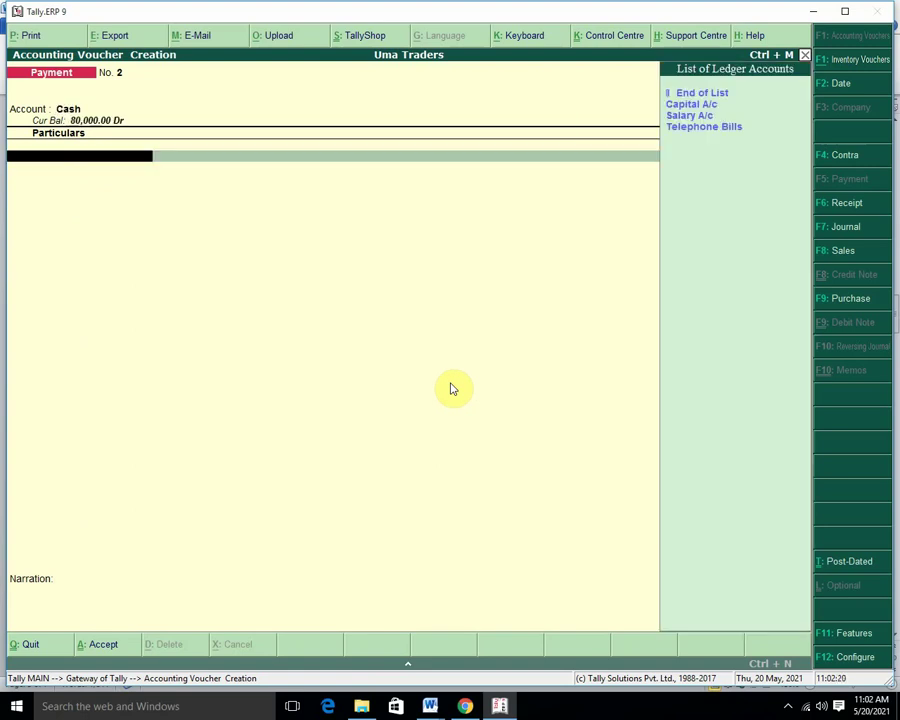
key(Down)
key(Down)
key(Down)
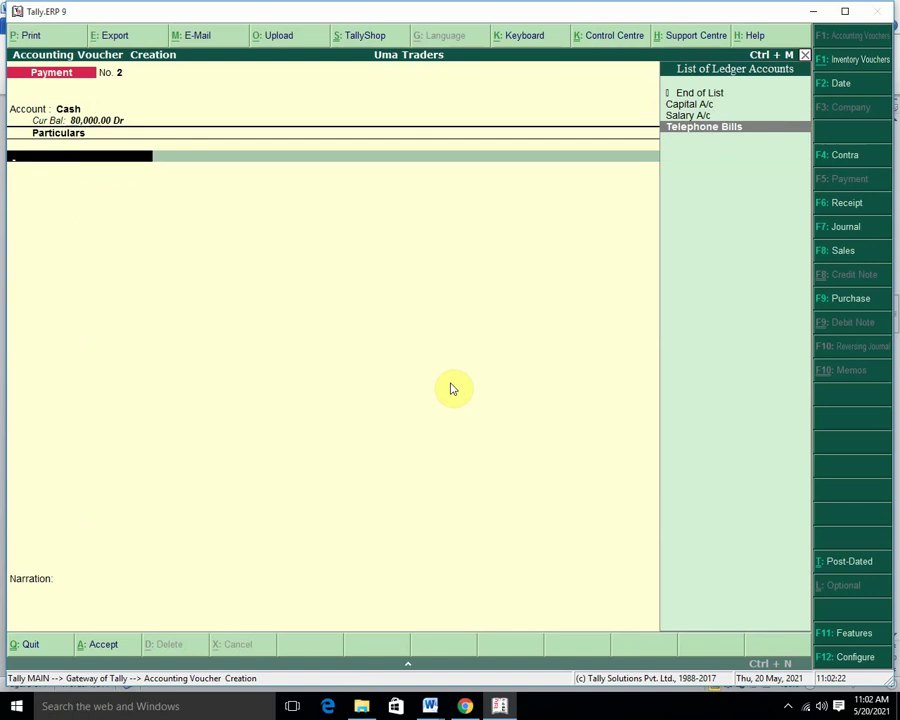
key(Return)
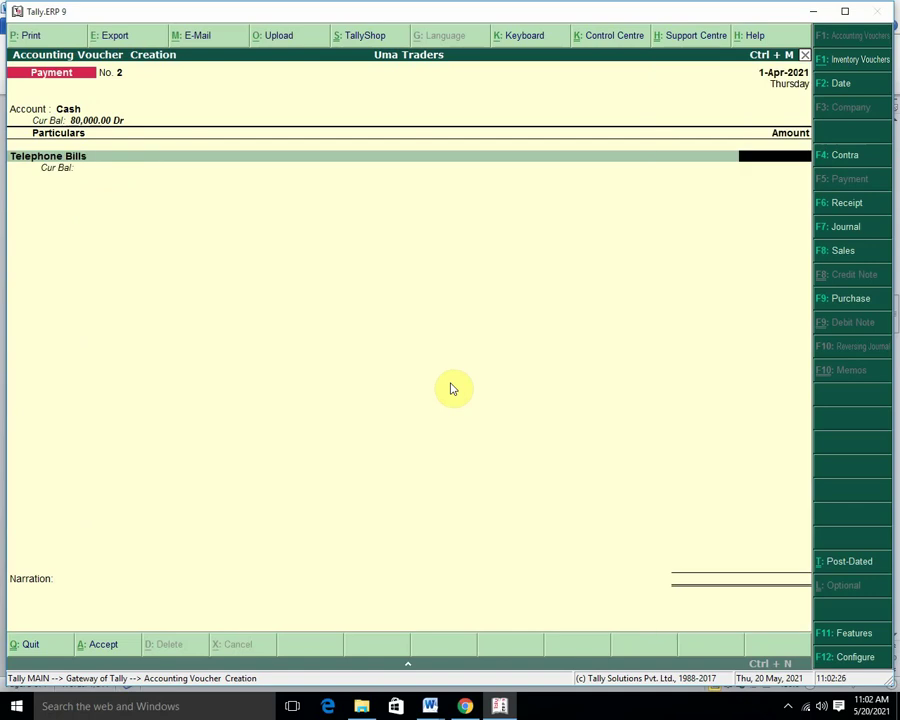
text(2000)
key(Return)
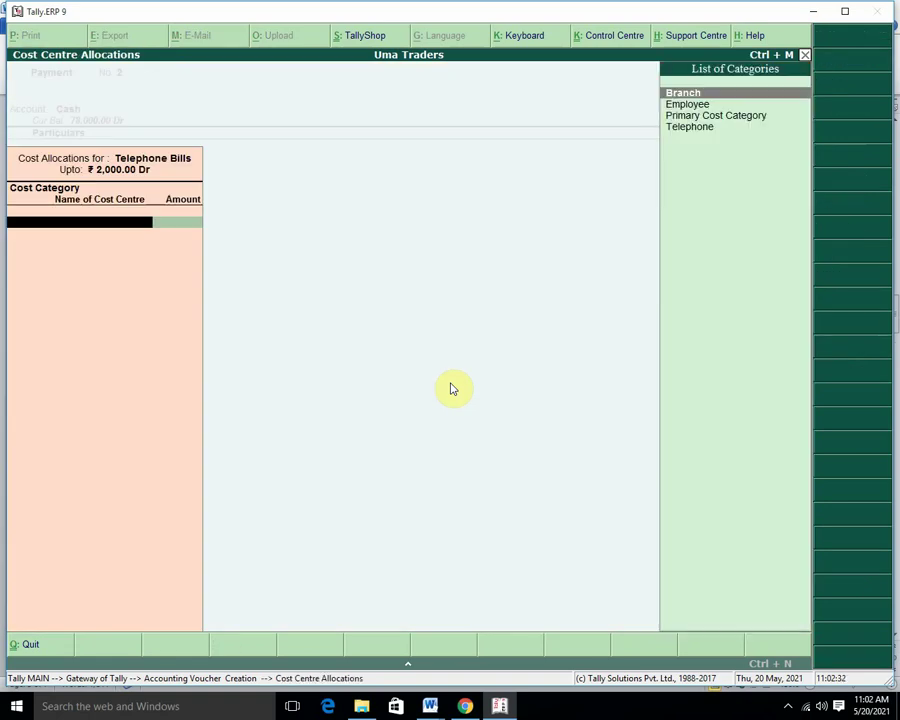
Under the Telephone category, allocate 500, 800 and 700 to the three phone-number cost centres.
key(Down)
key(Down)
key(Down)
key(Return)
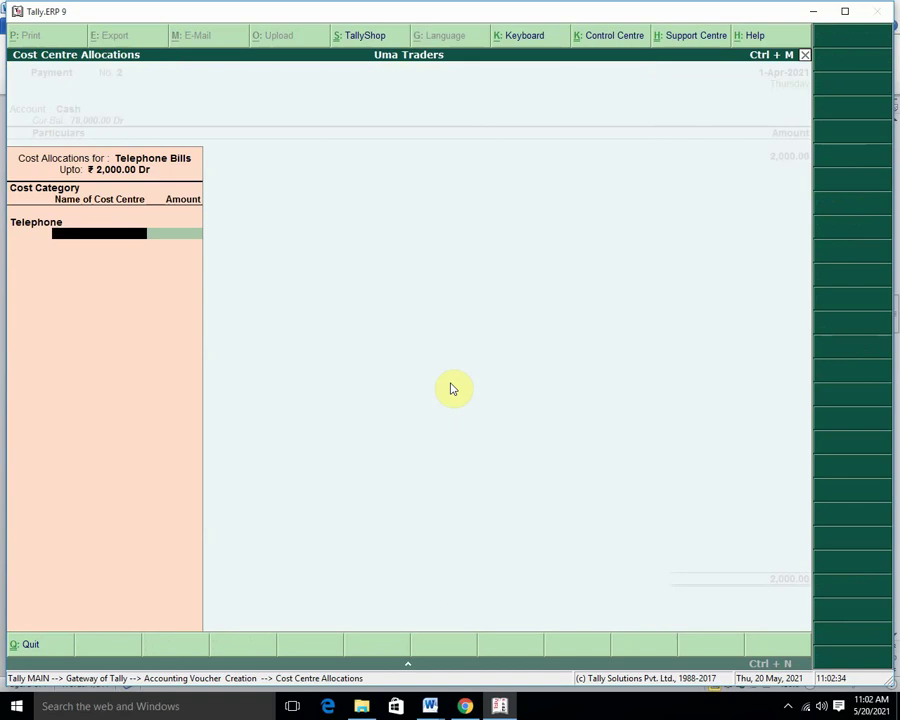
key(Return)
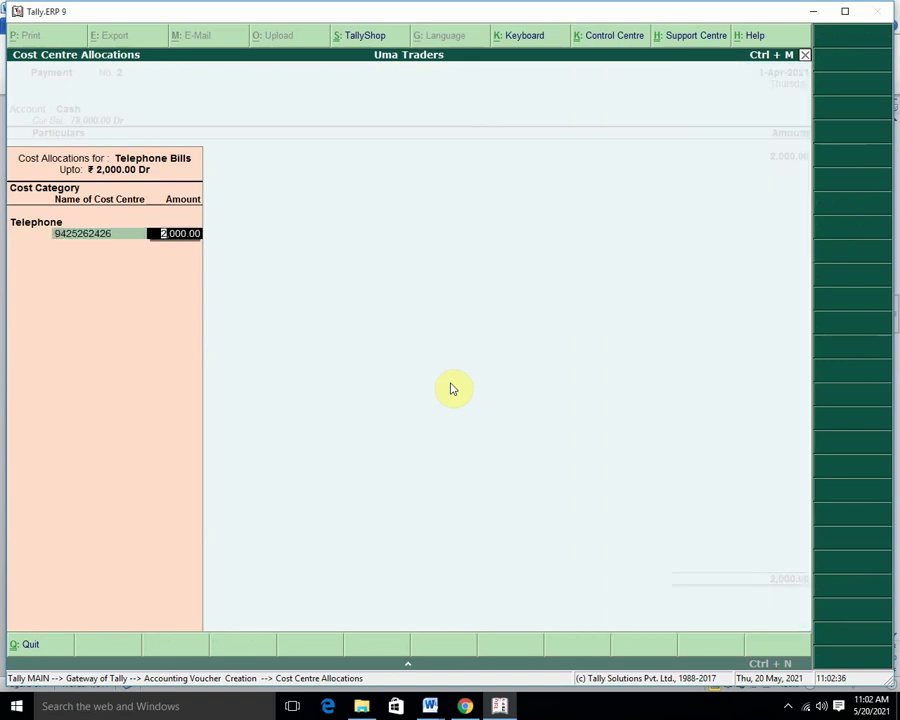
text(500)
key(Return)
key(Down)
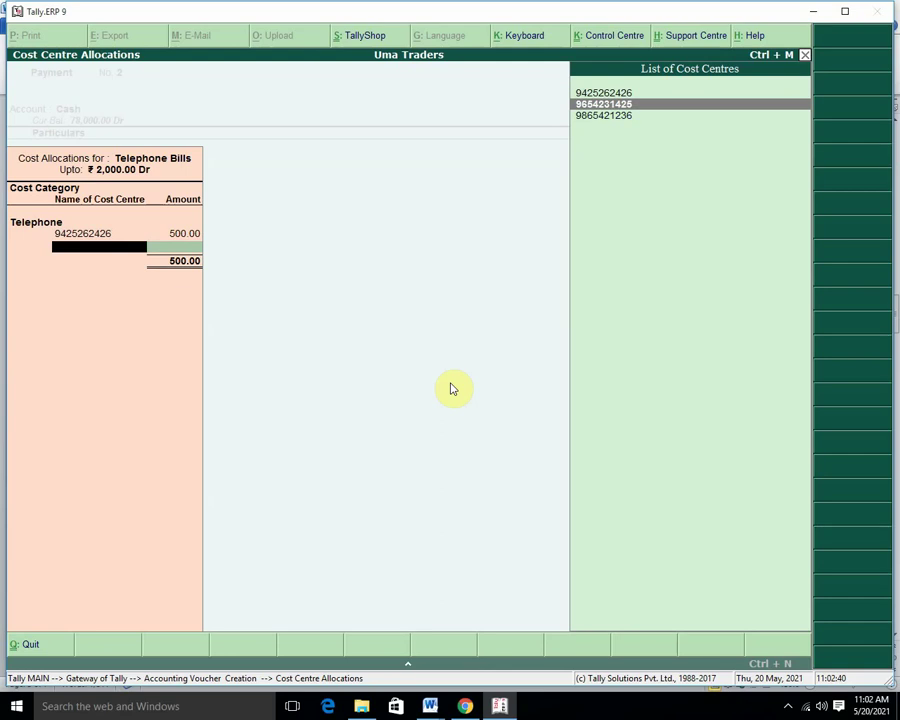
key(Return)
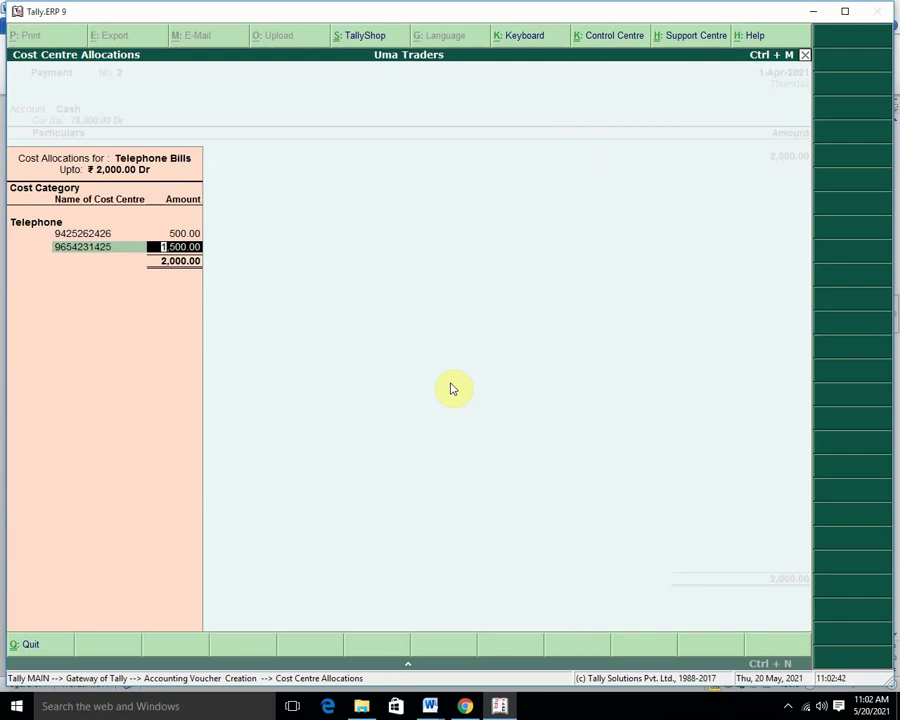
text(8000)
key(BackSpace)
key(Return)
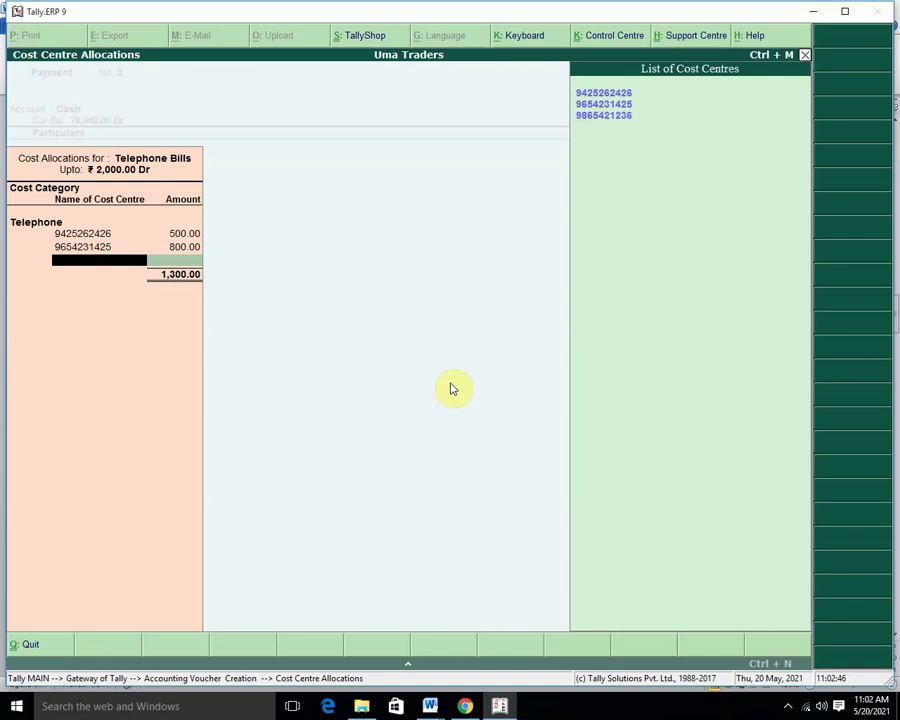
key(Down)
key(Down)
key(Return)
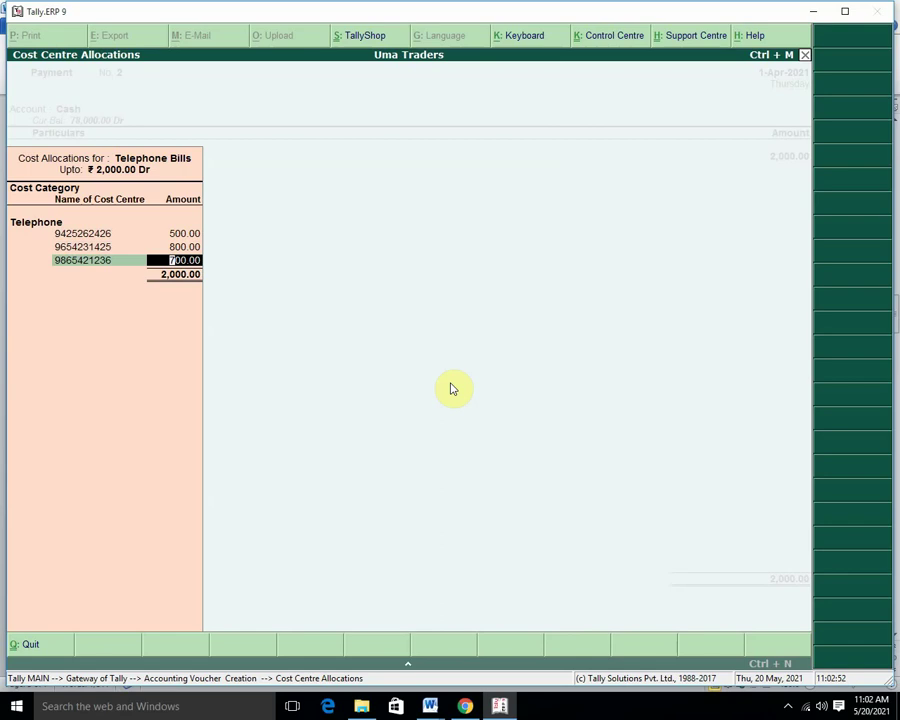
key(Return)
key(Return)
key(Return)
key(Return)
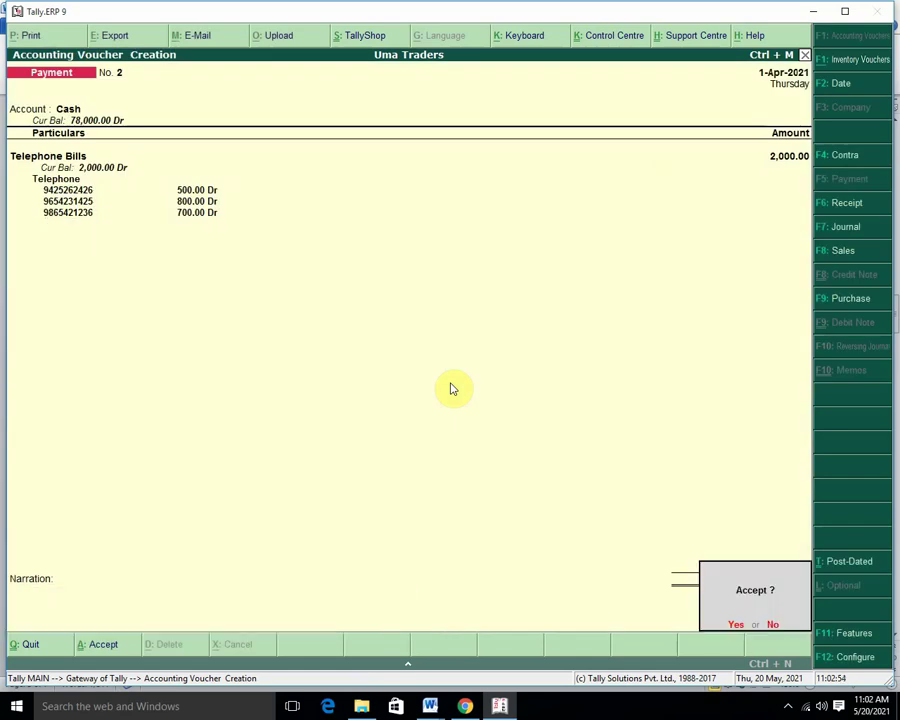
Save telephone payment voucher No. 2 and quit voucher entry.
key(Return)
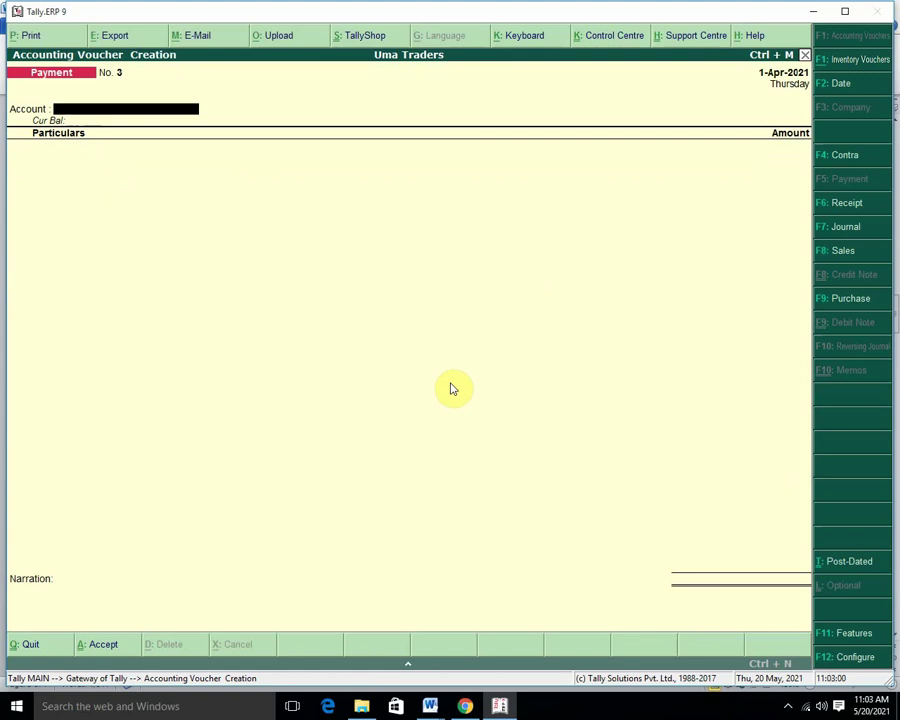
key(Escape)
key(Return)
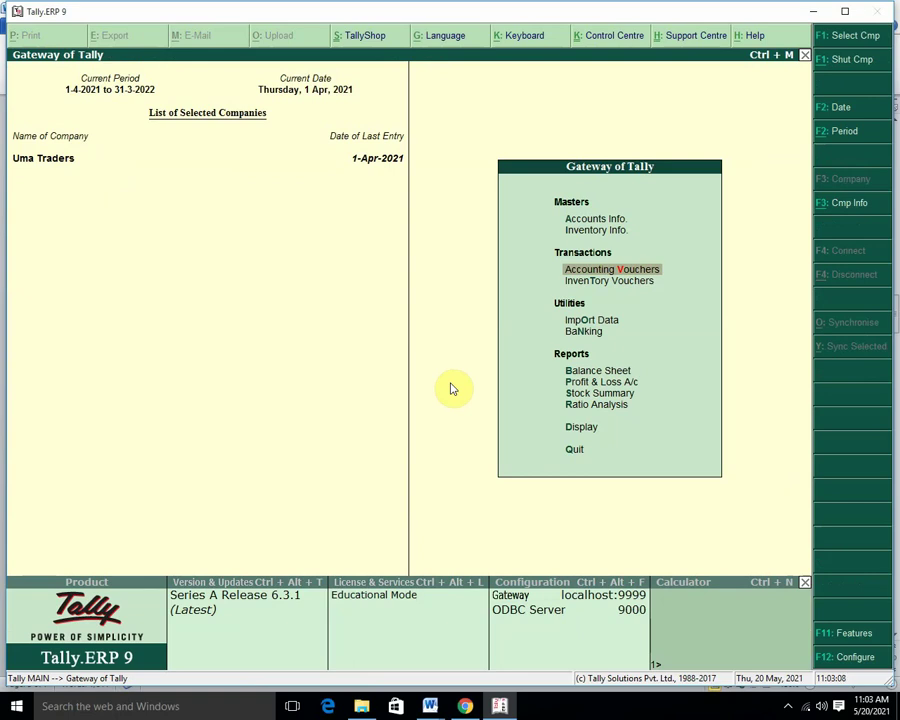
Open the Cost Category Summary under Statements of Accounts > Cost Centres.
key(d)
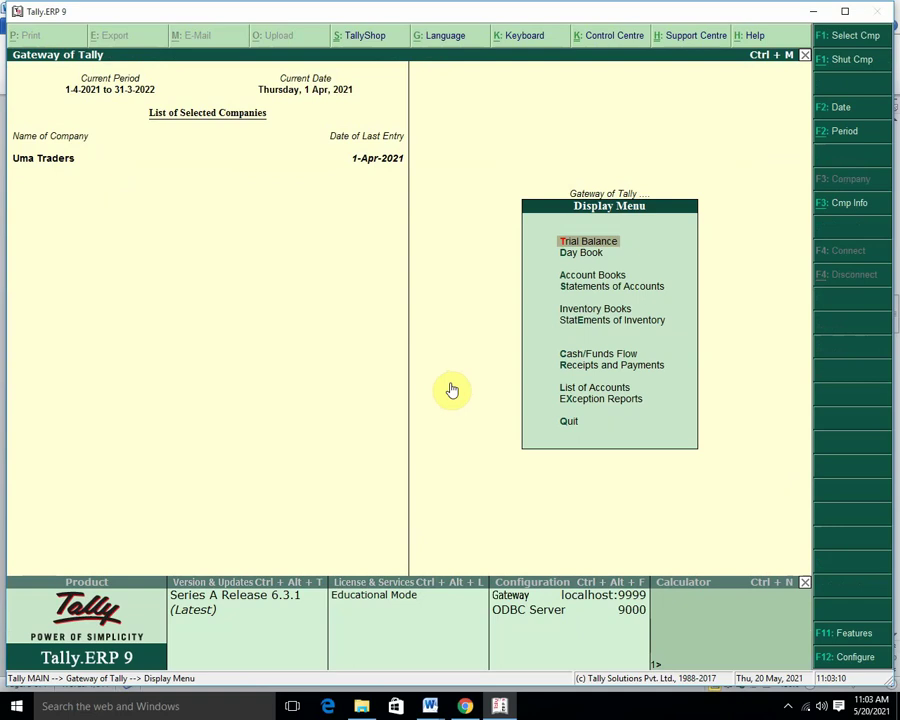
key(Down)
key(Down)
key(Down)
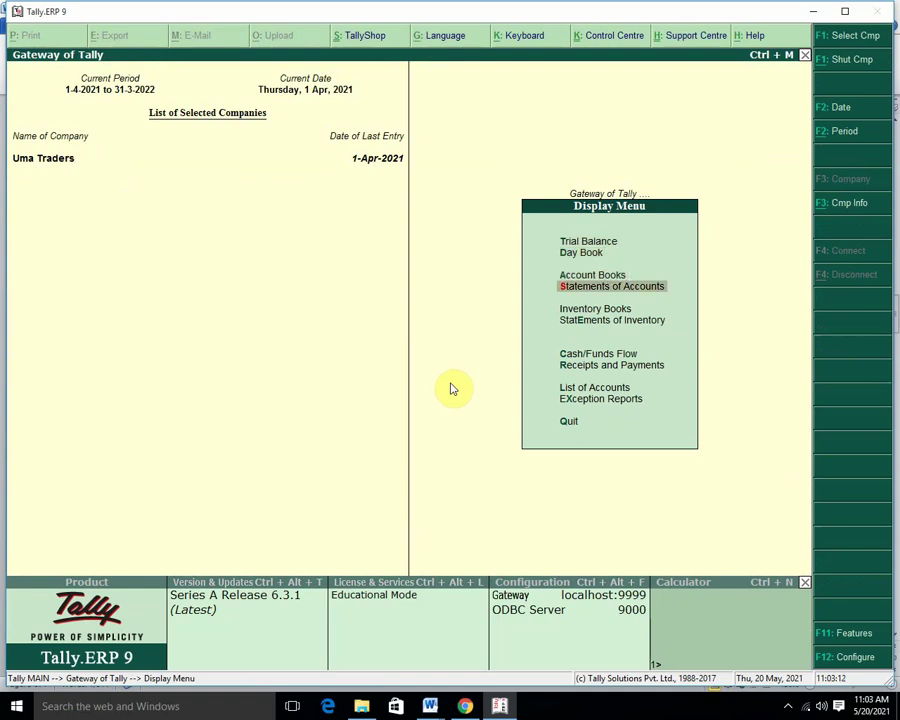
key(Return)
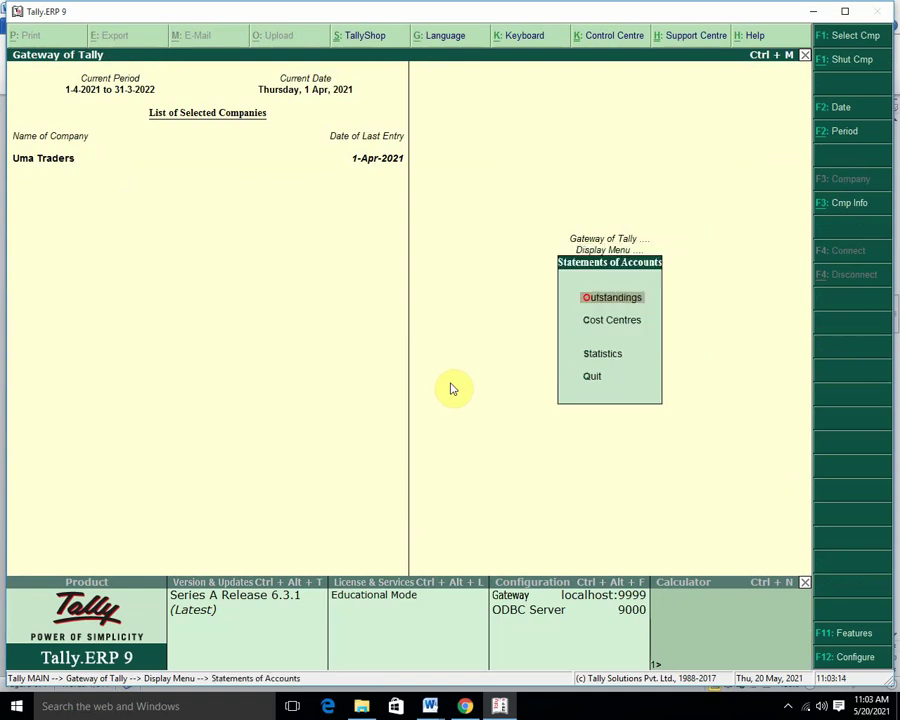
key(Down)
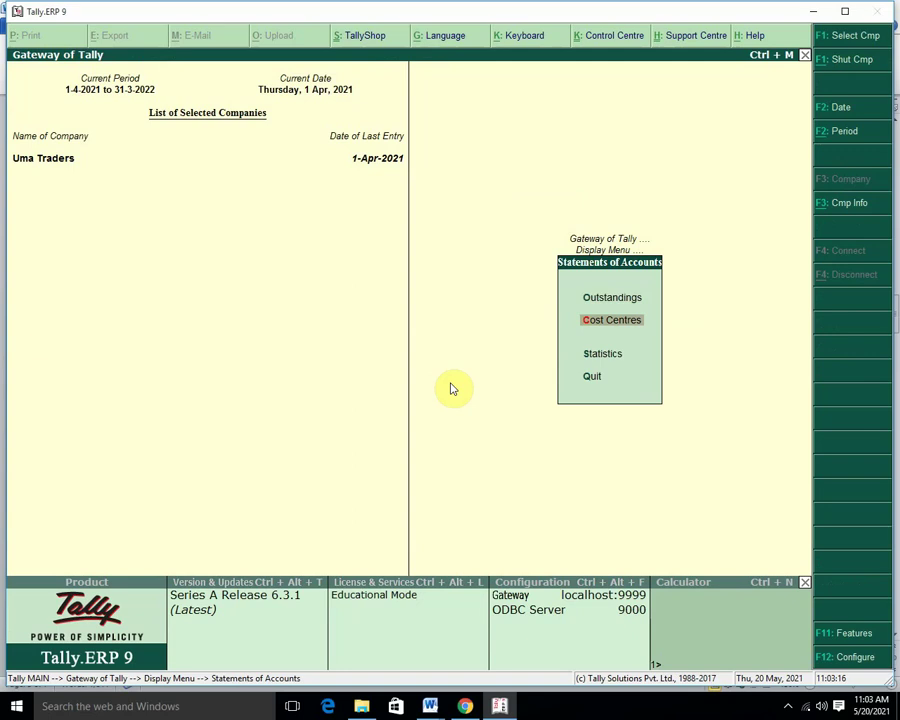
key(Return)
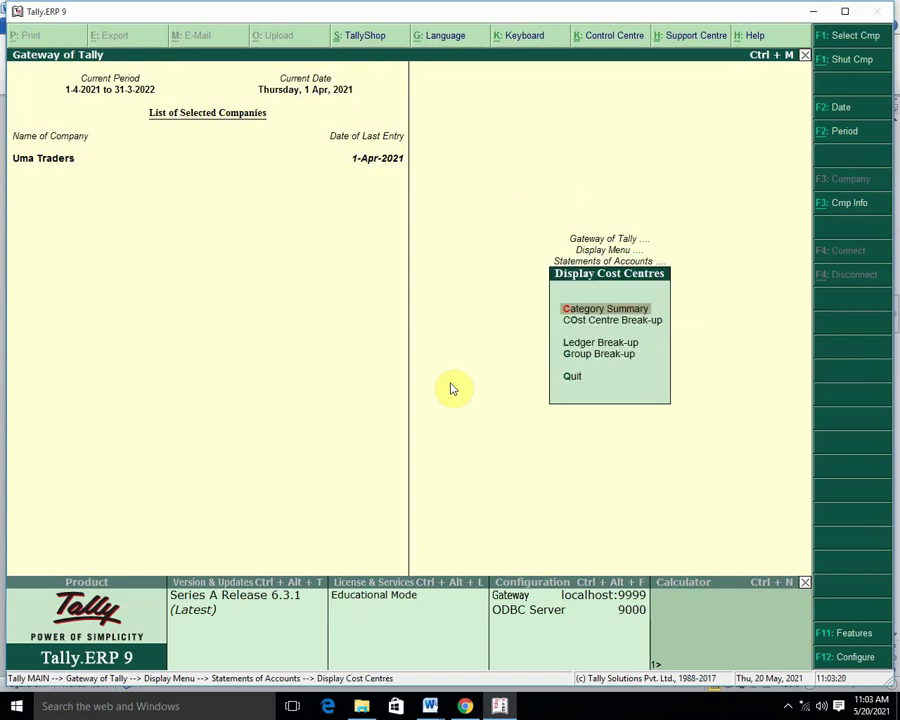
key(Return)
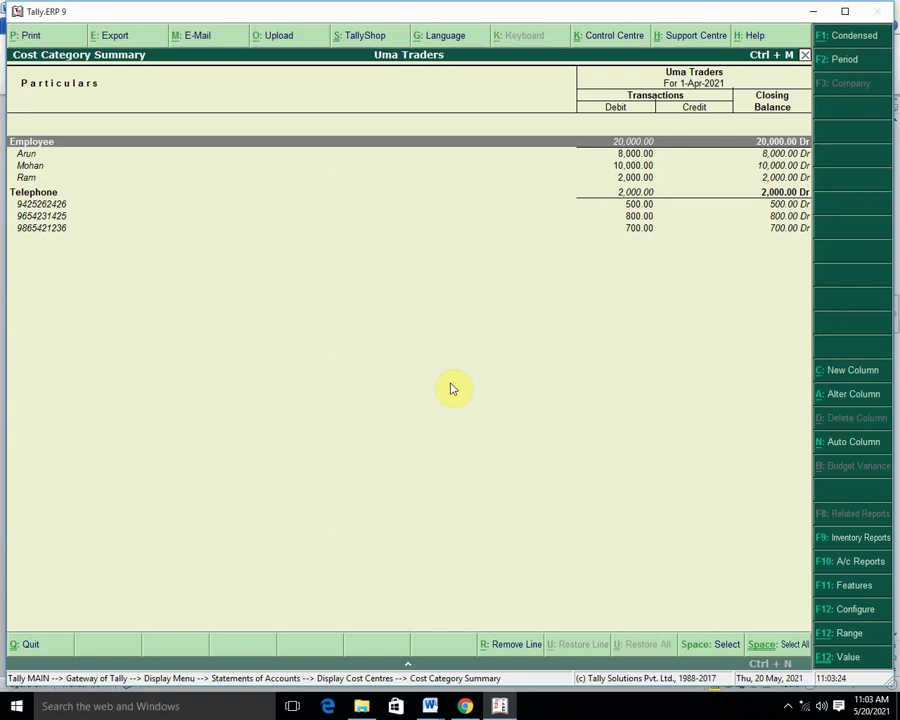
key(Down)
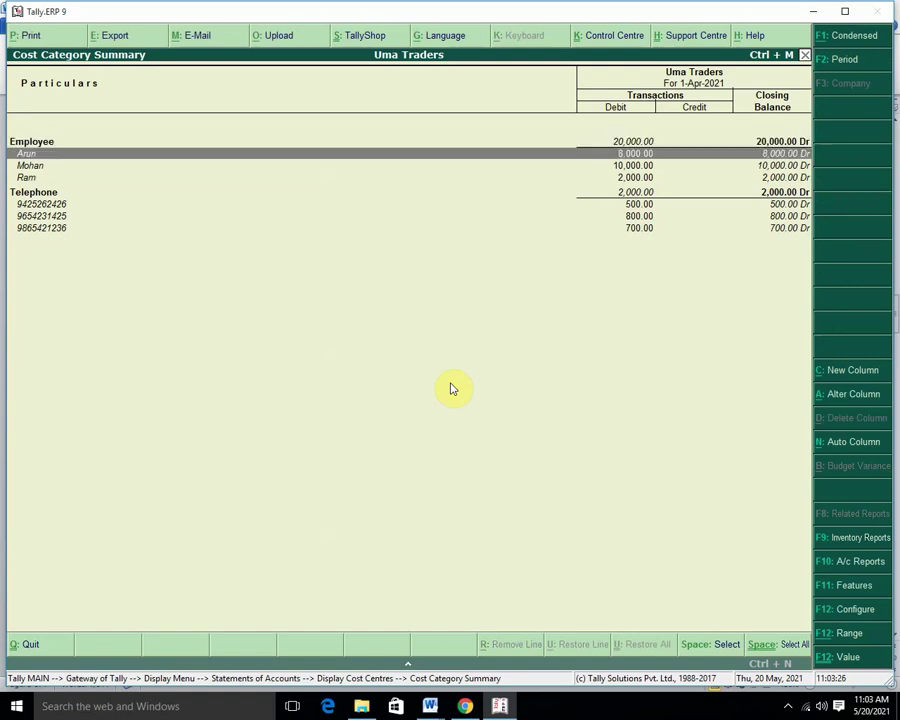
Review the three employee rows and the Telephone cost centre rows, then close the summary.
key(Down)
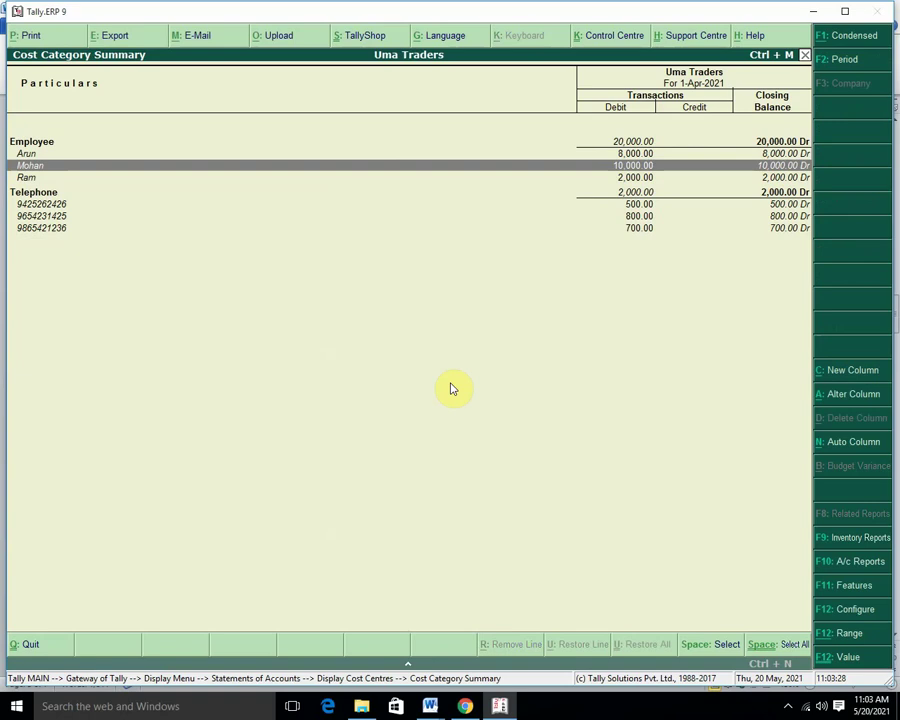
key(Down)
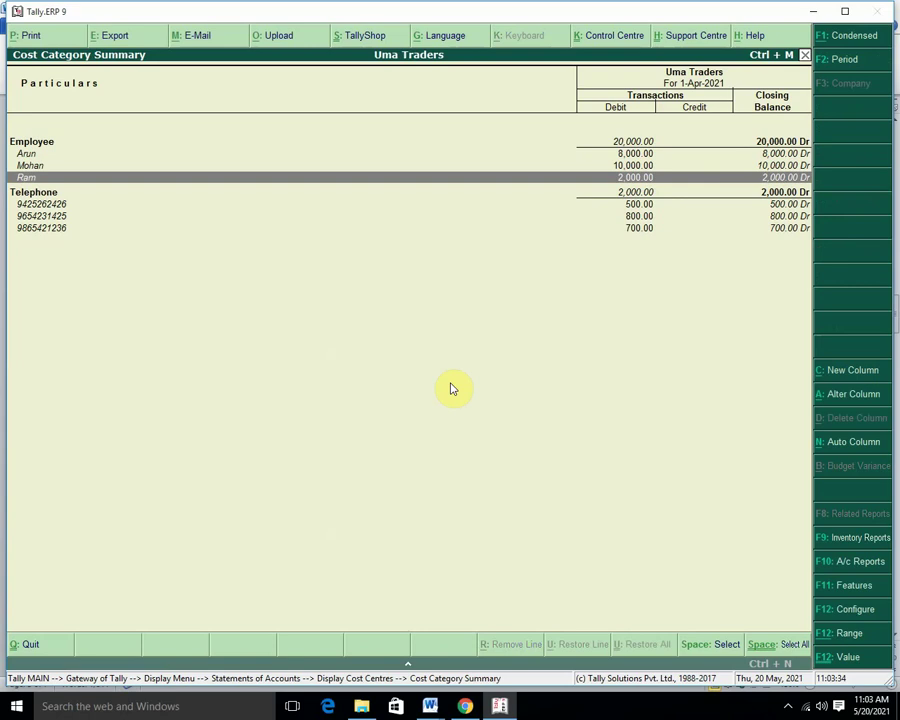
key(Down)
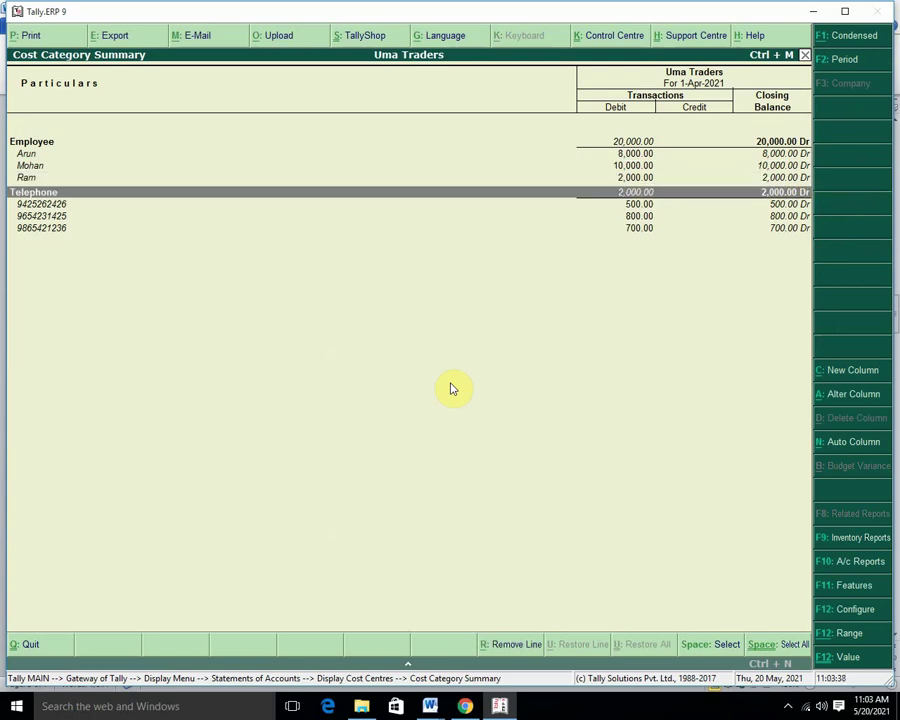
key(Down)
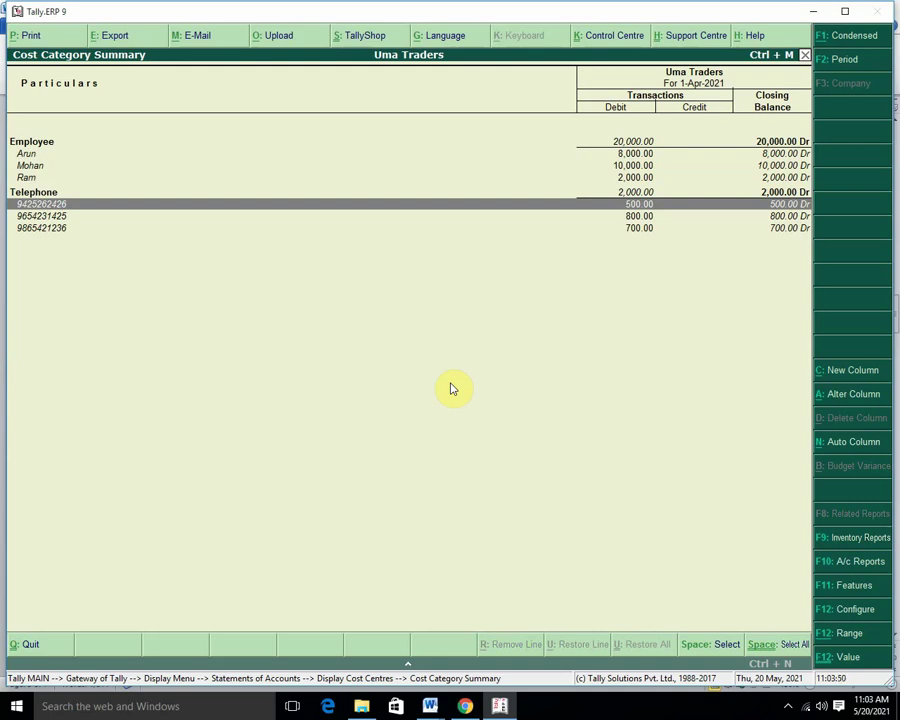
key(Down)
key(Down)
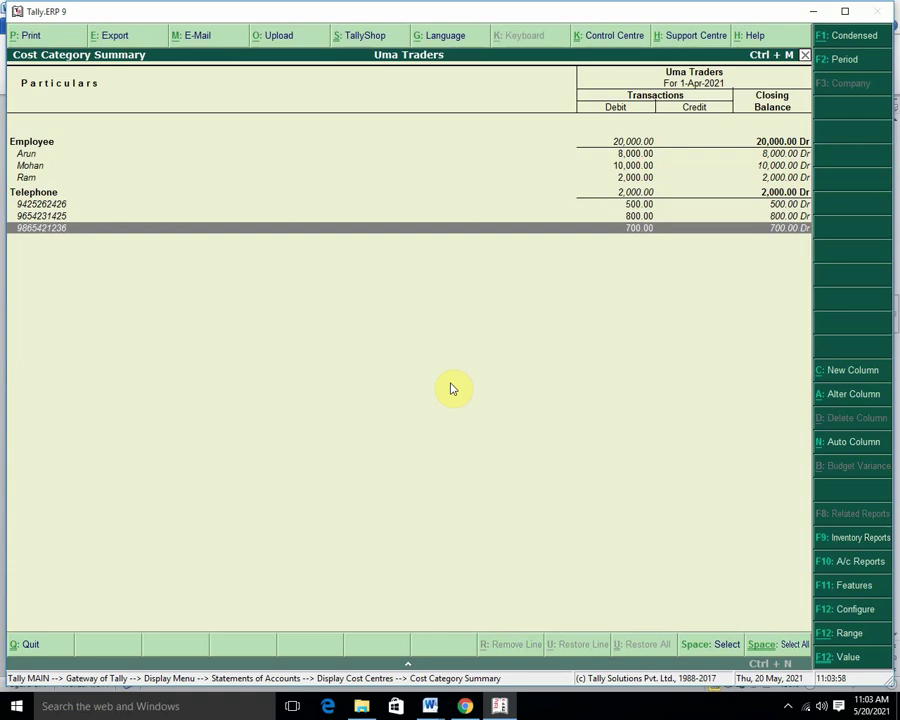
key(Escape)
key(Escape)
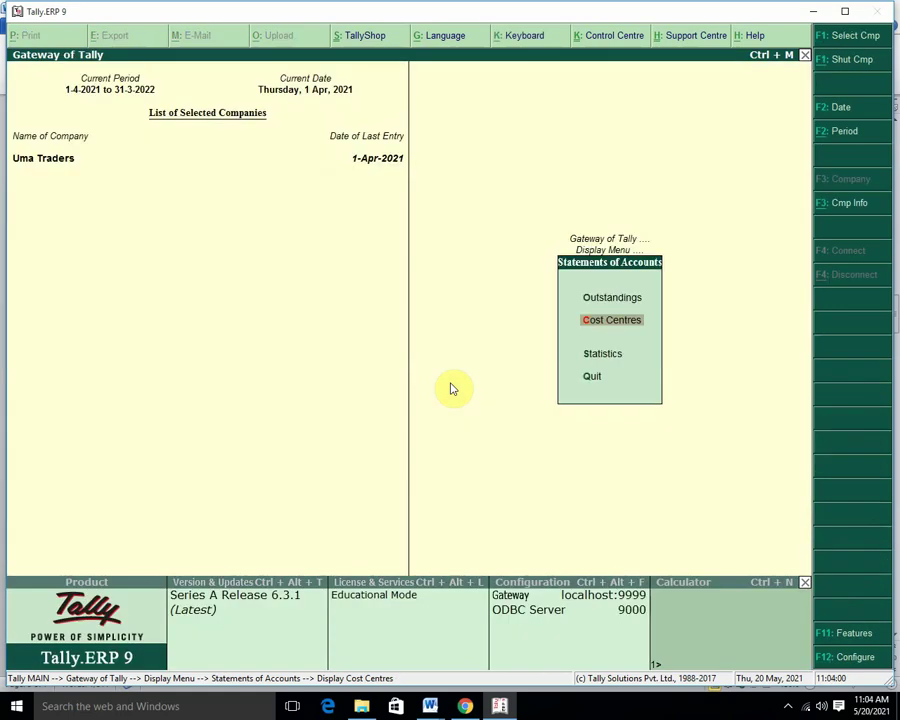
Back out to the Gateway and browse the ledger alteration list toward Telephone Bills.
key(Escape)
key(Up)
key(Escape)
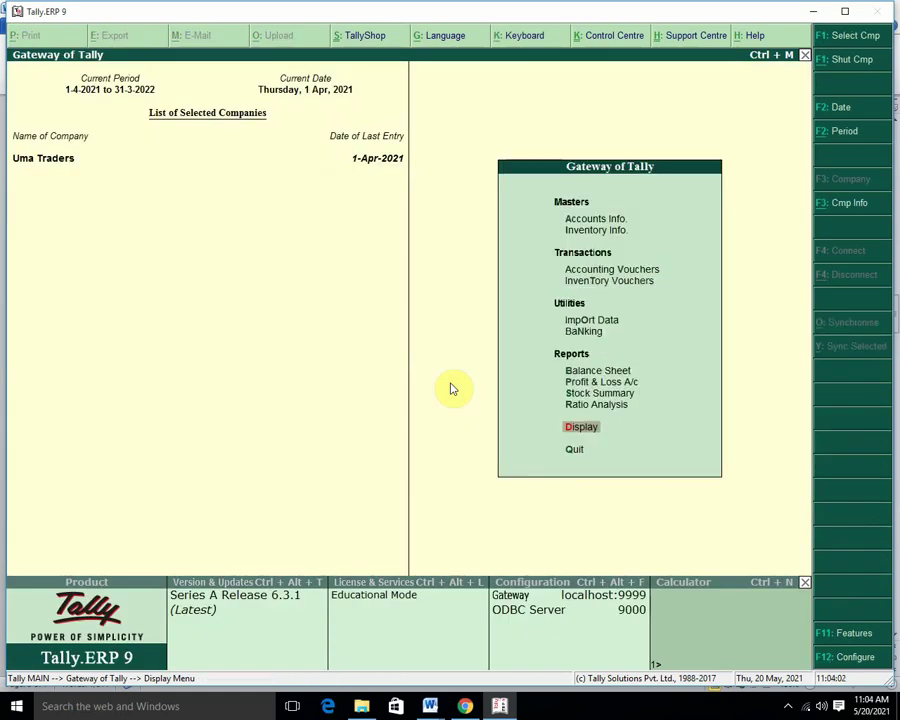
key(Up)
key(Up)
key(Up)
key(Up)
key(Up)
key(Up)
key(Up)
key(Up)
key(Up)
key(Up)
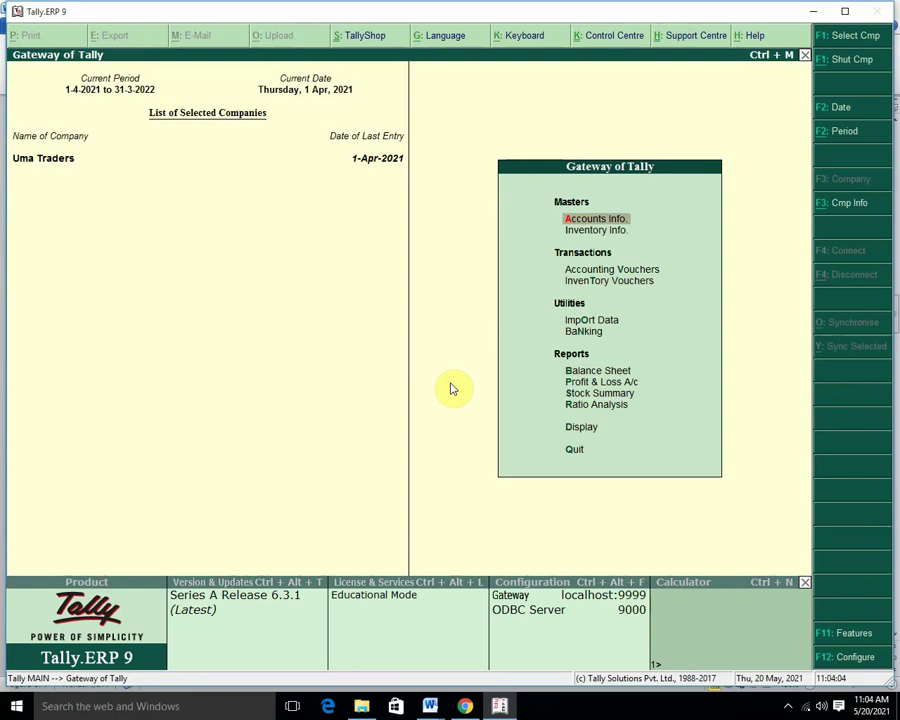
key(Return)
key(Down)
key(Return)
key(Down)
key(Down)
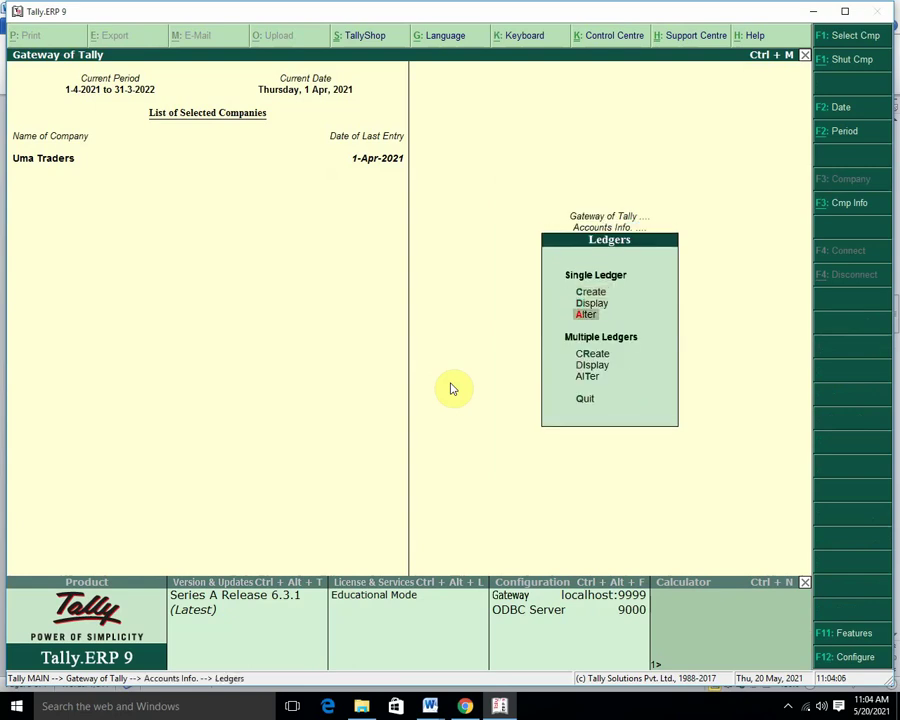
key(Return)
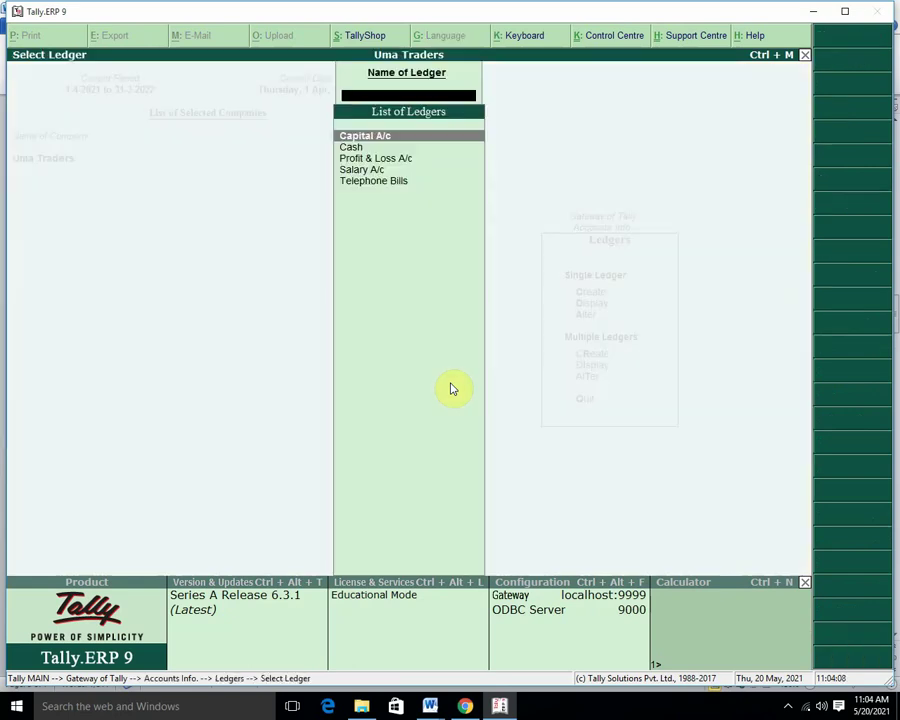
key(Down)
key(Down)
key(Down)
key(Down)
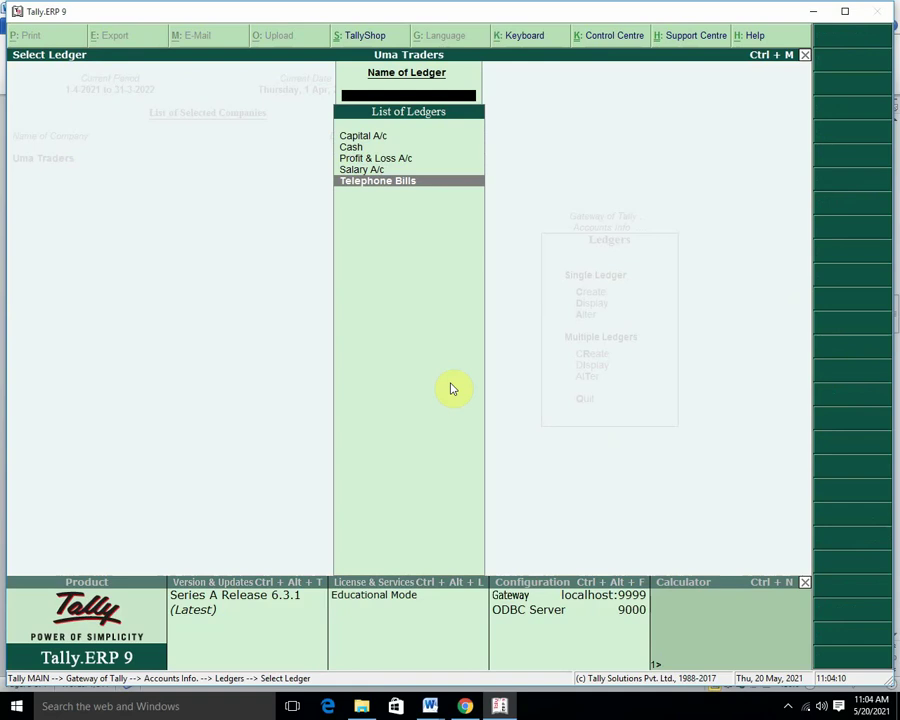
key(Escape)
key(Escape)
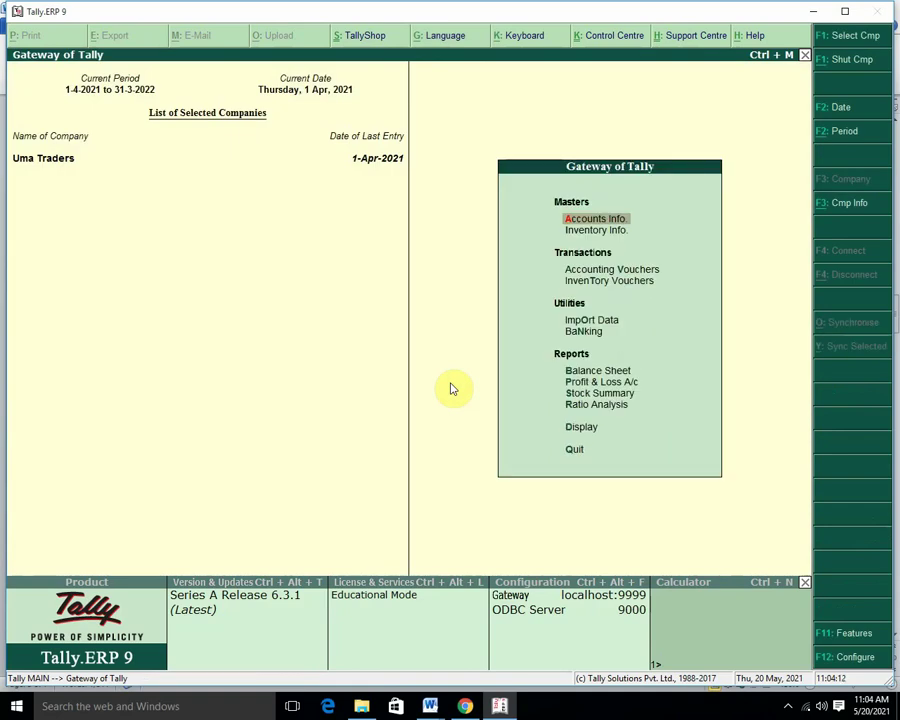
key(Return)
key(Down)
key(Down)
key(Down)
key(Up)
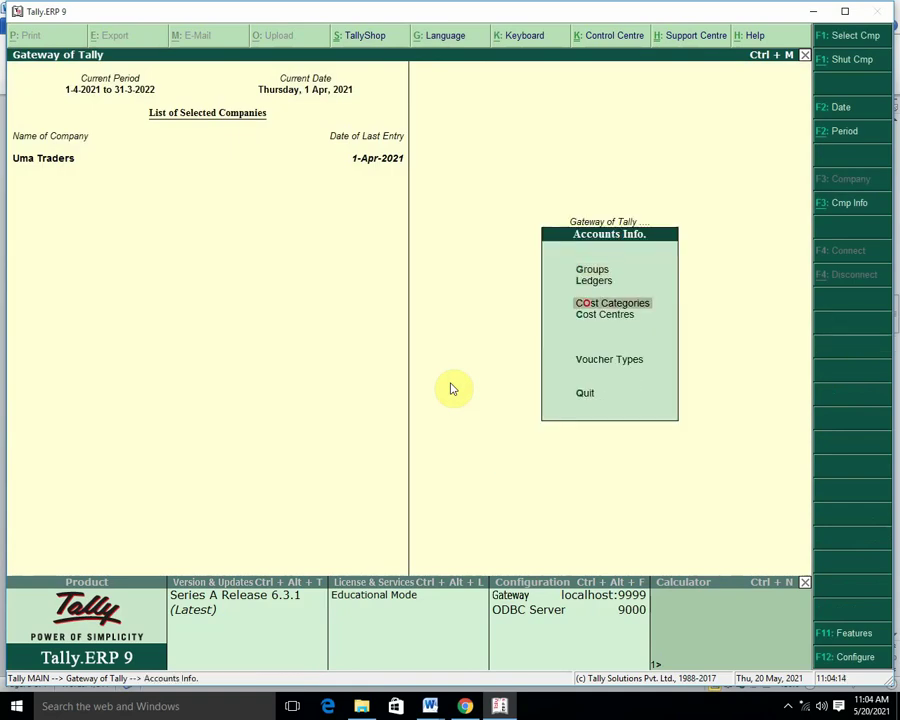
key(Down)
key(Return)
key(Down)
key(Down)
key(Return)
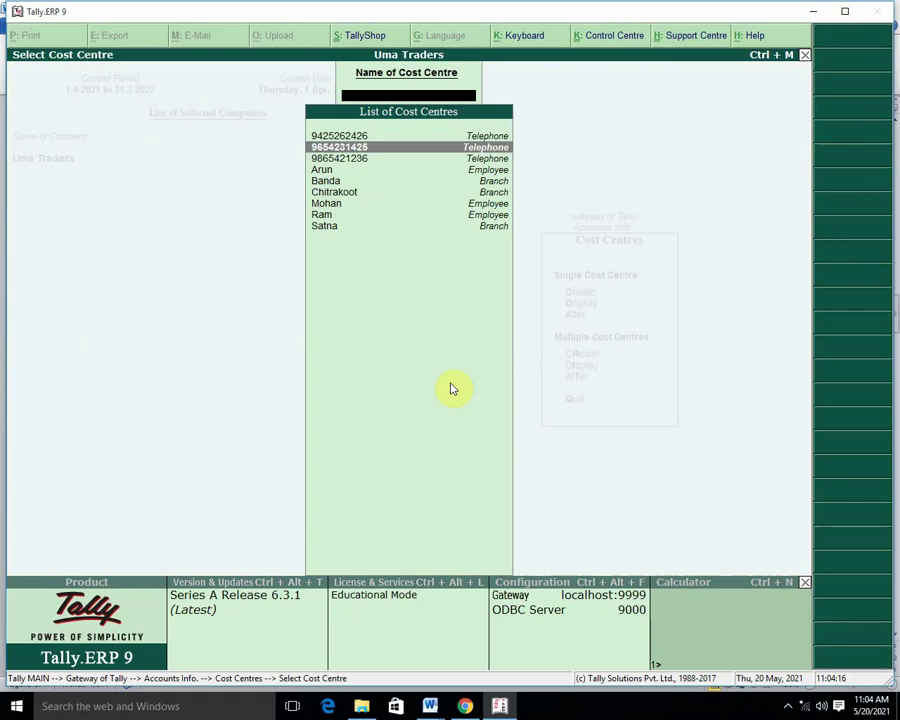
key(Down)
key(Up)
key(Up)
key(Return)
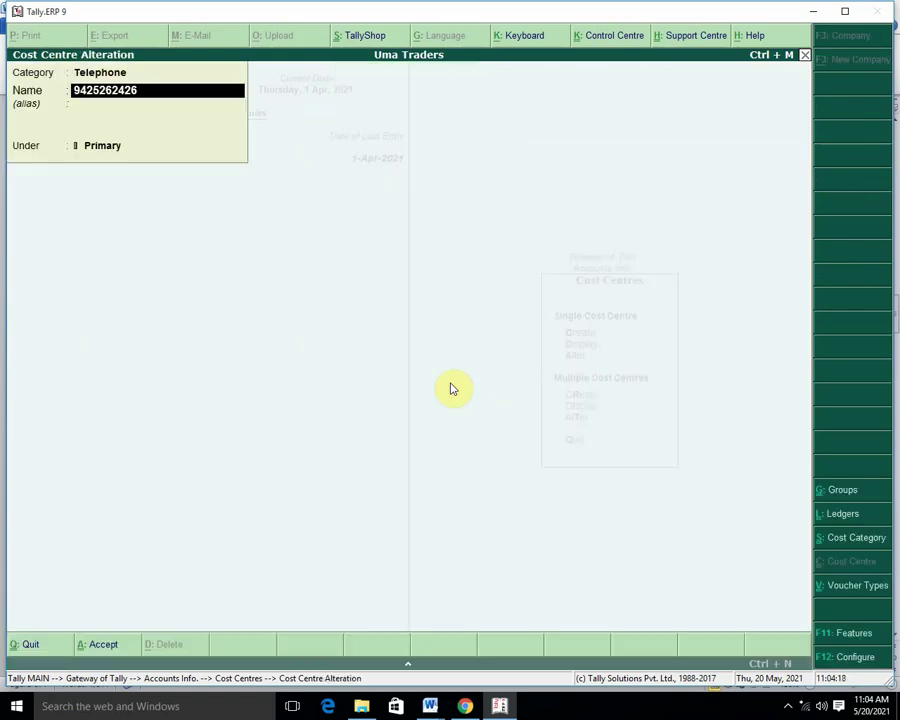
key(Return)
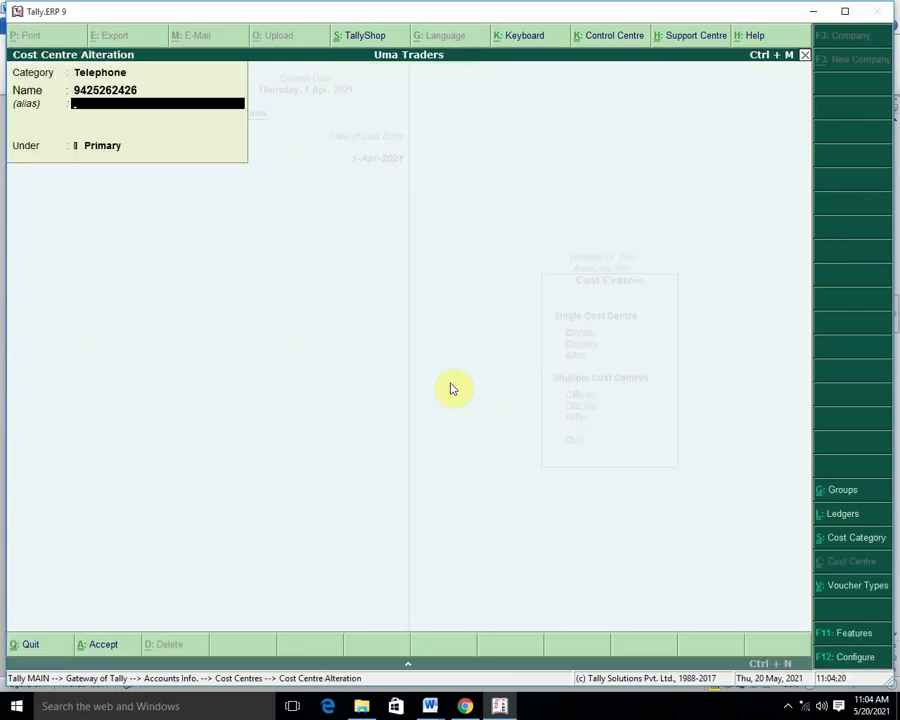
text(Manager)
key(Return)
key(Return)
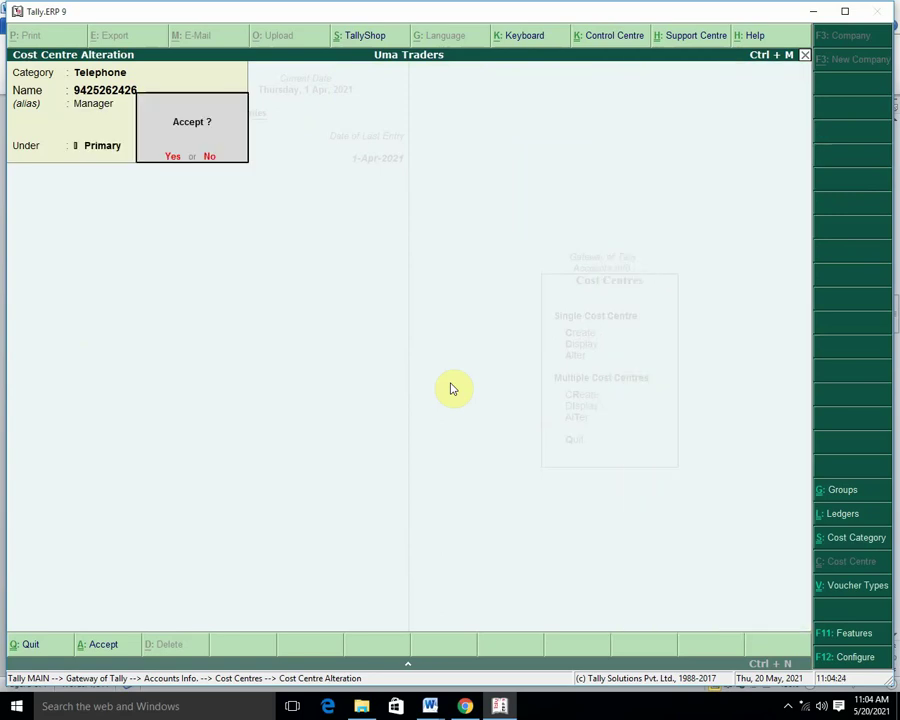
key(Return)
key(Down)
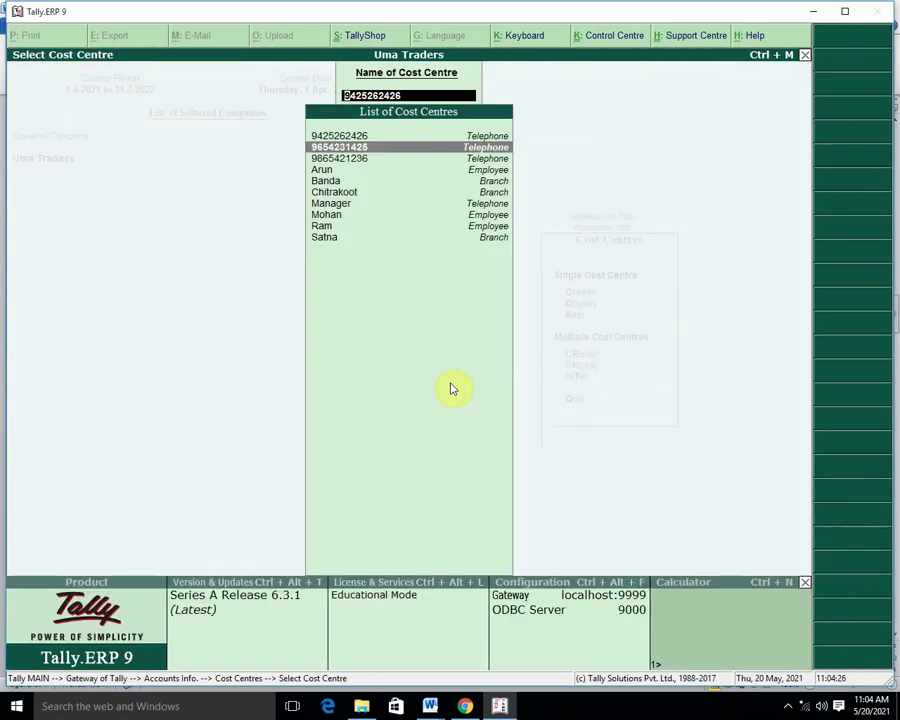
key(Return)
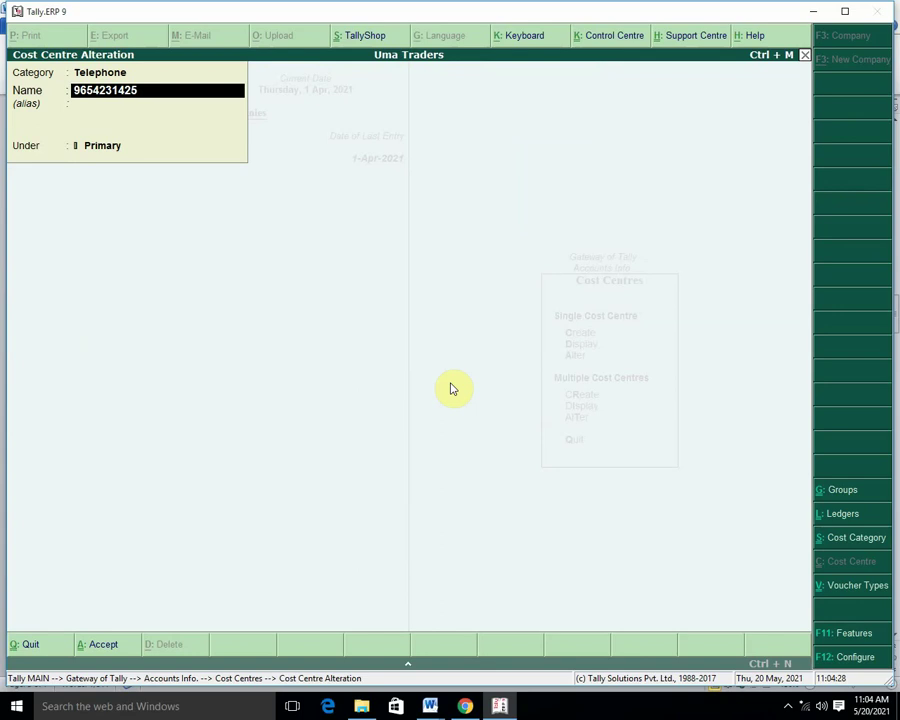
key(Return)
text(Salesa)
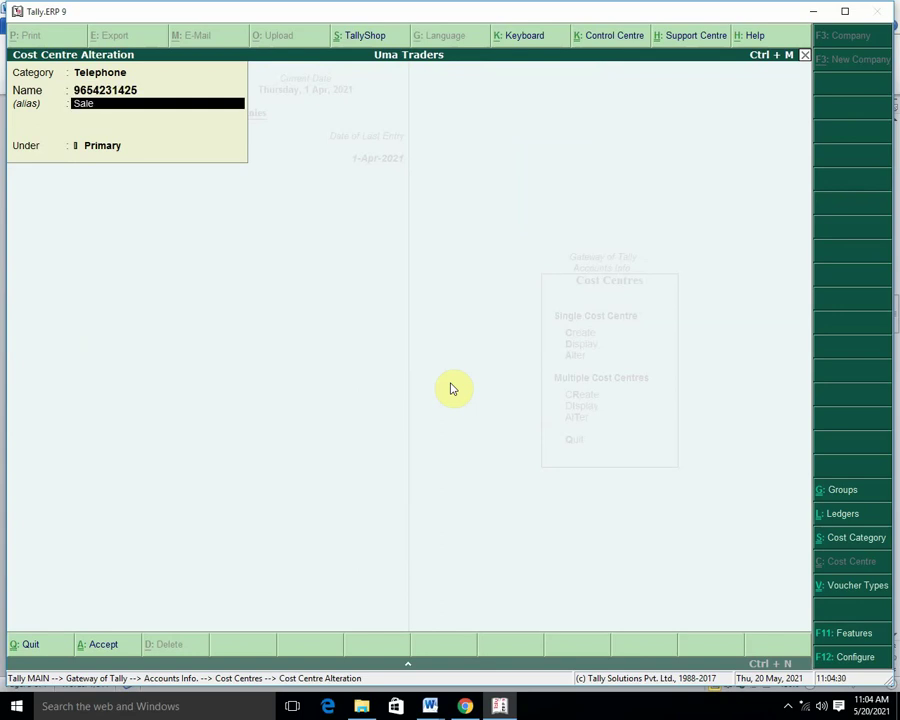
key(BackSpace)
text(Man)
key(Return)
key(Return)
key(Return)
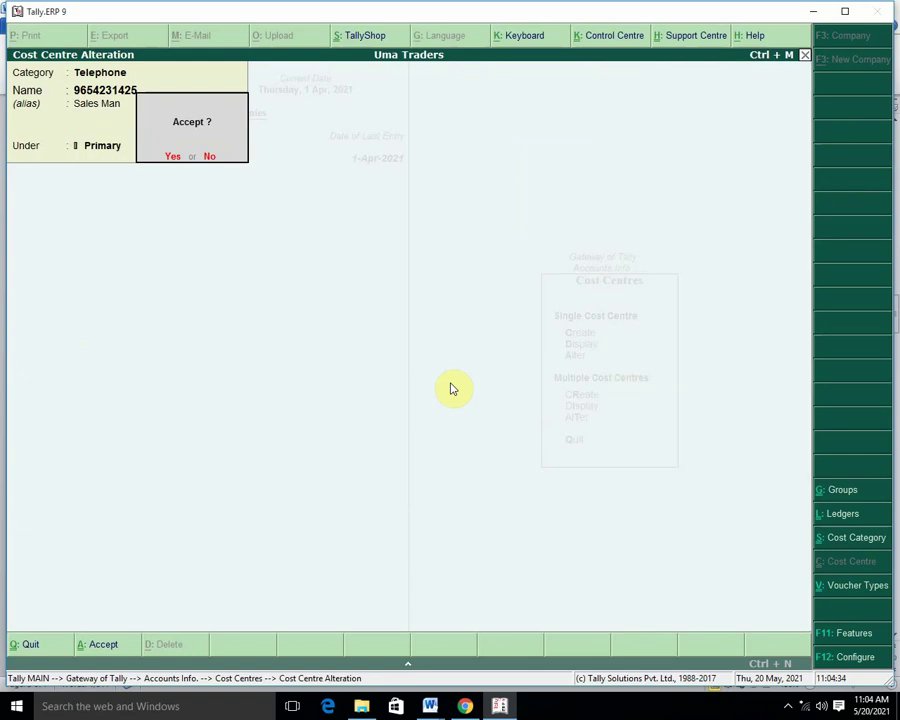
key(y)
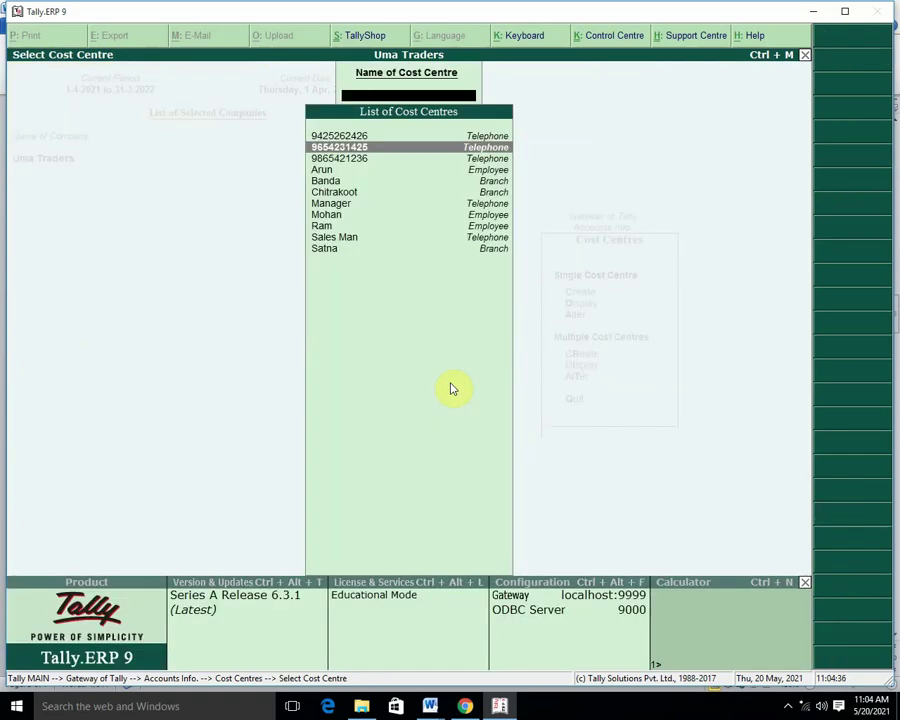
key(Escape)
key(Escape)
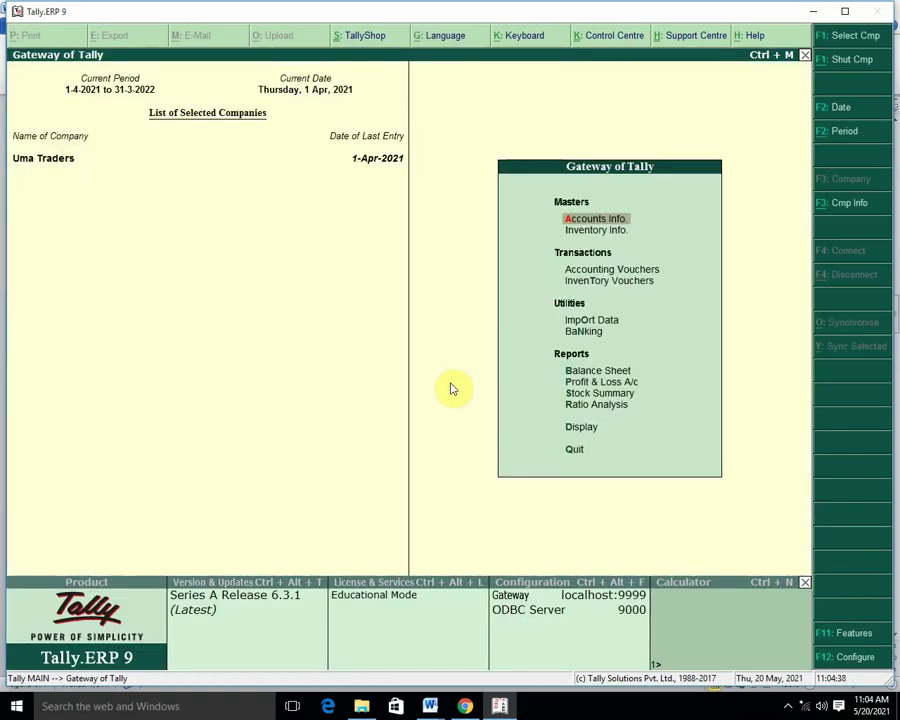
Open the Cost Category Summary from Display > Statements of Accounts.
key(d)
key(Down)
key(Down)
key(Down)
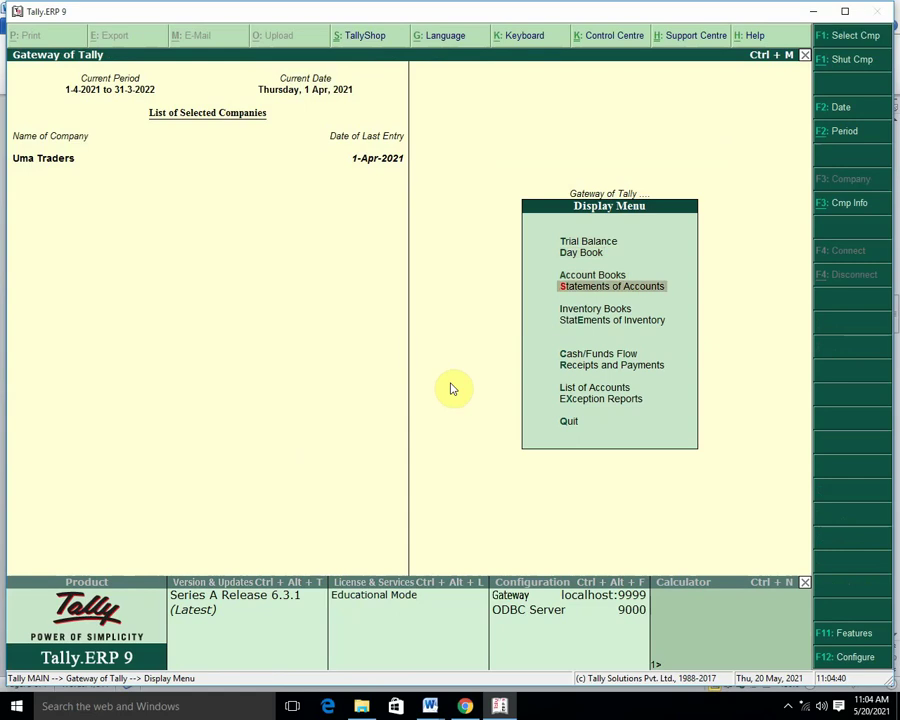
key(Down)
key(Down)
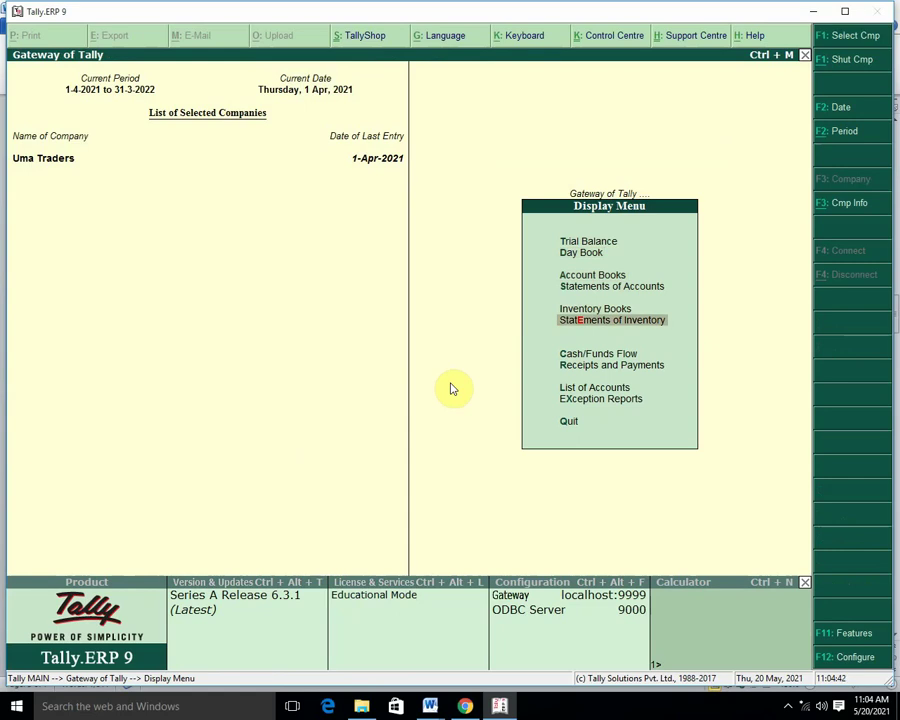
key(Up)
key(Up)
key(Return)
key(Down)
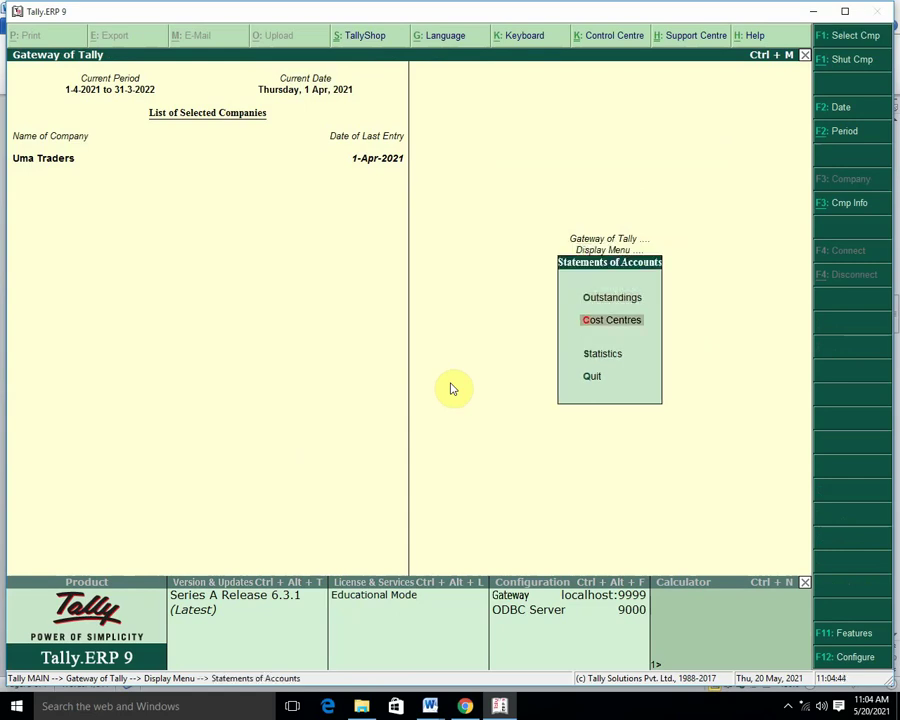
key(Return)
key(Return)
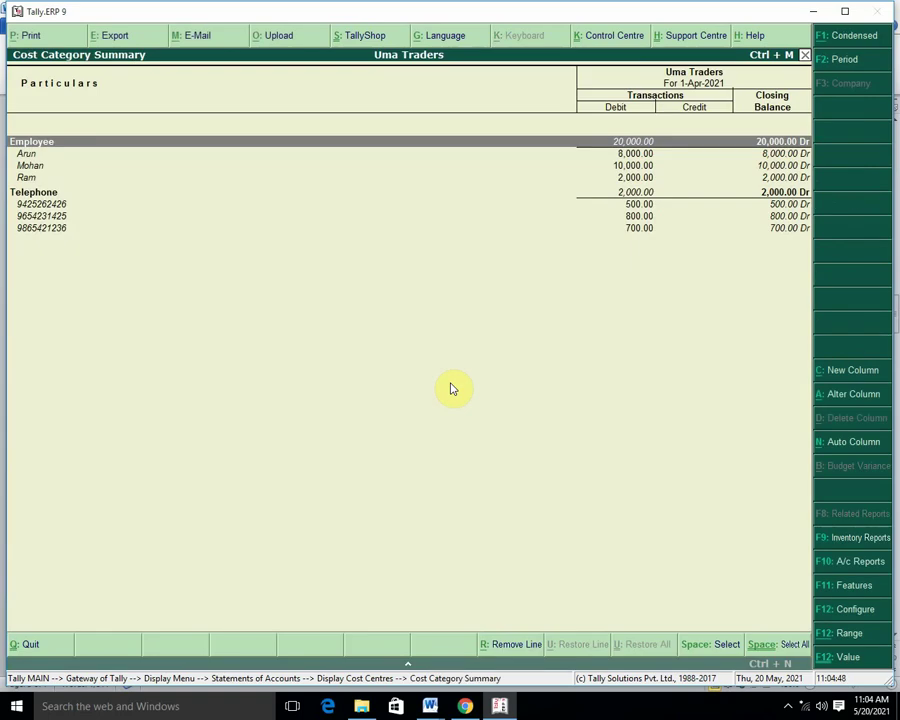
key(Down)
key(Down)
key(Down)
key(Down)
key(Down)
key(Return)
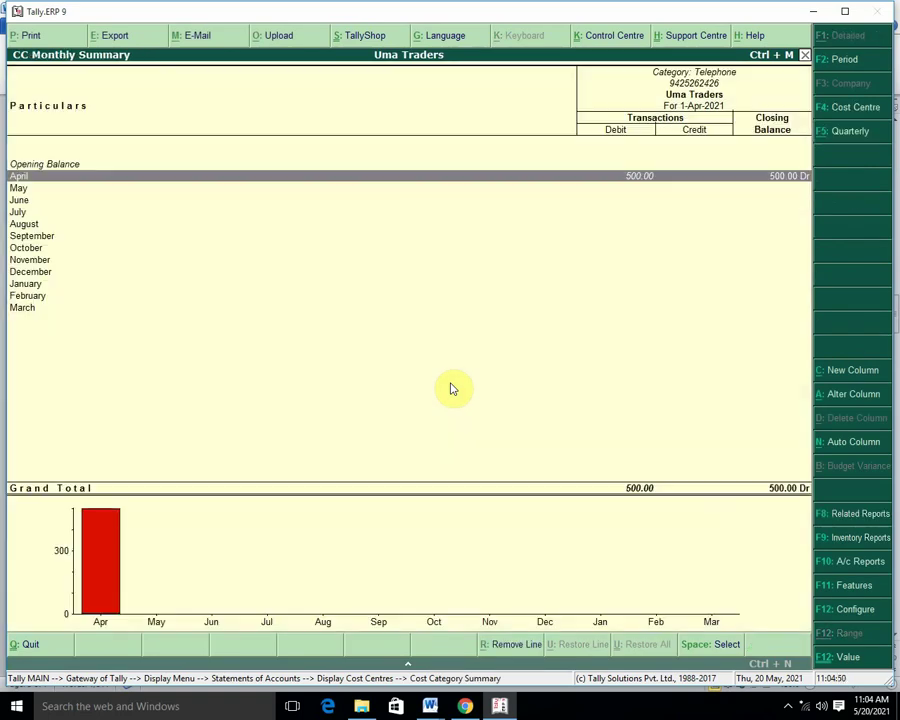
key(Return)
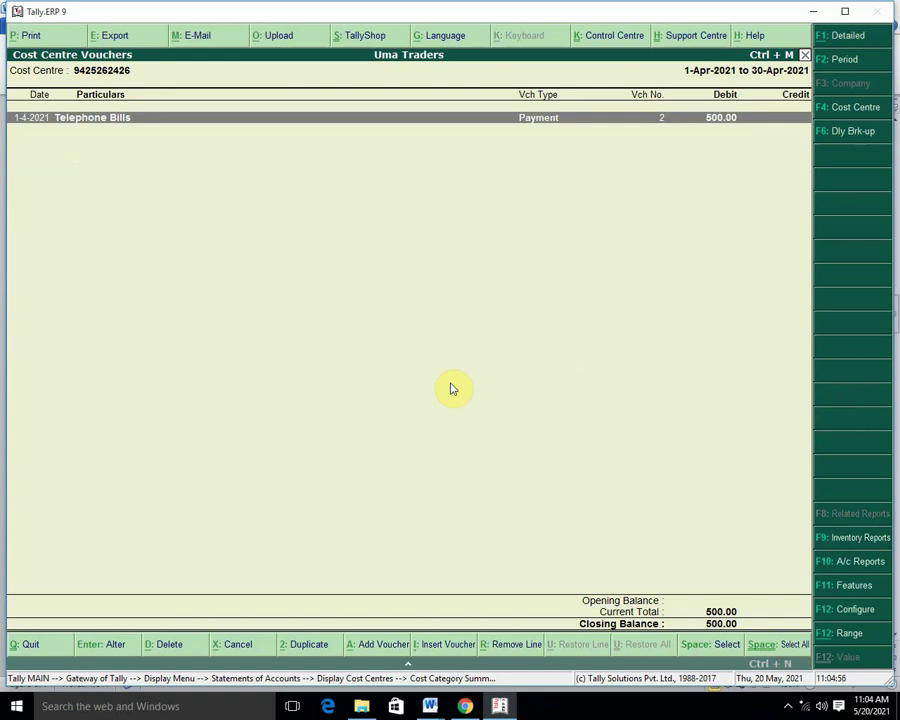
key(Escape)
key(Escape)
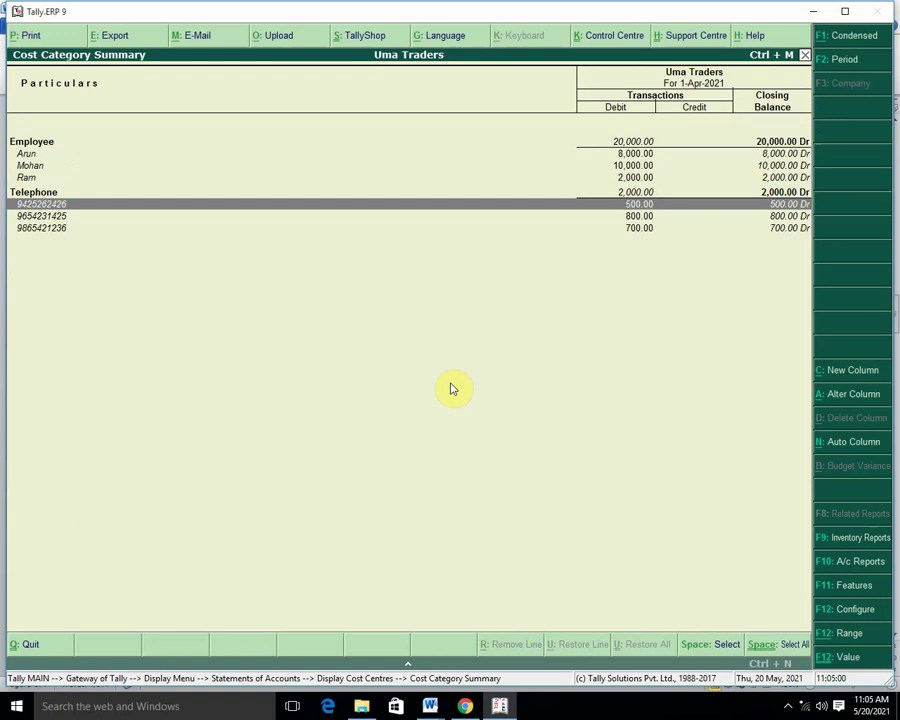
Toggle the summary between condensed category totals and detailed cost centres, then close it to the Display Menu.
click(868, 36)
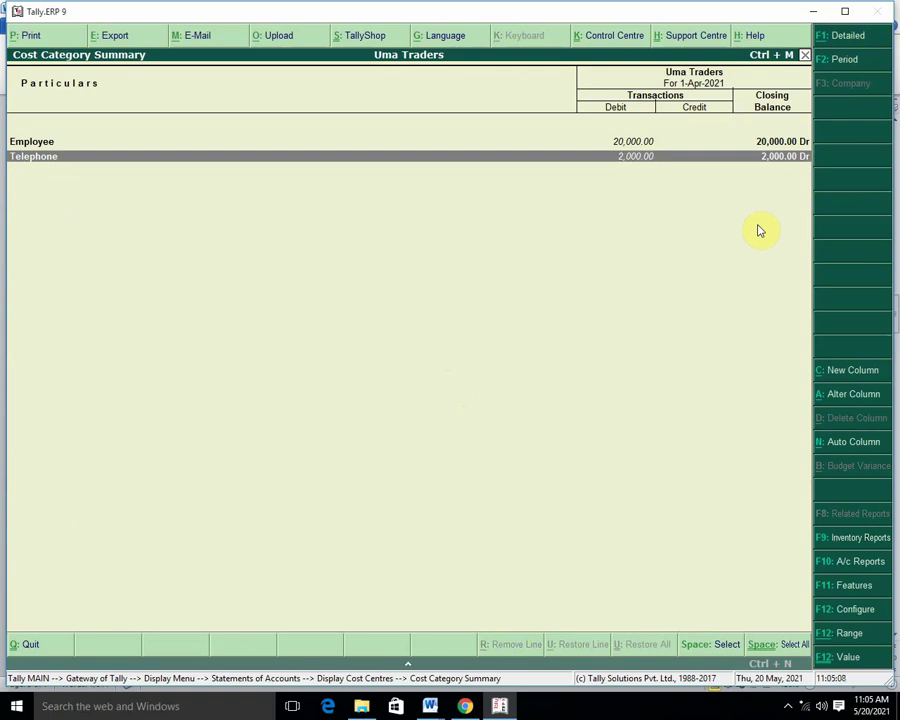
key(Up)
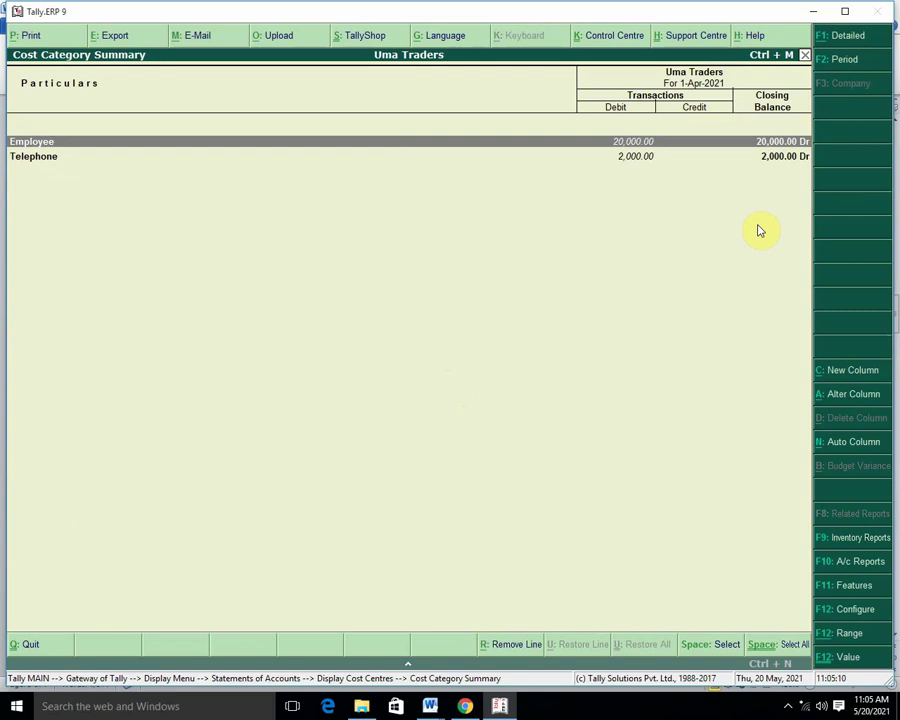
key(Down)
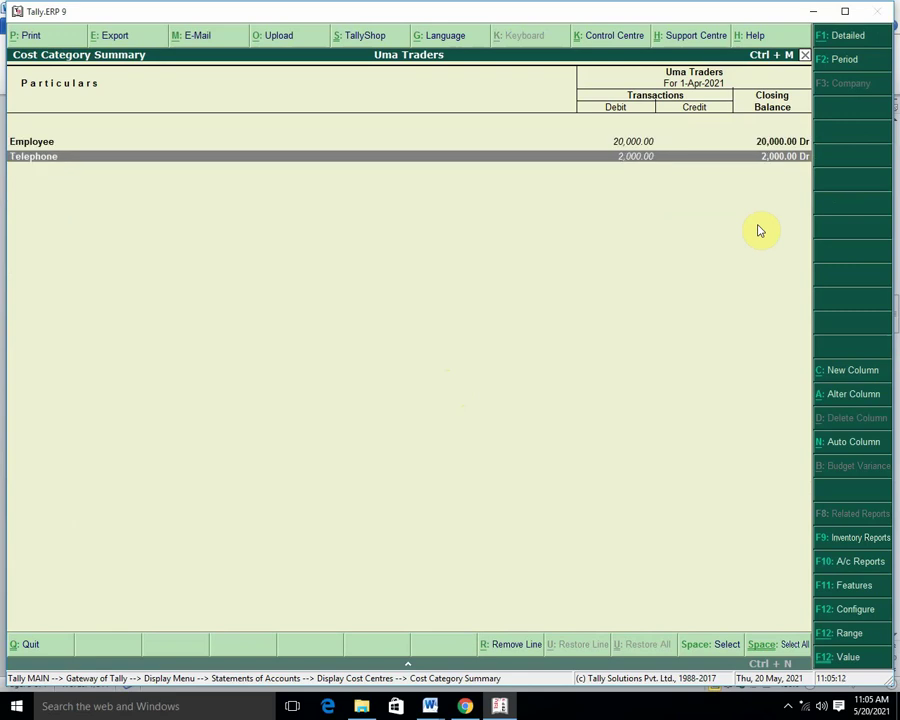
key(Up)
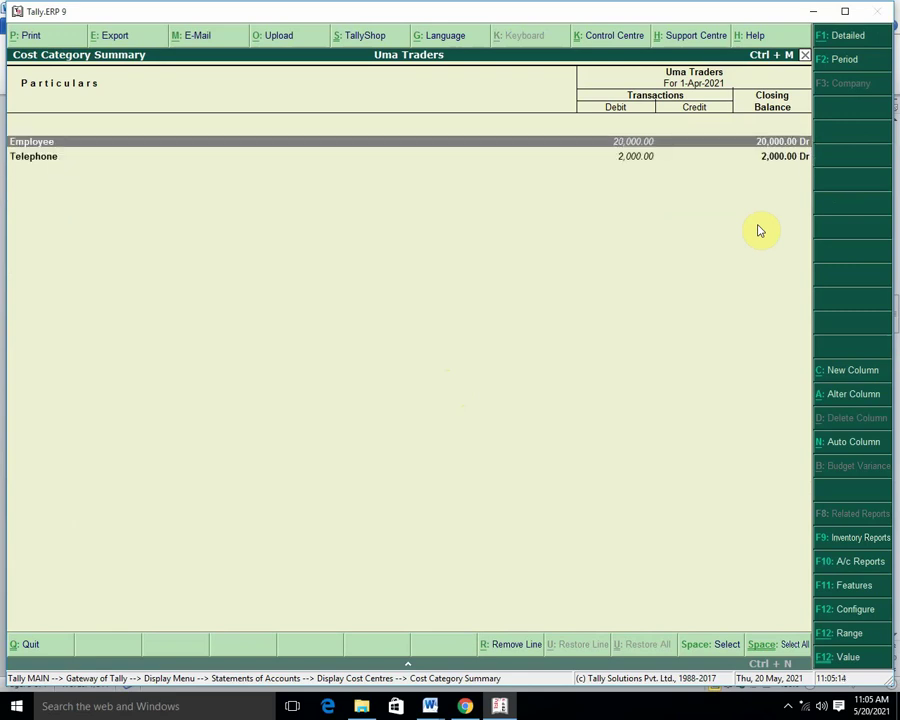
click(866, 43)
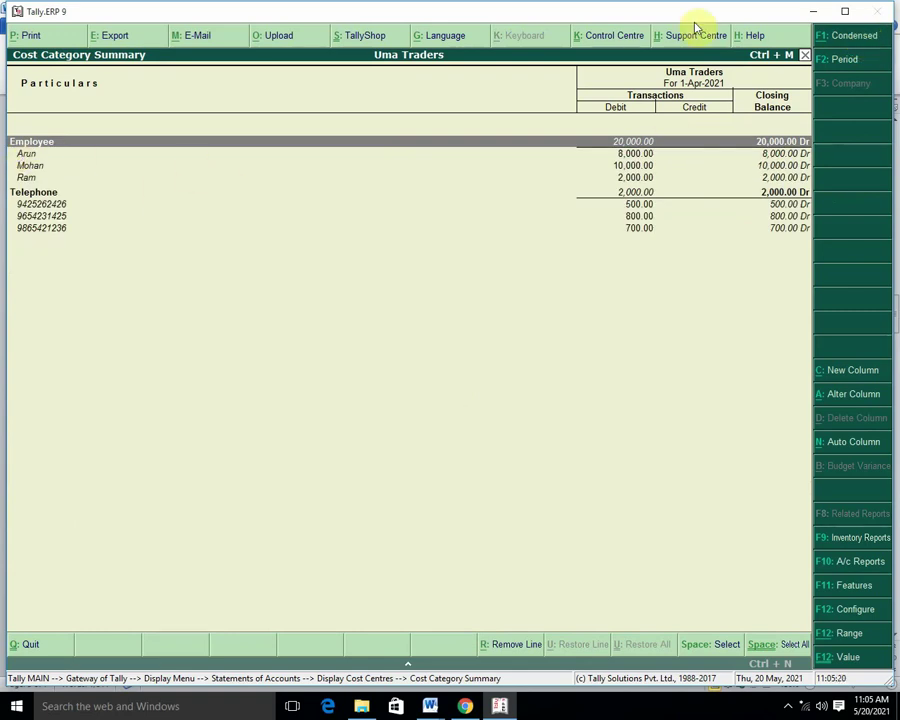
click(868, 38)
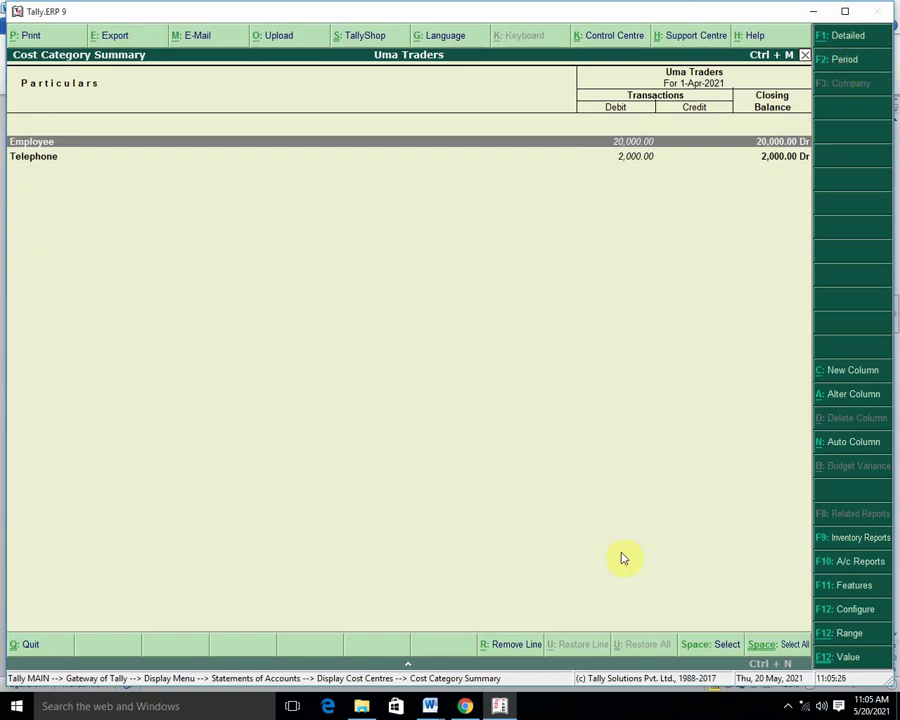
key(Escape)
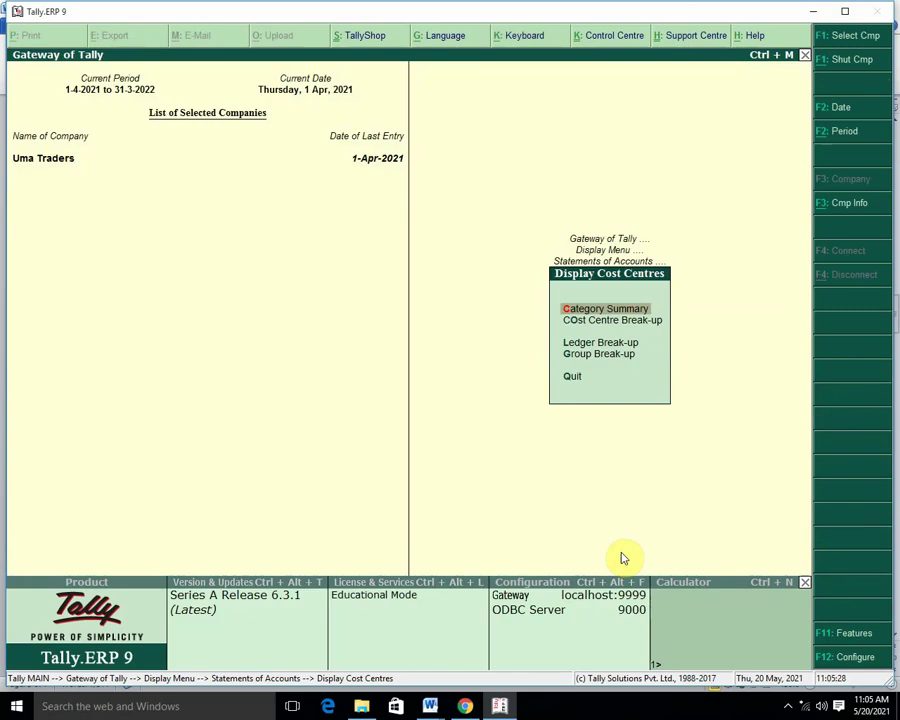
key(Escape)
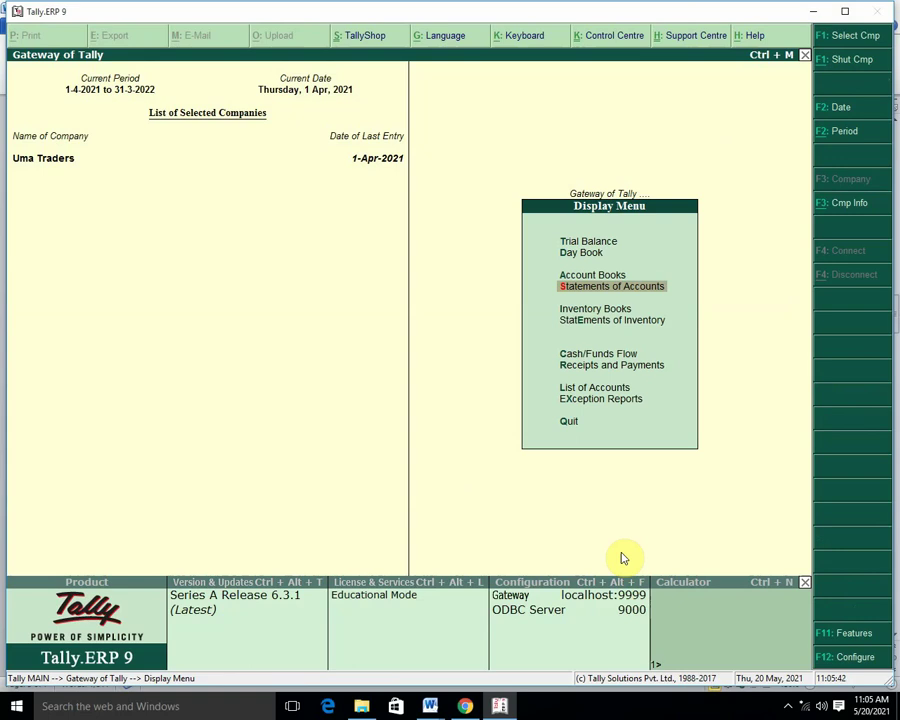
Start a new Payment voucher with Cash as the paying account.
key(Escape)
key(Up)
key(Up)
key(Up)
key(Up)
key(Up)
key(Up)
key(Up)
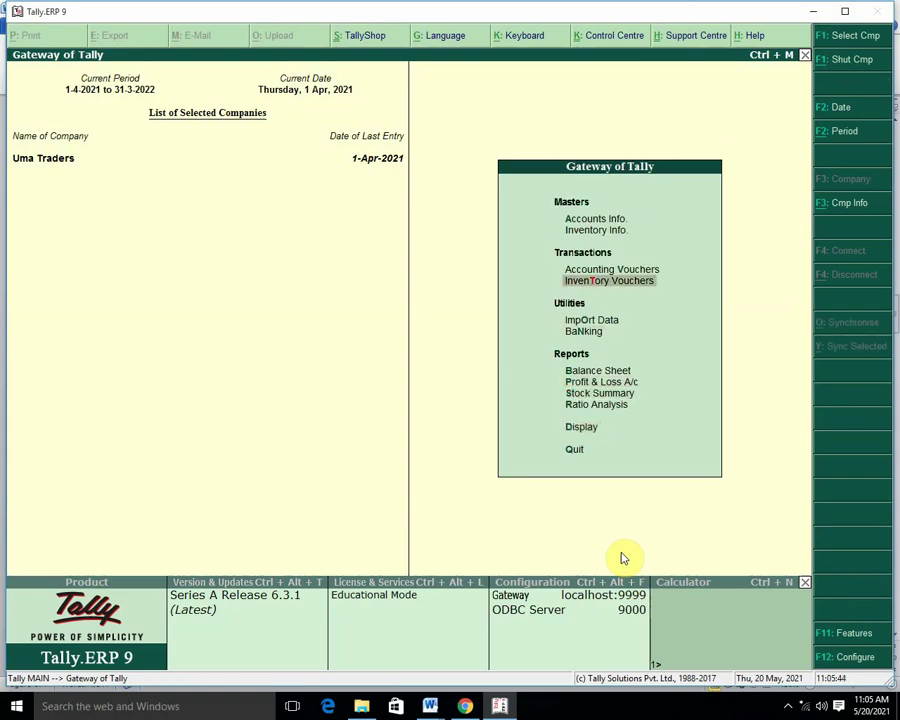
key(Up)
key(Return)
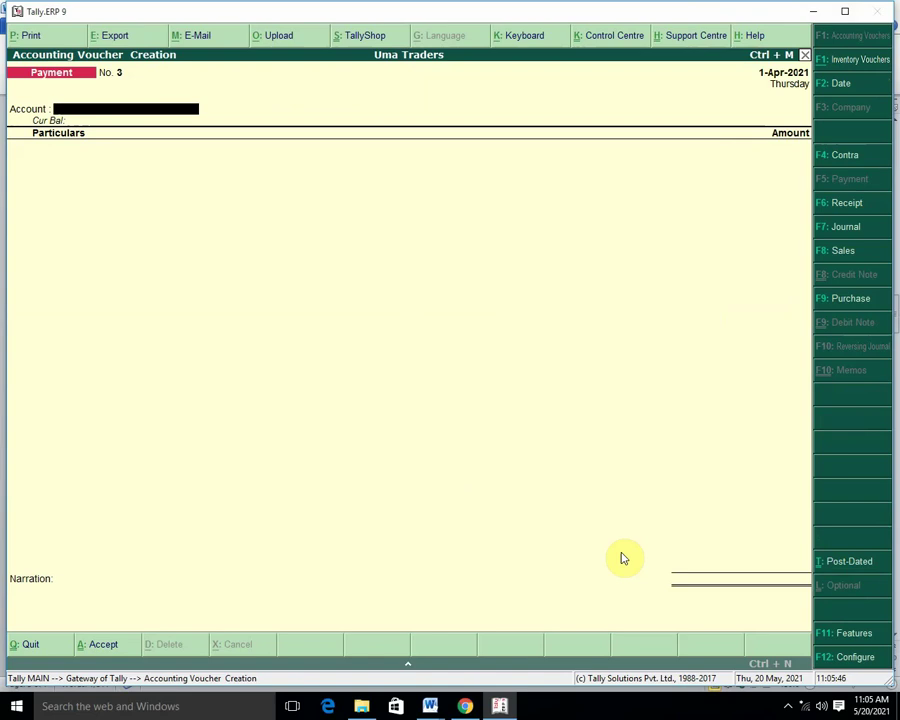
key(Return)
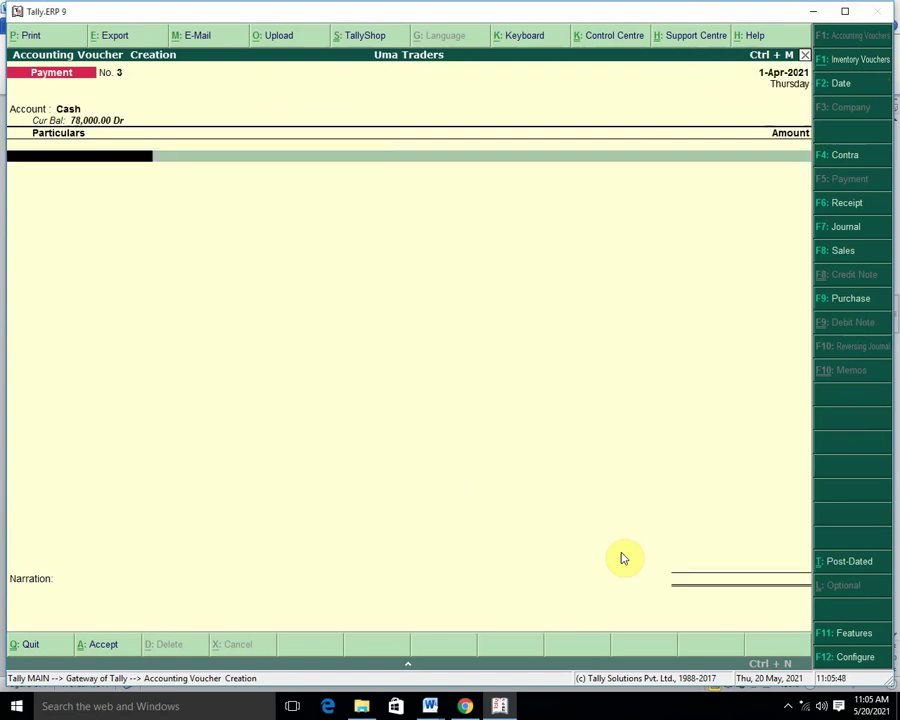
From the particulars line, bring up a new ledger creation form with Alt+C.
key(Down)
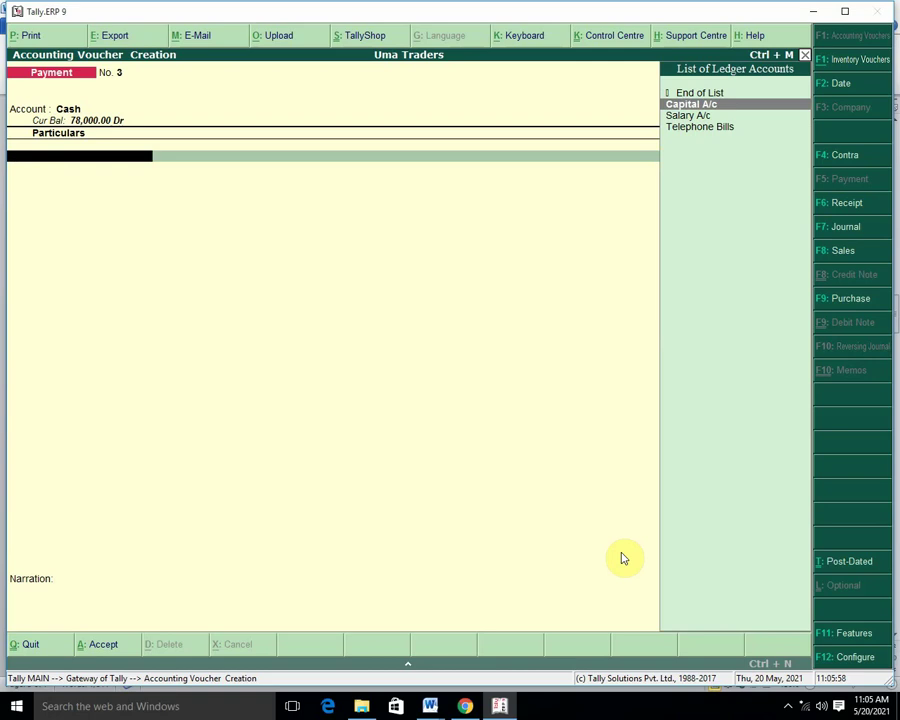
key(BackSpace)
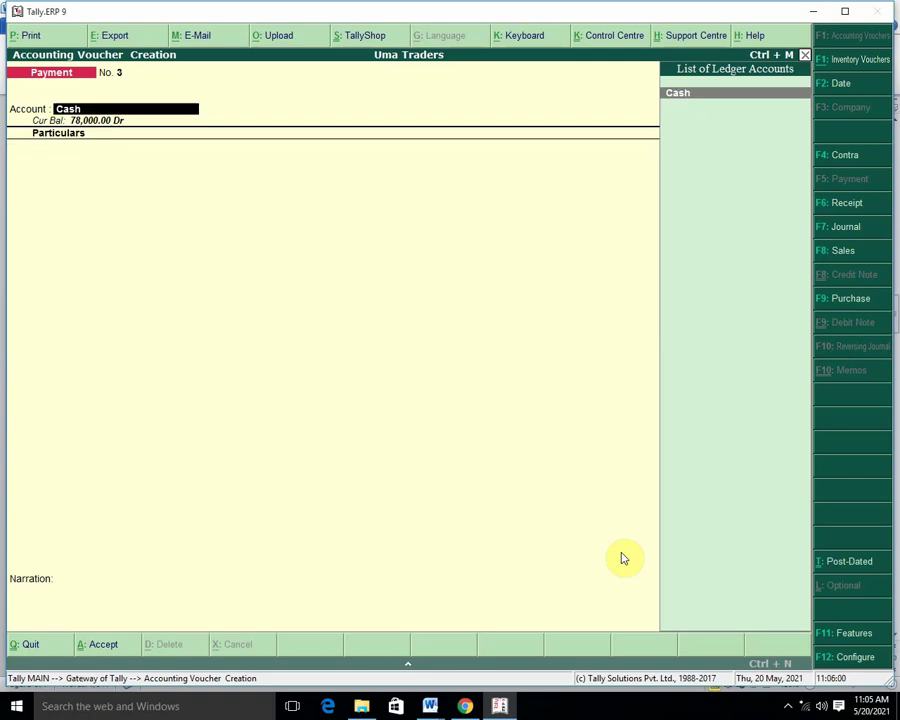
key(Return)
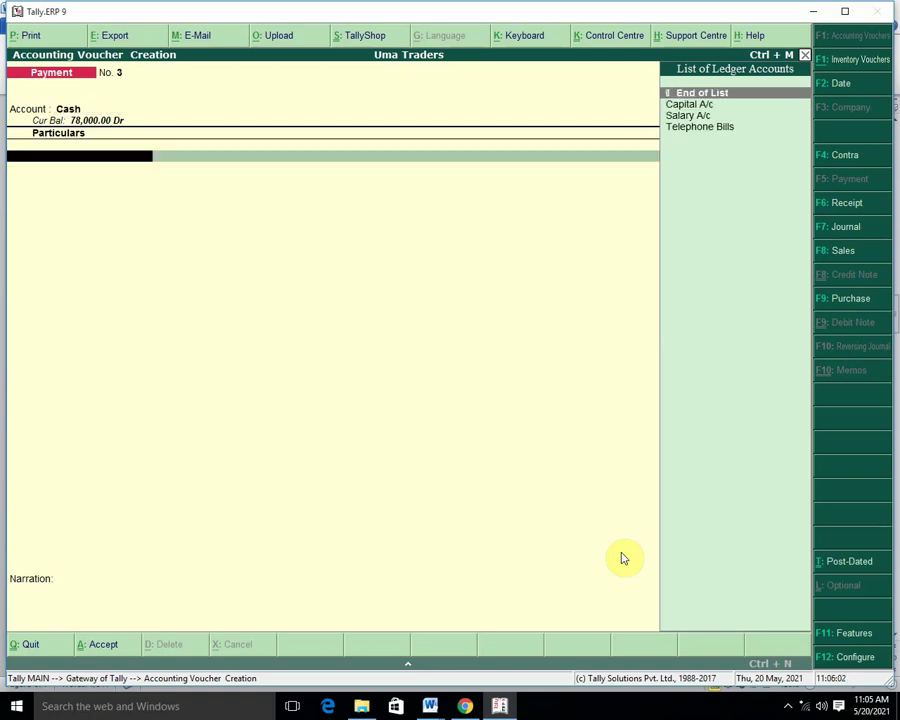
key(alt+c)
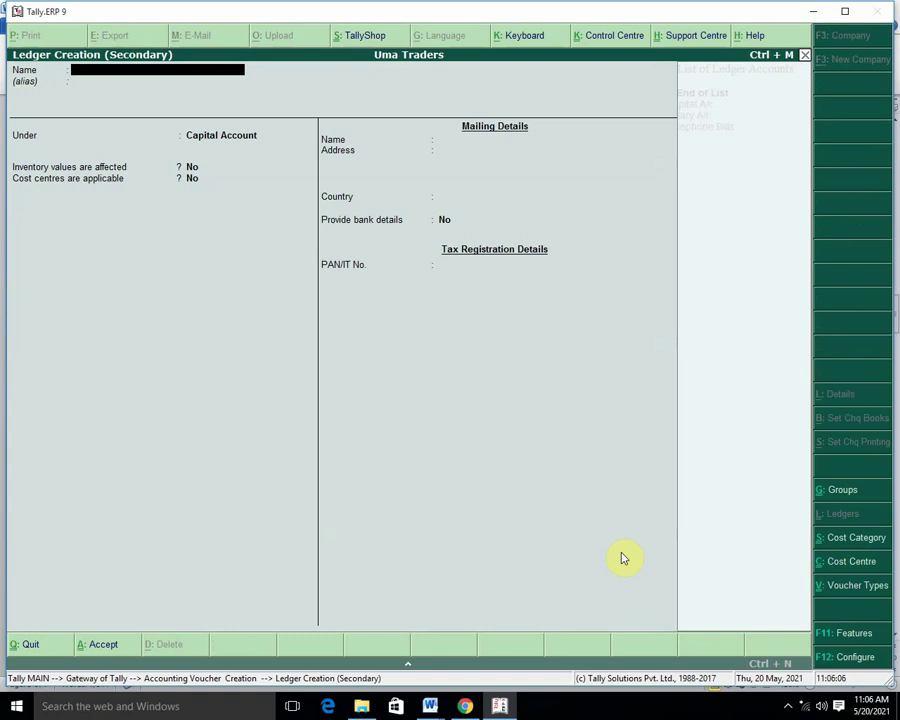
Create a ledger 'Branch Payment' under the Branch / Divisions group.
text(Branch Payment)
key(Return)
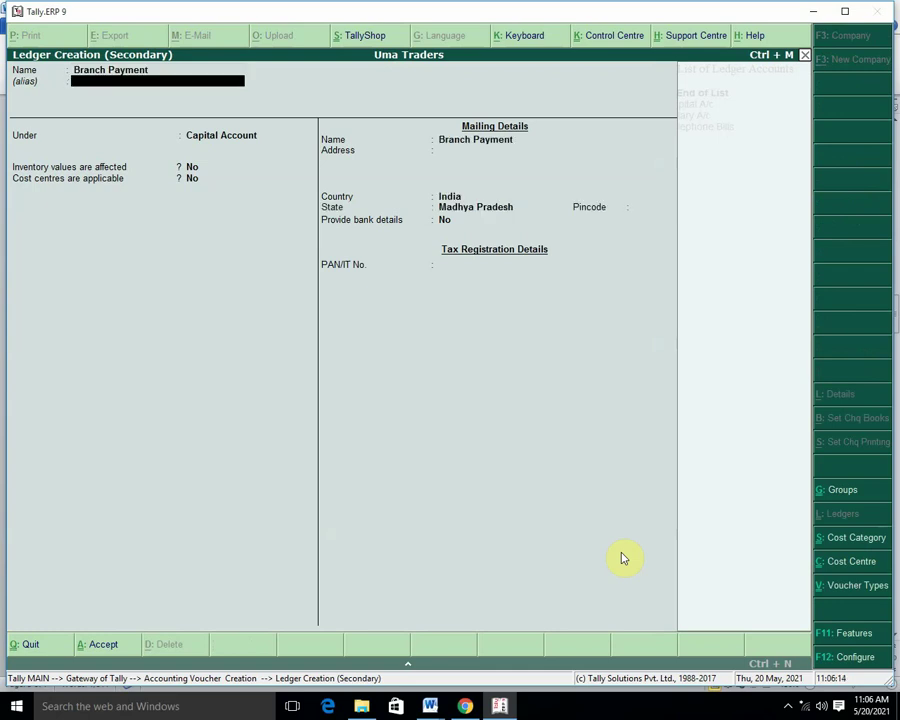
key(Return)
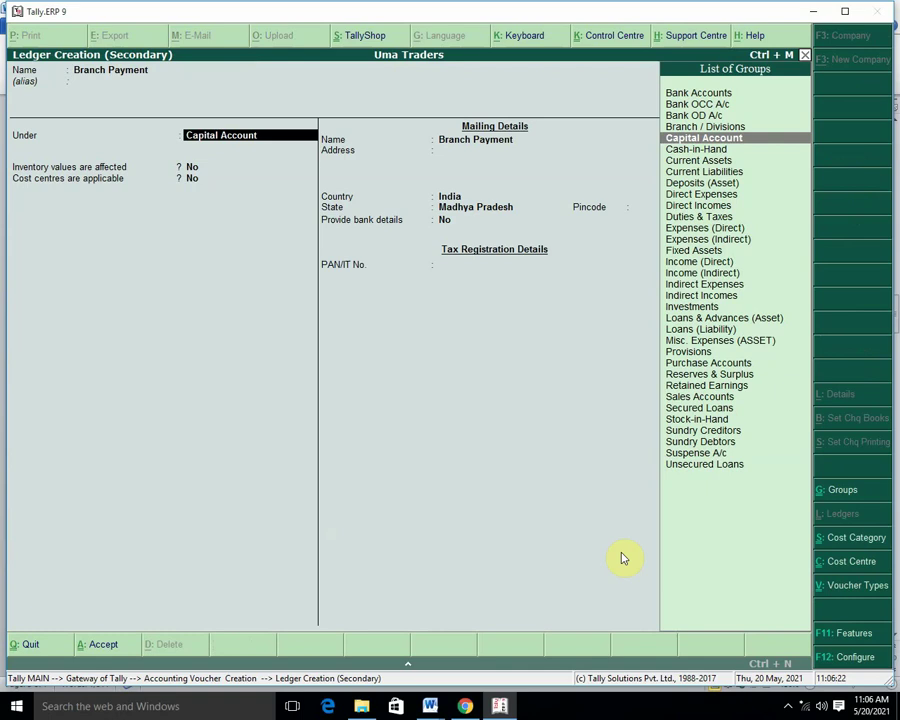
text(Div)
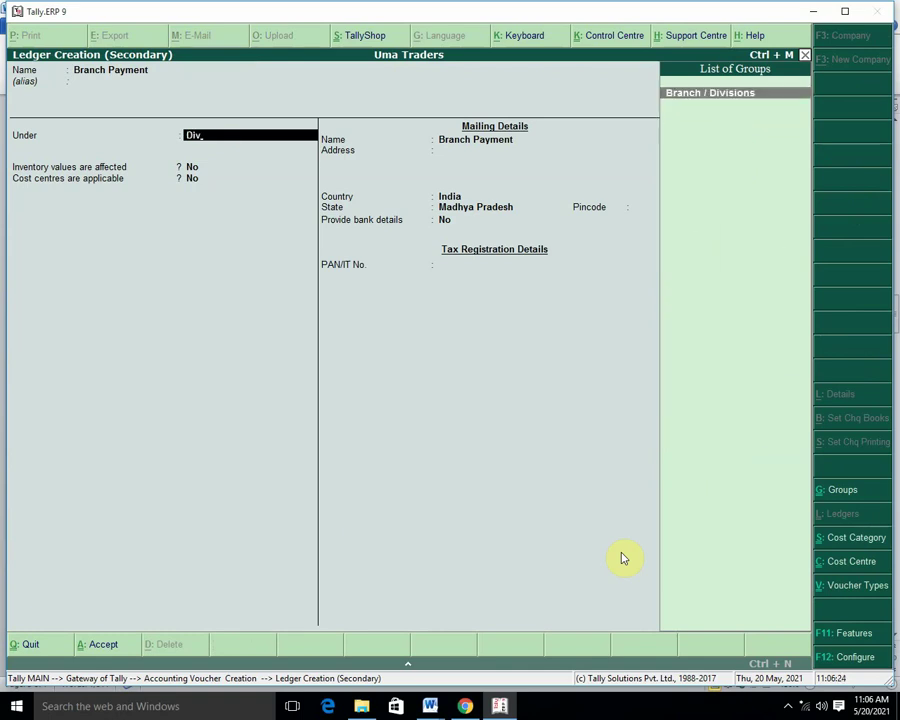
key(Return)
key(Return)
key(Return)
key(Return)
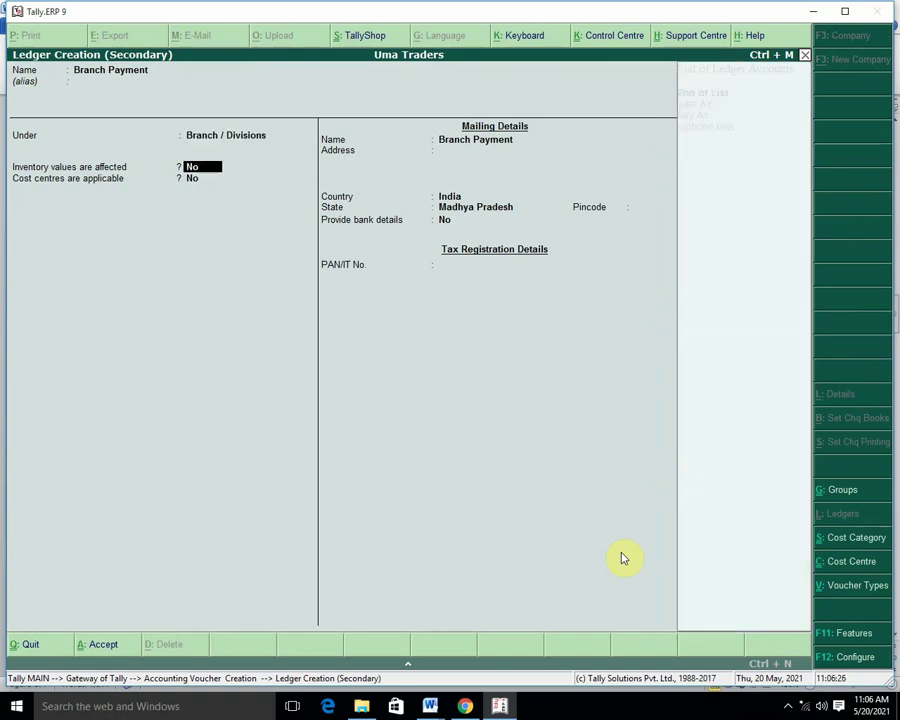
key(Return)
key(Return)
key(Return)
key(Return)
key(Return)
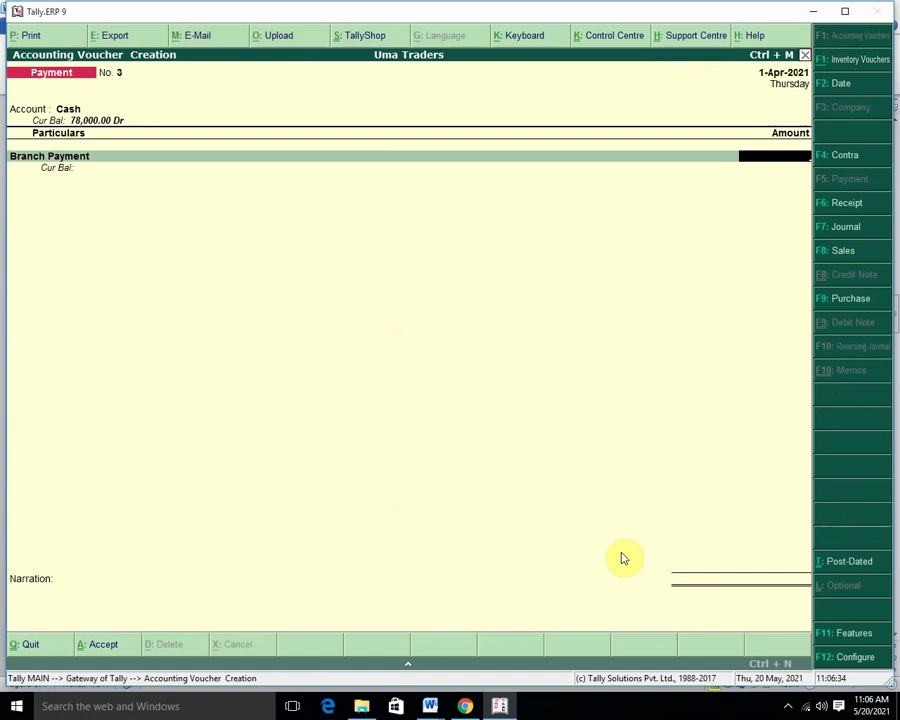
Enter 50,000 against Branch Payment, then abandon the voucher.
key(BackSpace)
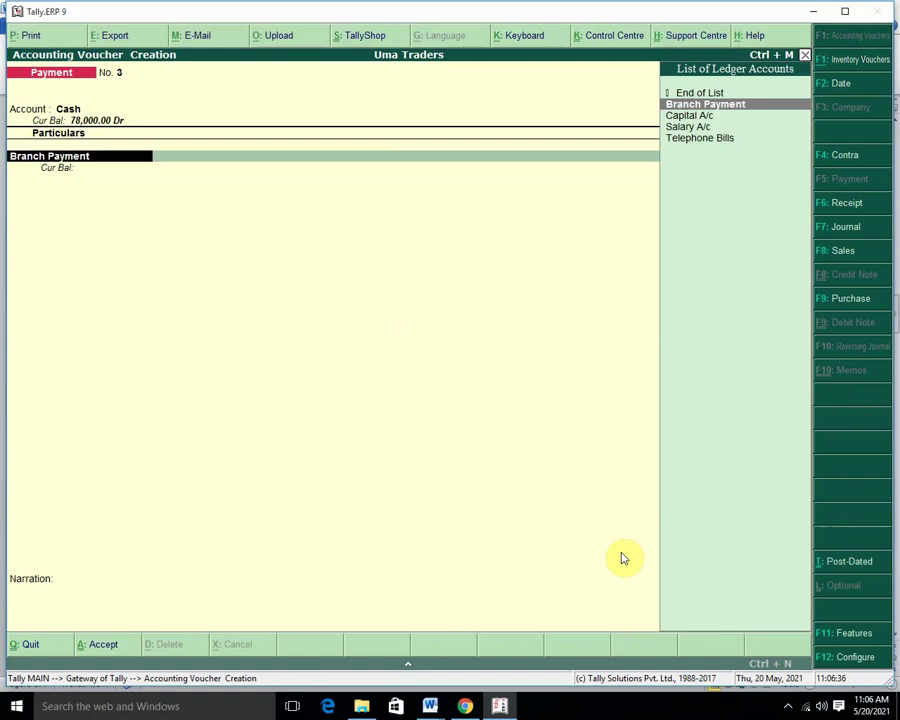
key(Return)
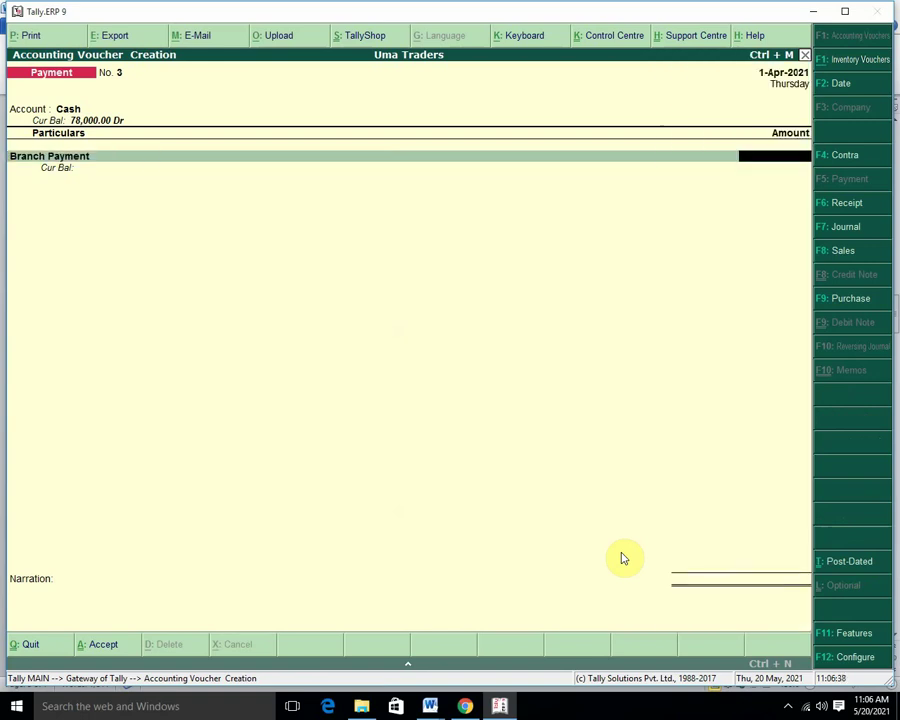
text(50,000)
key(Return)
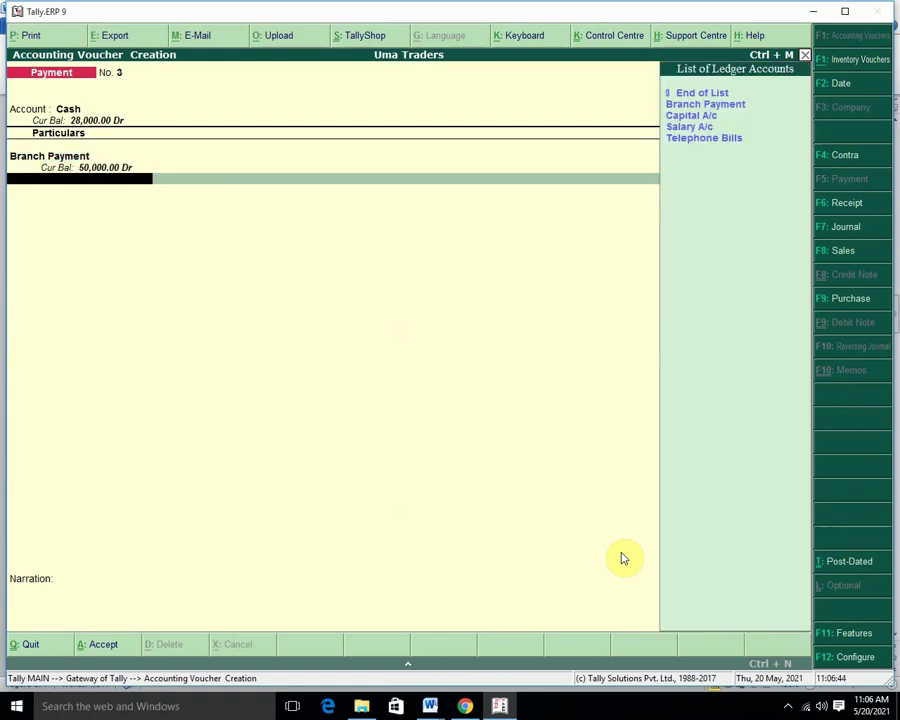
key(Escape)
Discard the unsaved voucher and open the Branch Payment ledger for alteration.
key(y)
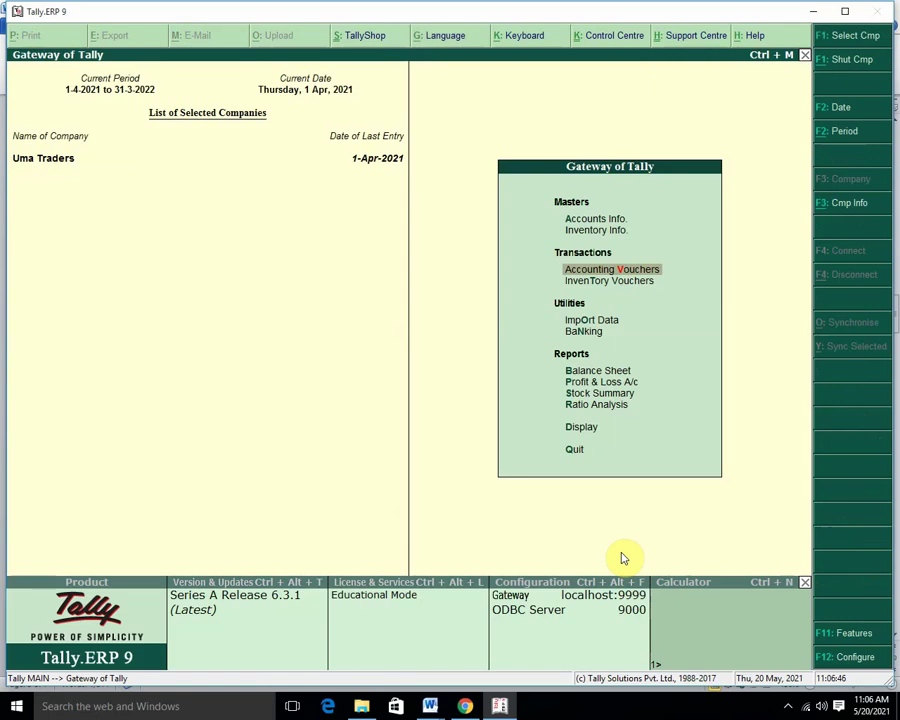
key(Up)
key(Up)
key(Return)
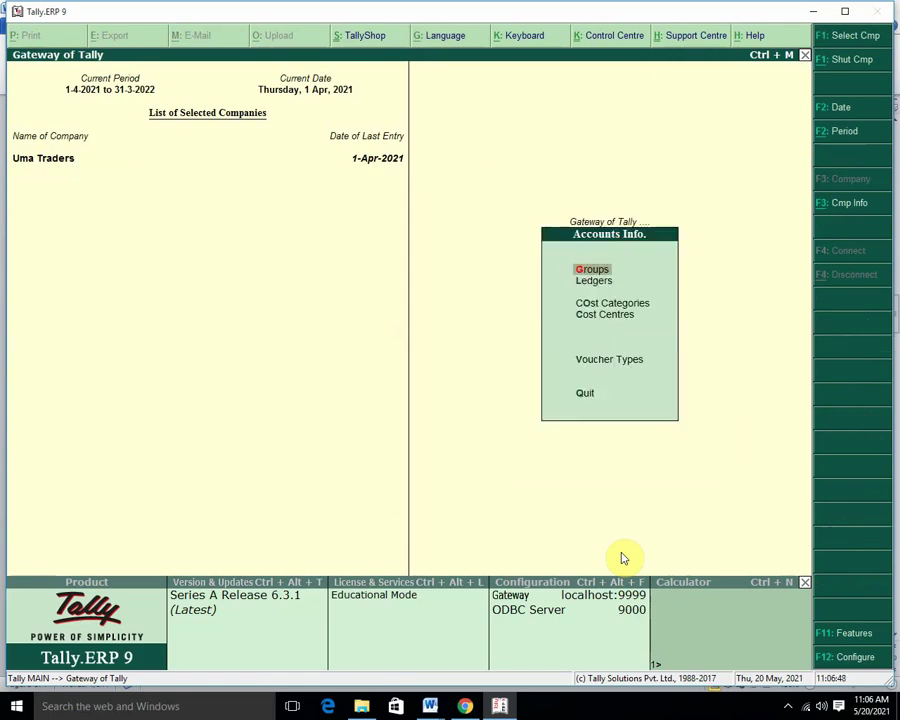
key(l)
key(Down)
key(Down)
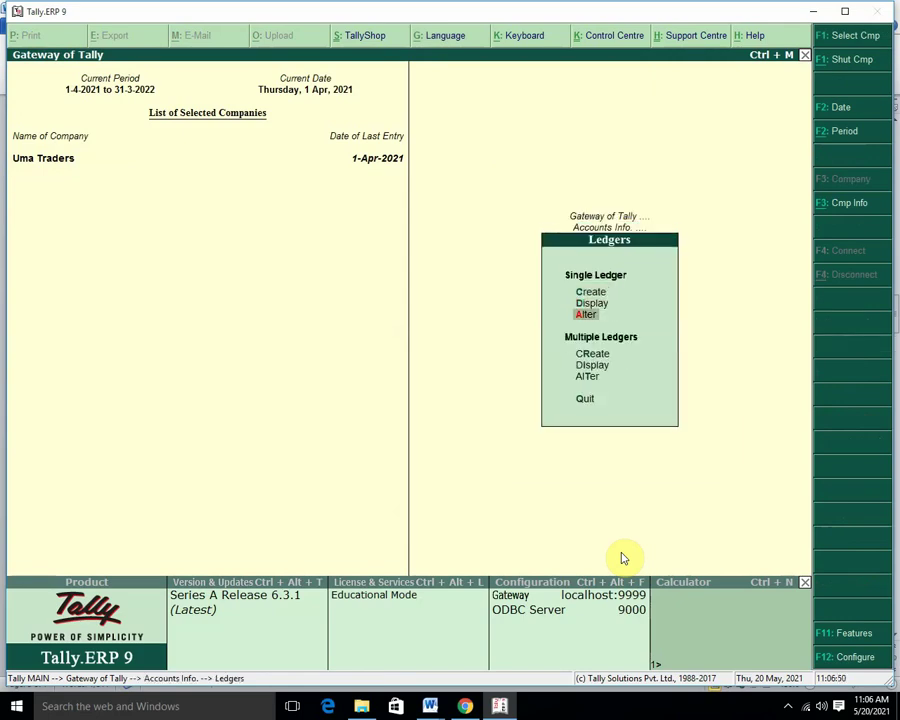
key(Return)
key(Down)
key(Up)
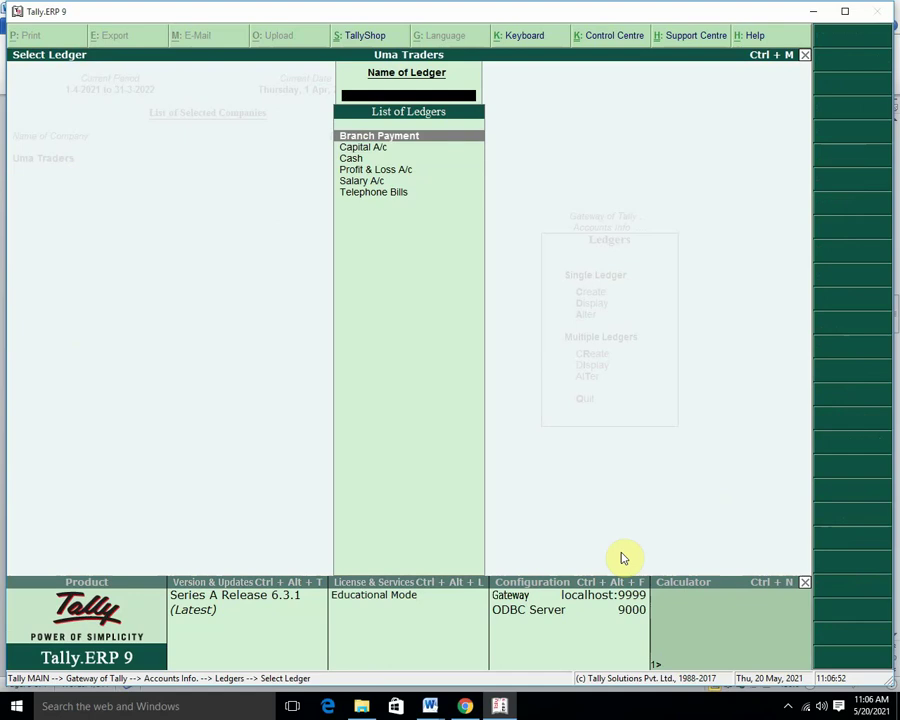
key(Return)
Set cost centres applicable to Yes, save the ledger, and return to Gateway of Tally.
key(Return)
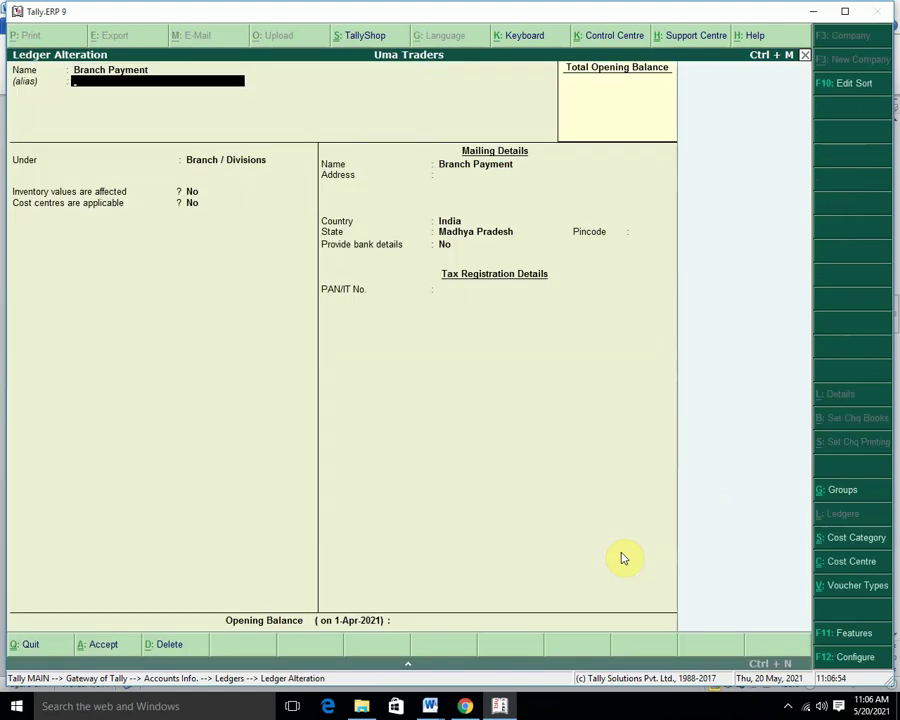
key(Return)
key(Return)
key(Return)
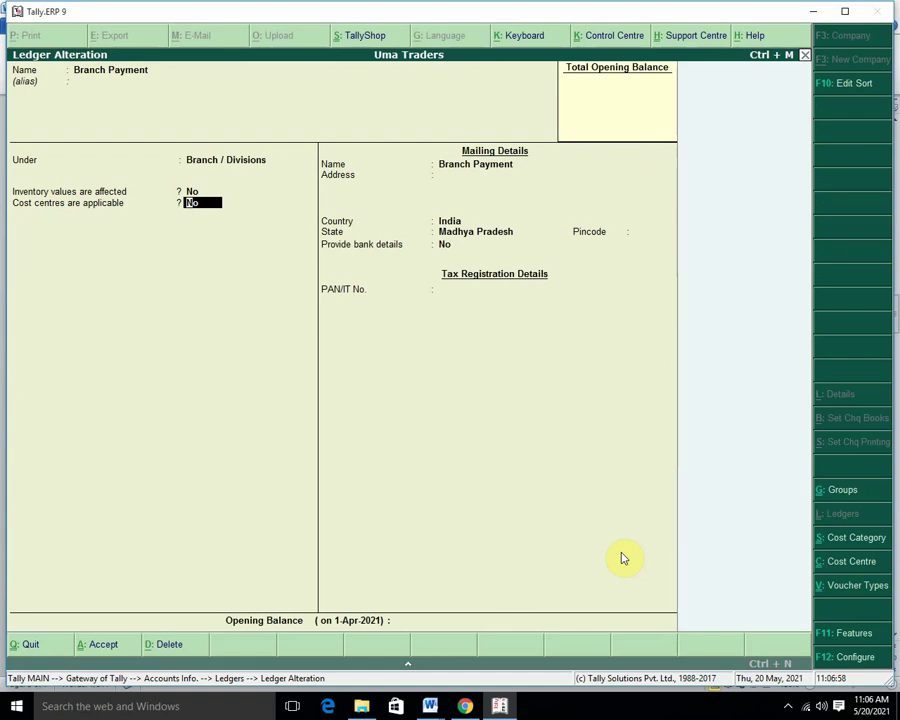
text(y)
key(Return)
key(Return)
key(Return)
key(Return)
key(Return)
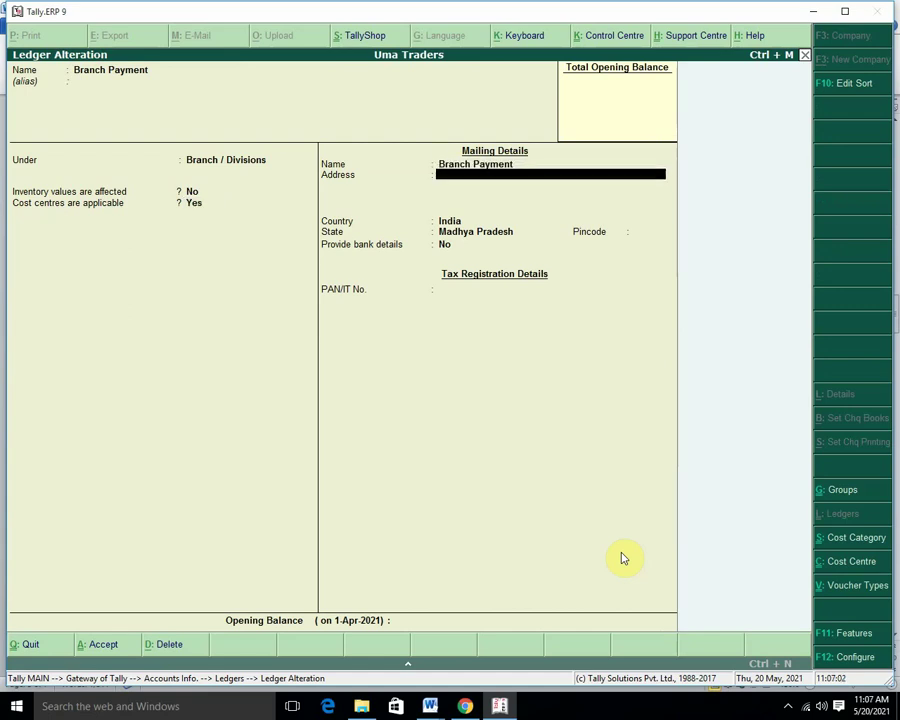
key(Return)
key(Return)
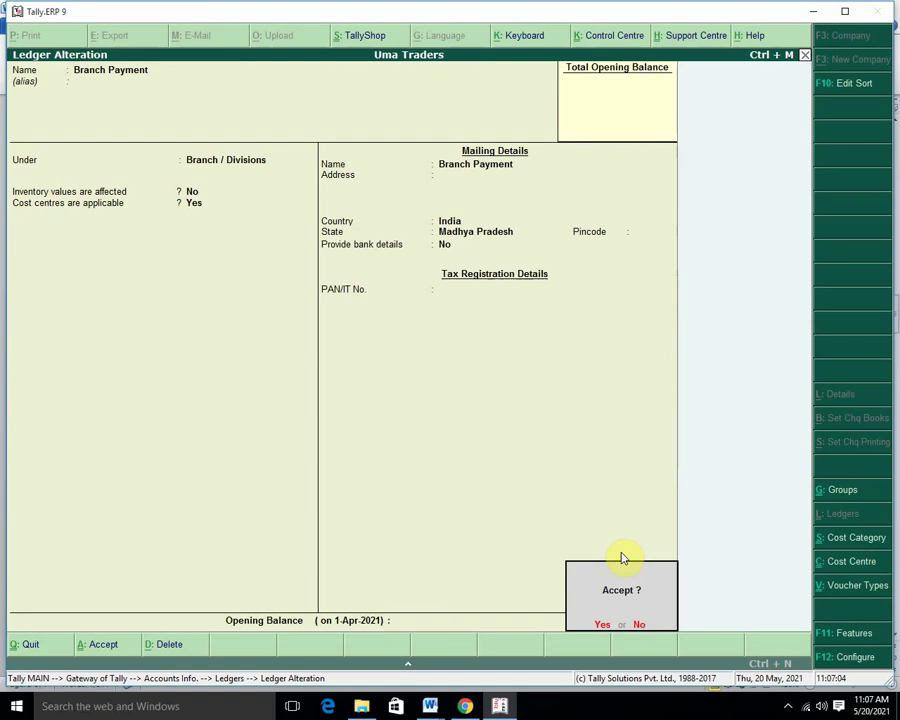
click(621, 558)
key(Escape)
key(Escape)
key(Escape)
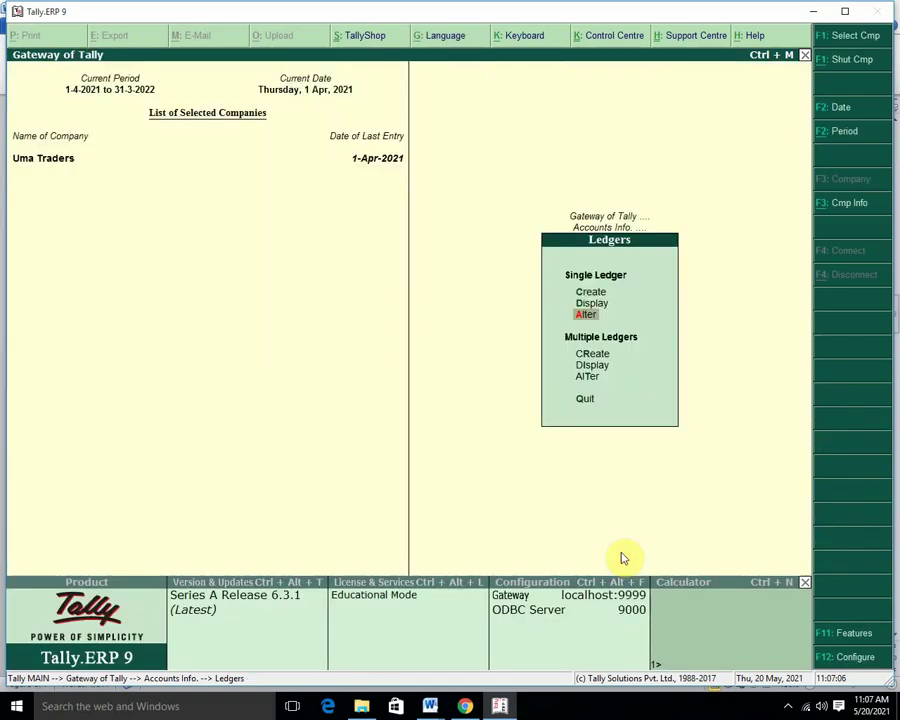
key(Down)
key(Down)
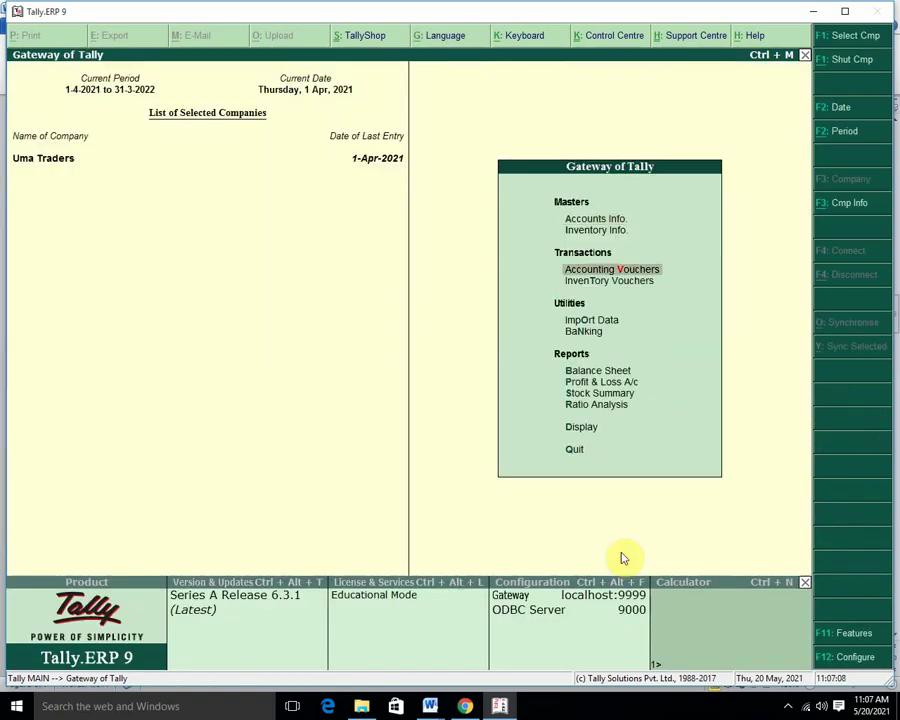
Enter a cash payment of 50000 to Branch Payment, reaching its cost centre allocation.
key(Return)
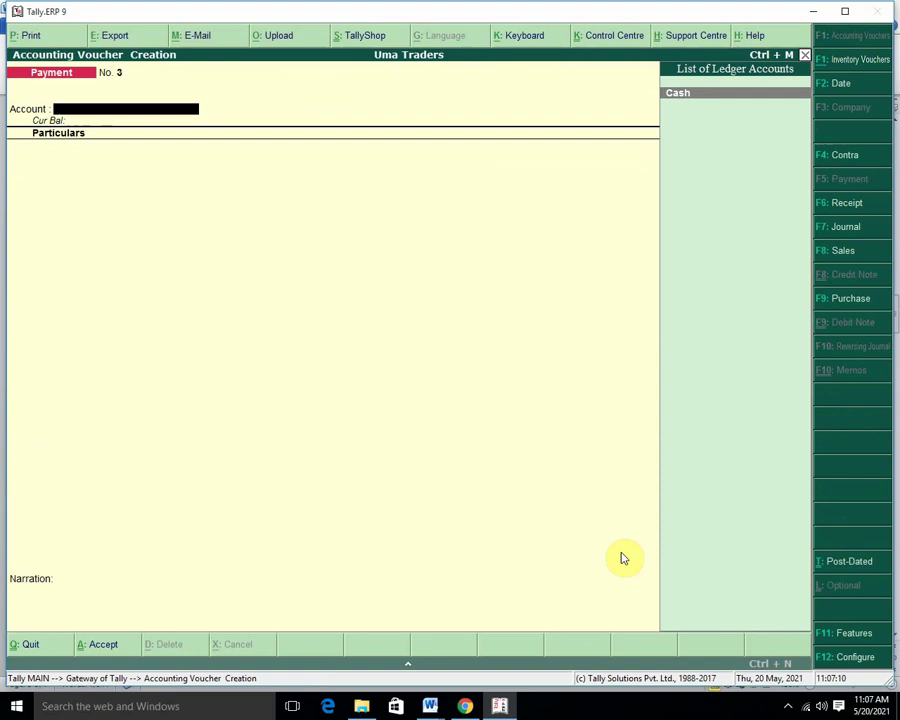
key(Return)
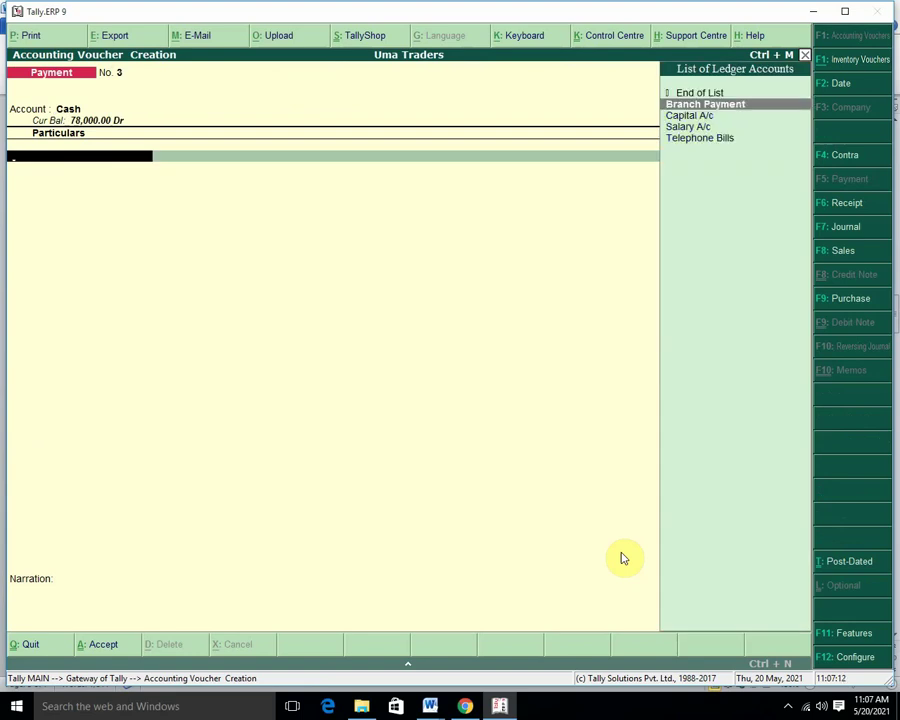
key(Return)
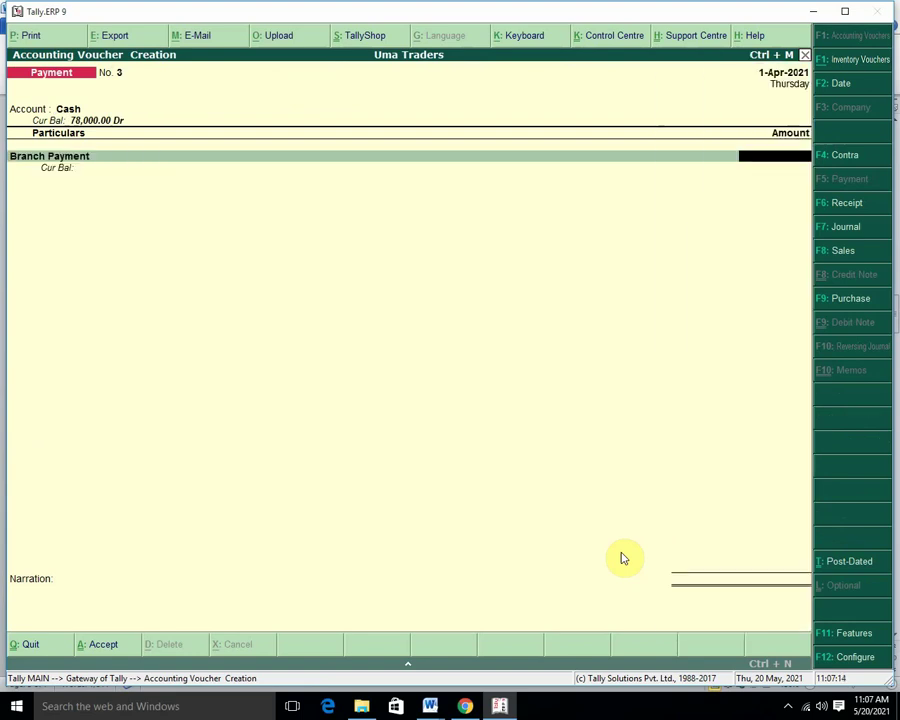
text(50000)
key(Return)
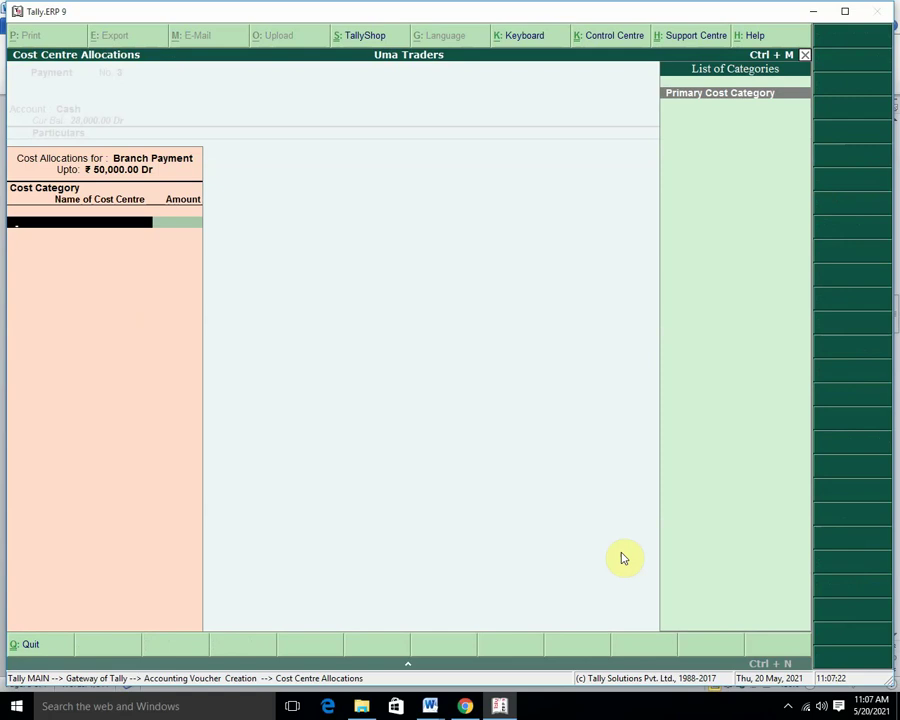
key(Return)
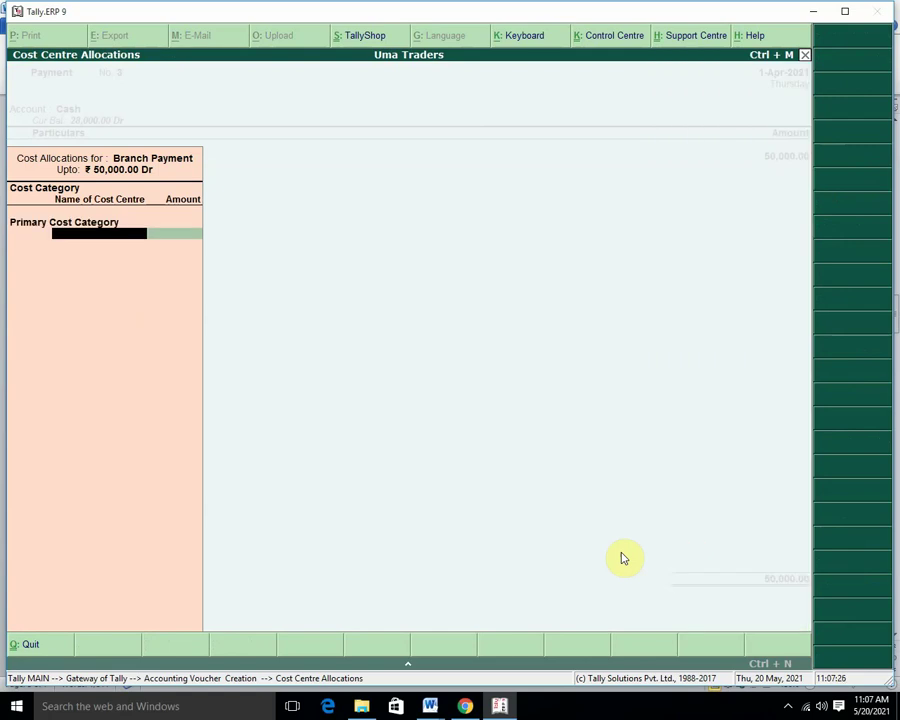
Create a new cost category named 'Banda', then clear the chosen category.
key(BackSpace)
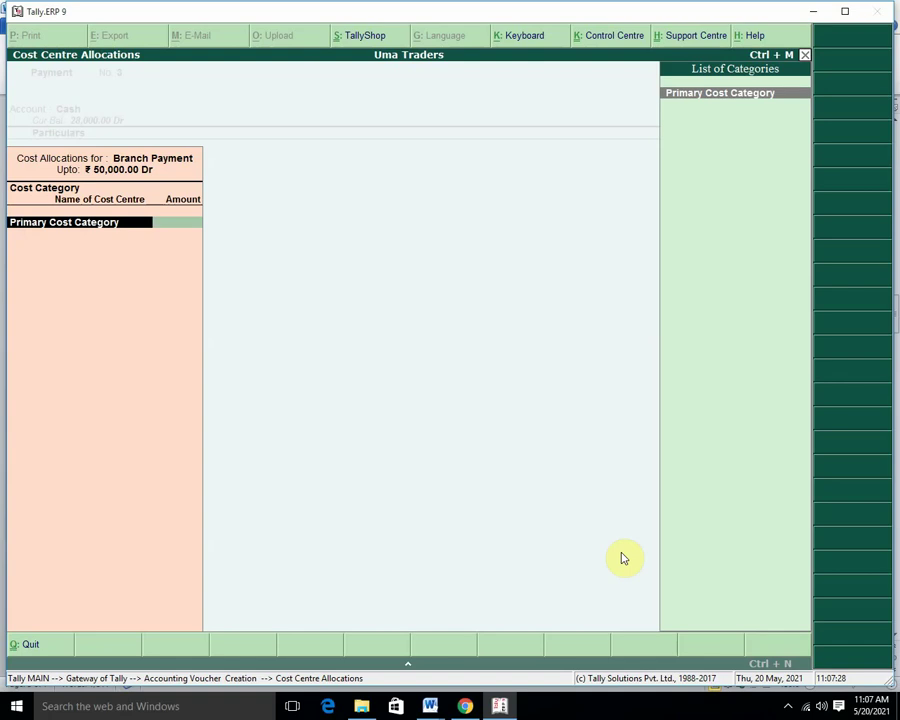
key(alt+c)
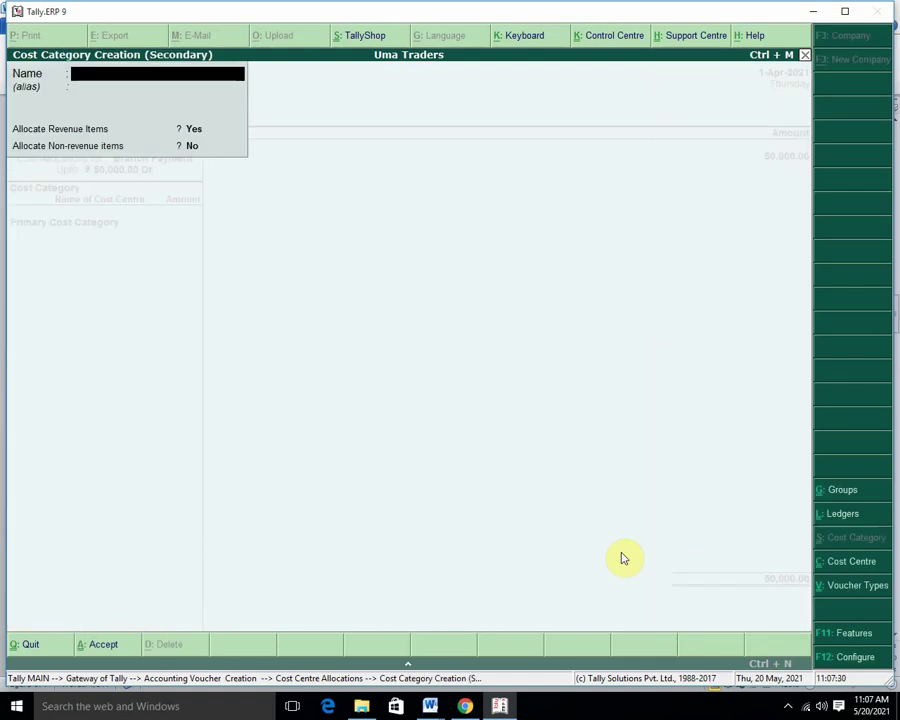
text(Banda)
key(Return)
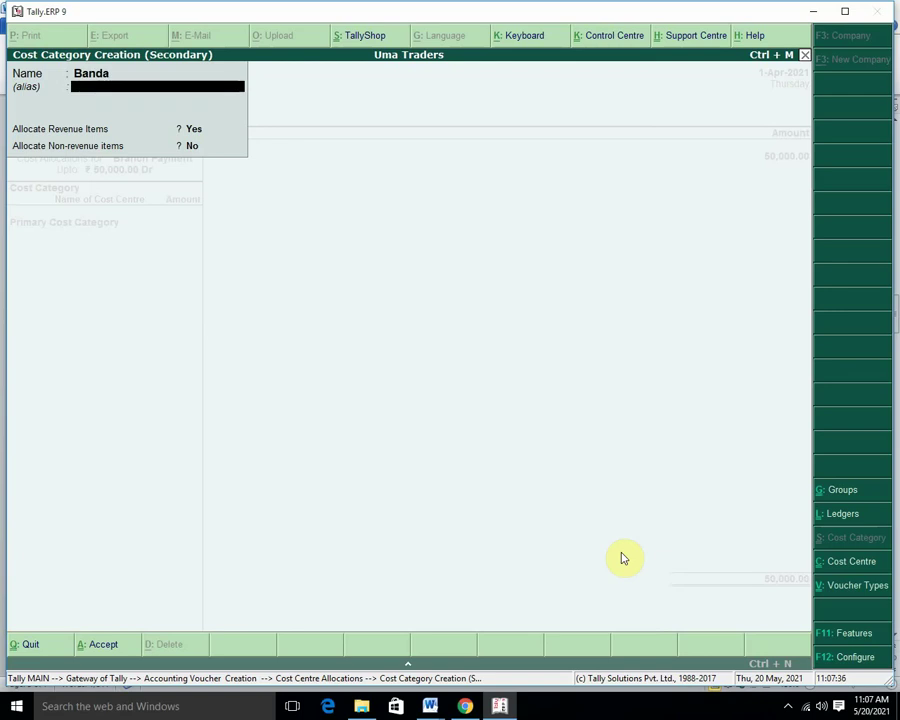
key(Return)
key(Return)
key(Return)
key(Return)
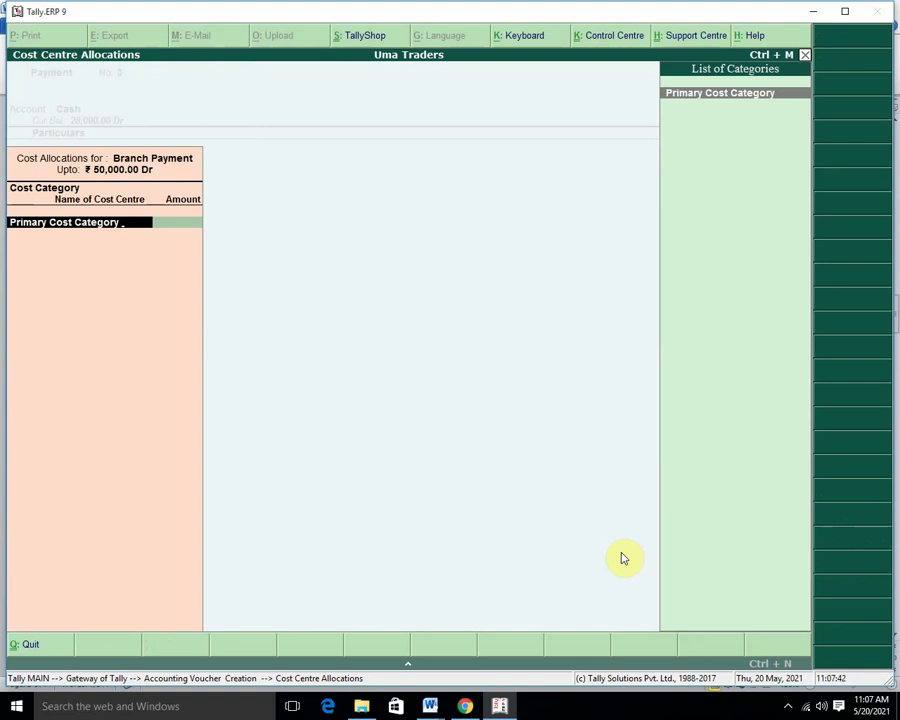
key(BackSpace)
key(BackSpace)
key(BackSpace)
key(BackSpace)
key(BackSpace)
key(BackSpace)
key(BackSpace)
key(BackSpace)
key(BackSpace)
key(BackSpace)
key(BackSpace)
key(BackSpace)
key(BackSpace)
key(BackSpace)
key(BackSpace)
key(BackSpace)
key(BackSpace)
key(BackSpace)
key(BackSpace)
key(BackSpace)
key(BackSpace)
Change the particulars ledger to Salary A/c and choose the Branch cost category.
key(Escape)
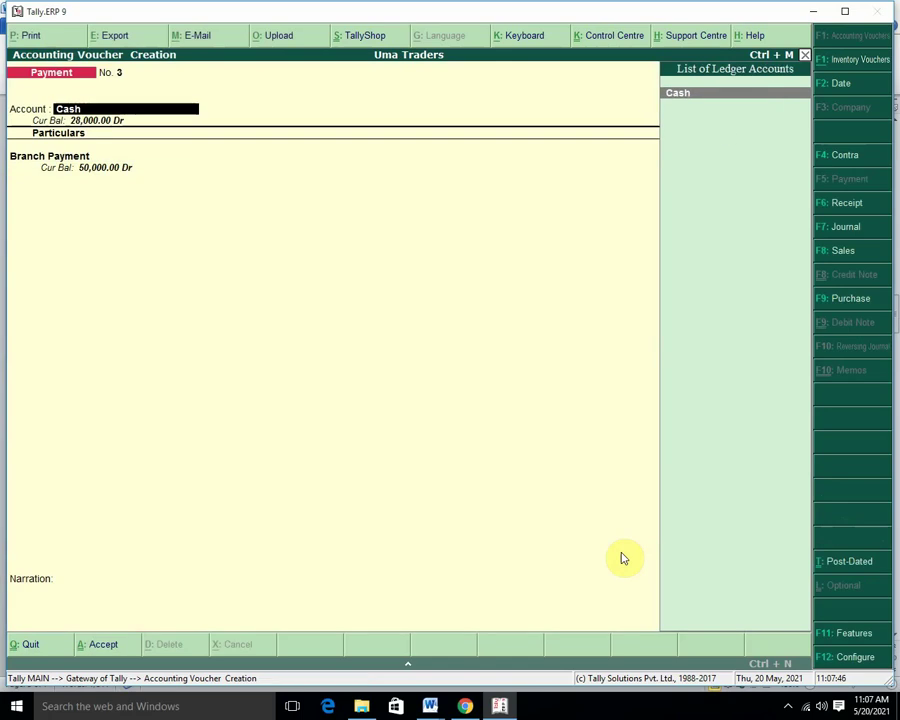
key(Return)
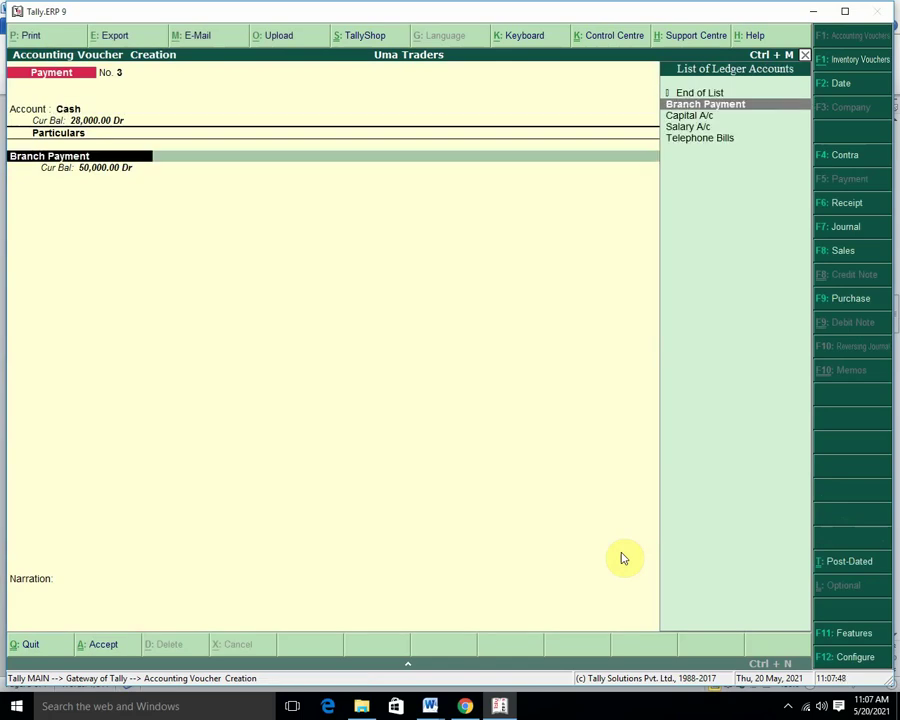
key(Down)
key(Down)
key(Return)
key(Return)
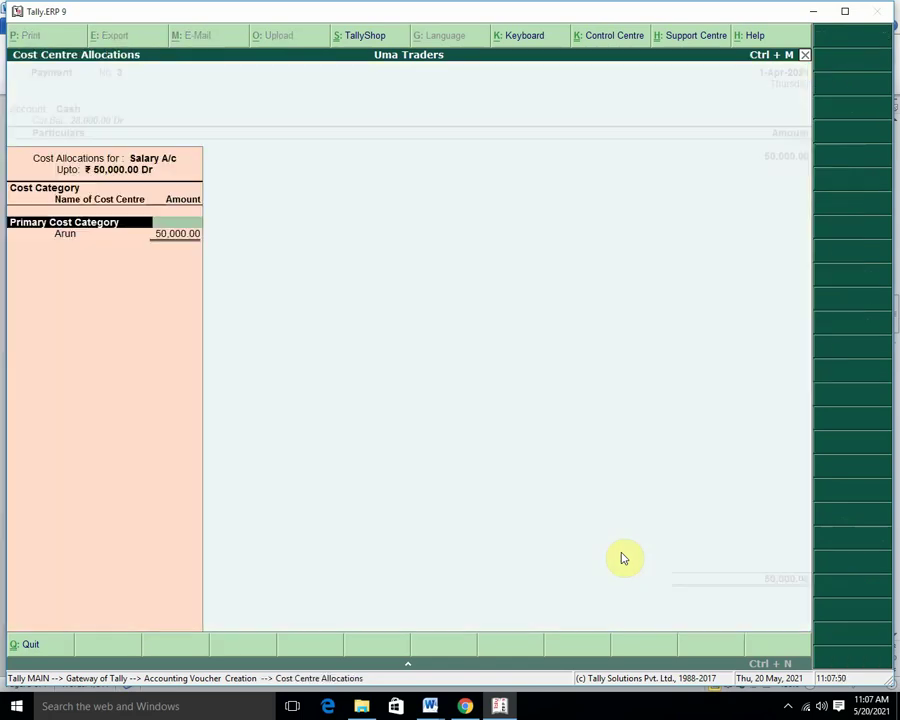
key(BackSpace)
key(Down)
key(Up)
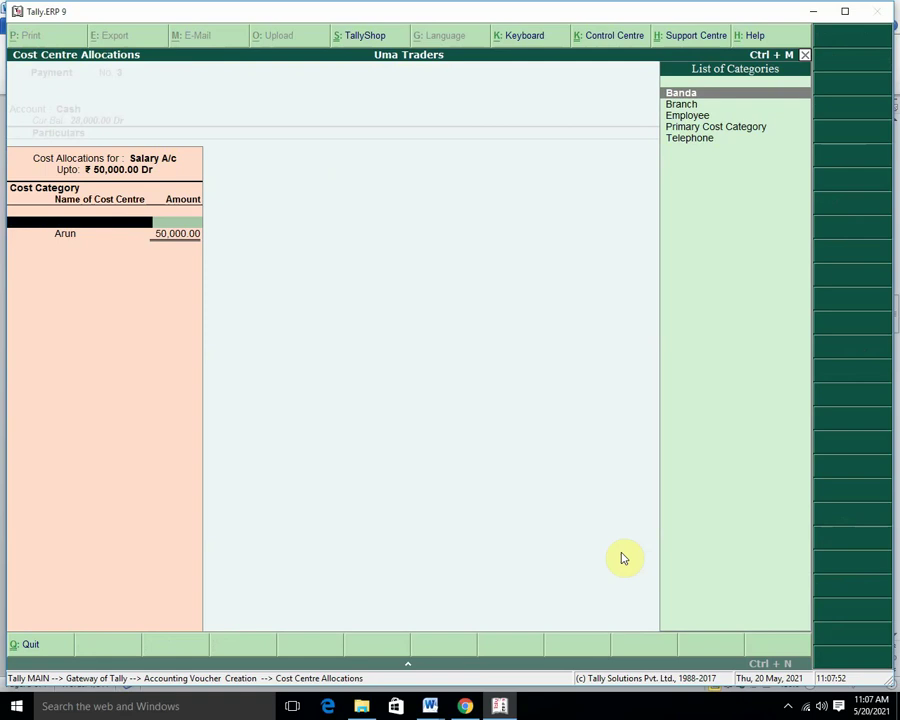
key(Down)
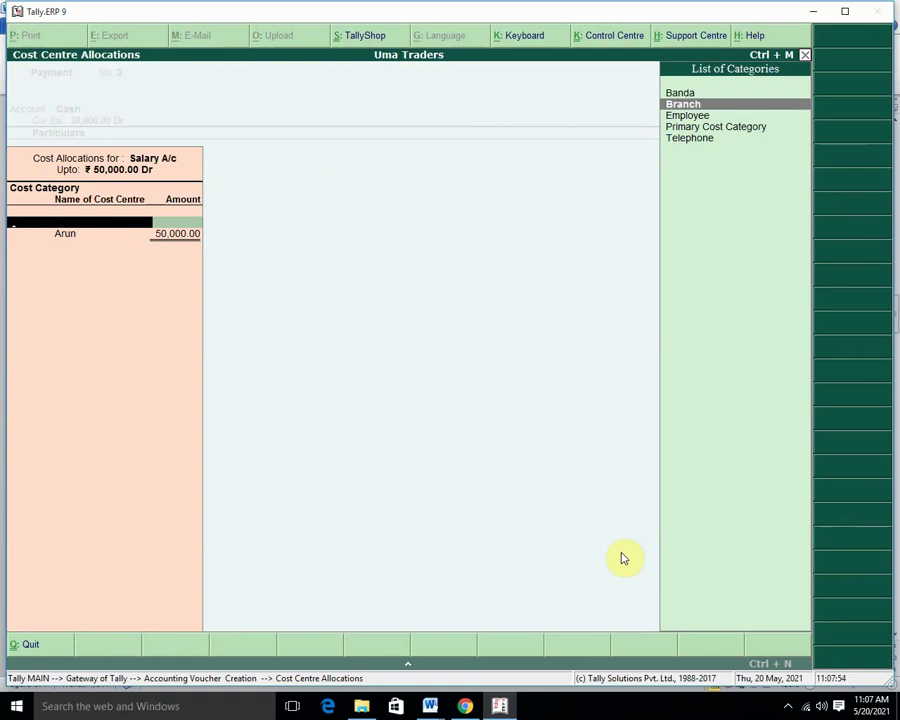
key(Return)
Allocate 20,000 to the Banda cost centre.
key(Down)
key(Up)
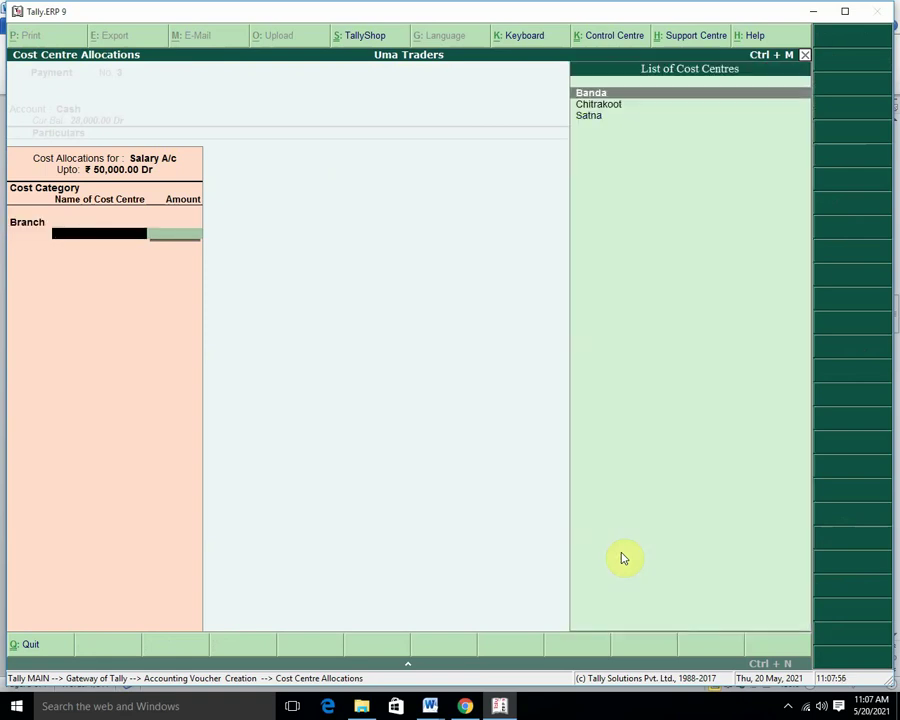
key(Return)
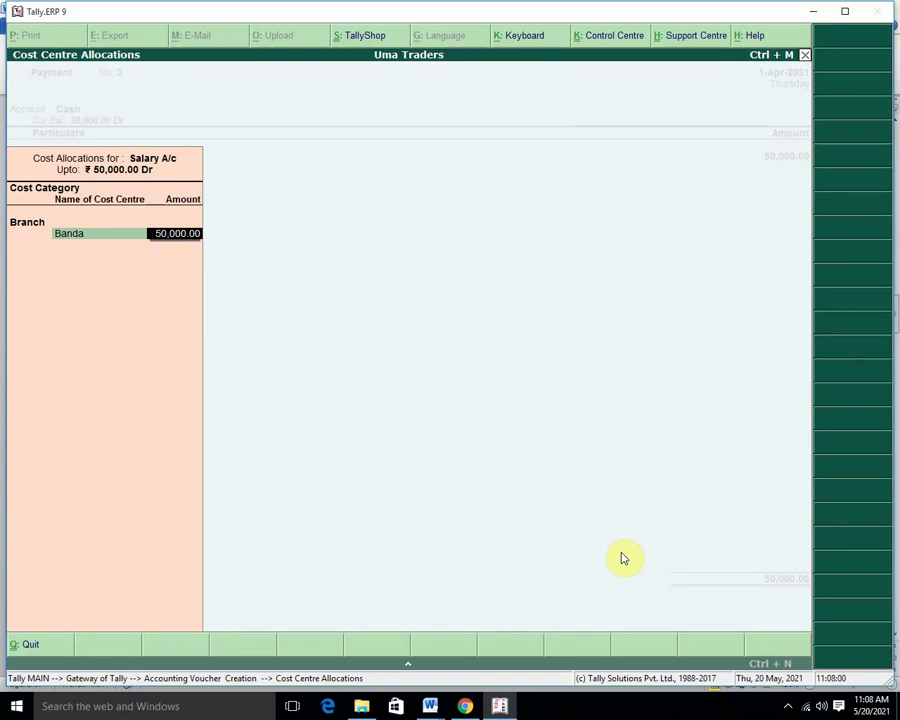
key(Delete)
key(Delete)
key(Delete)
key(Delete)
key(Delete)
key(Delete)
key(Delete)
key(Delete)
key(Delete)
key(BackSpace)
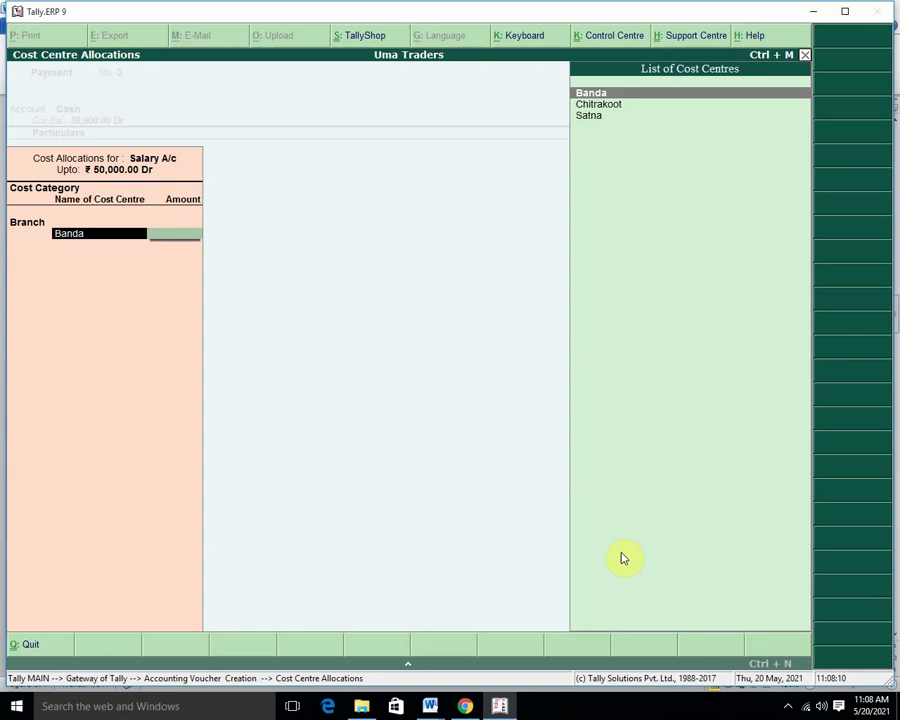
text(banda)
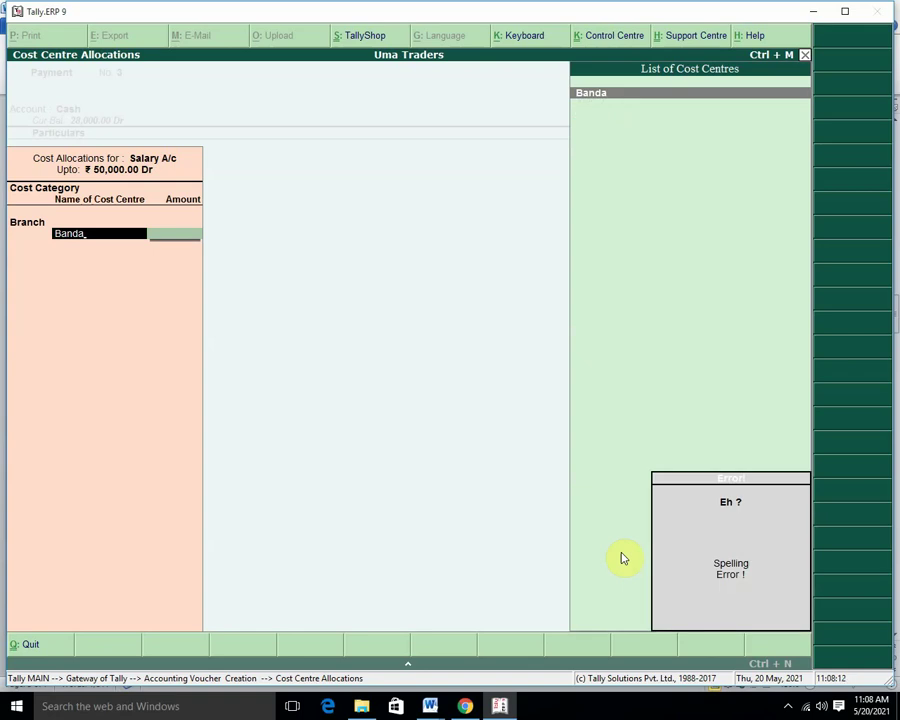
key(BackSpace)
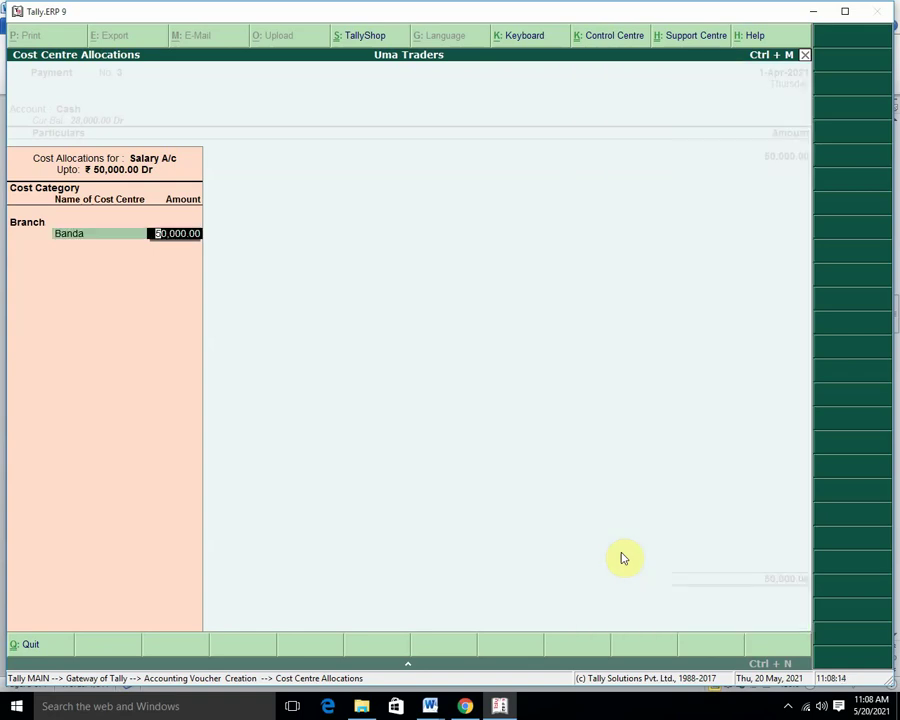
text(2,000)
key(Return)
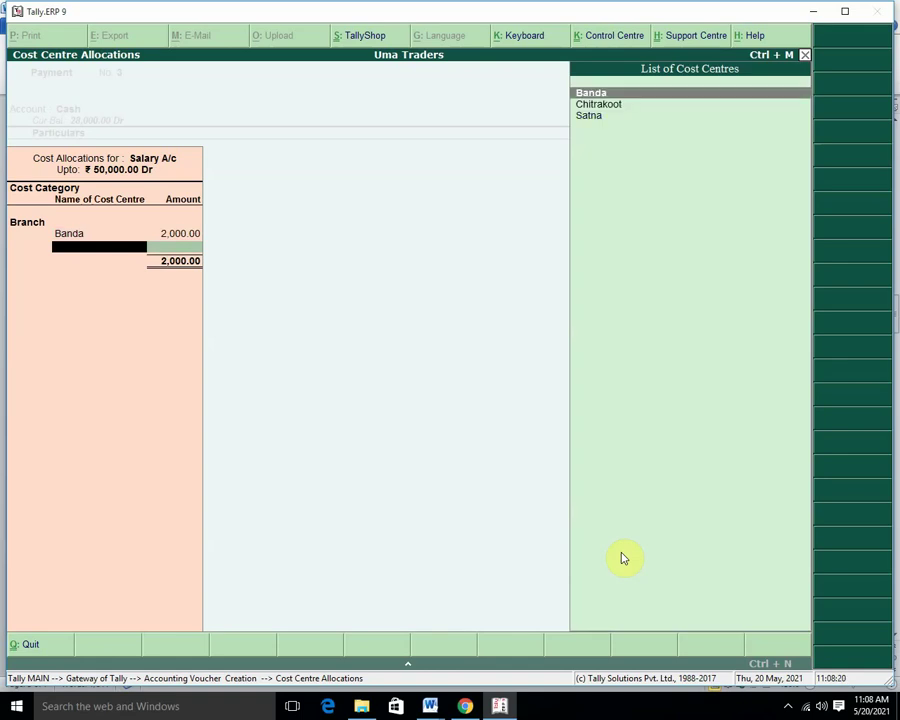
key(Down)
key(BackSpace)
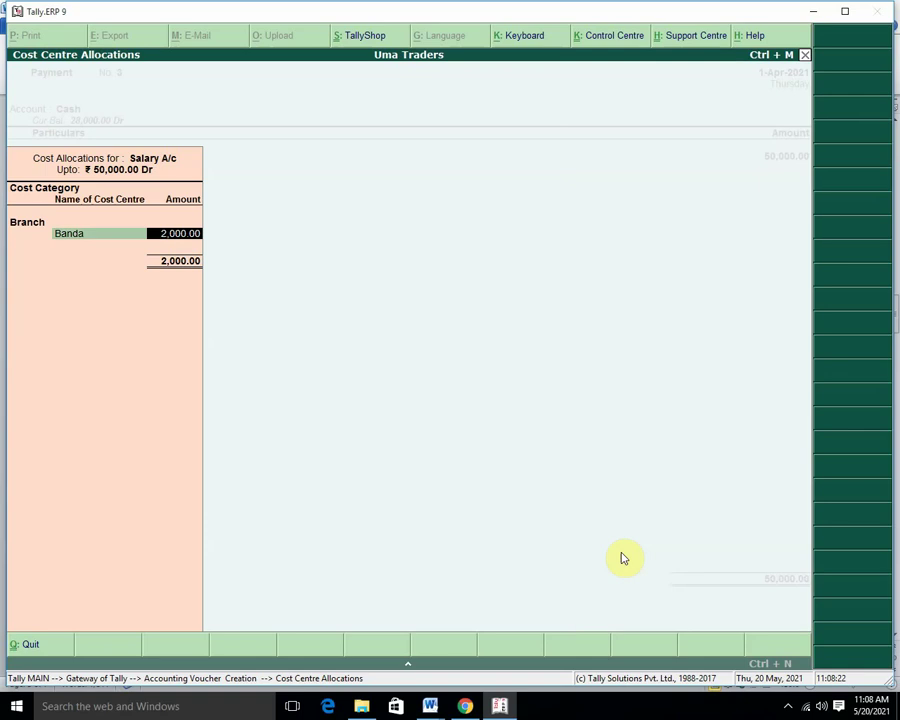
text(20,000)
key(Return)
Allocate 20,000 to Chitrakoot and the remaining 10,000 to Satna.
key(Down)
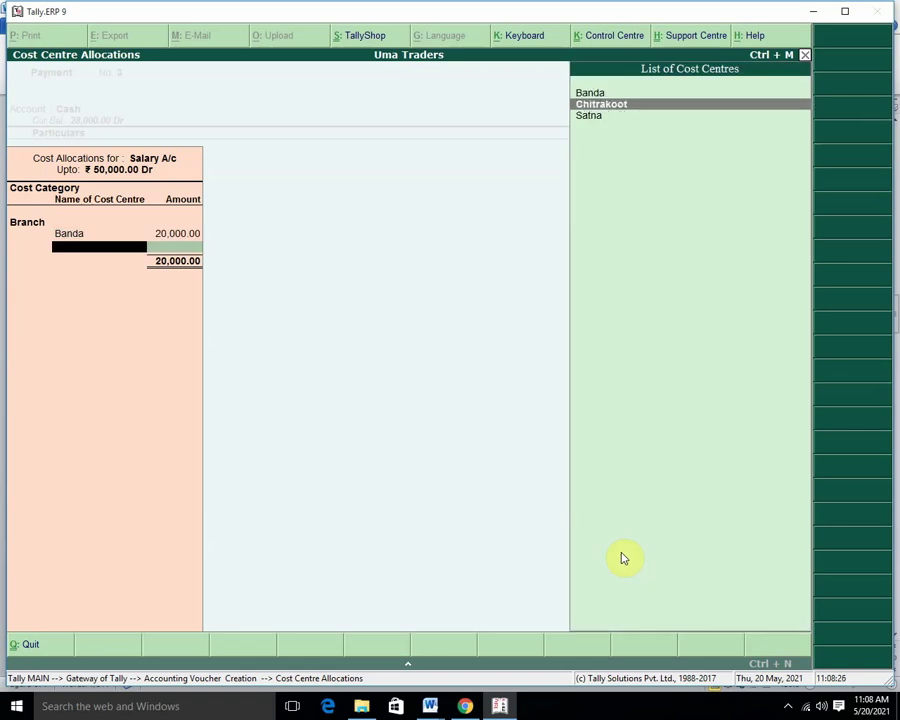
key(Return)
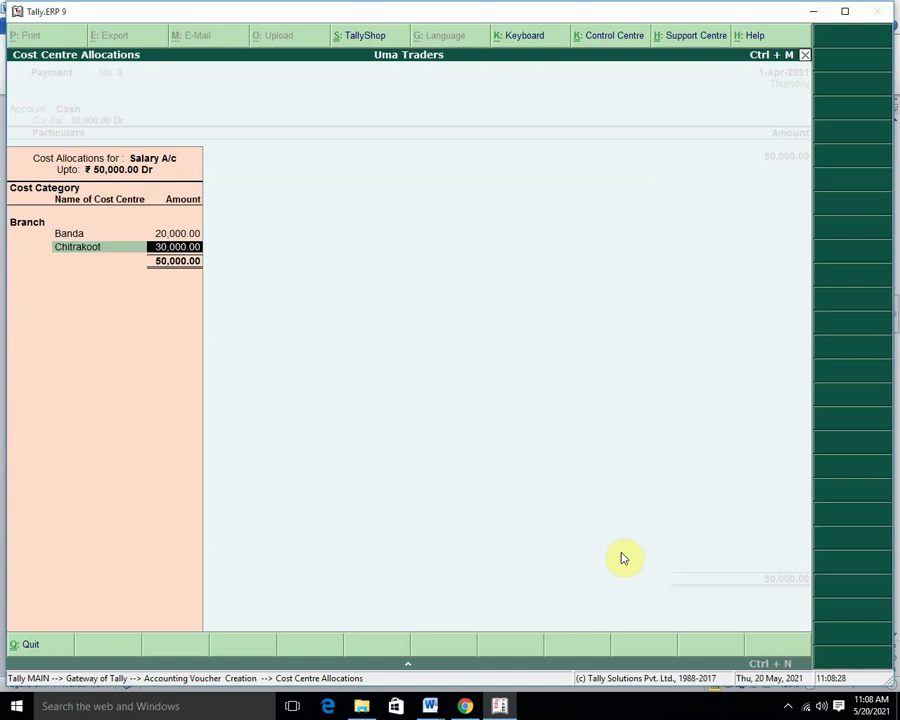
text(20000)
key(Return)
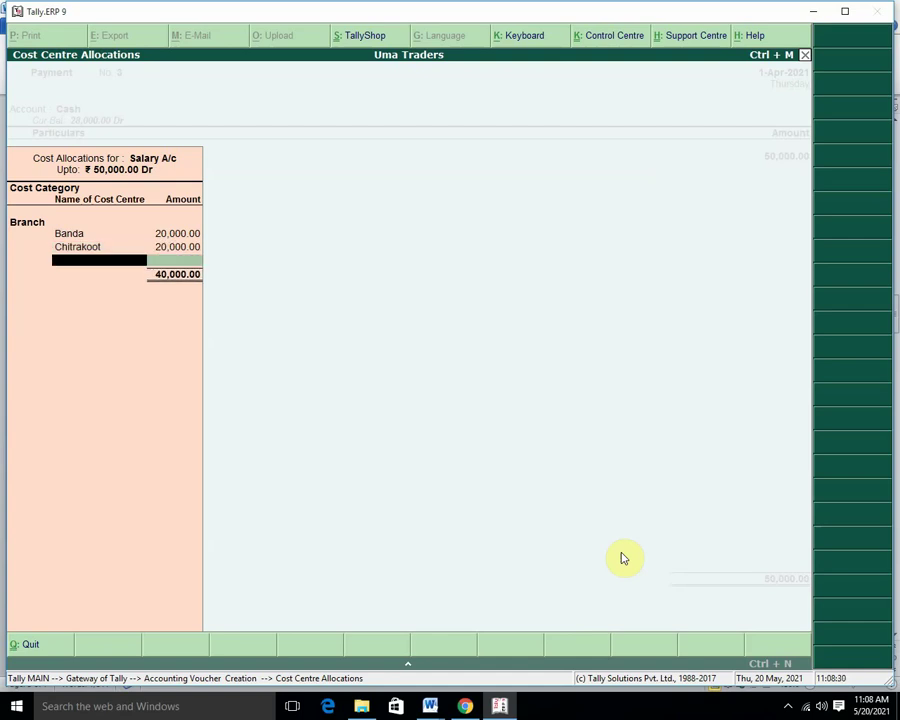
key(Down)
key(Down)
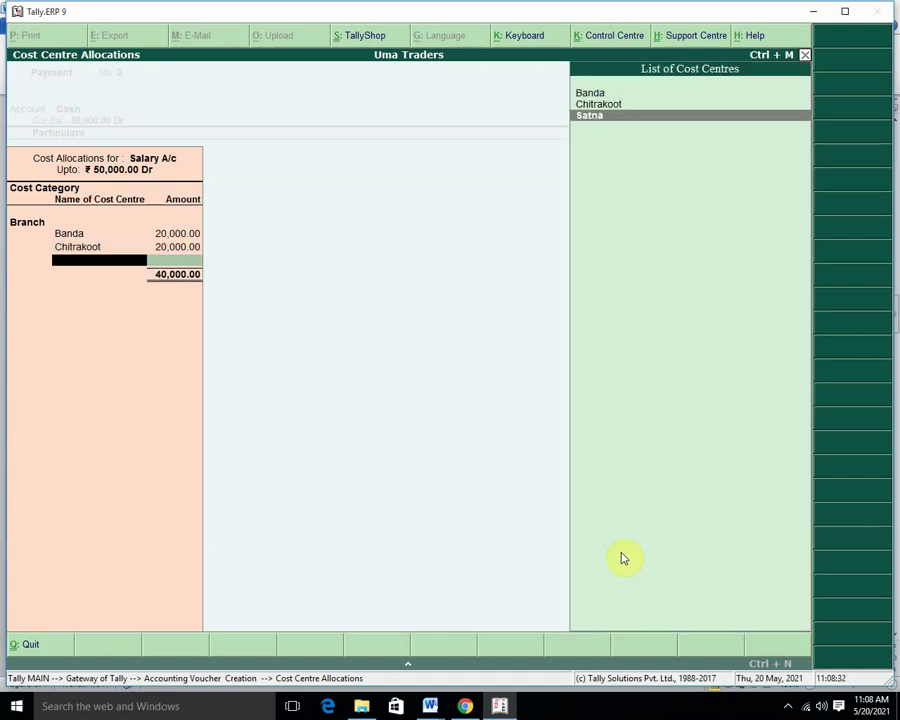
key(Return)
key(Return)
key(Return)
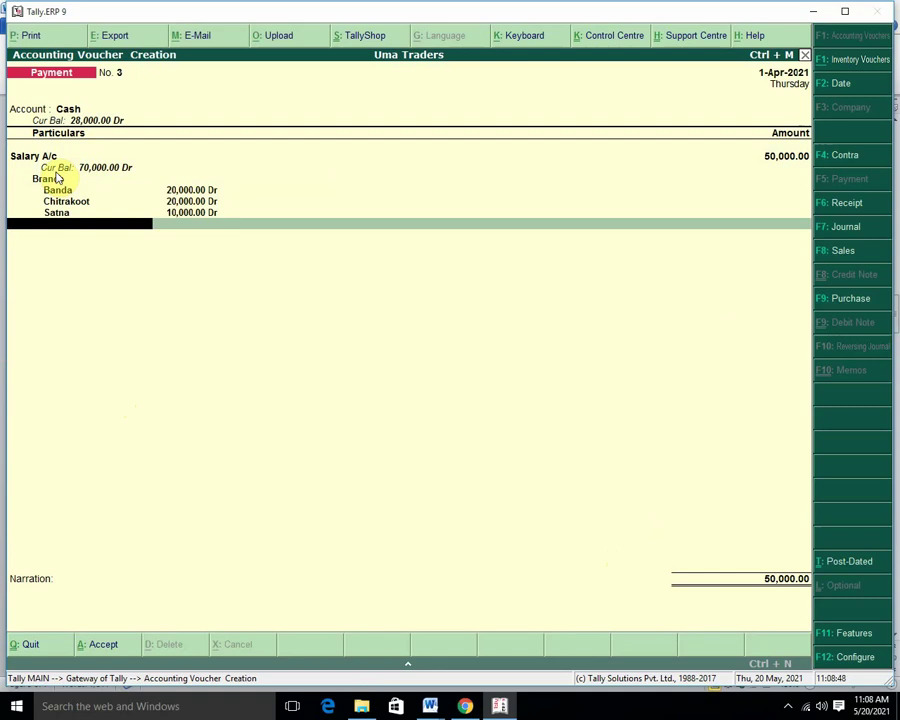
Save the payment voucher and open the Cost Category Summary report.
key(Return)
key(Return)
key(Return)
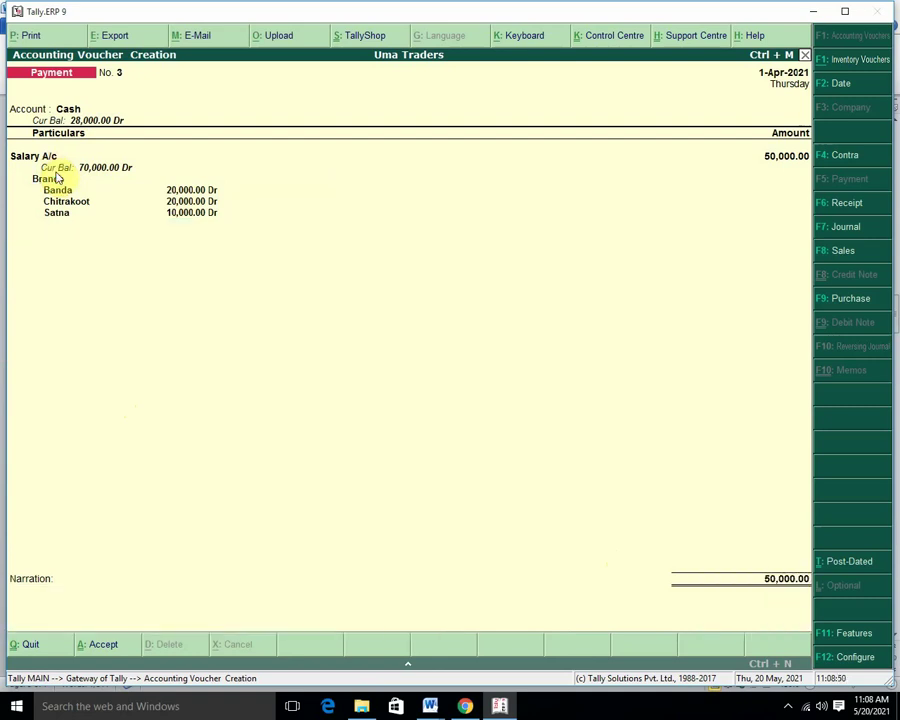
key(Escape)
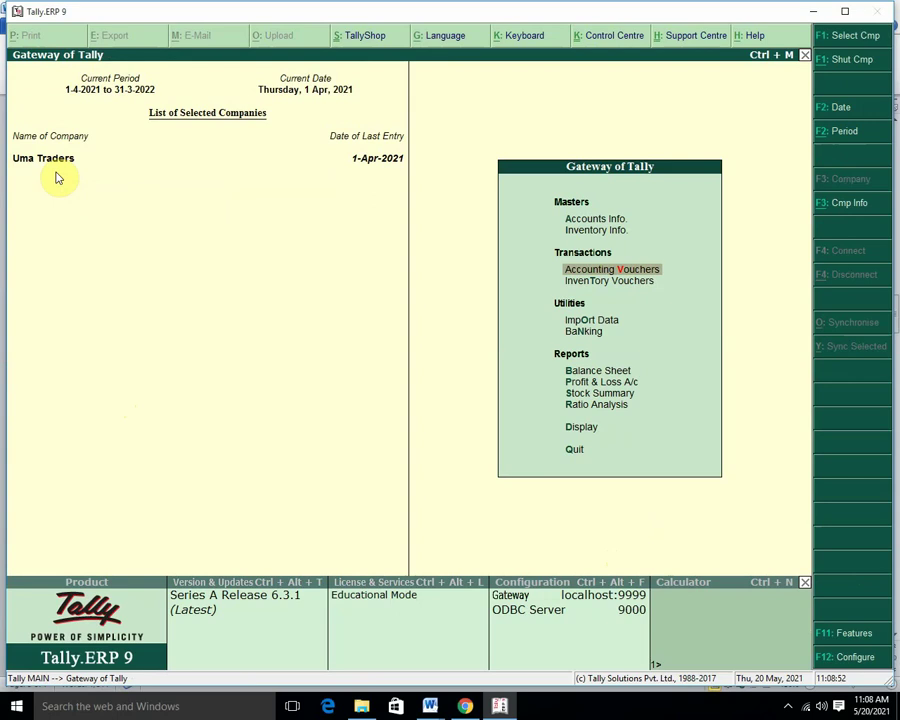
key(d)
key(Down)
key(Down)
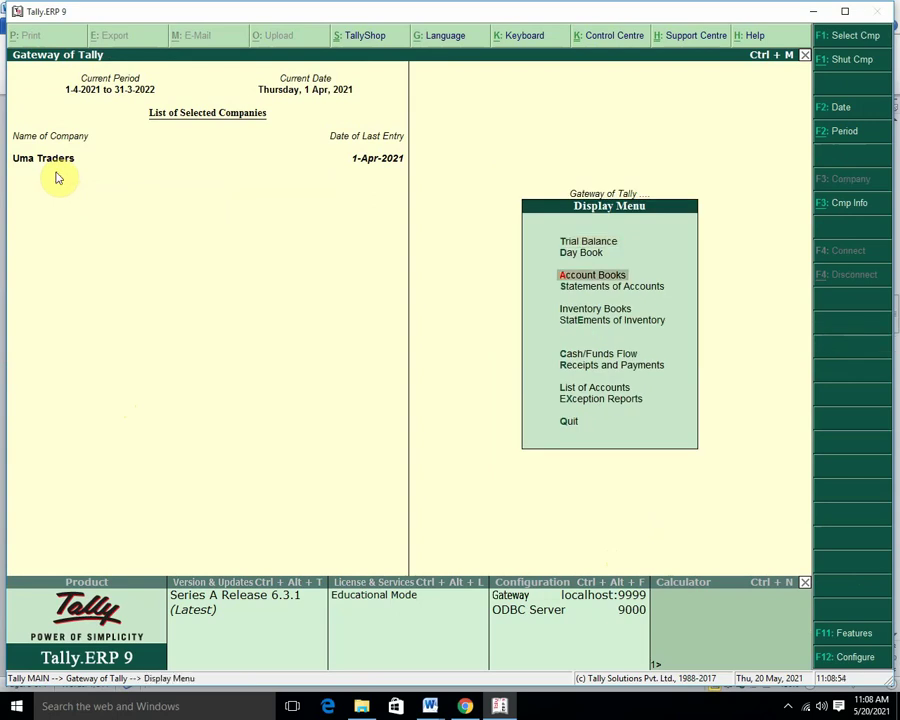
key(Down)
key(Return)
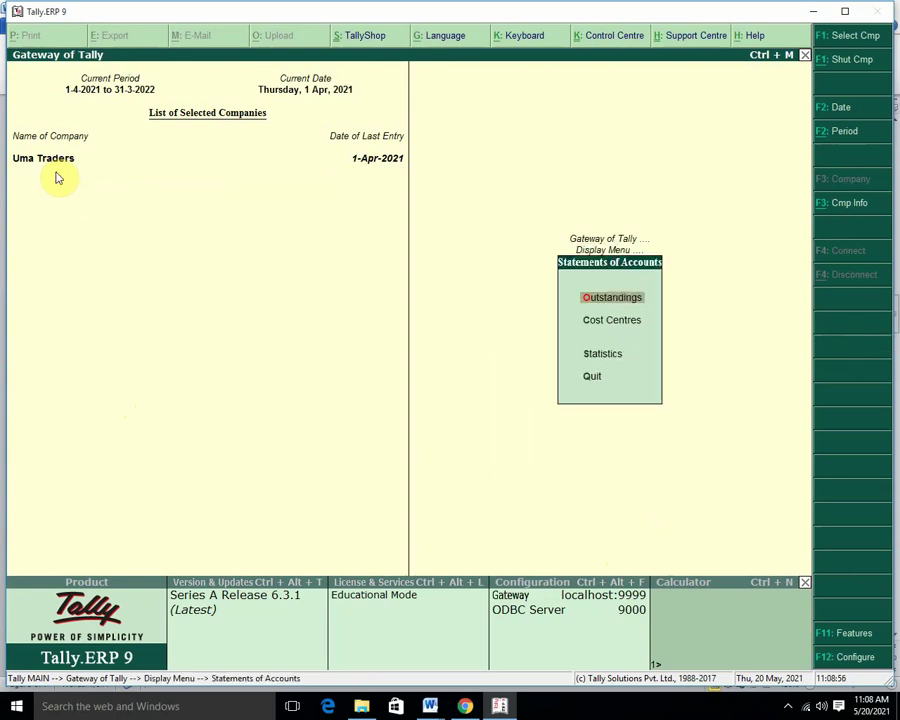
key(Down)
key(Return)
key(Return)
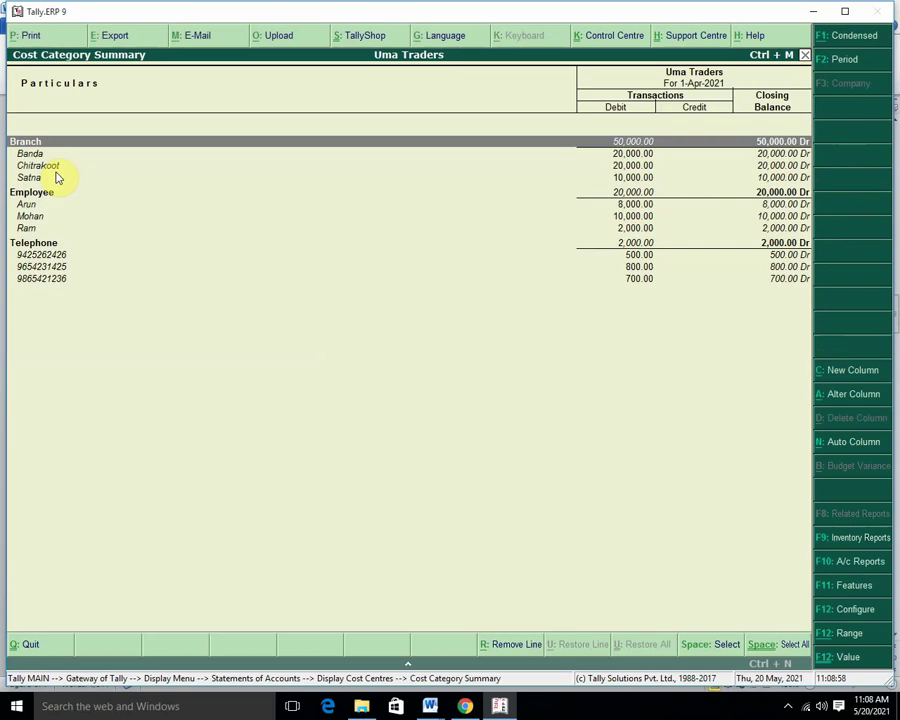
Show condensed category totals and drill into the Branch category's cost centres.
key(Down)
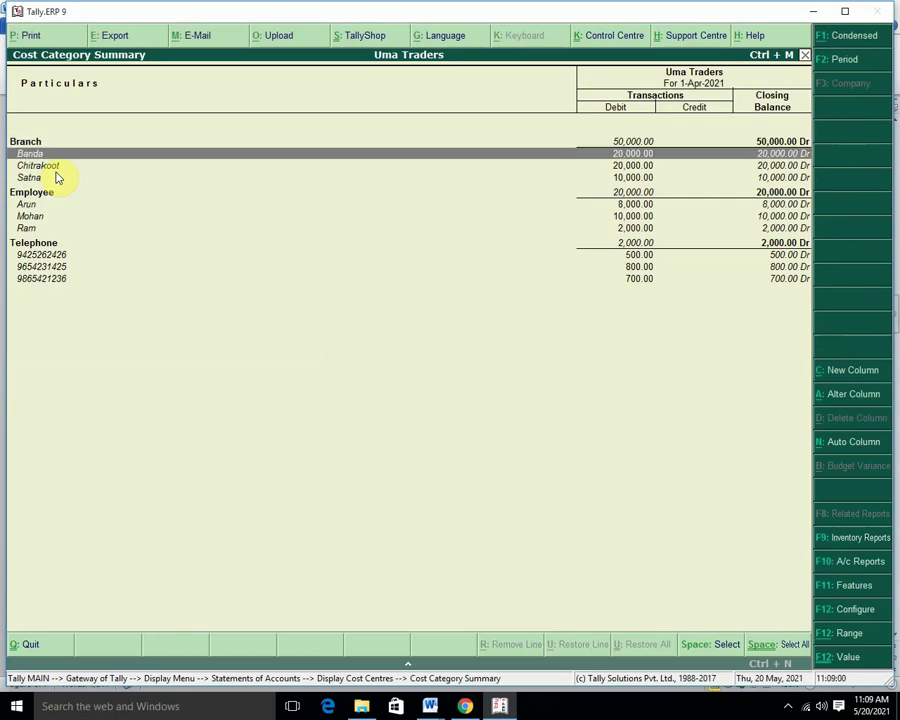
key(Up)
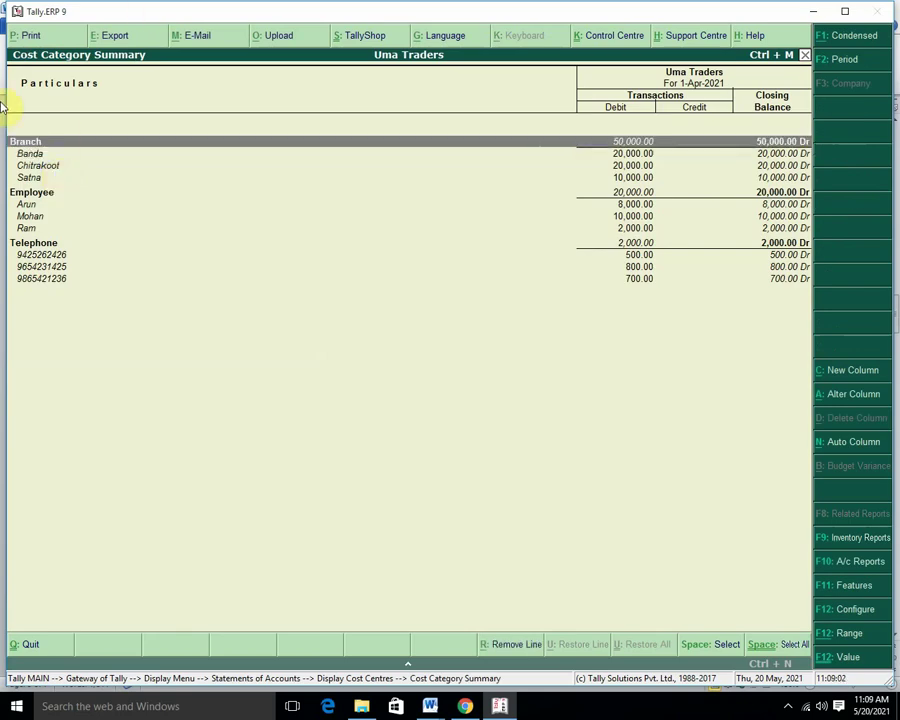
click(853, 36)
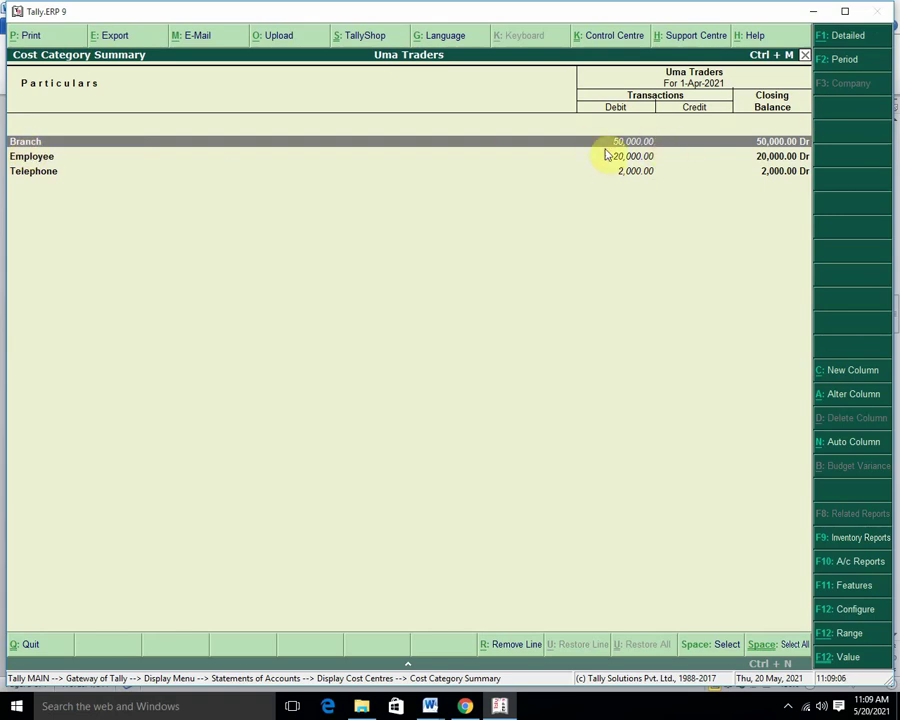
key(Return)
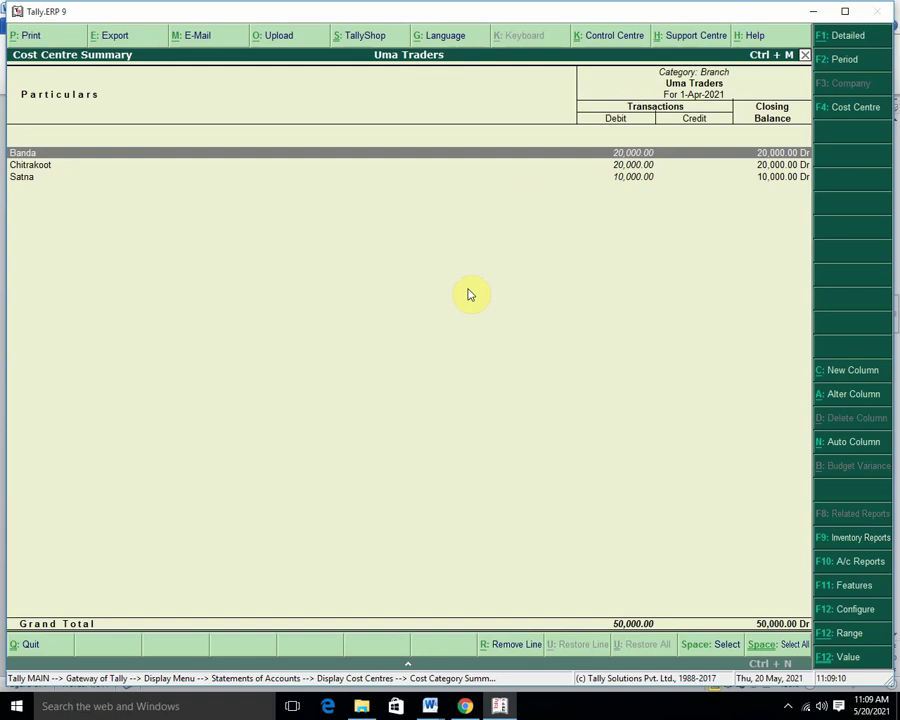
key(Down)
key(Down)
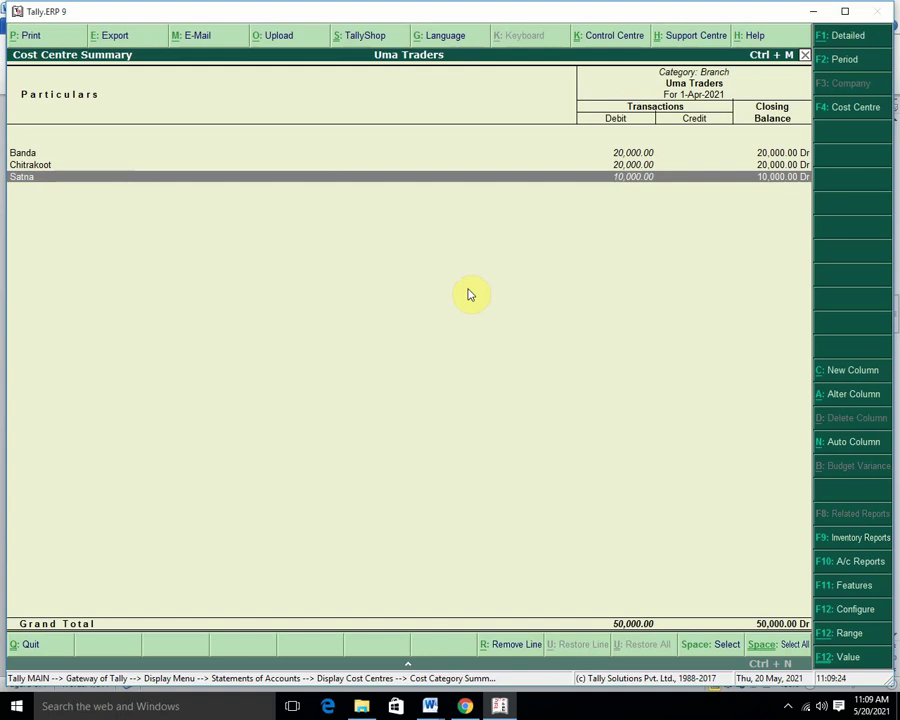
Quit Tally, minimize Word and refresh the desktop.
key(Escape)
key(Escape)
key(Escape)
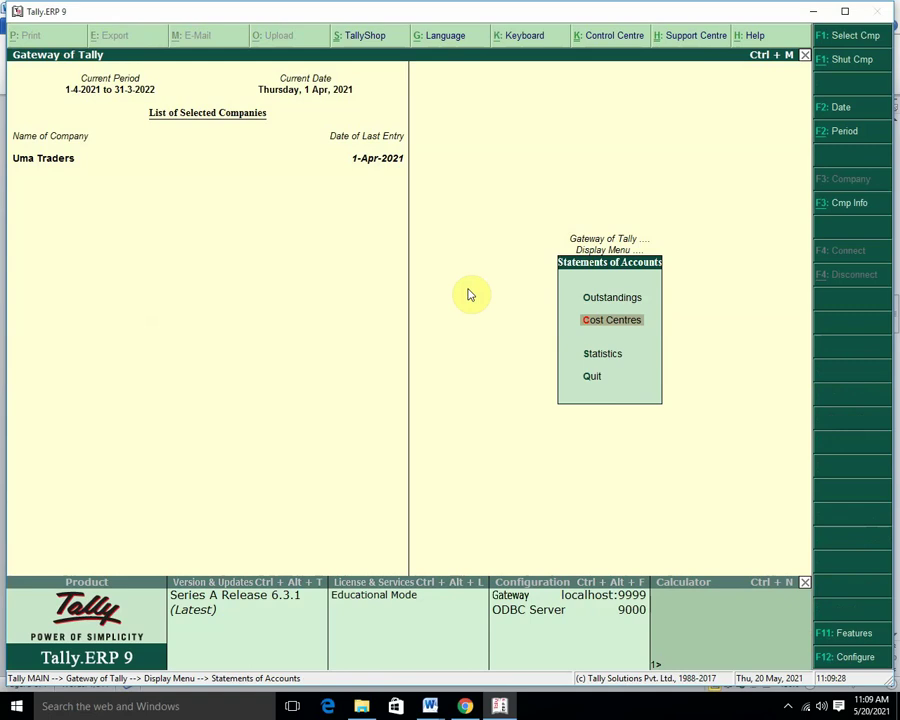
key(Escape)
key(Escape)
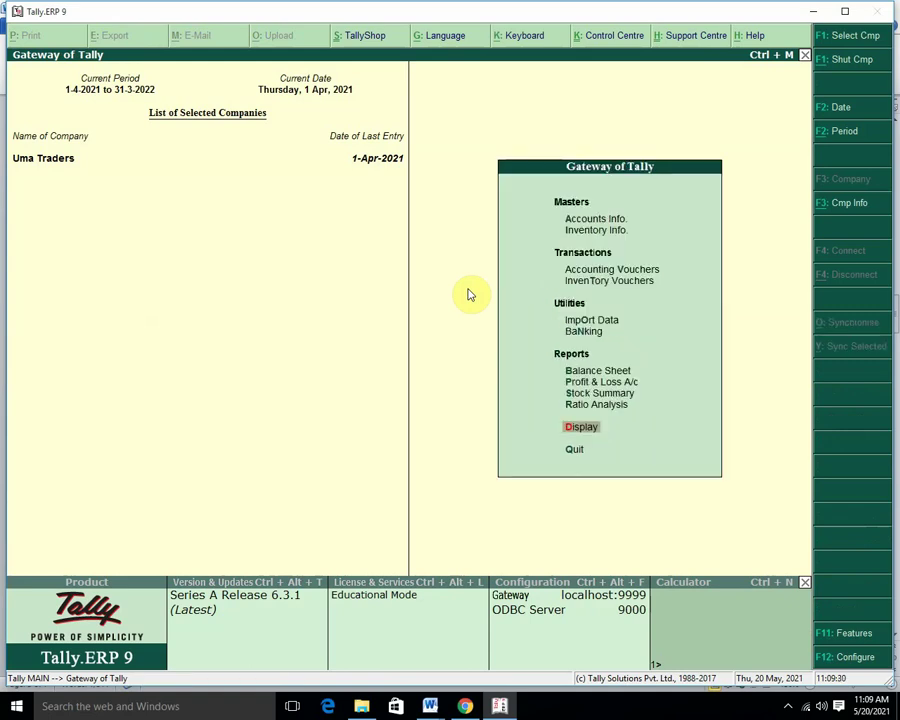
key(Escape)
key(Return)
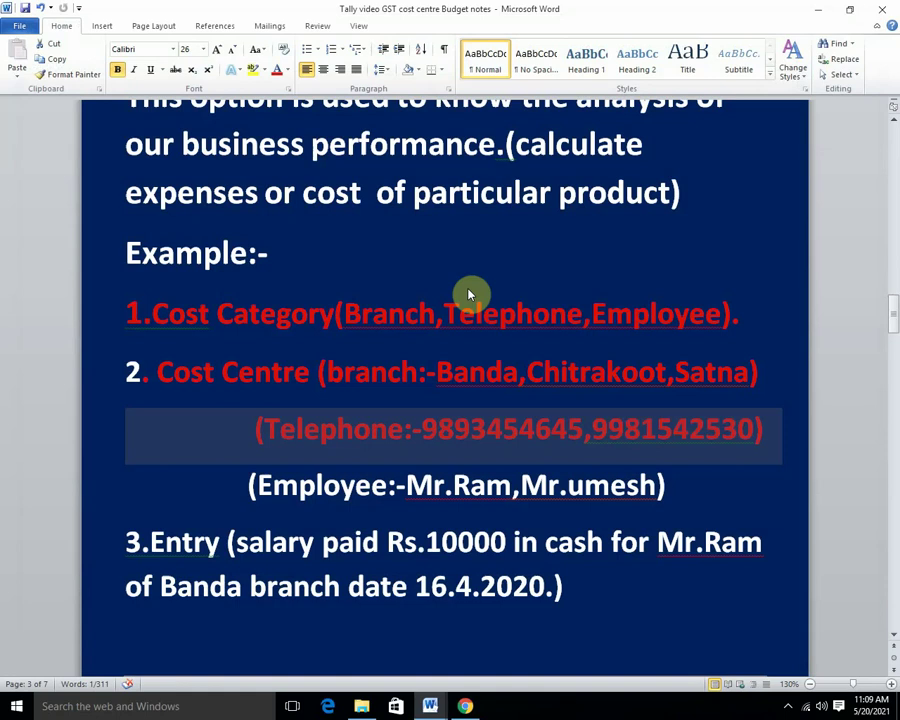
click(815, 10)
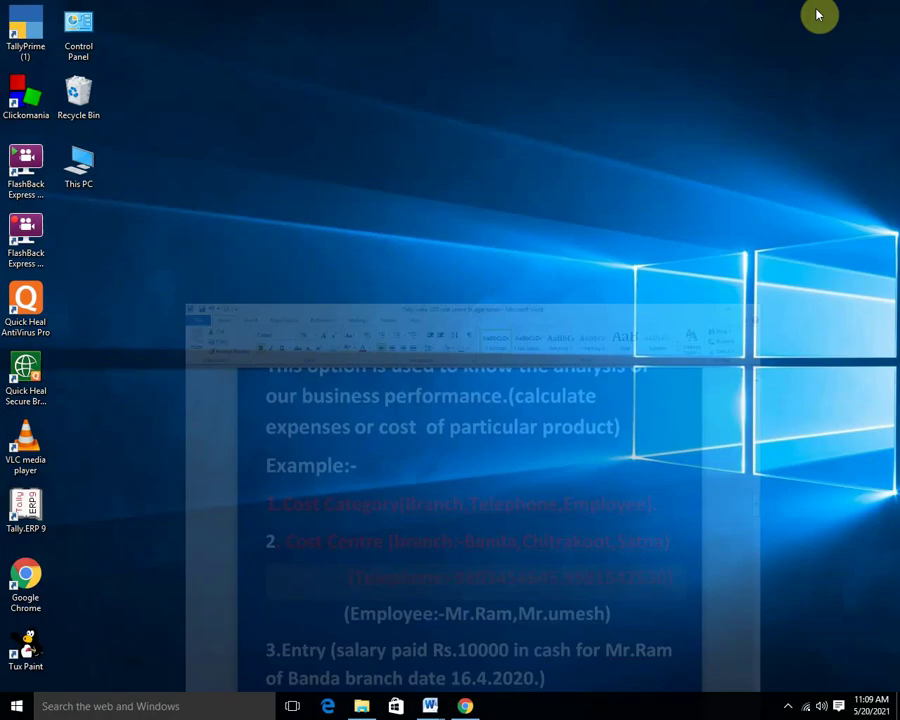
right_click(516, 114)
click(592, 153)
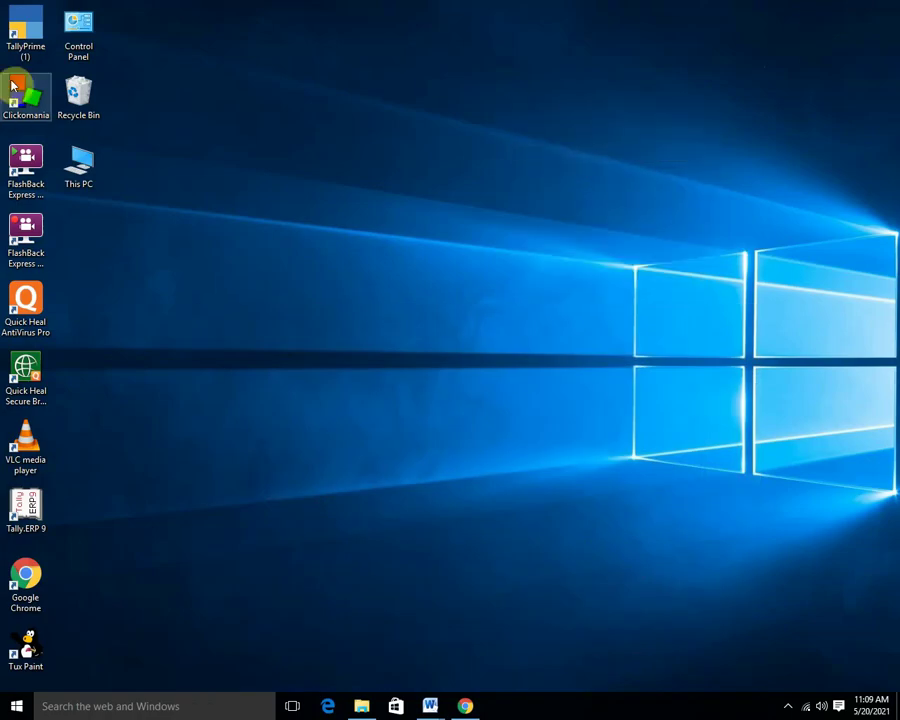
Launch TallyPrime and continue in Educational Mode to reach the company list.
click(25, 30)
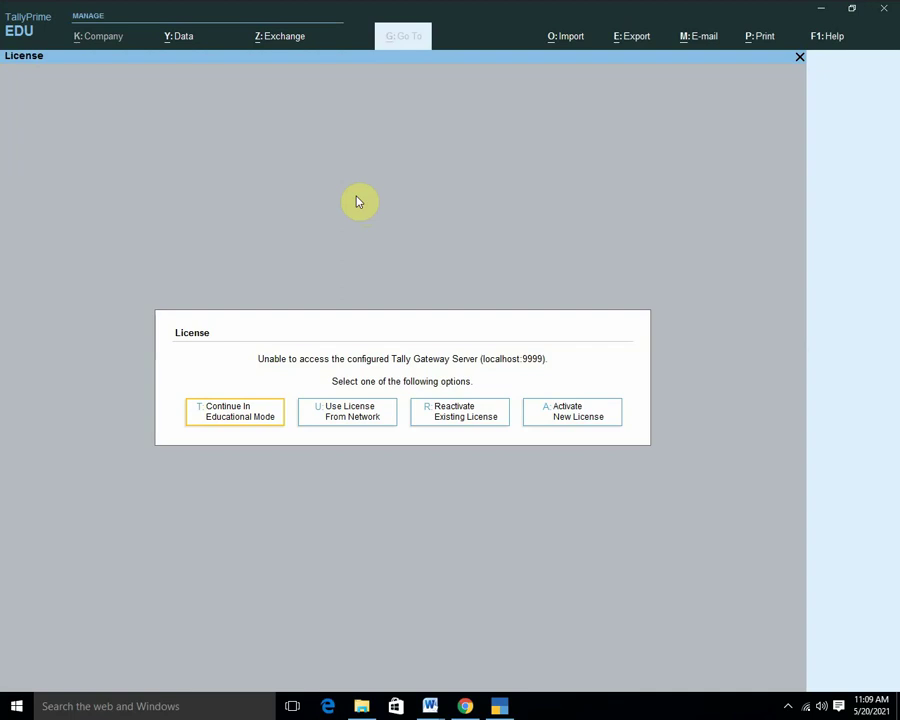
key(Return)
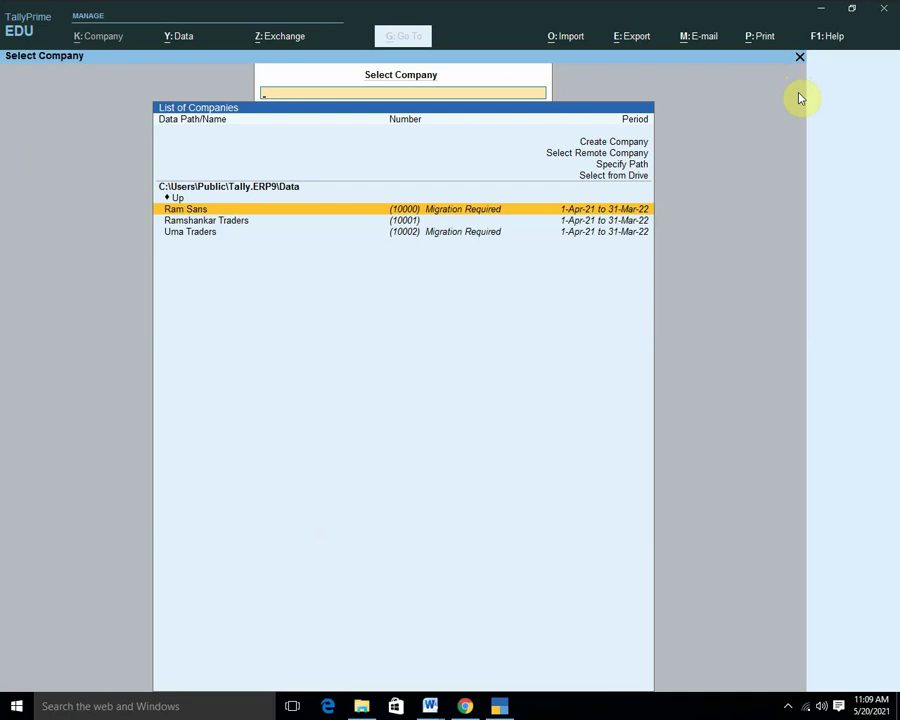
Create a company named 'Cost Centre', keeping all other details at their defaults.
click(636, 145)
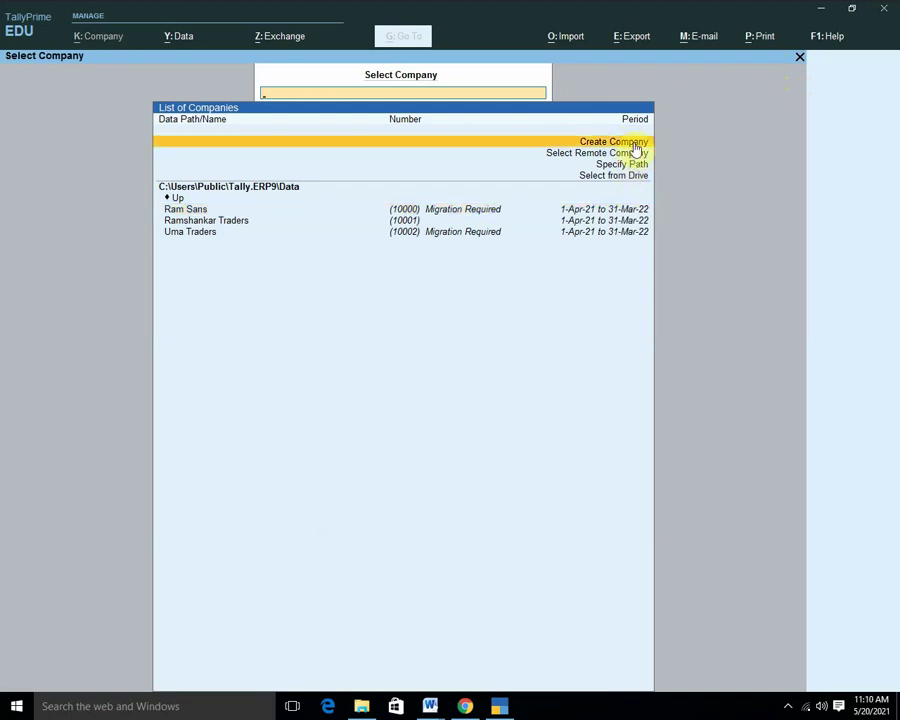
click(636, 148)
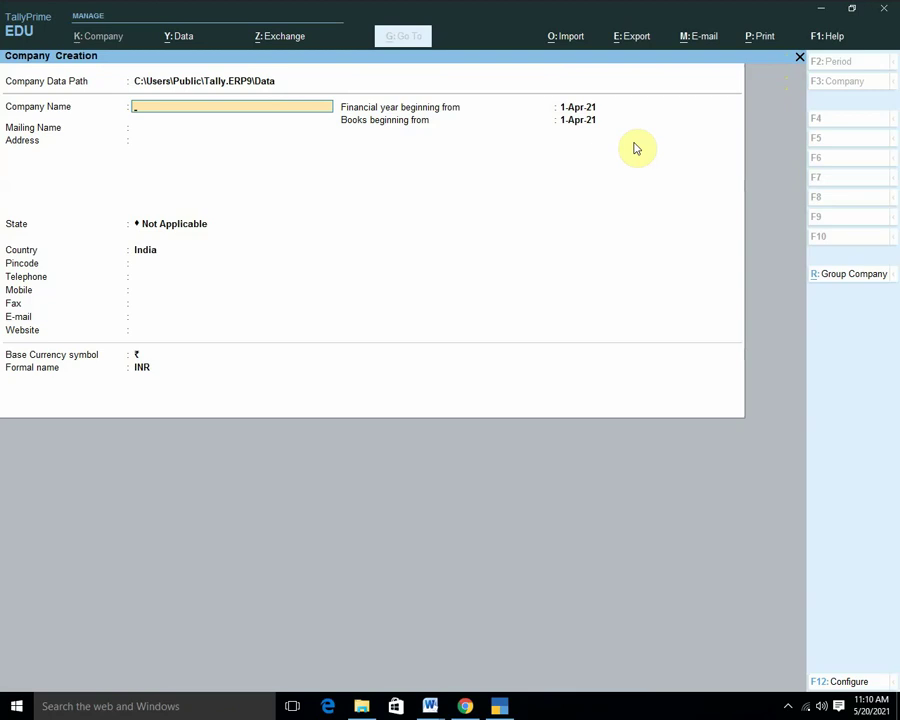
text(Cost Centre)
key(Return)
key(Return)
key(Return)
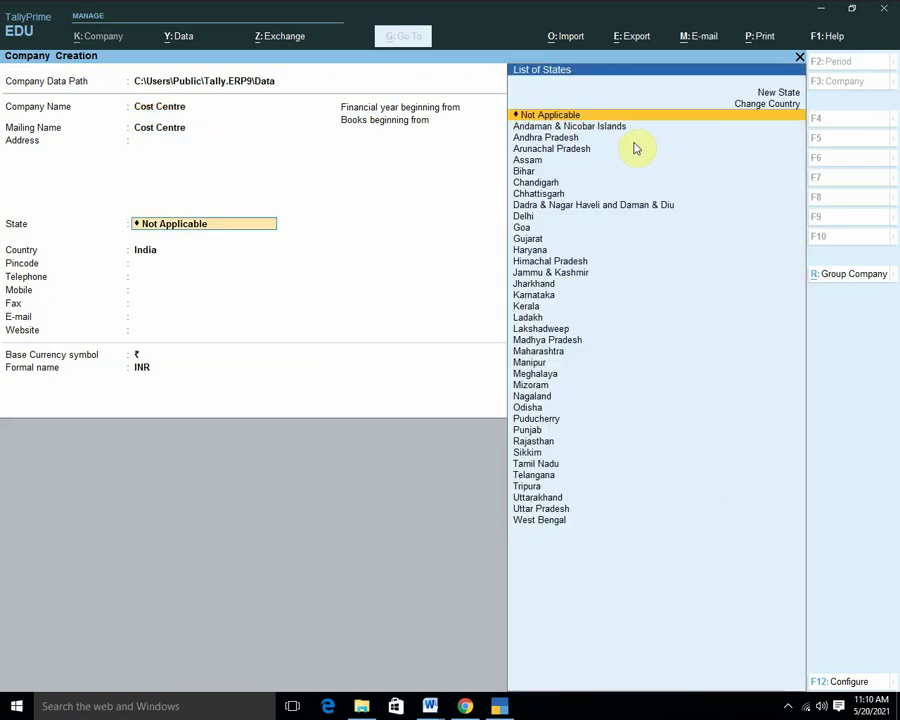
key(Return)
key(Return)
key(Return)
key(Return)
key(Return)
key(Return)
key(Return)
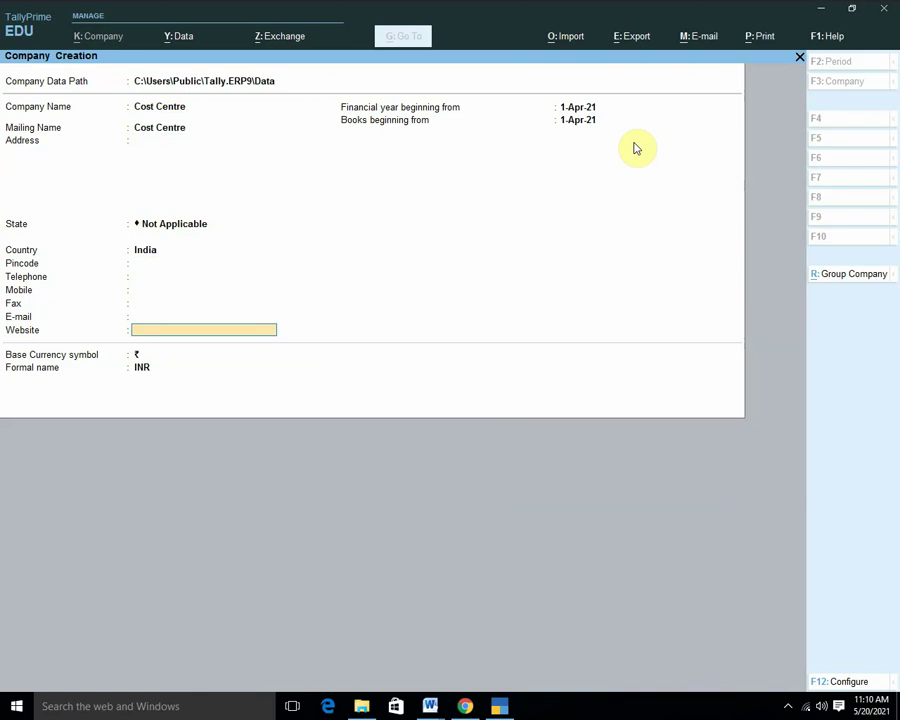
key(Return)
key(Return)
key(Return)
key(Return)
key(Return)
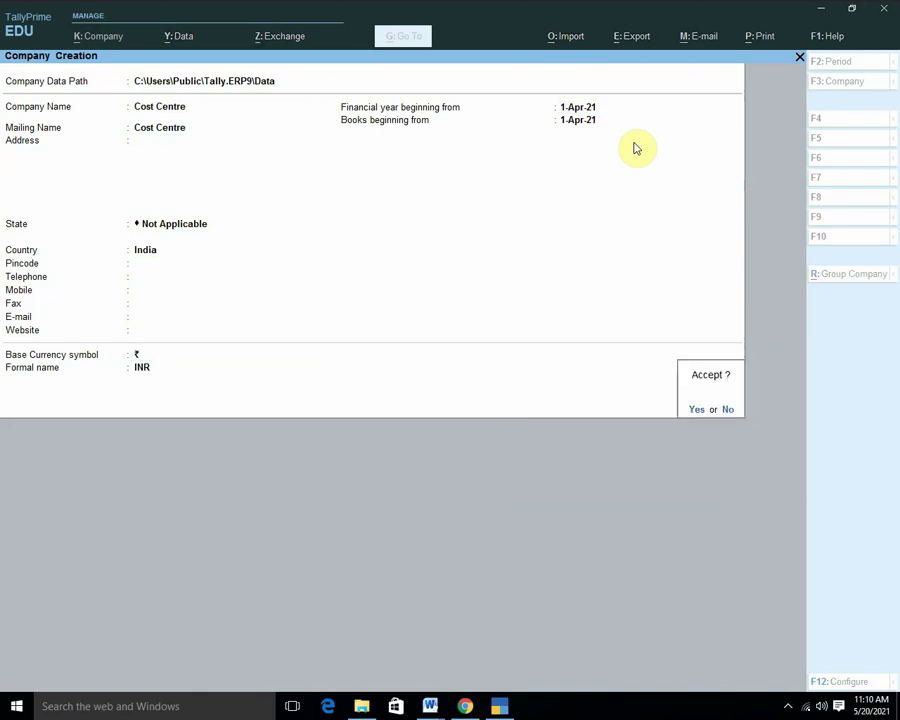
key(Return)
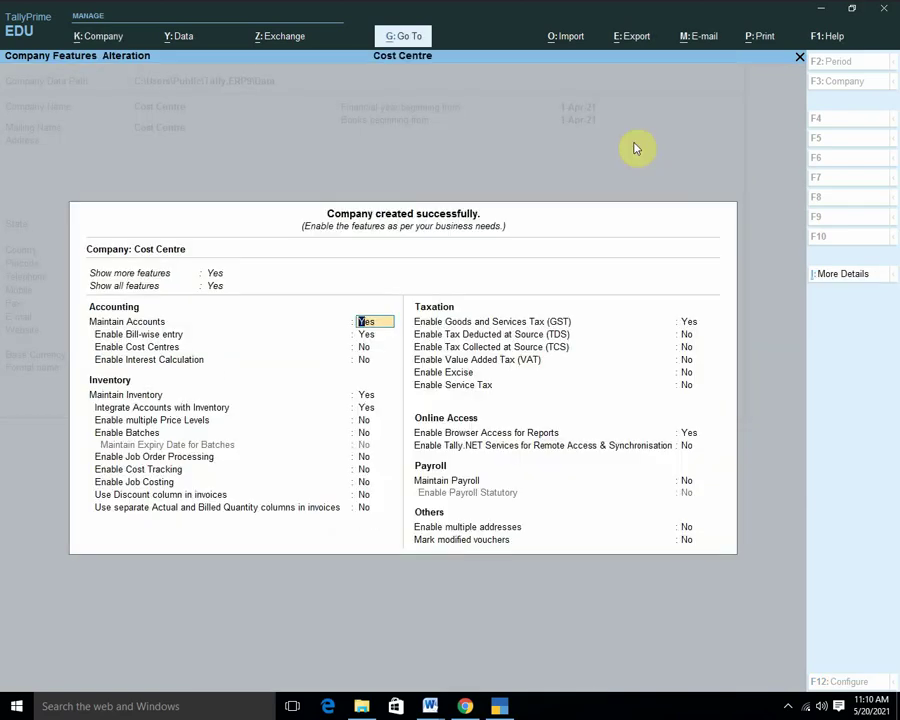
Set Enable Cost Centres to Yes and accept the default GST details.
key(Return)
key(Return)
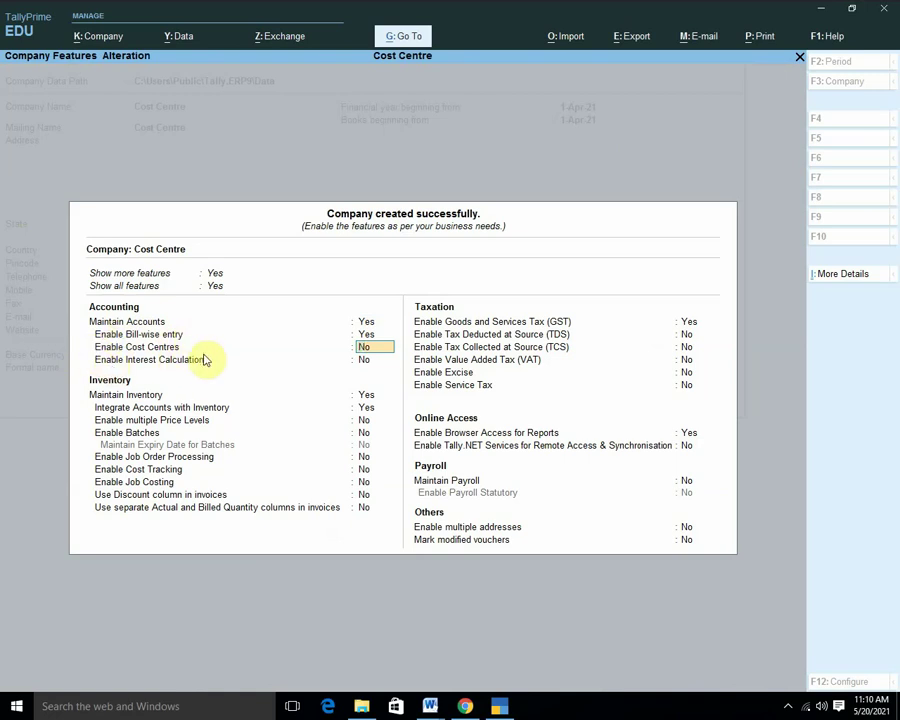
text(y)
key(Return)
key(Return)
key(Return)
key(Return)
key(Return)
key(Return)
key(Return)
key(Return)
key(Return)
key(Return)
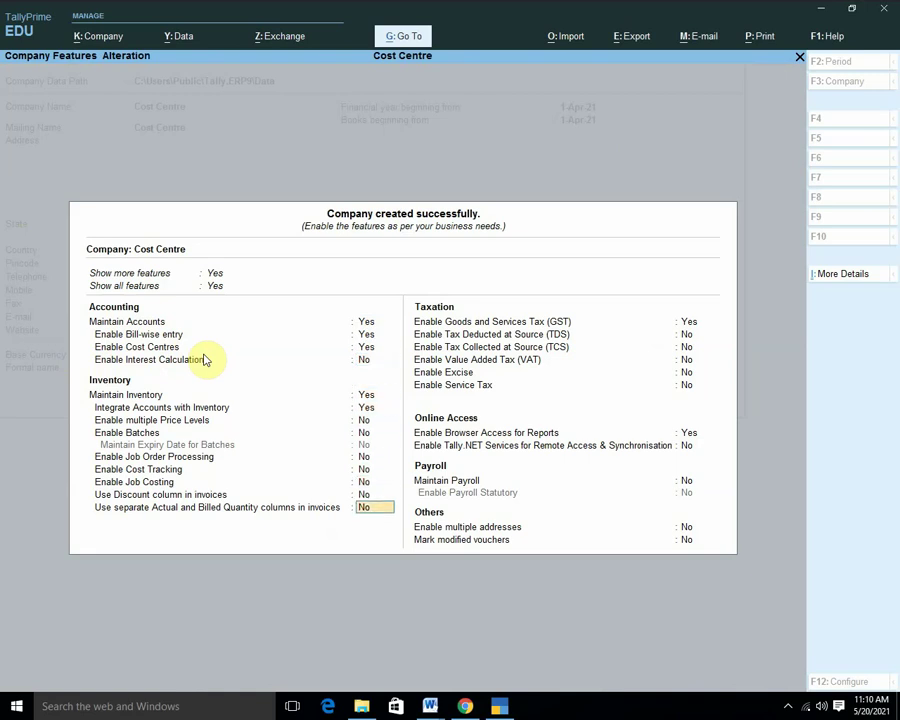
key(Return)
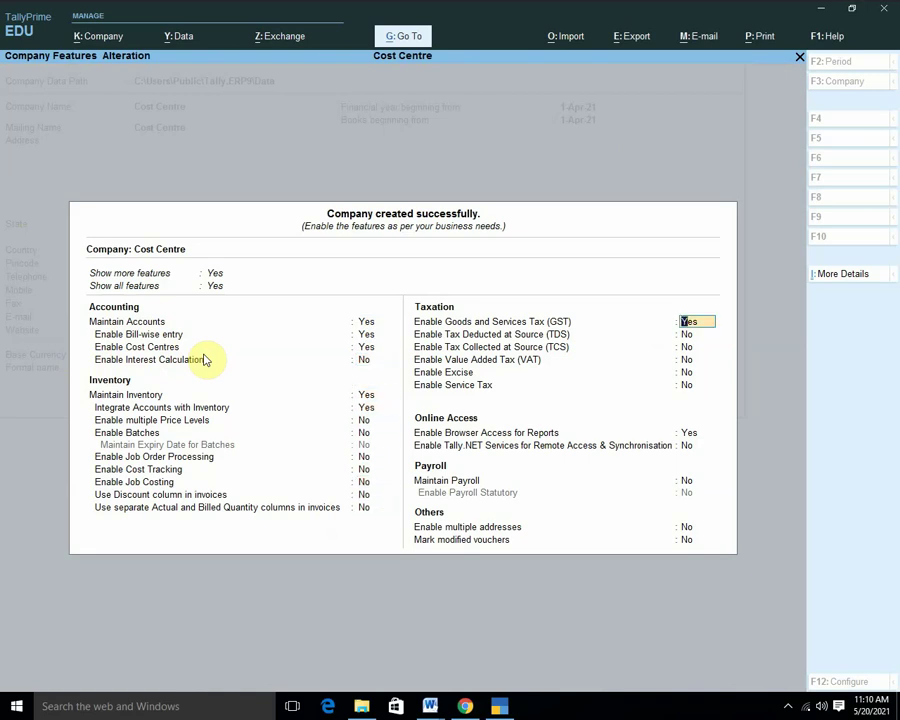
key(Return)
key(Return)
key(Return)
key(Return)
key(Return)
key(Return)
key(Return)
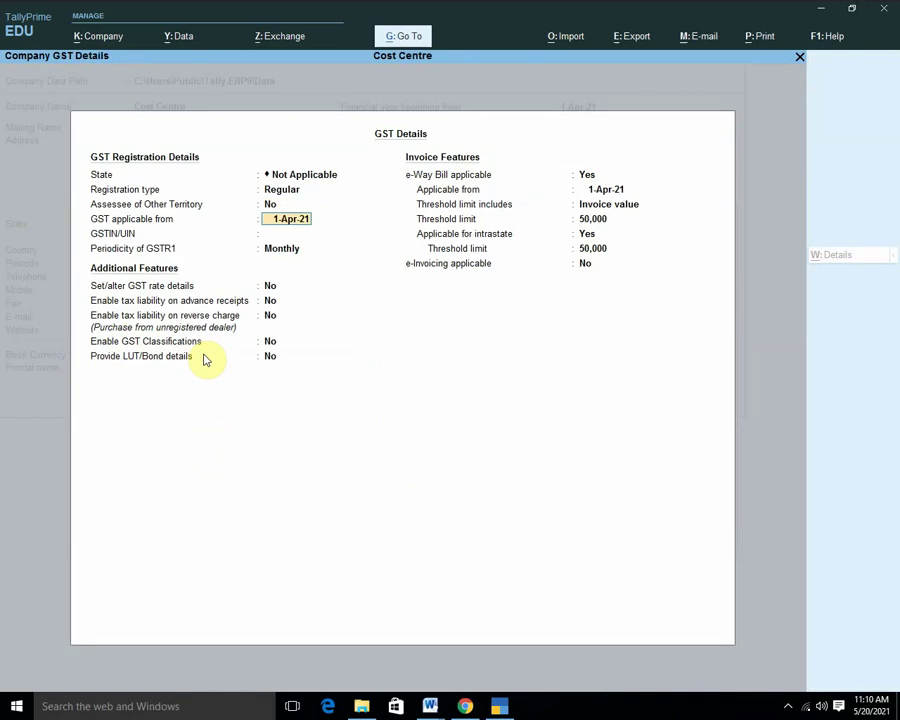
key(Return)
key(Return)
key(Return)
key(Return)
key(Return)
key(Return)
key(Return)
key(Return)
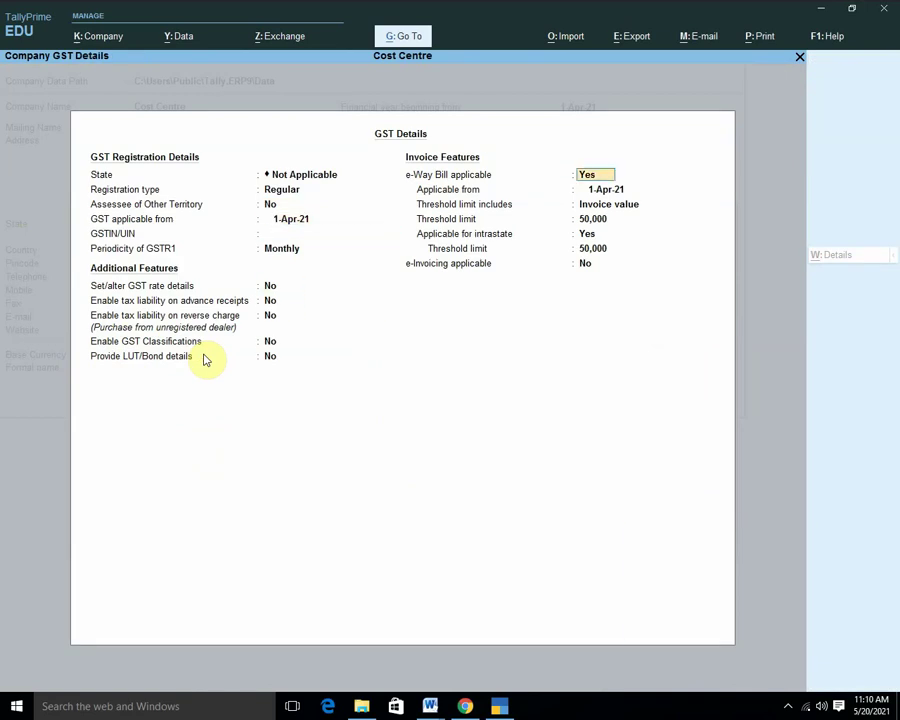
key(Return)
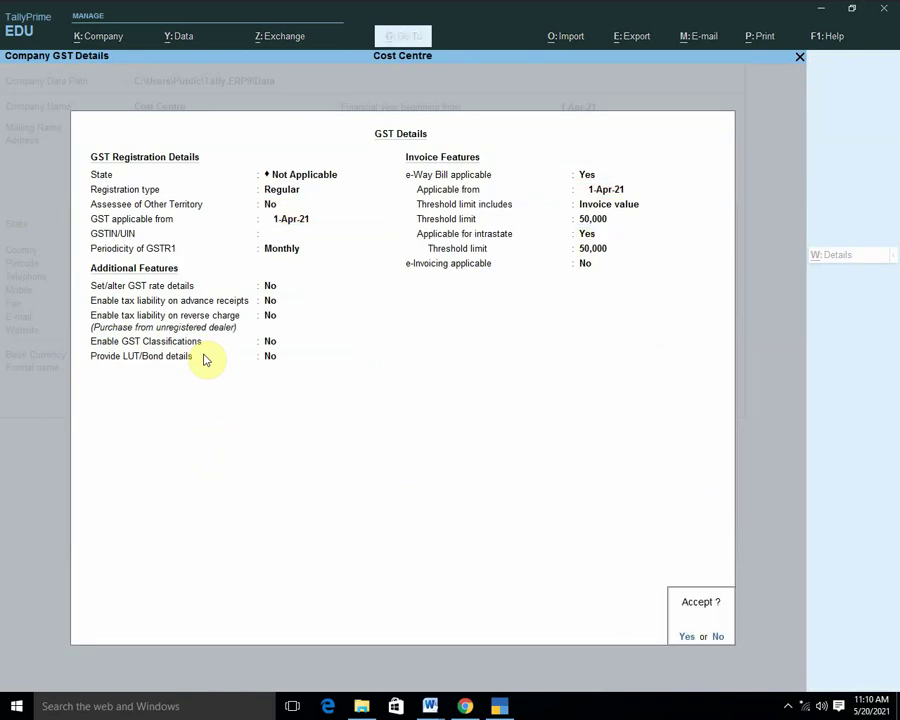
key(Return)
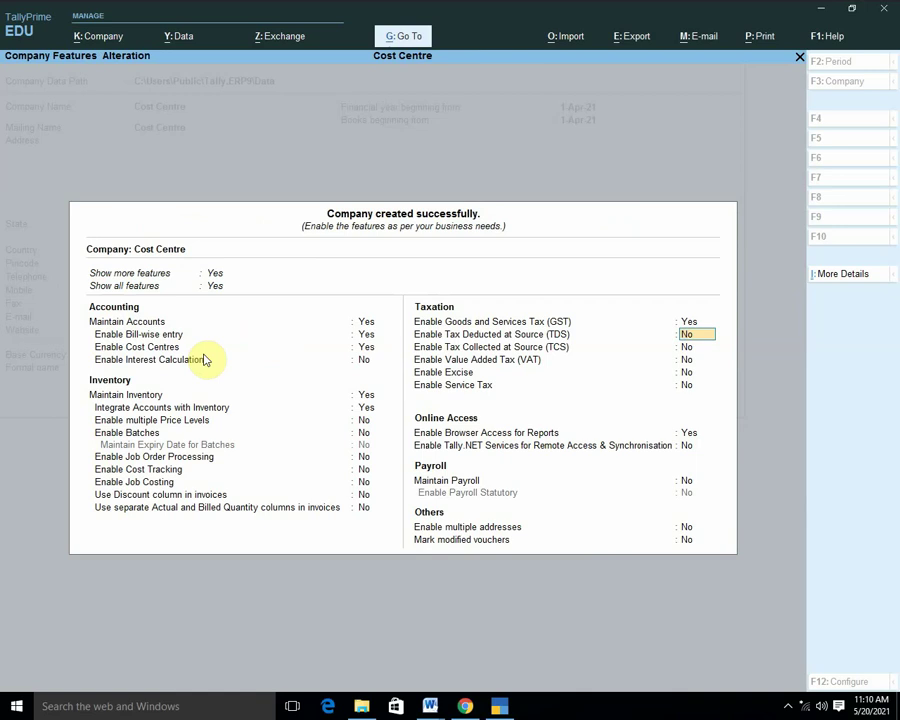
Accept the company features and bring up the master creation list.
key(Return)
key(Return)
key(Return)
key(Return)
key(Return)
key(Return)
key(Return)
key(Return)
key(Return)
key(Return)
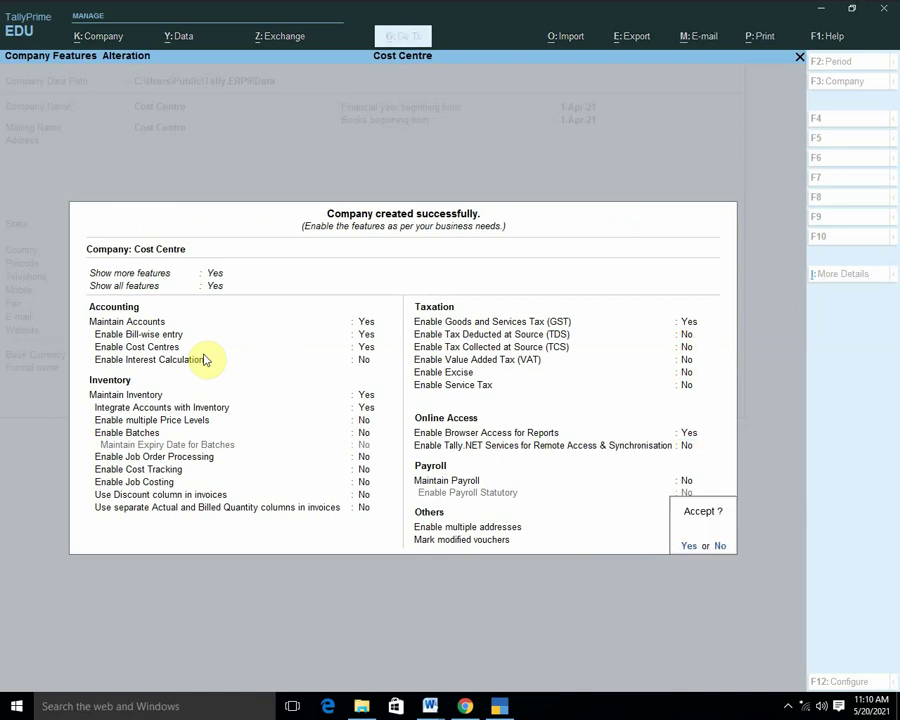
key(Return)
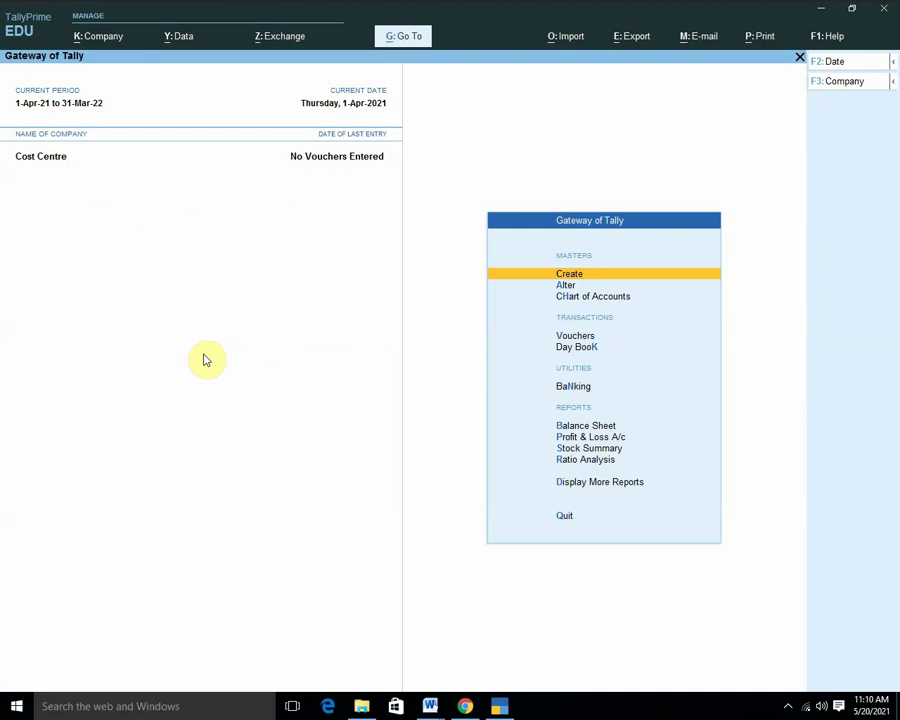
key(Return)
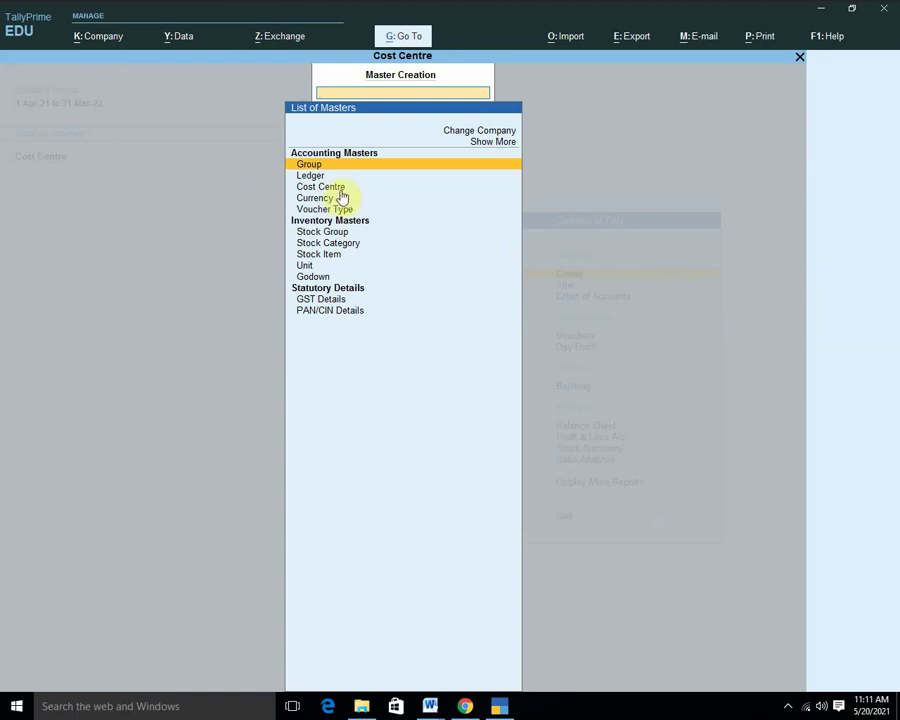
Open the existing Primary Cost Category for alteration from the expanded masters list.
click(498, 146)
click(499, 147)
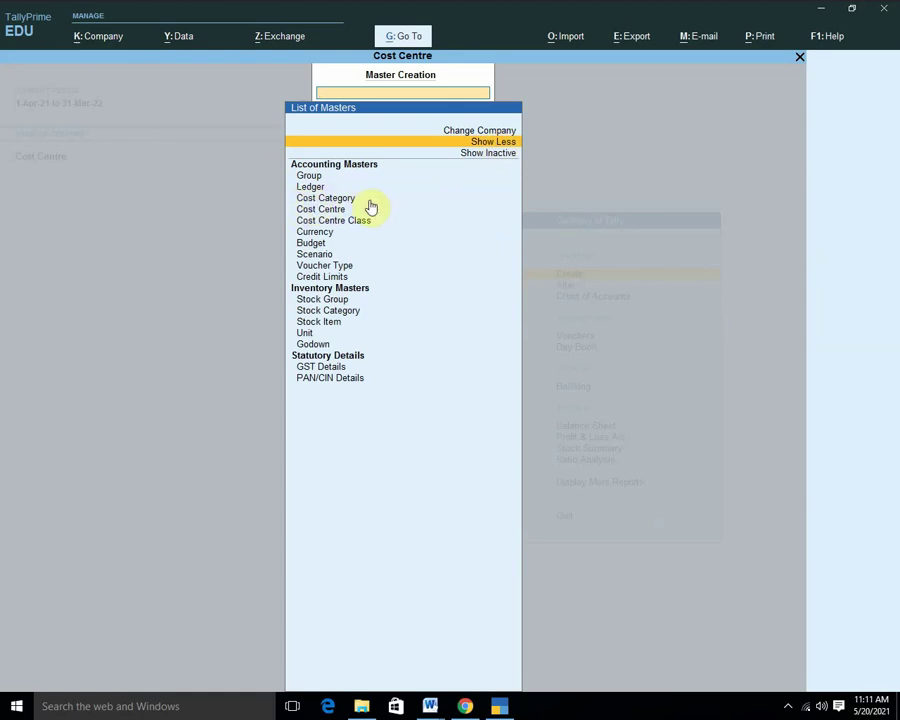
key(Down)
key(Down)
key(Down)
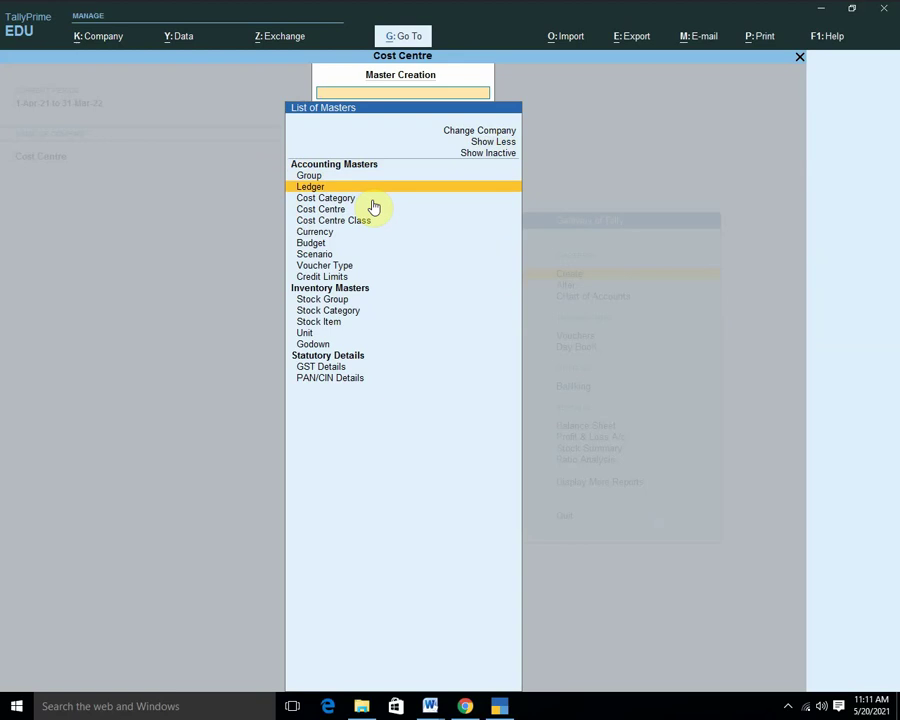
key(Down)
key(Return)
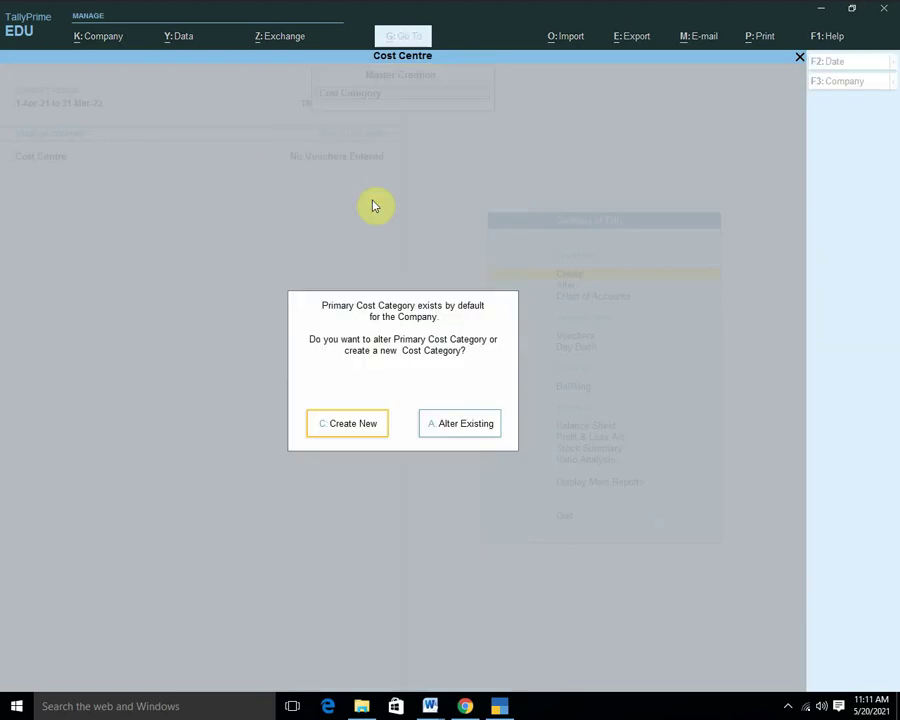
key(Right)
key(Return)
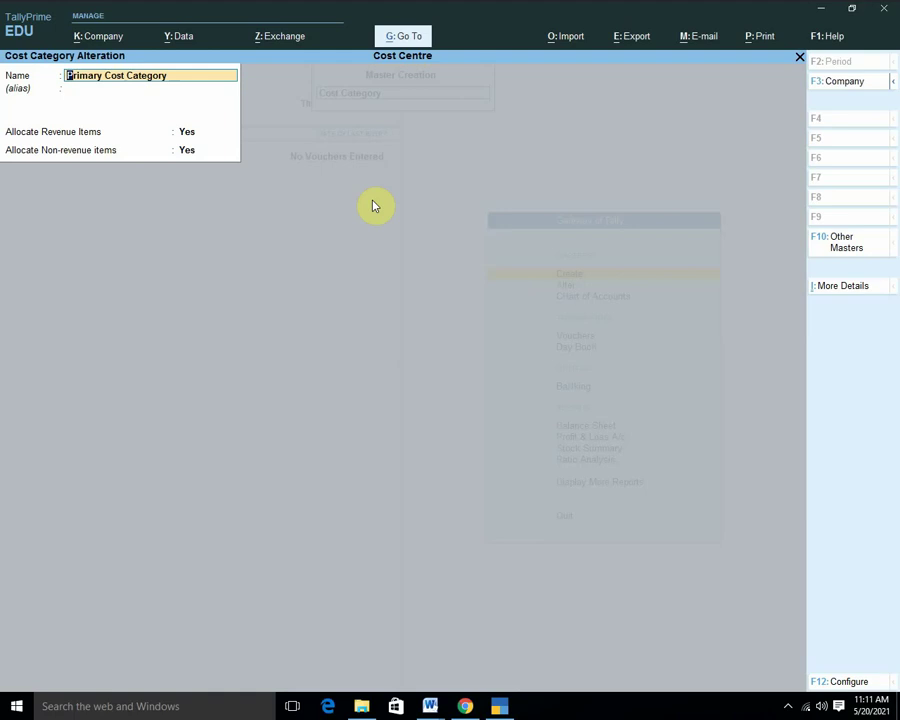
Rename it to 'Salary', set Allocate Non-revenue items to No, and save.
key(BackSpace)
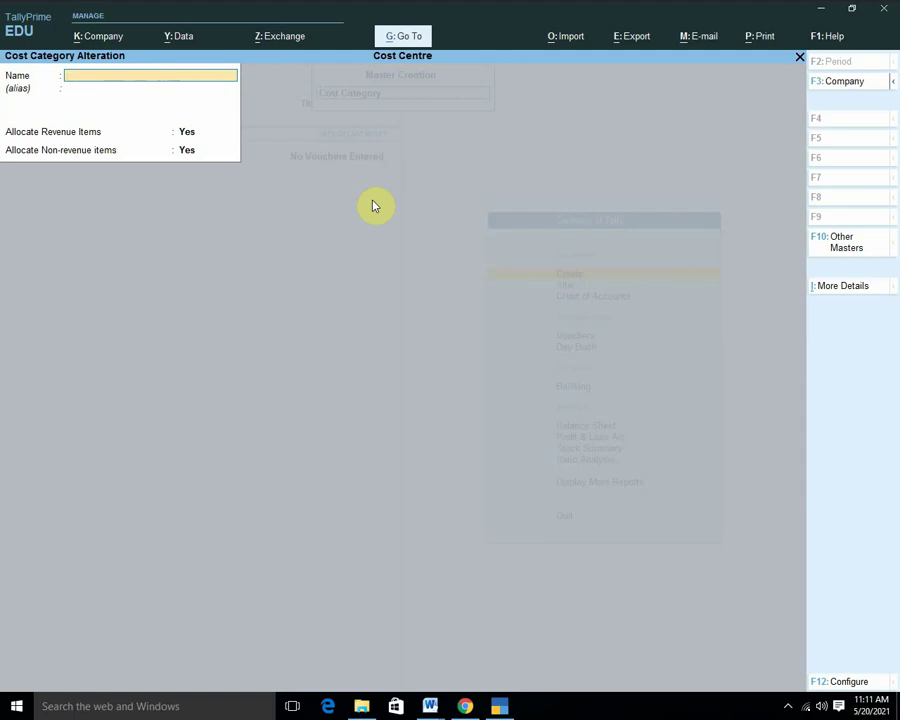
text(Salary)
key(Return)
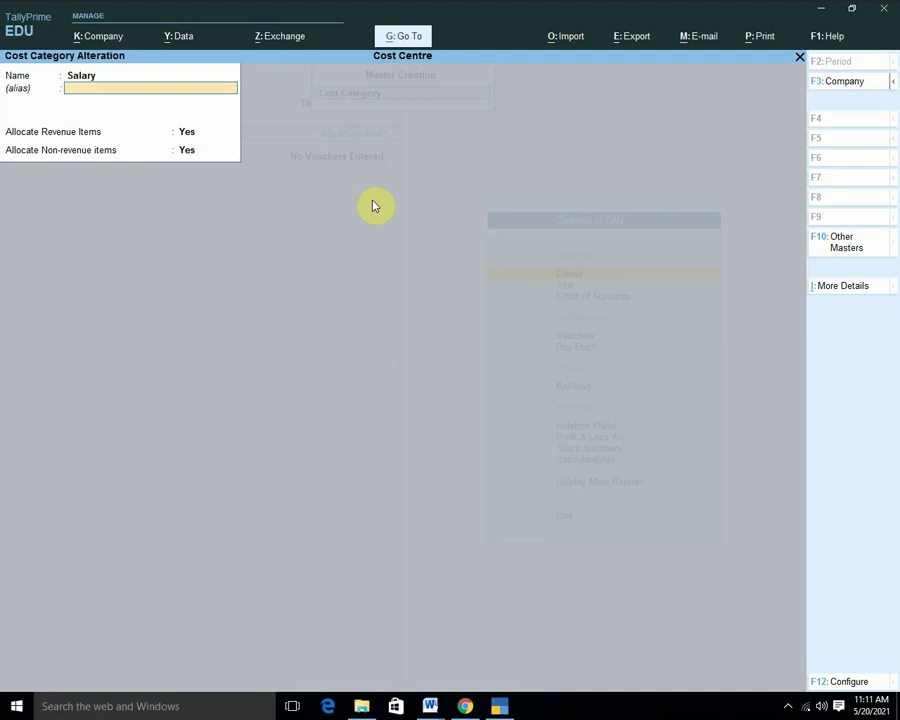
key(Return)
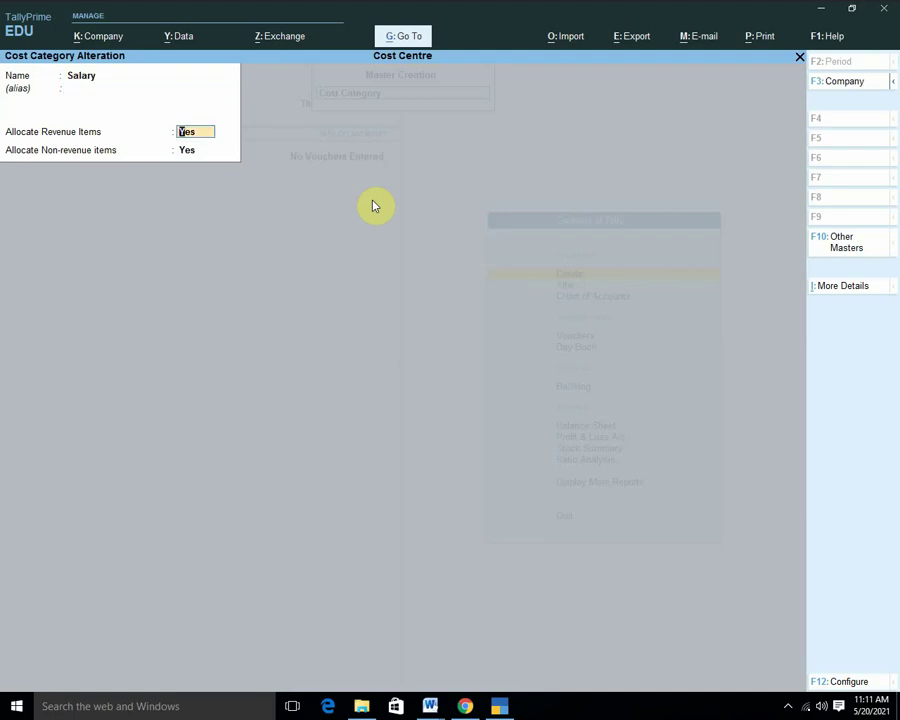
key(Return)
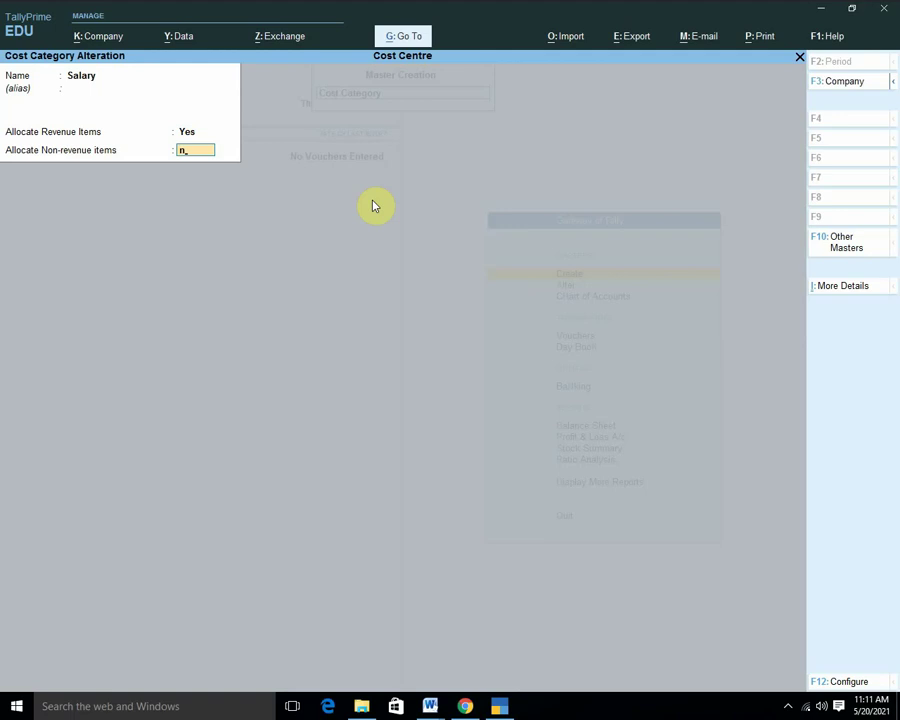
text(o)
key(Return)
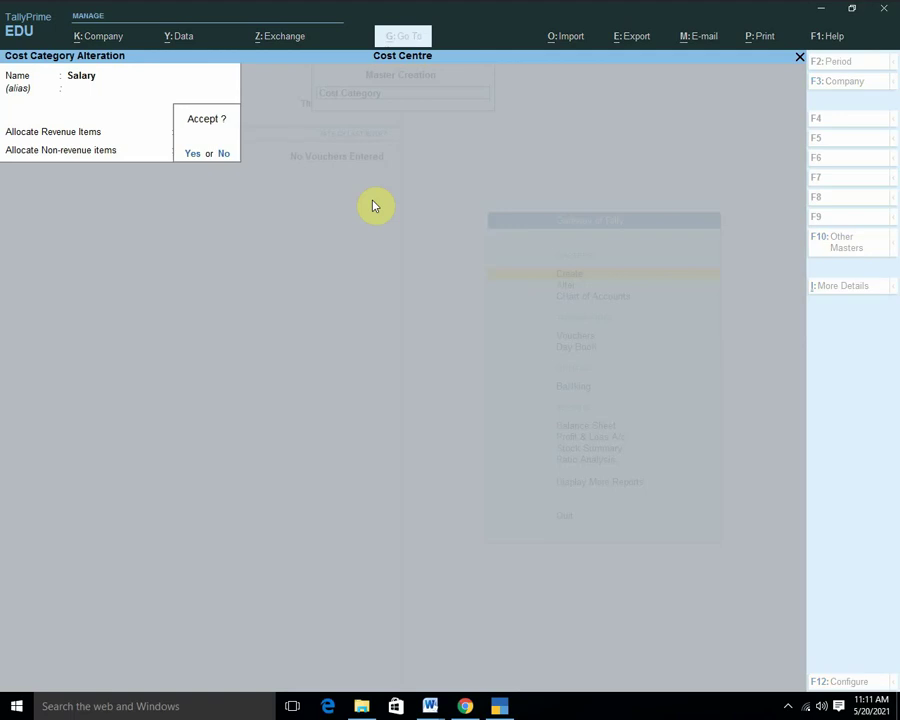
click(372, 200)
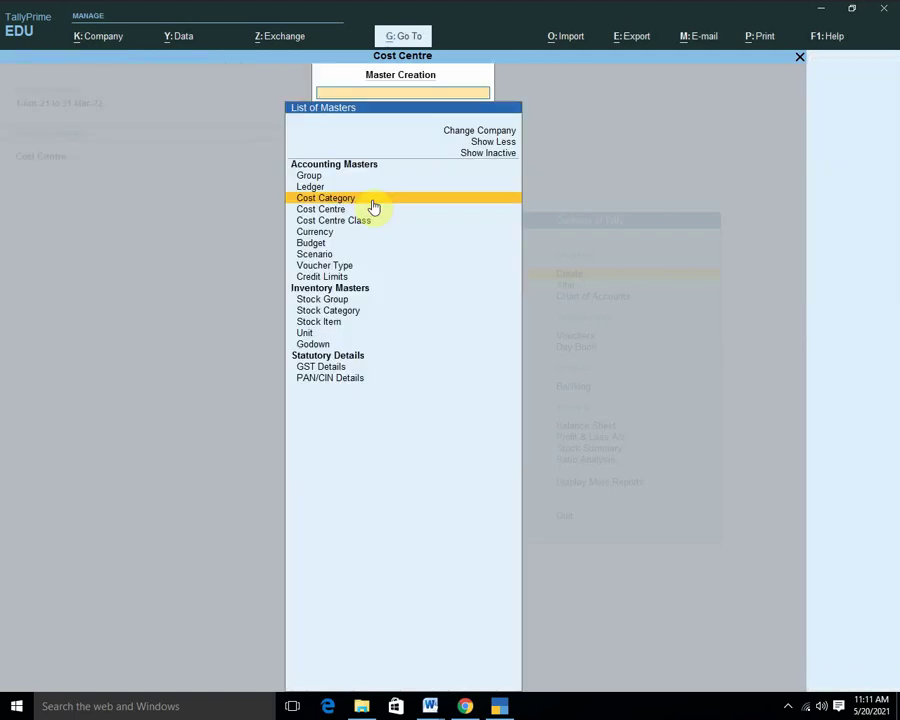
click(372, 208)
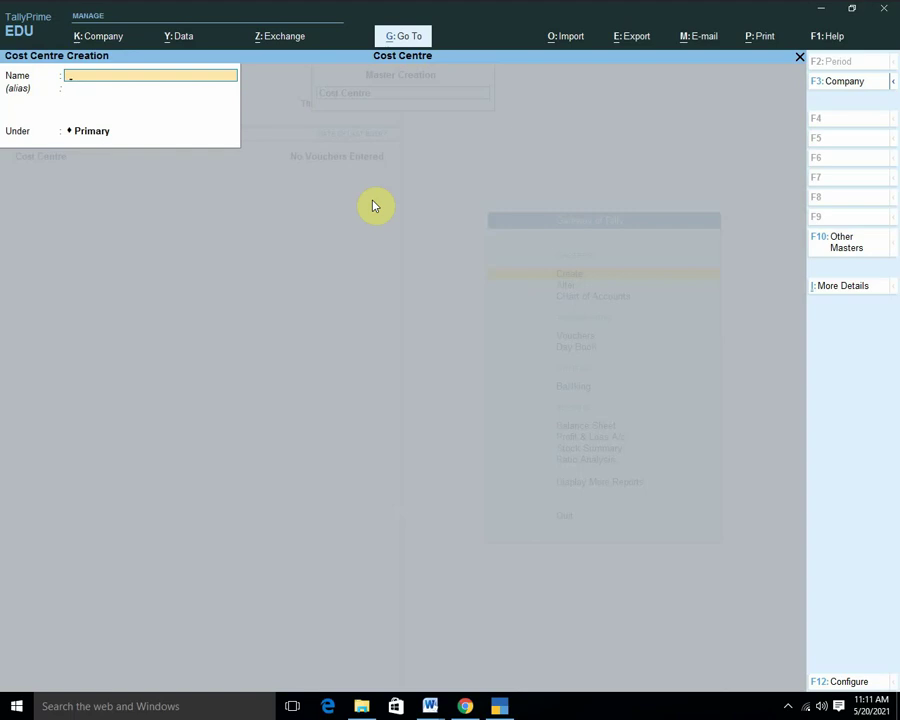
key(Return)
key(Return)
key(Return)
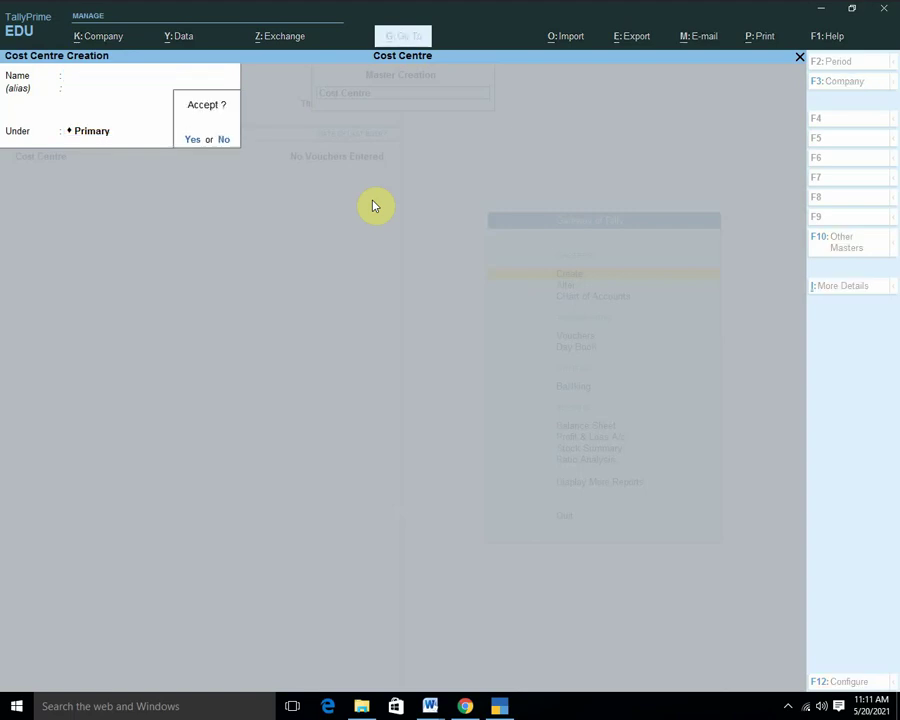
key(n)
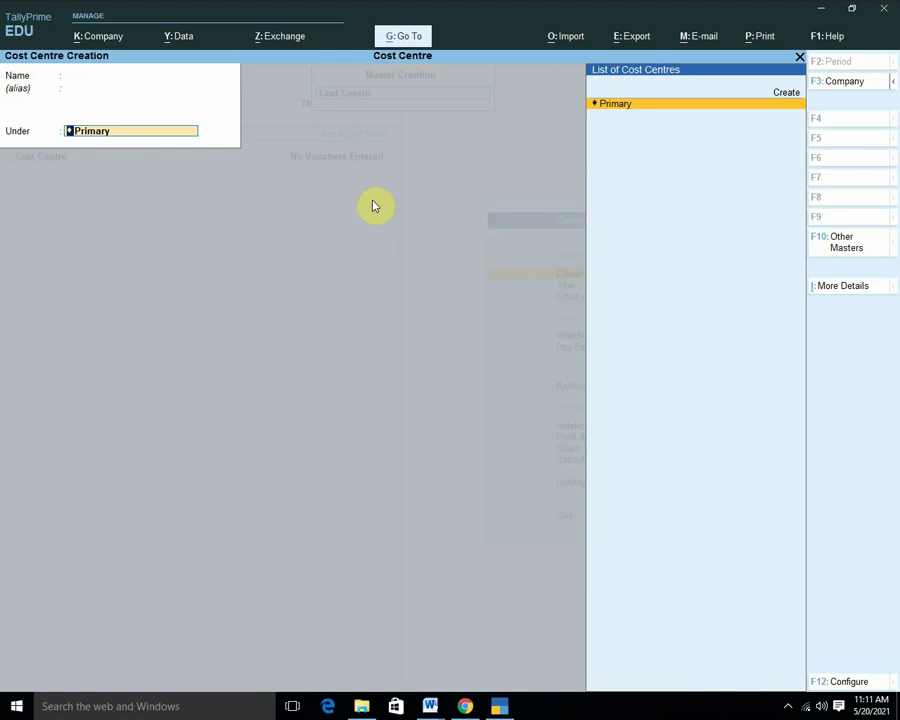
key(BackSpace)
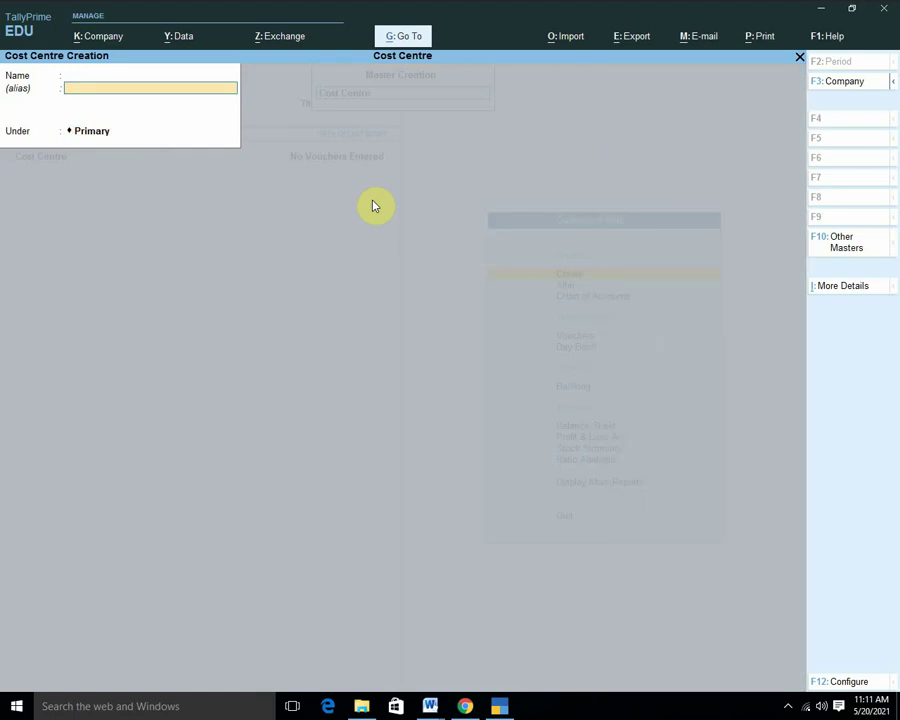
key(BackSpace)
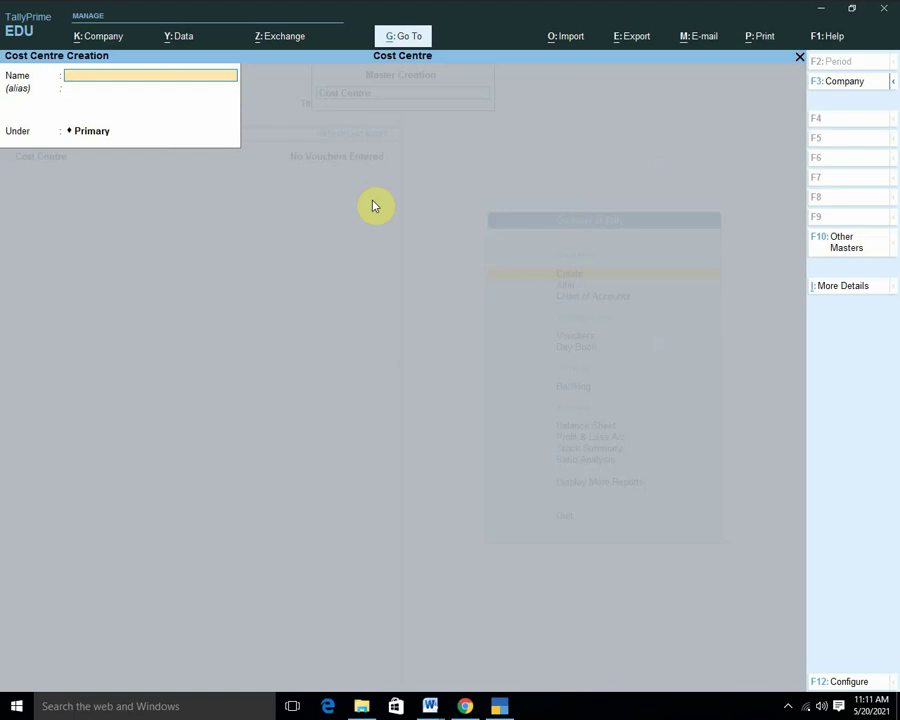
key(Escape)
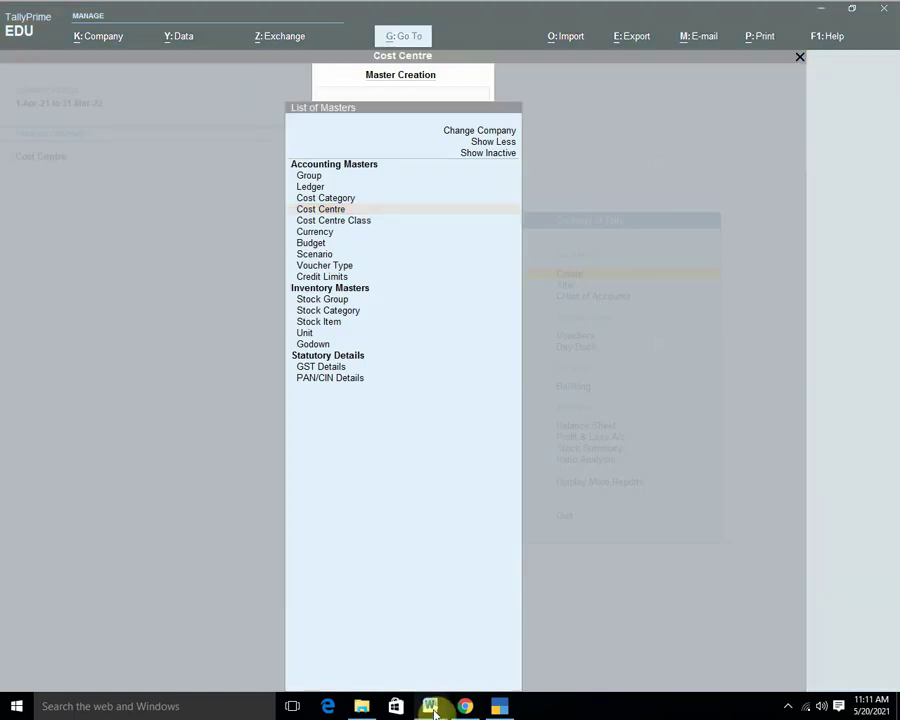
mouse_move(430, 706)
click(388, 654)
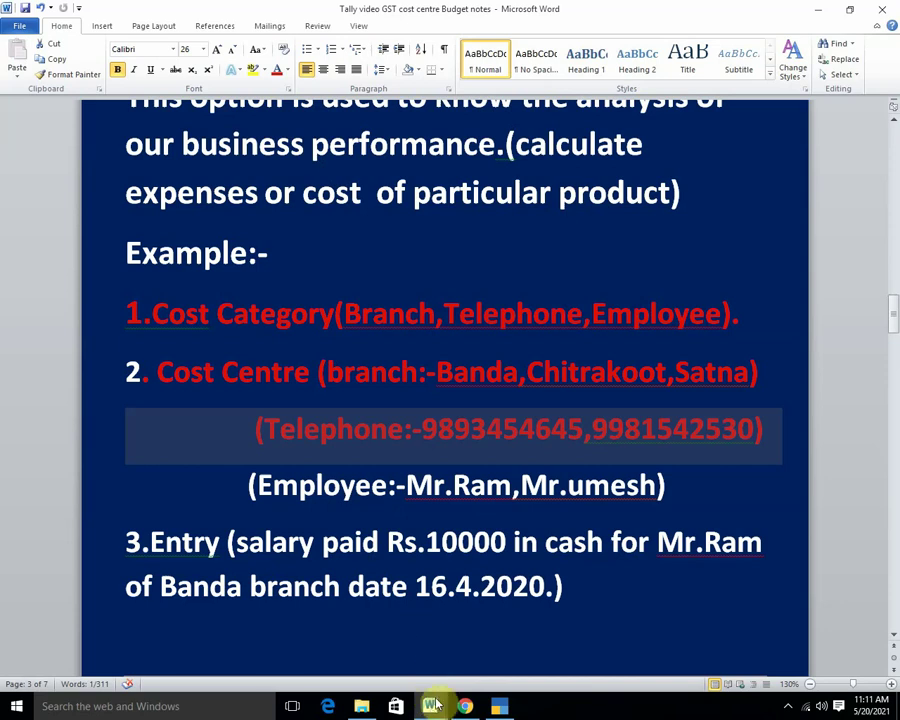
click(498, 706)
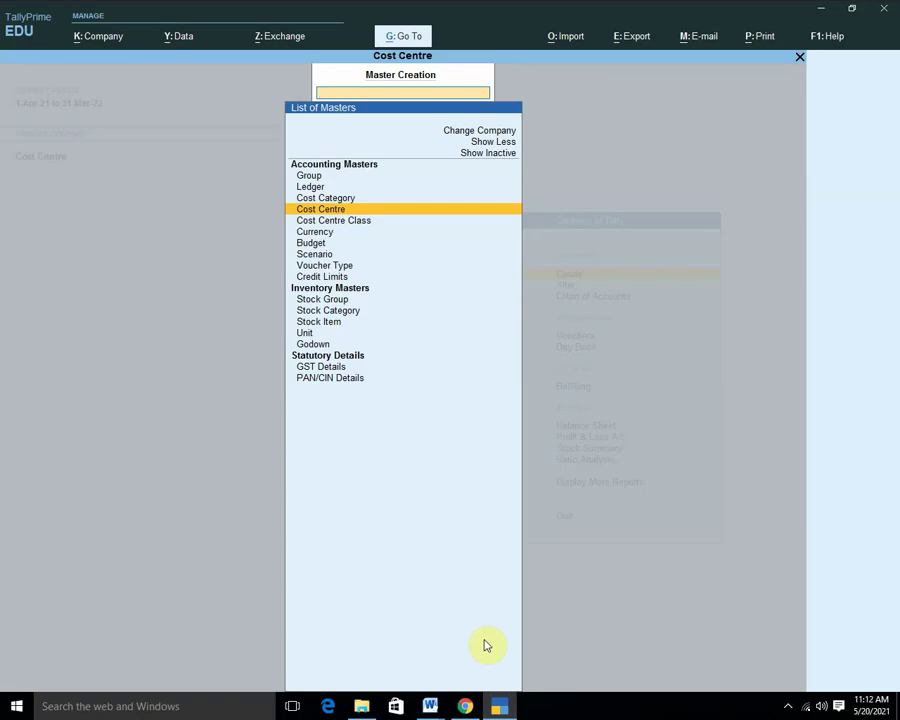
Add cost centre Mohan, then Arun, keeping Primary as the parent for each, and save both.
key(Return)
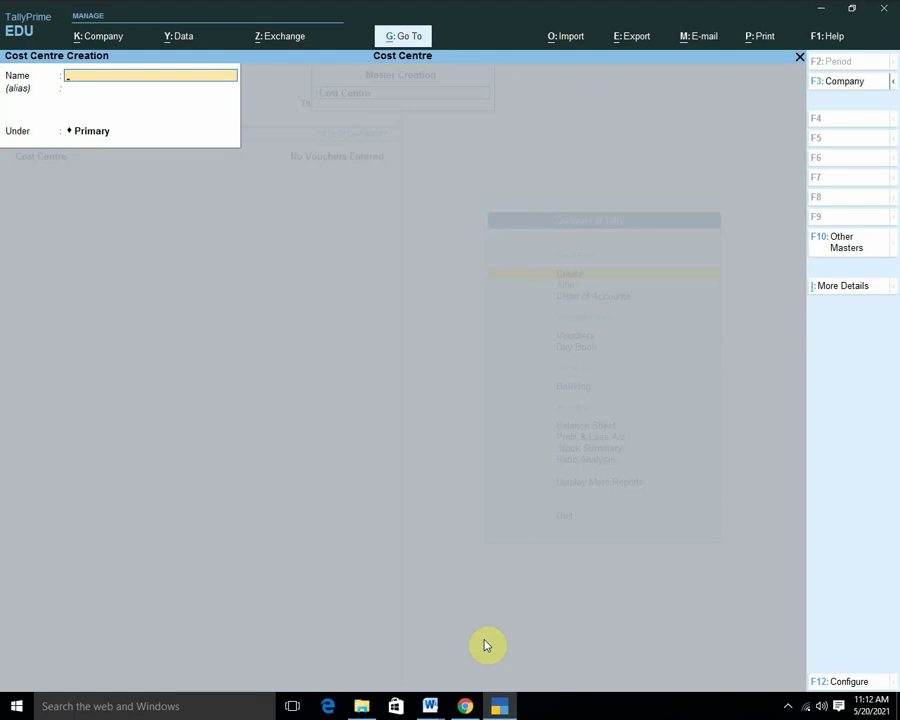
text(Mohan)
key(Return)
key(Return)
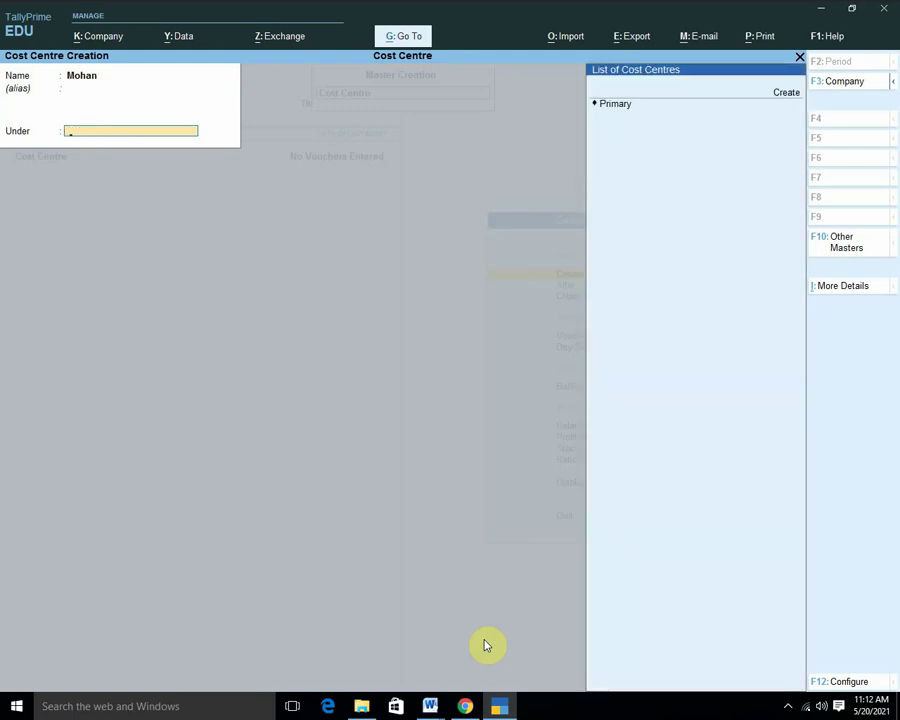
key(Return)
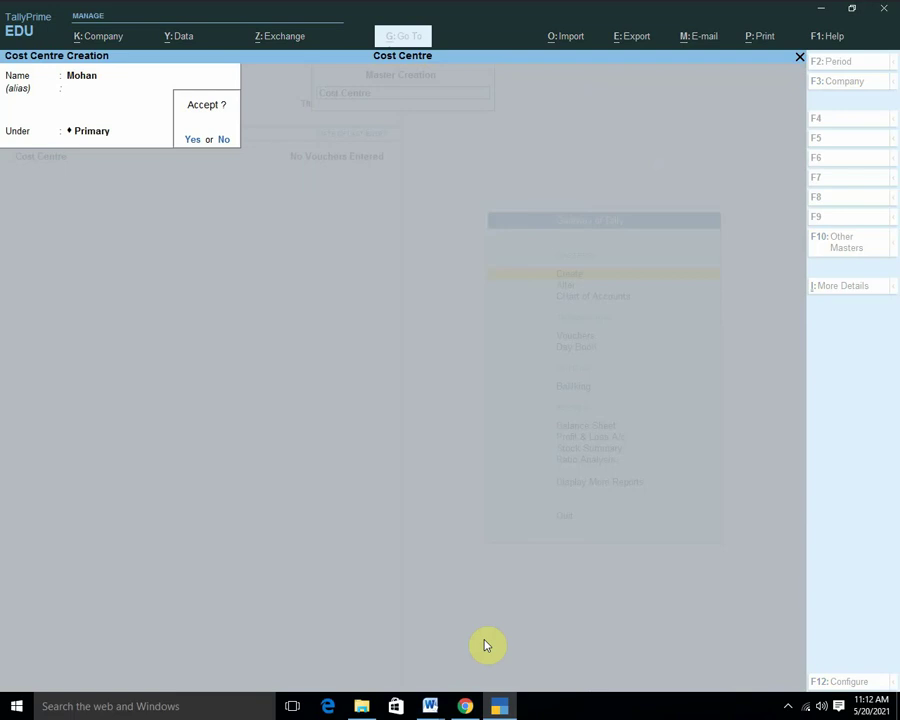
key(Return)
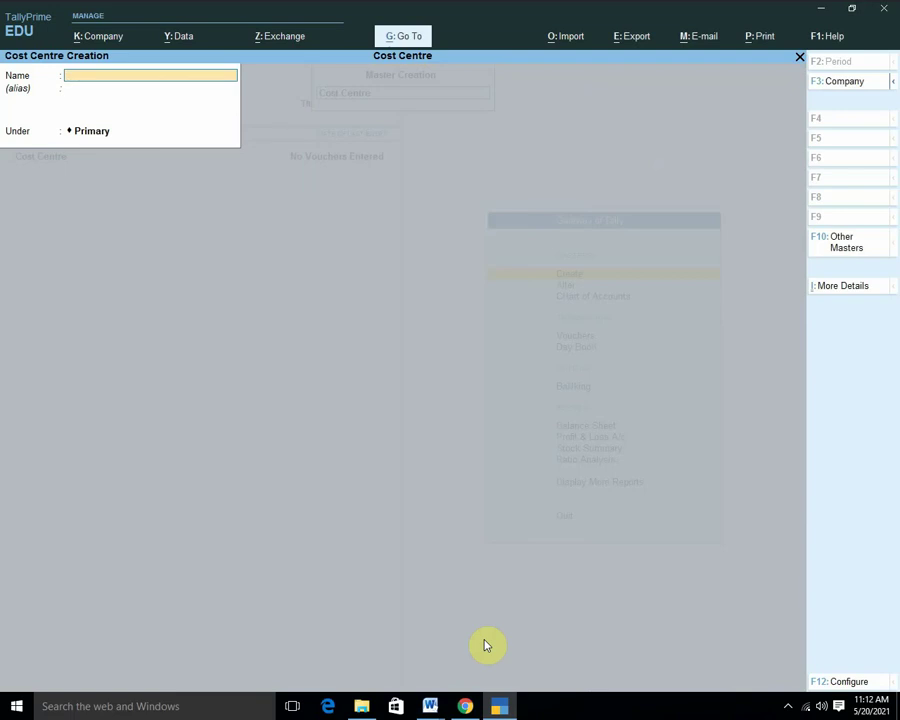
text(Arun)
key(Return)
key(Return)
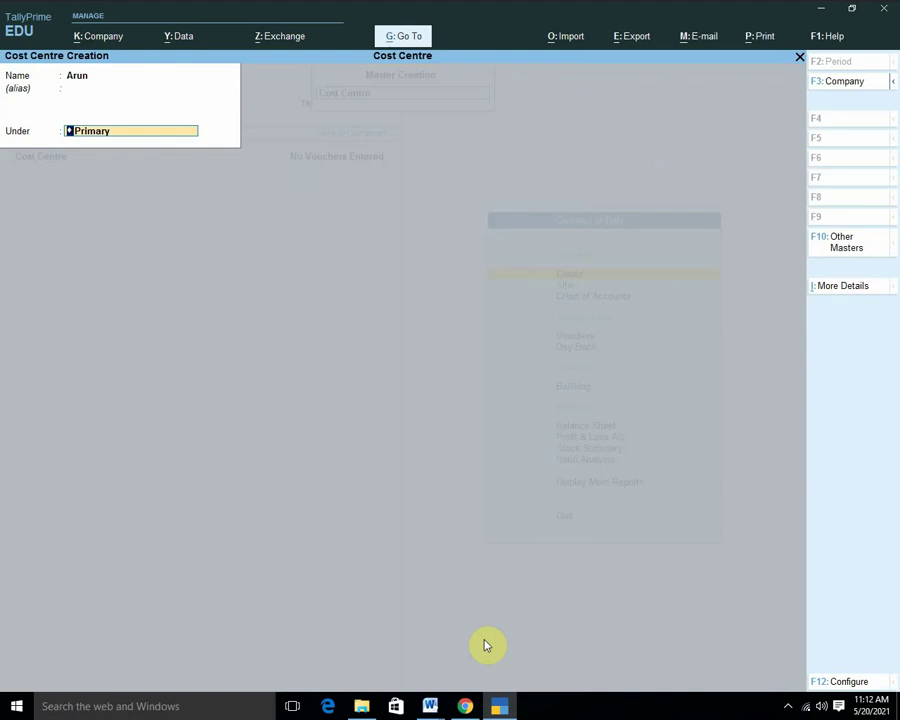
key(Return)
key(Return)
key(Escape)
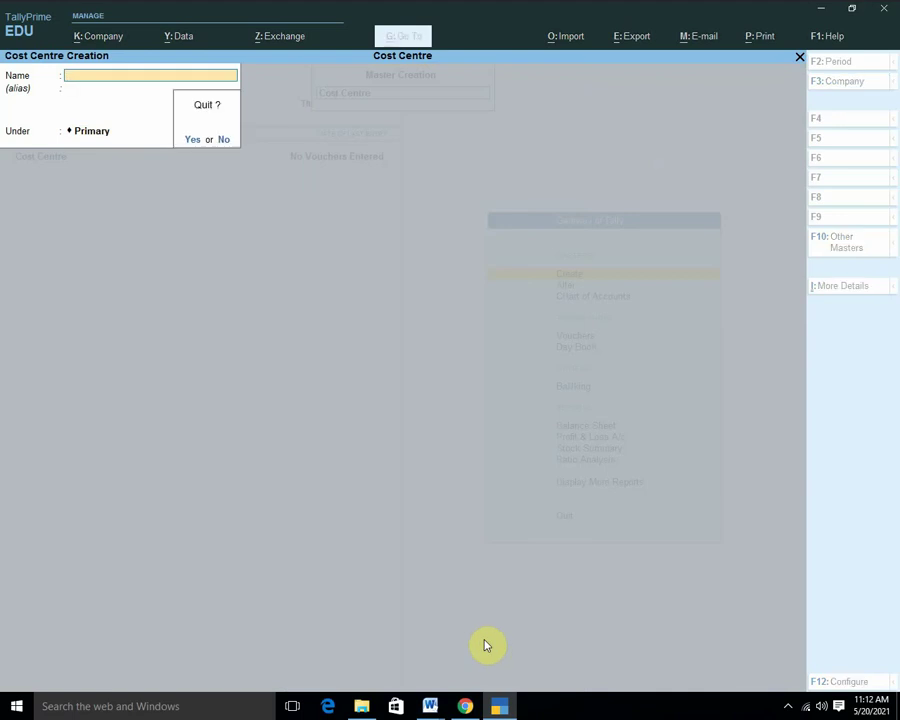
key(Return)
key(Up)
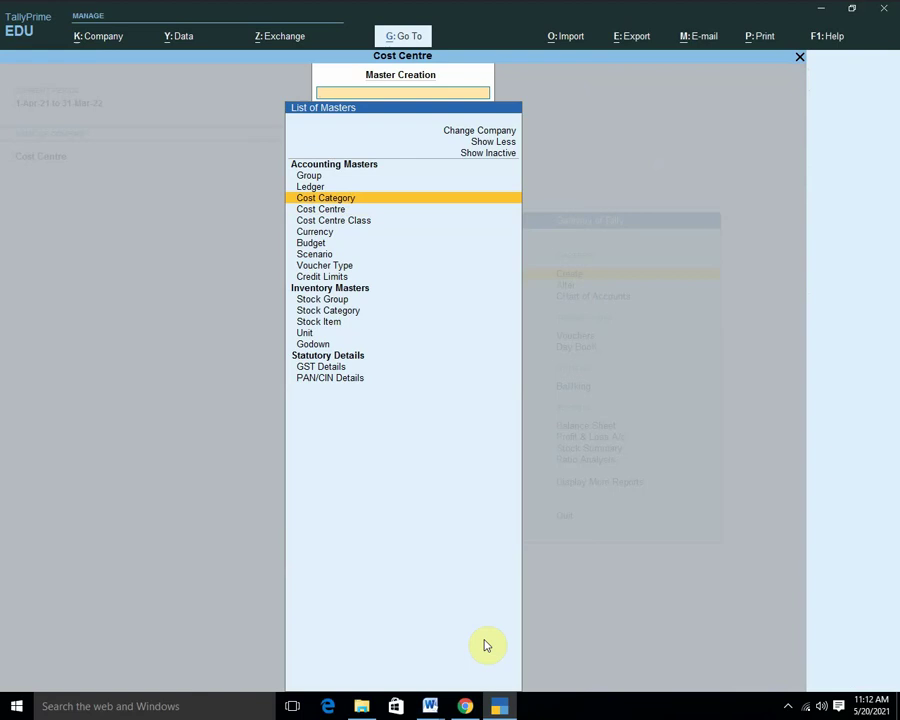
Attempt a new 'Salary' cost category, get the duplicate-name error, and abandon it.
key(Return)
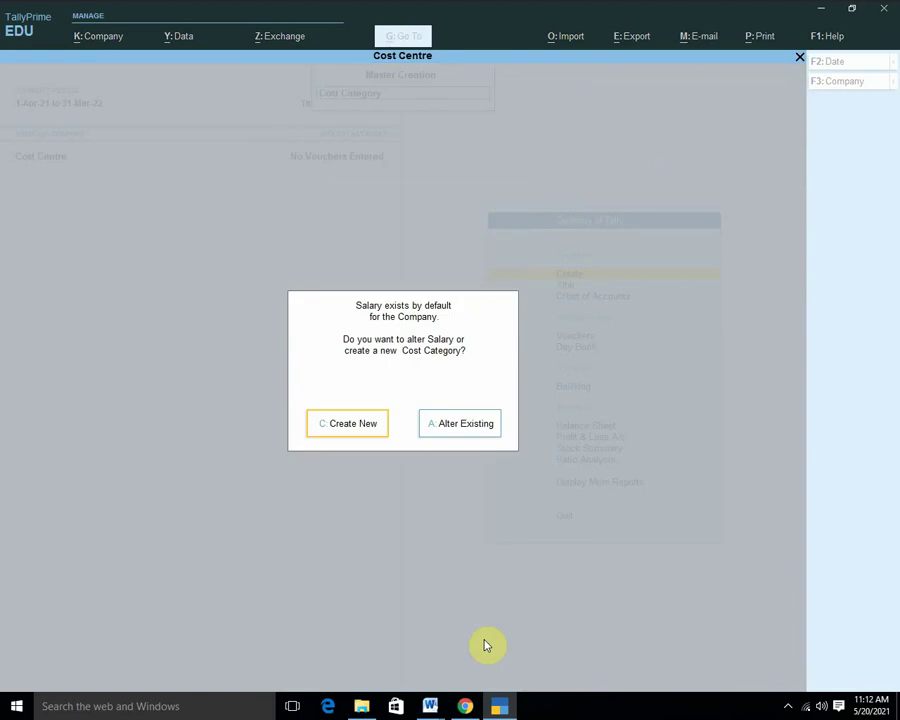
key(Right)
key(Left)
key(Return)
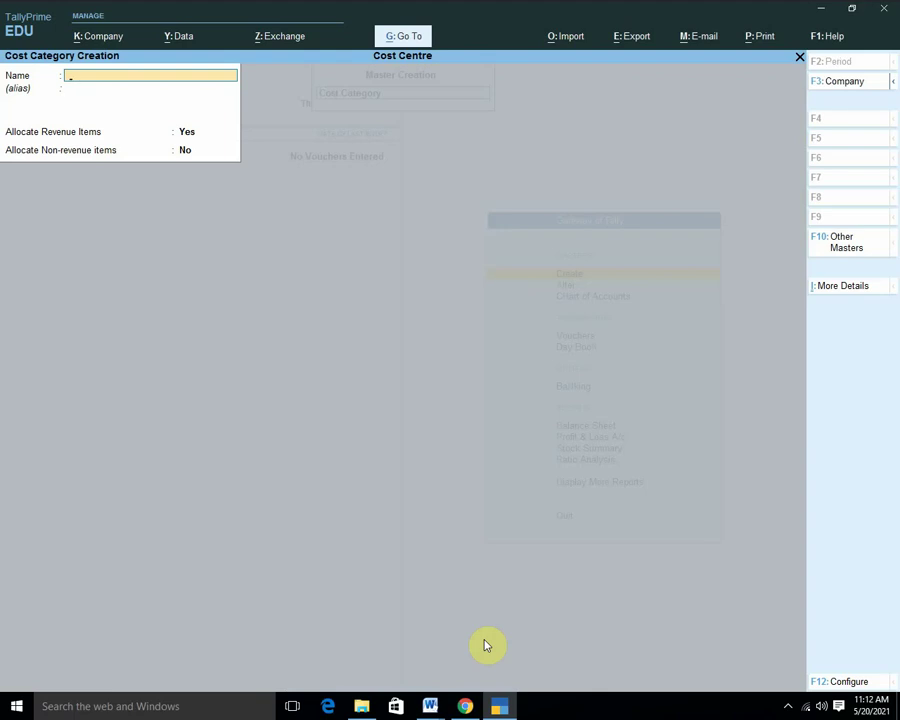
text(Salary)
key(Return)
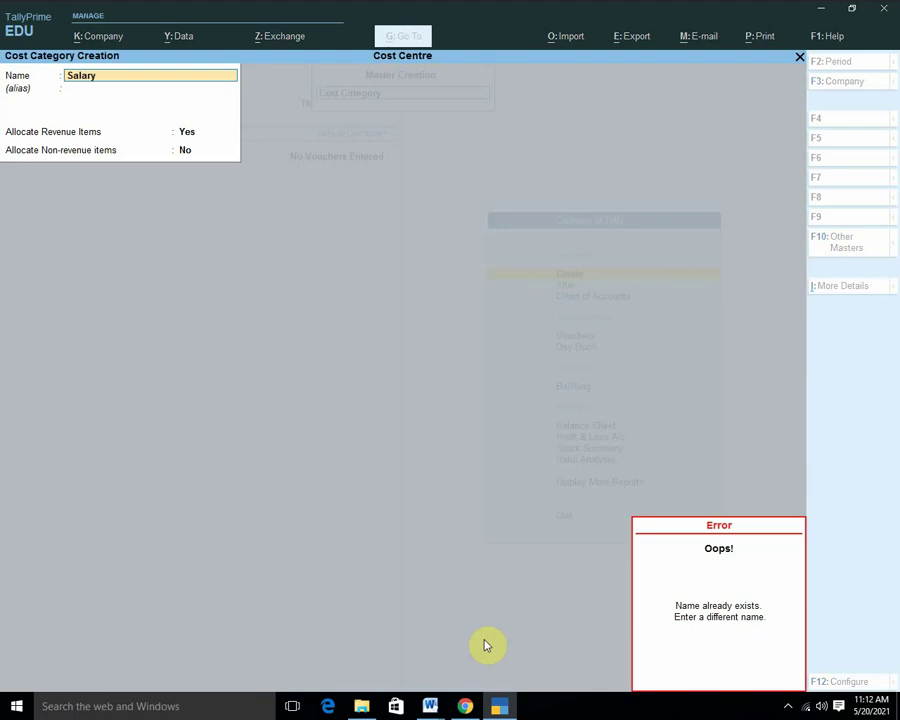
key(Escape)
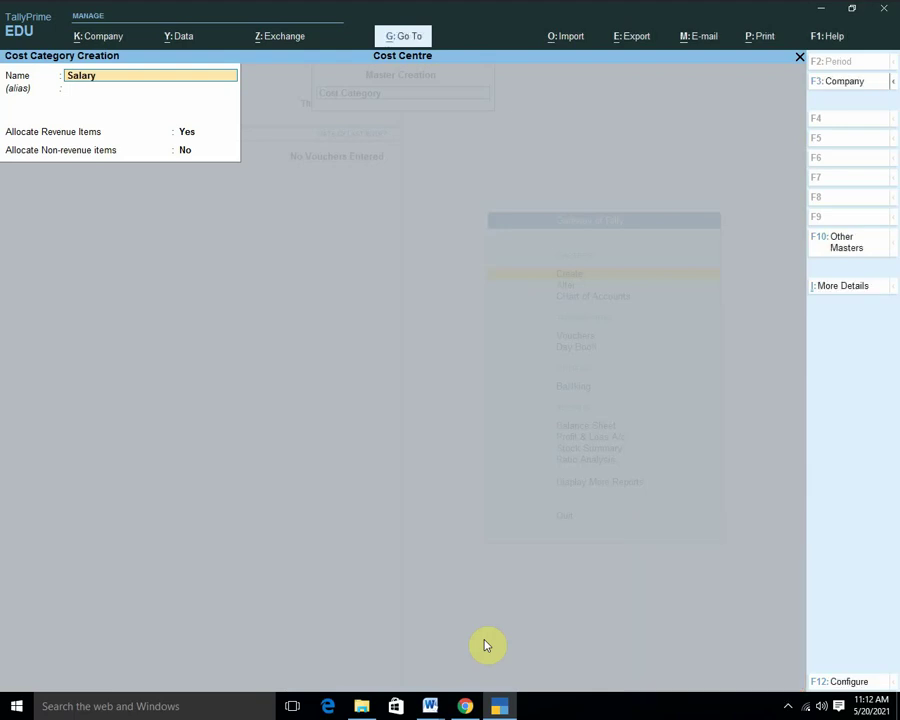
key(BackSpace)
key(Escape)
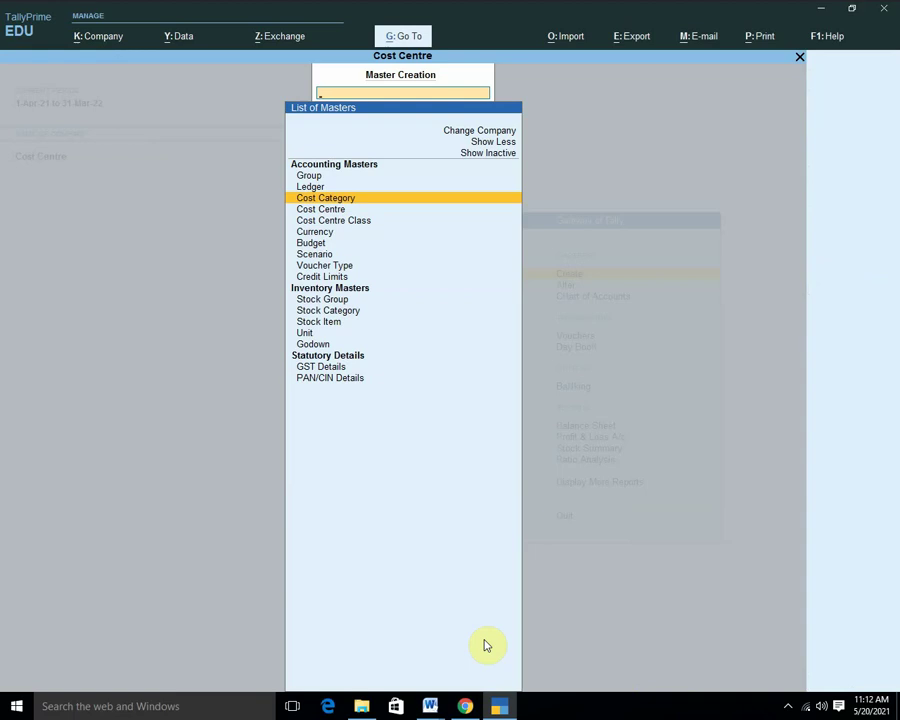
Check in Alter that the Arun and Mohan cost centres already exist.
key(Escape)
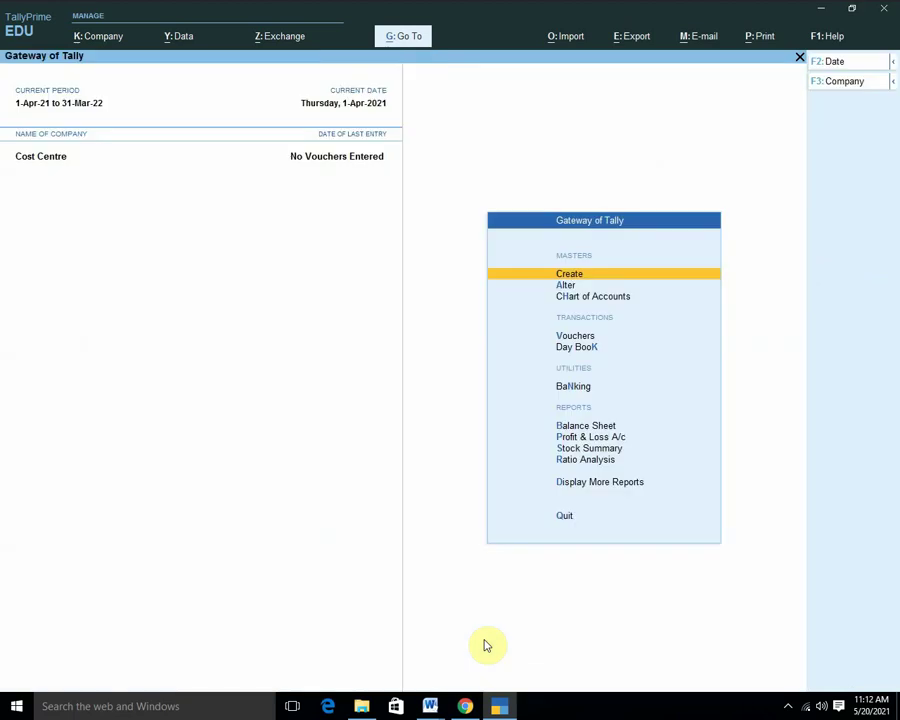
key(a)
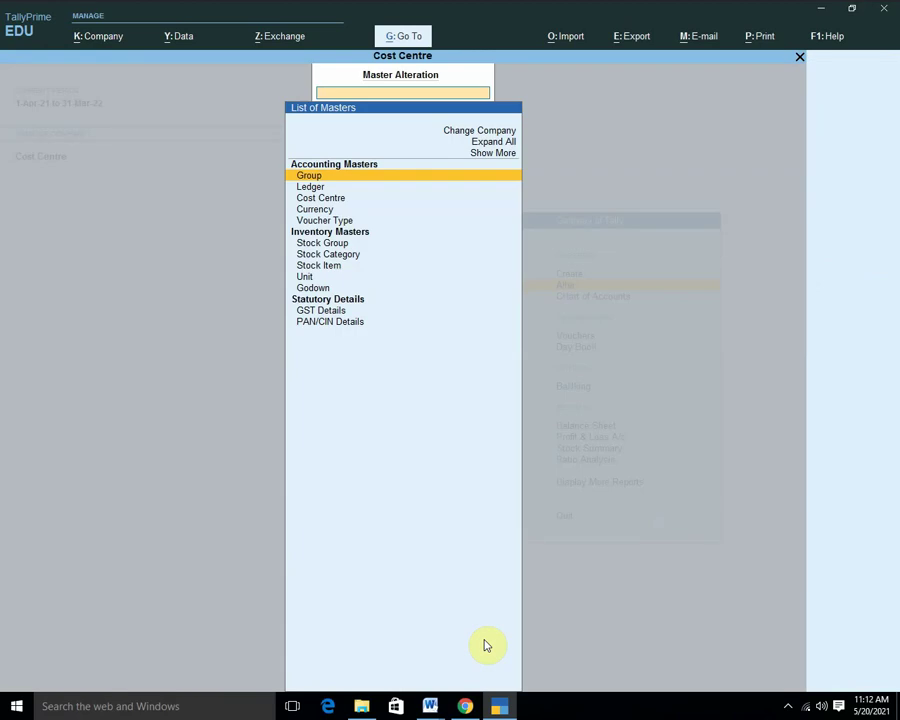
key(Down)
key(Down)
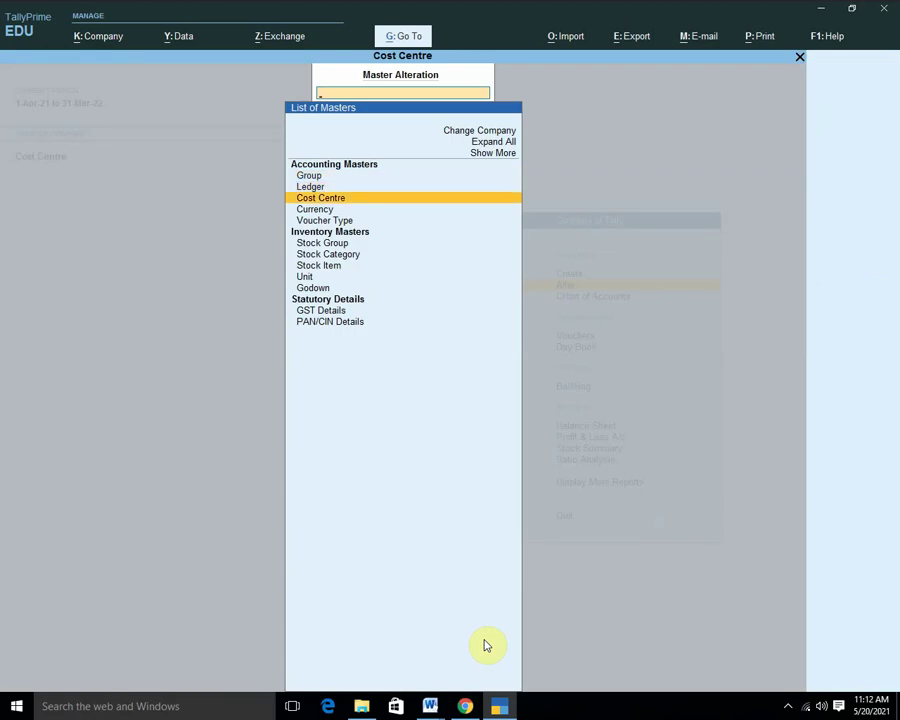
key(Return)
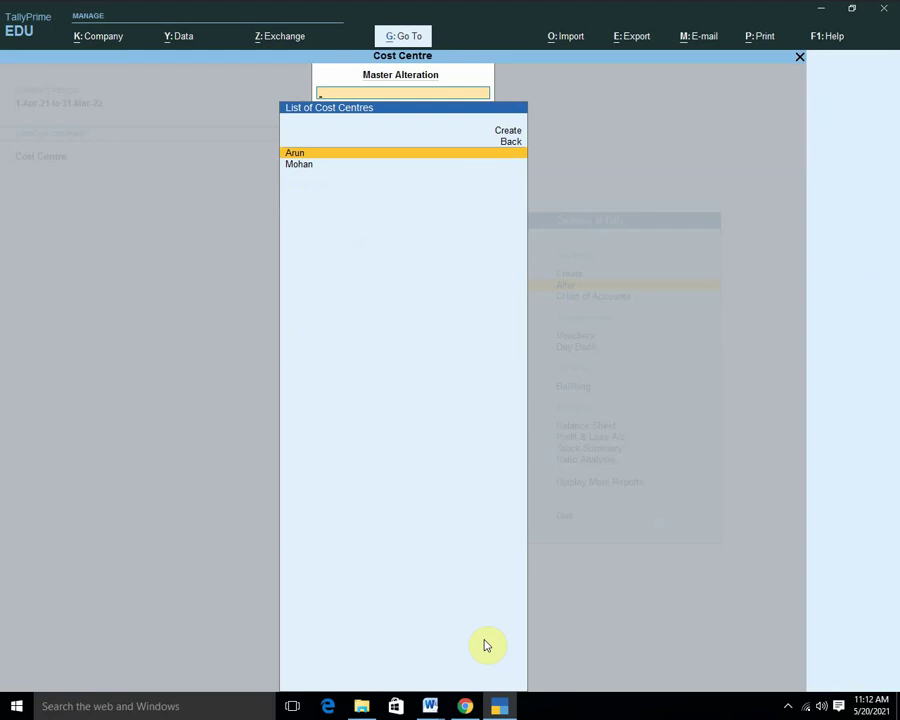
key(Escape)
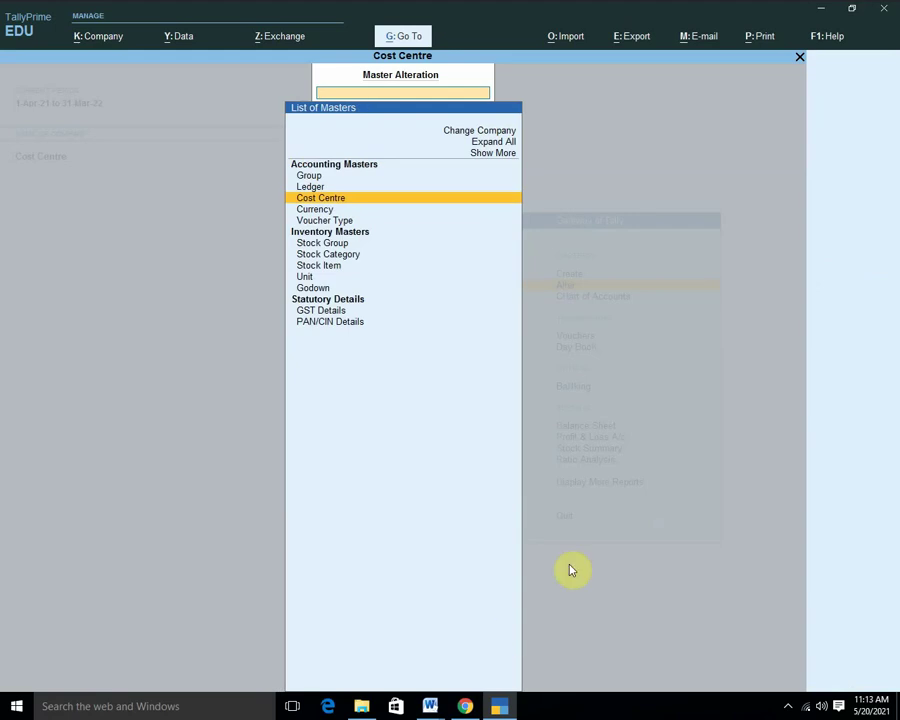
Review the existing Salary cost category, then return to the Create masters list.
click(497, 157)
click(500, 157)
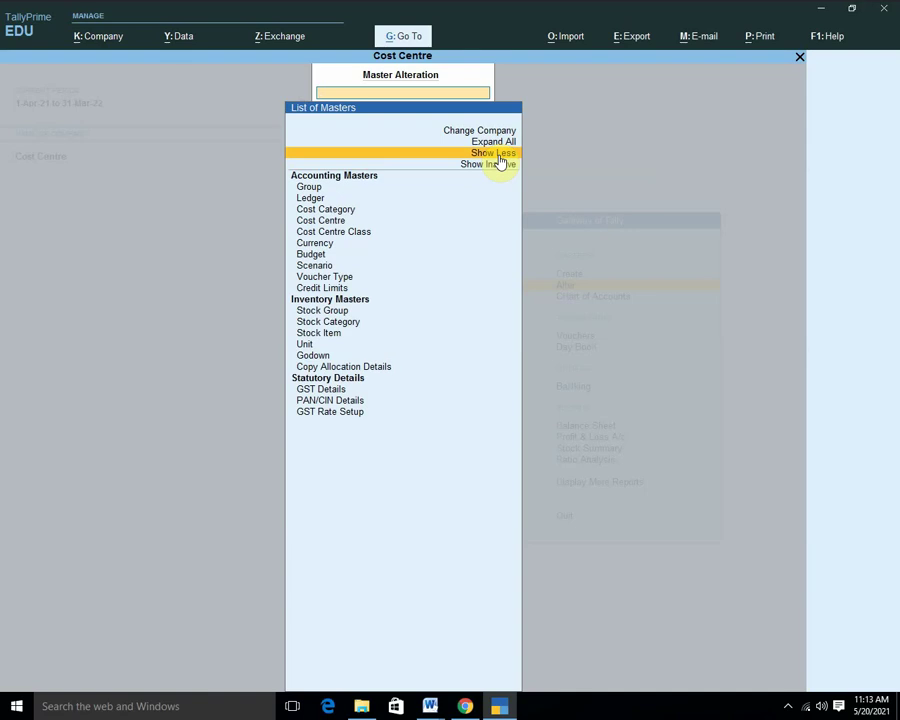
key(Down)
key(Down)
key(Down)
key(Down)
key(Return)
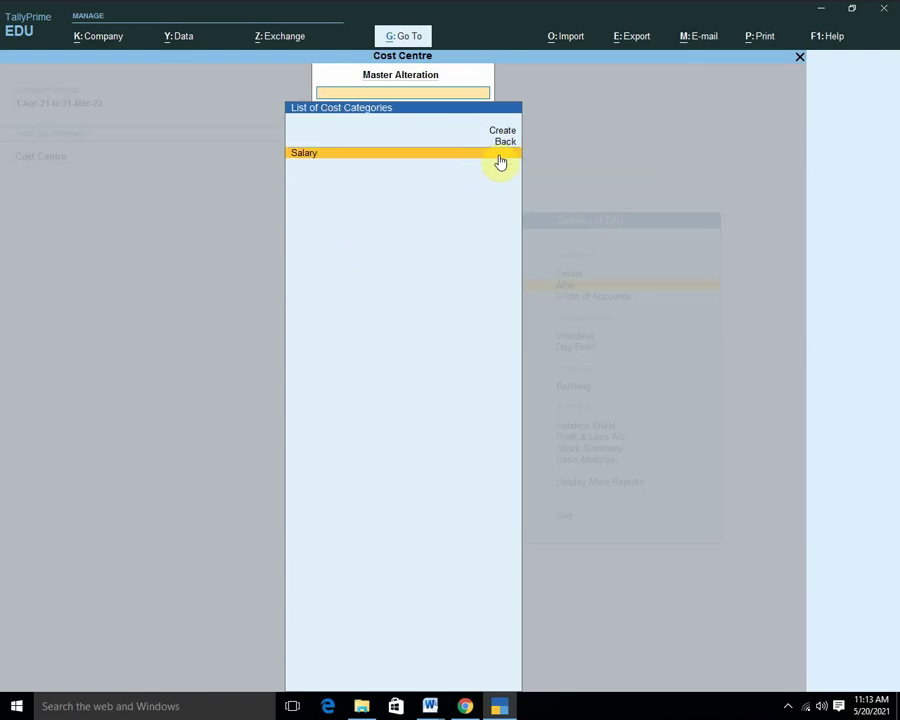
click(500, 156)
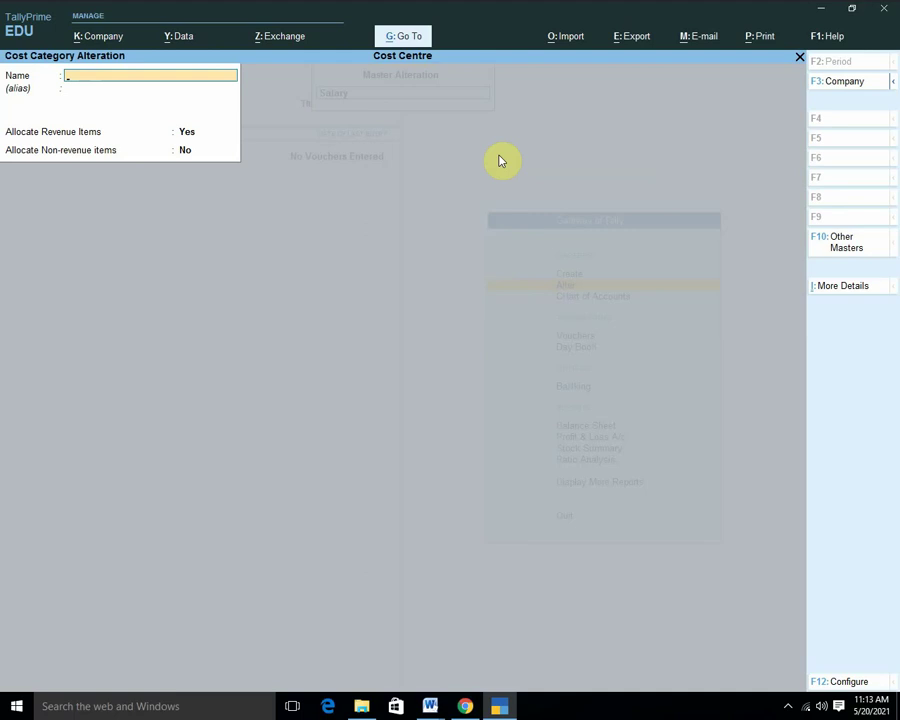
key(Escape)
key(Escape)
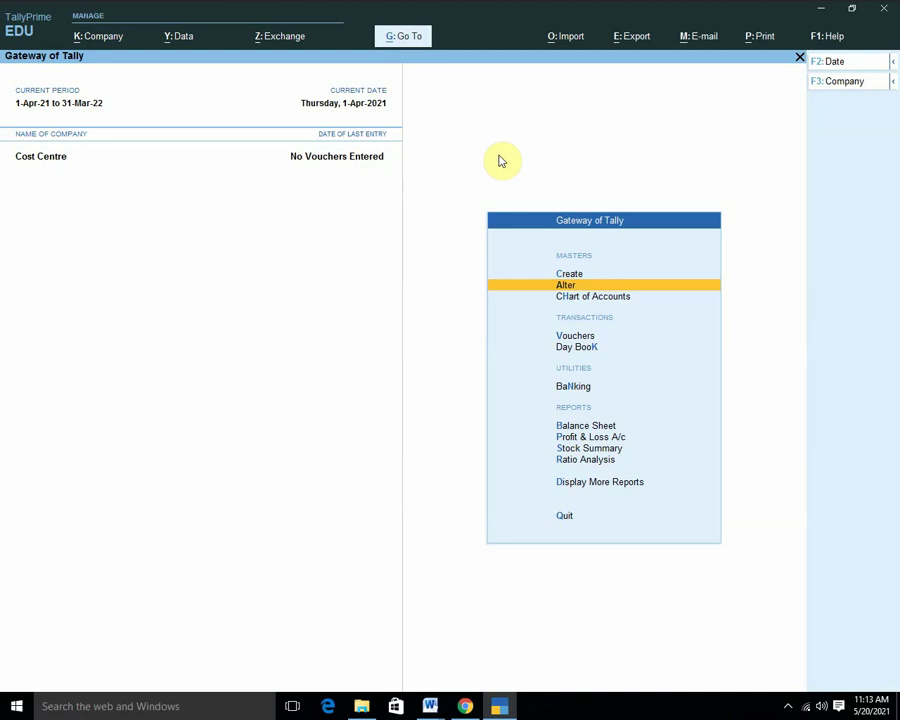
key(c)
key(Down)
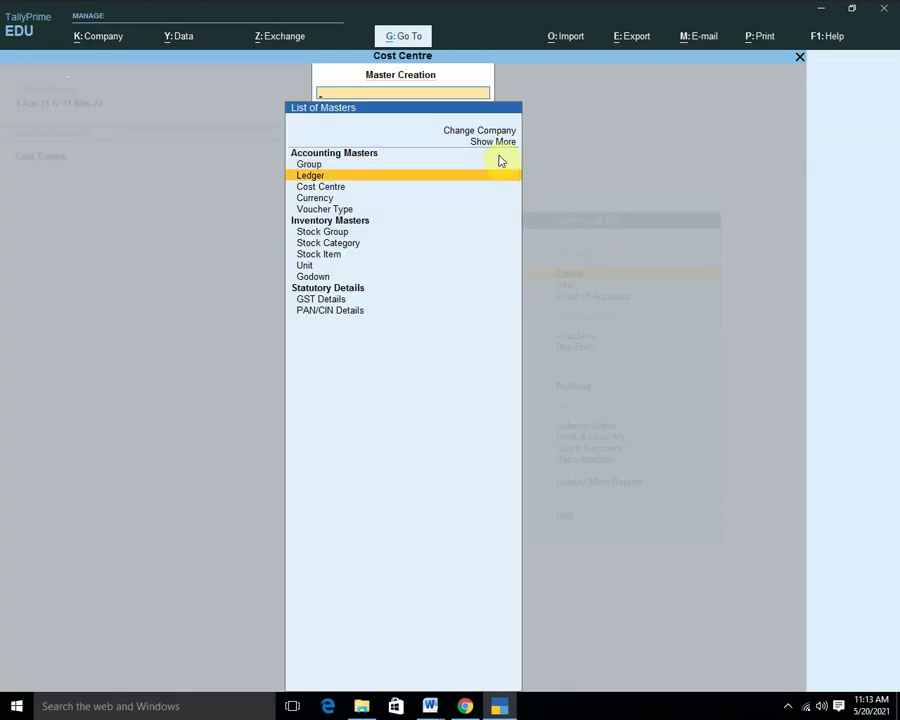
Create ledger 'Salary A/c' under Indirect Expenses, type Not Applicable, cost centres applicable Yes, no opening balance.
key(Return)
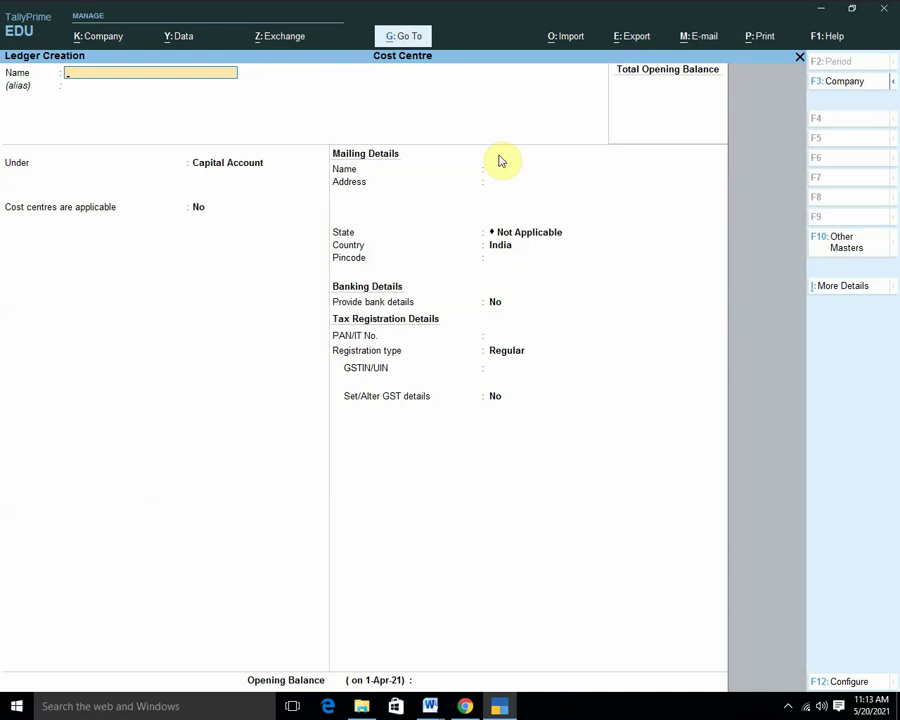
text(Salary A/c)
key(Return)
key(Return)
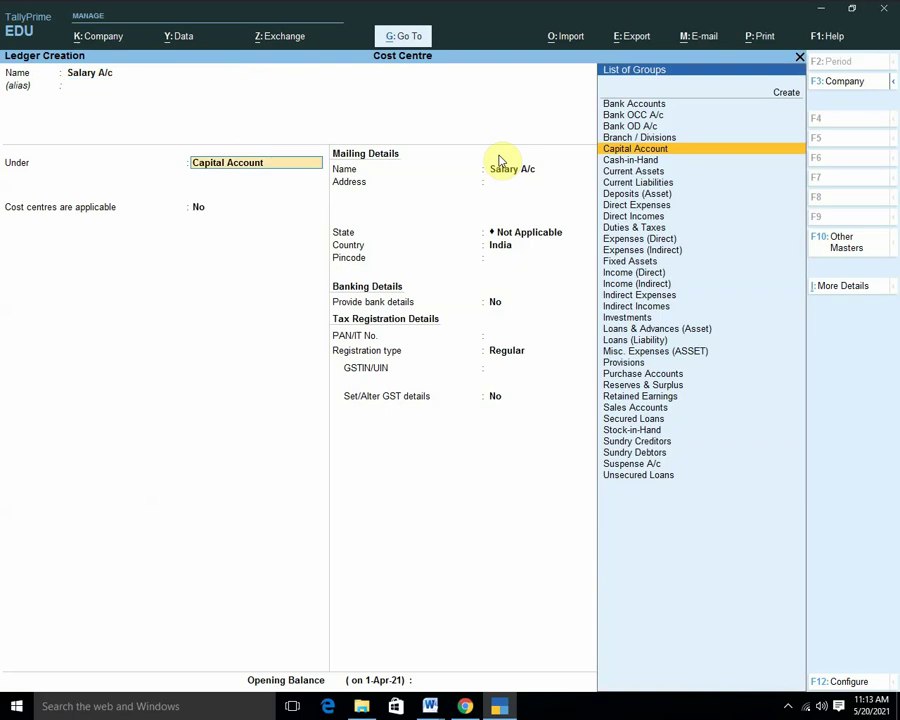
text(In)
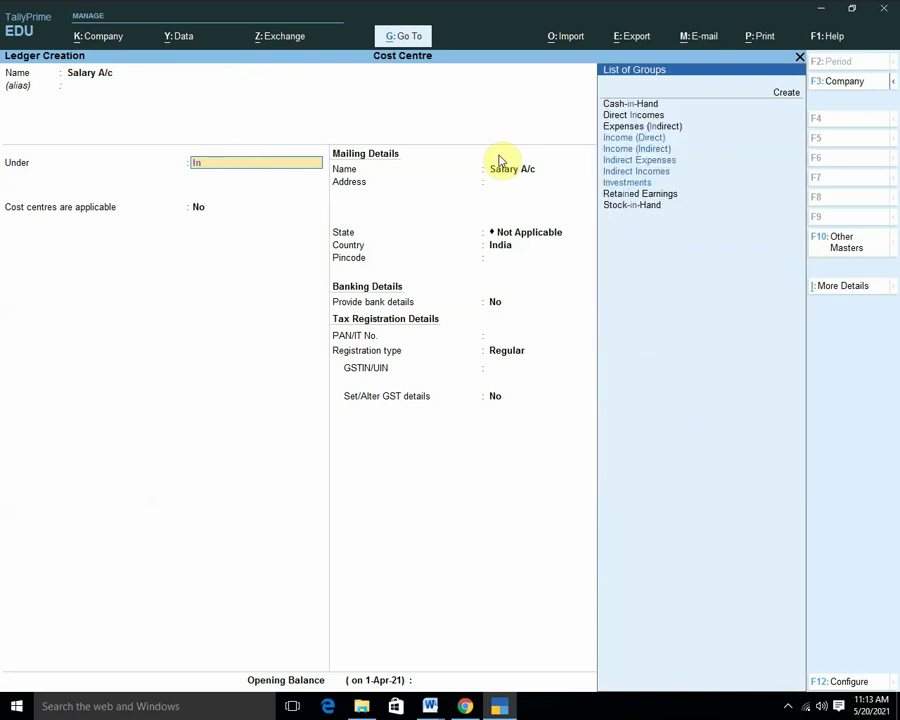
key(Down)
key(Down)
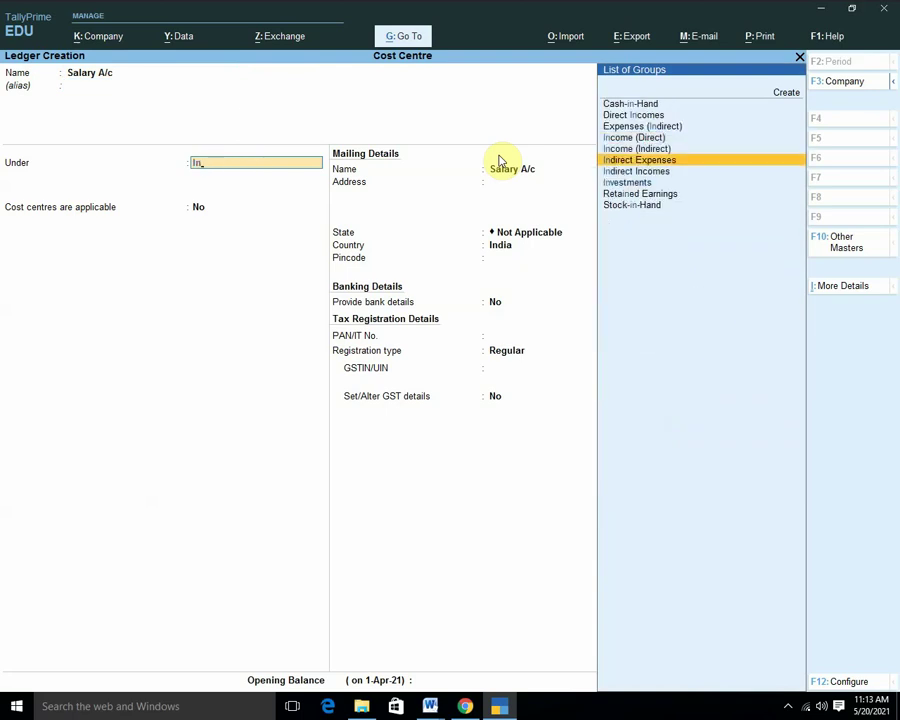
key(Return)
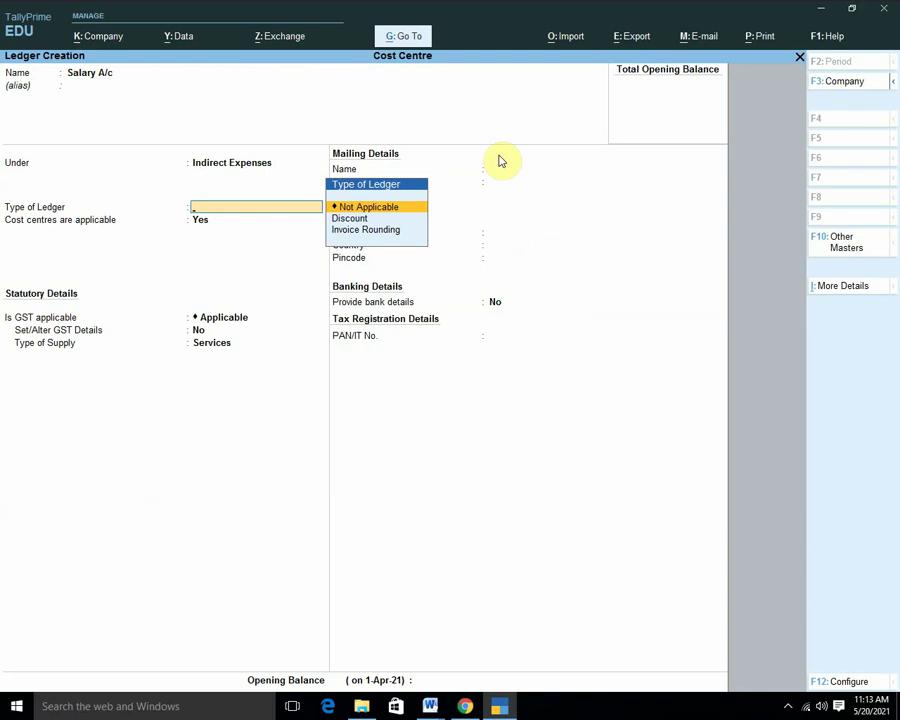
key(Return)
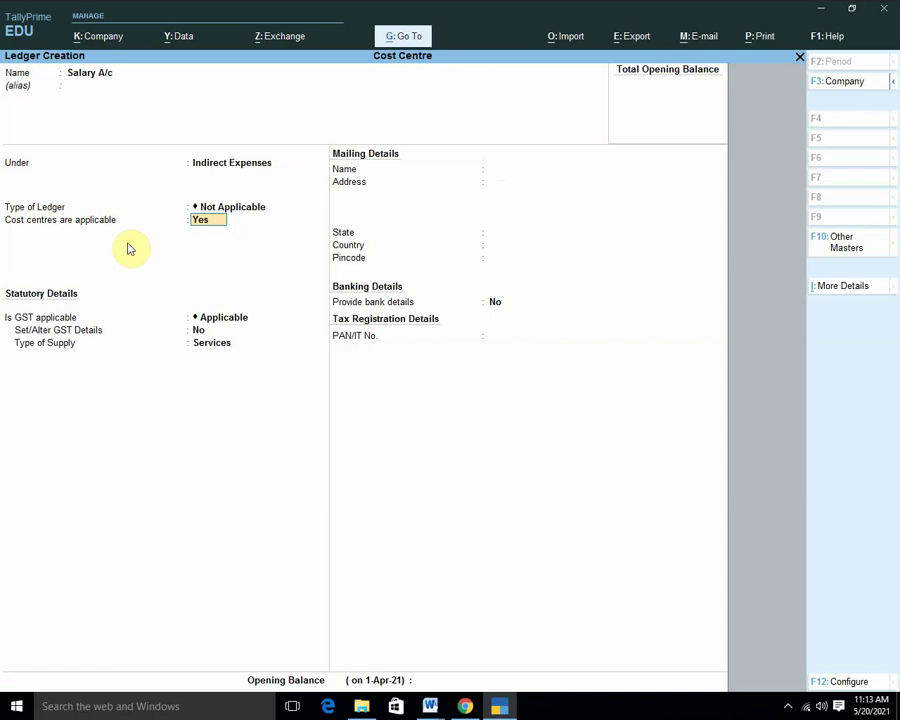
key(Return)
key(Return)
key(Return)
key(Return)
key(Return)
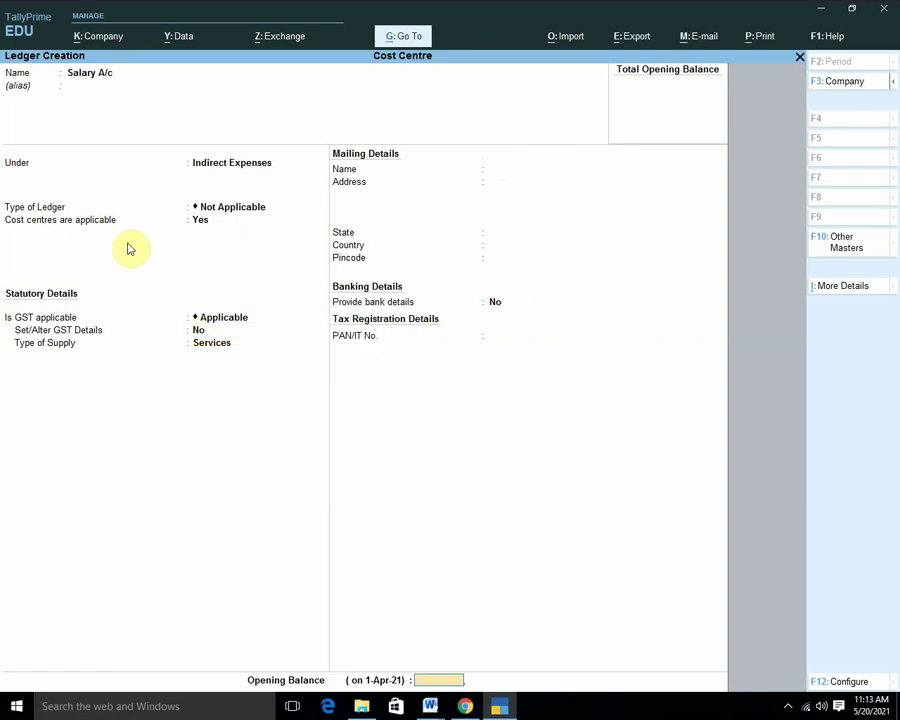
key(Return)
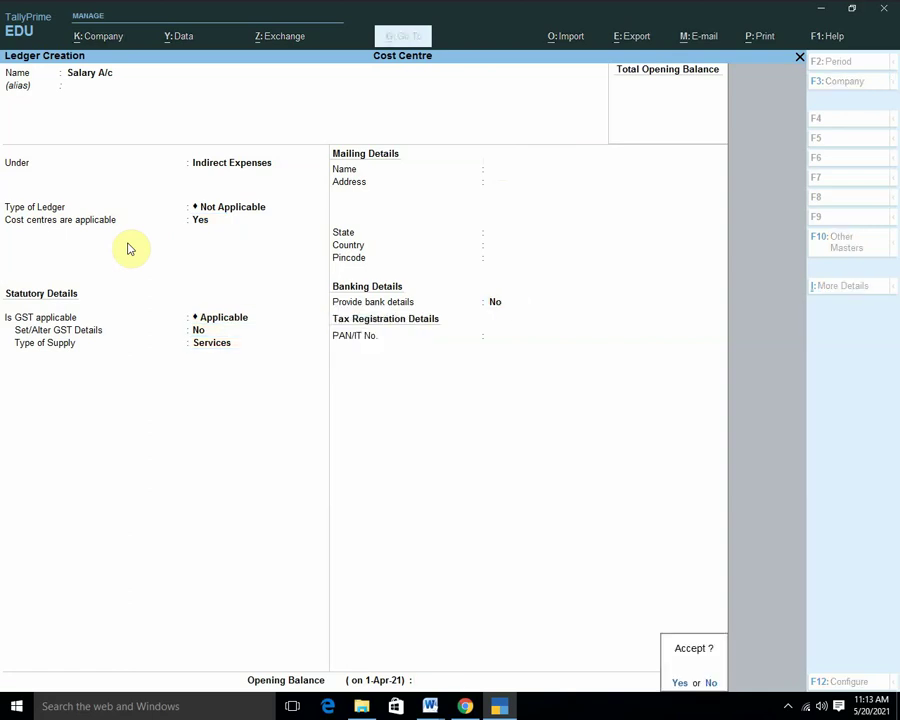
key(Return)
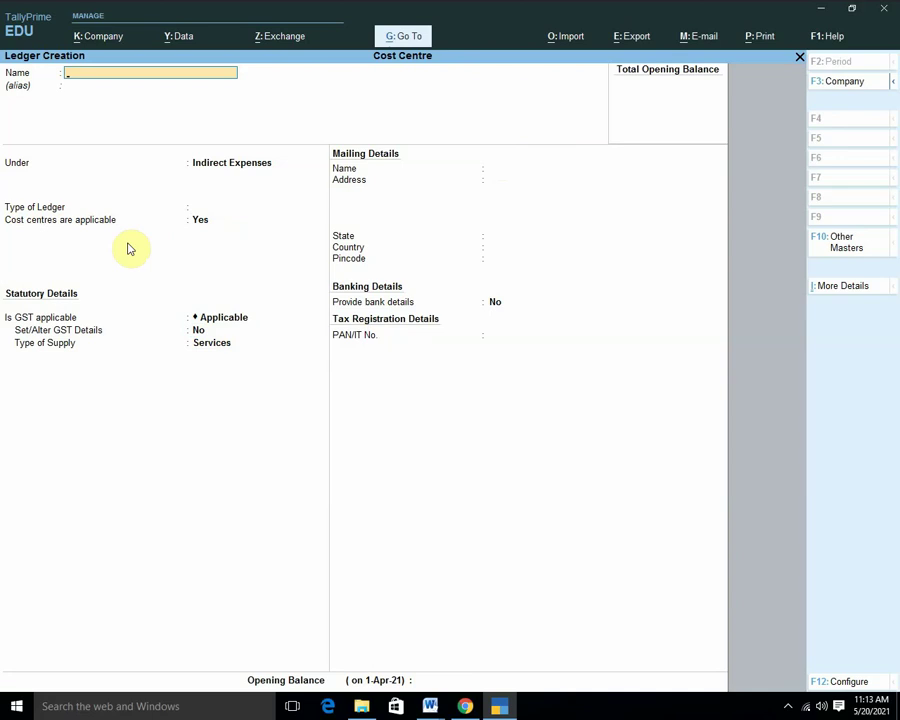
key(Escape)
key(Escape)
key(Escape)
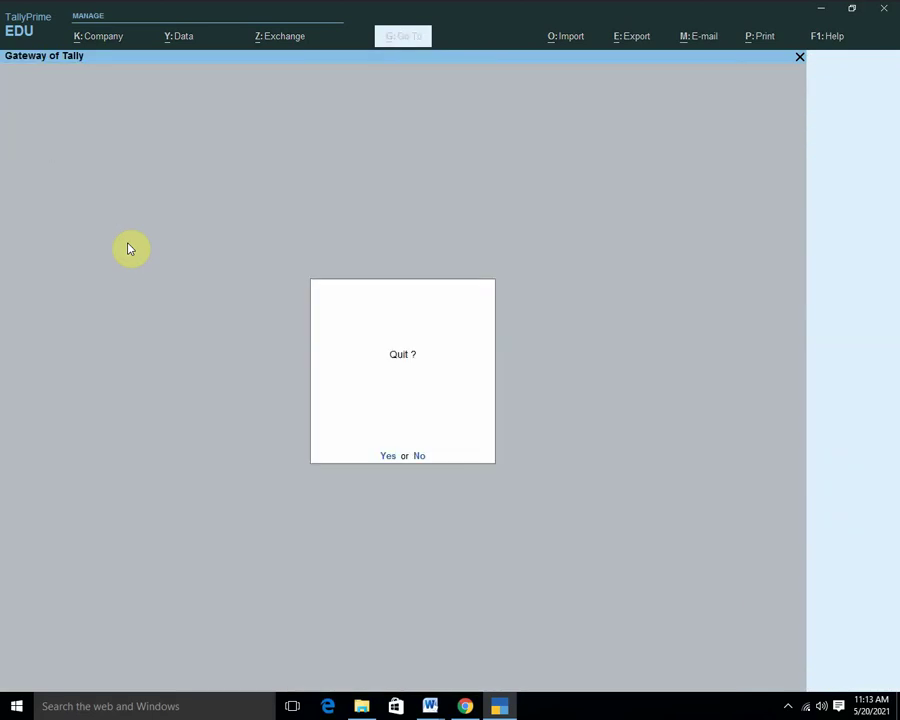
Enter a Cash payment voucher debiting Salary A/c 5000, reaching the cost centre allocation form.
key(n)
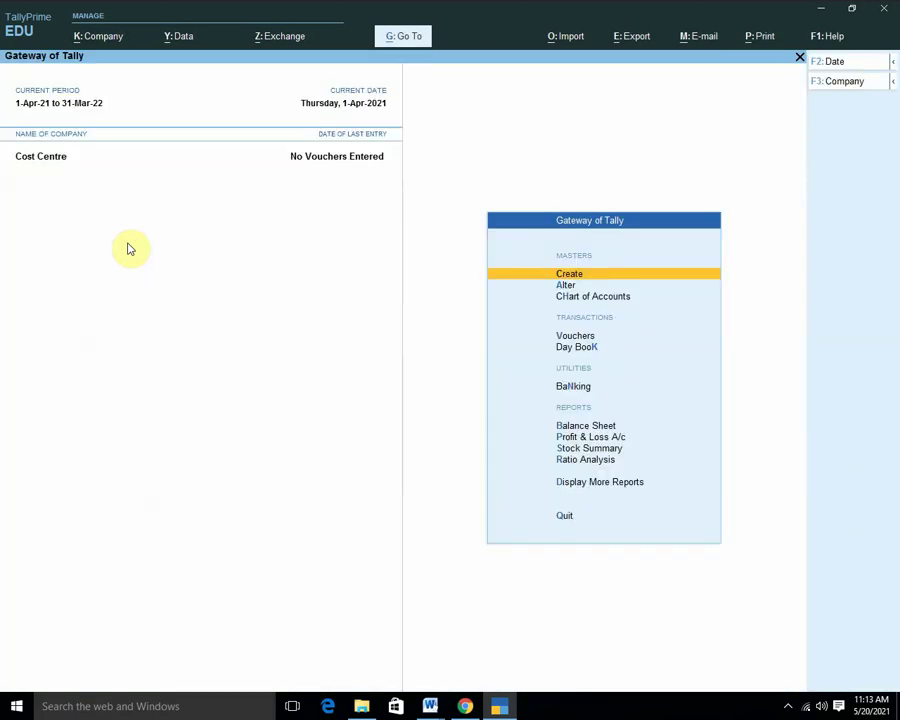
key(Down)
key(Down)
key(Down)
key(Return)
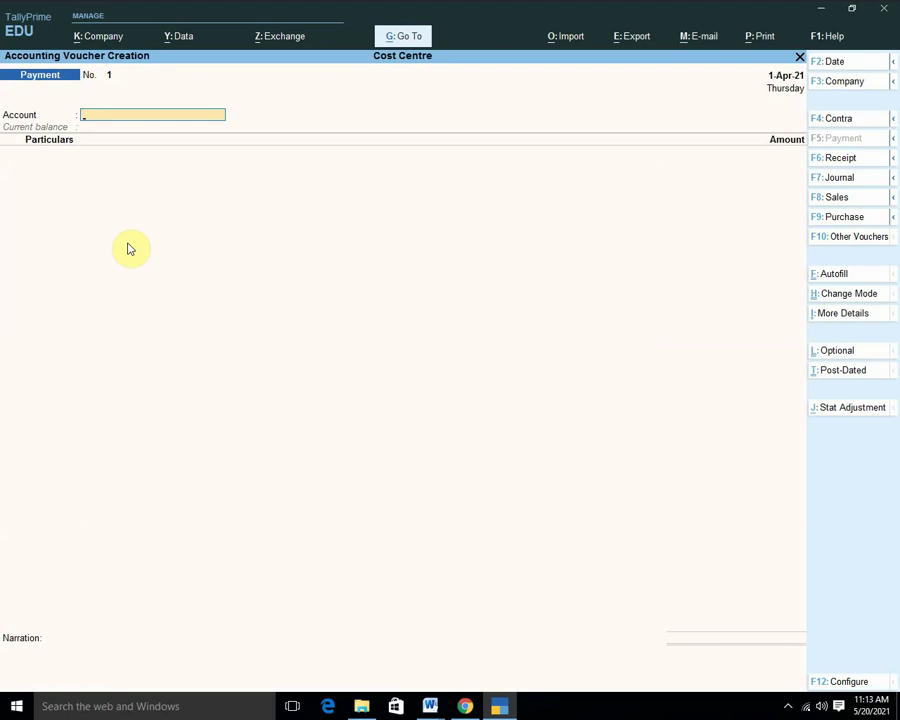
key(Down)
key(Return)
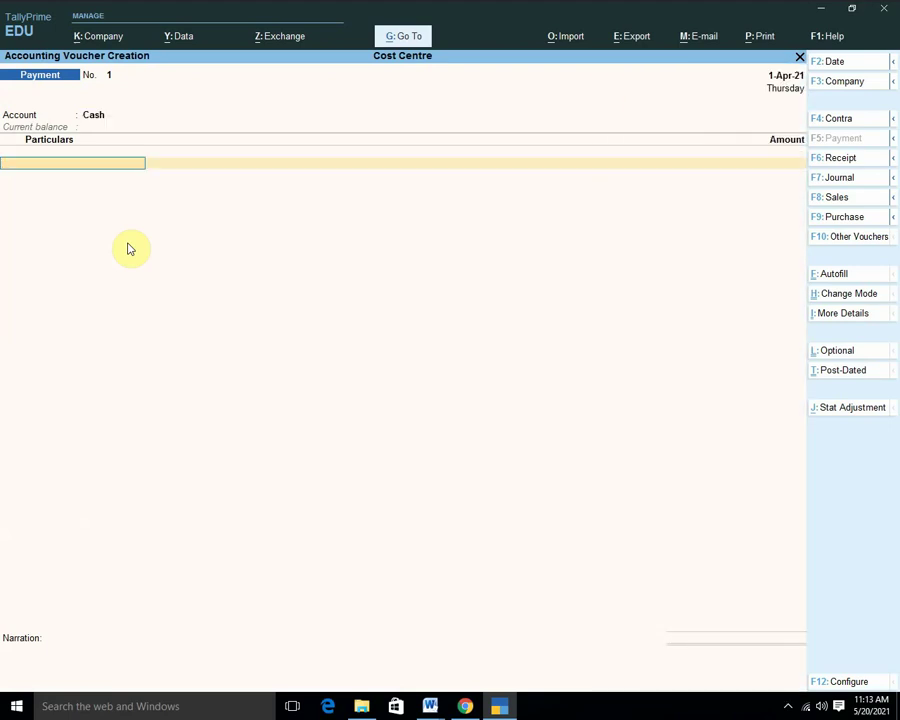
key(Down)
key(Down)
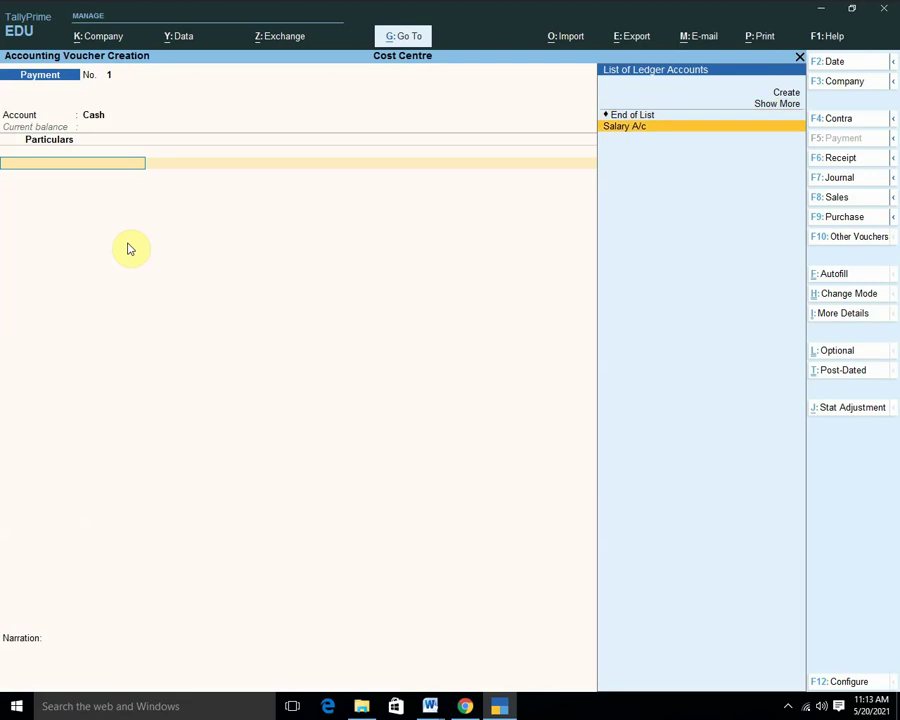
key(Return)
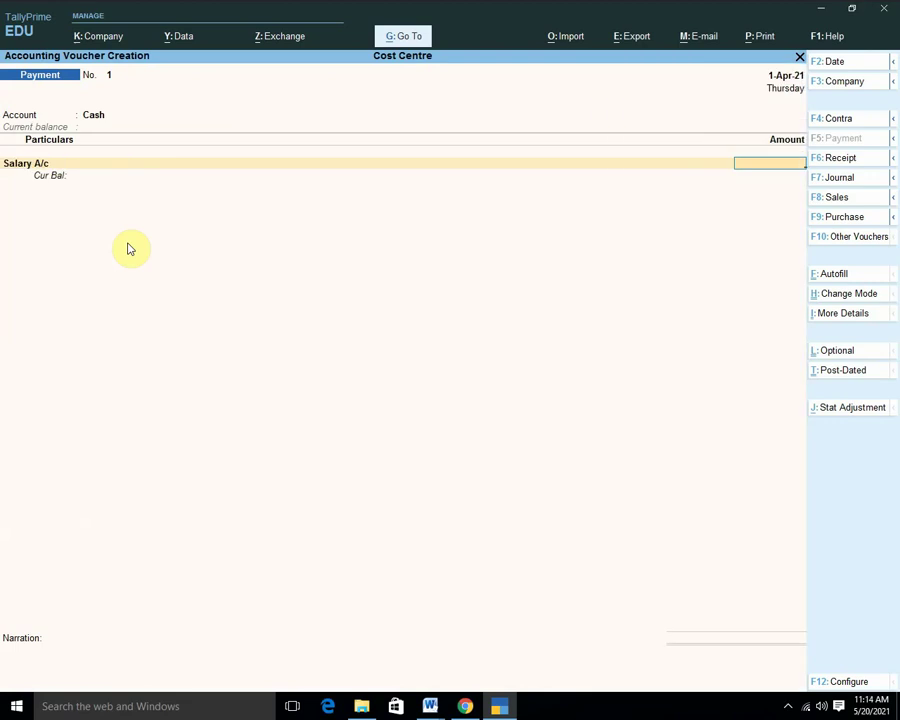
text(5000)
key(Return)
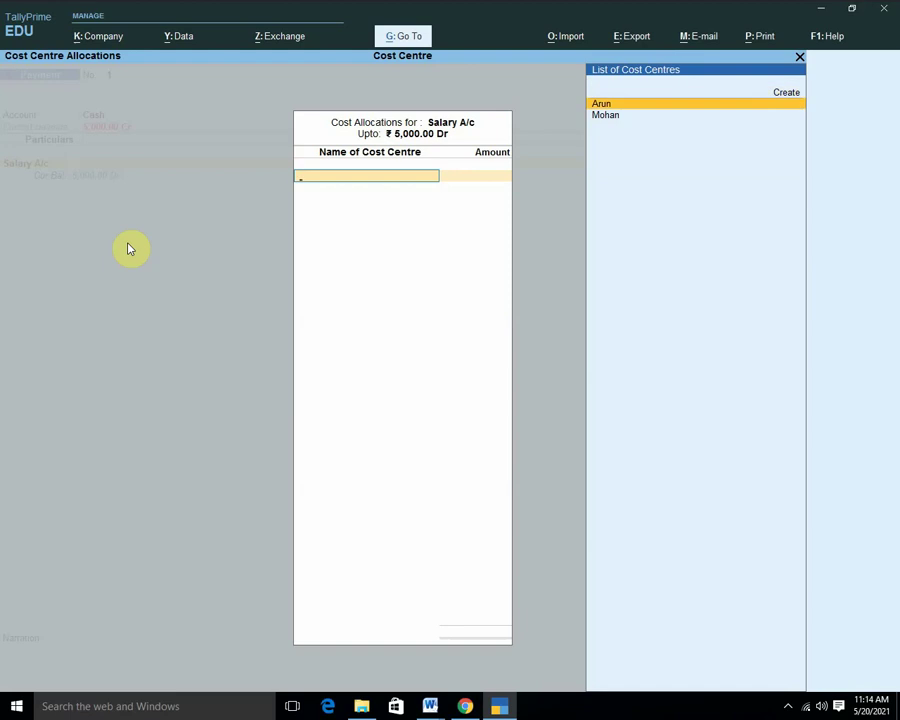
Allocate 3,000 to Arun and 2,000 to Mohan, then move on to the Accept prompt.
key(Return)
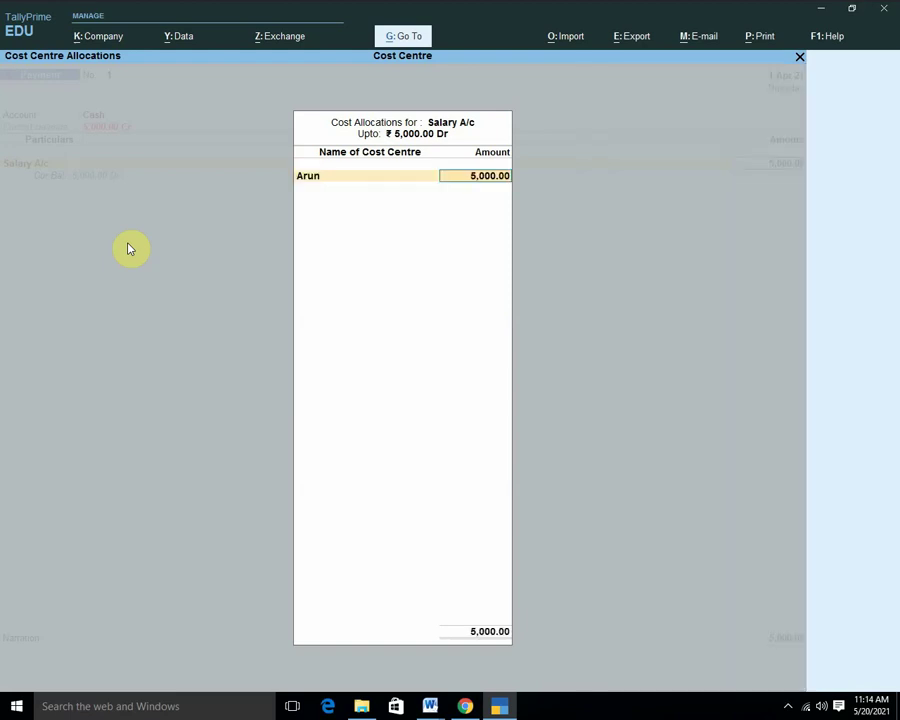
text(3000)
key(Return)
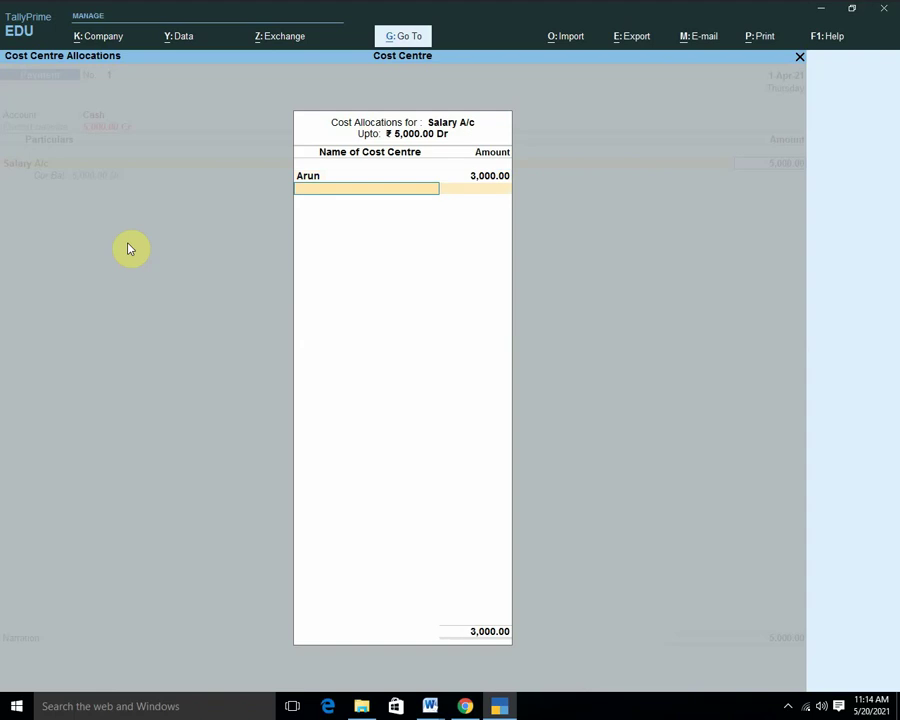
key(Down)
key(Return)
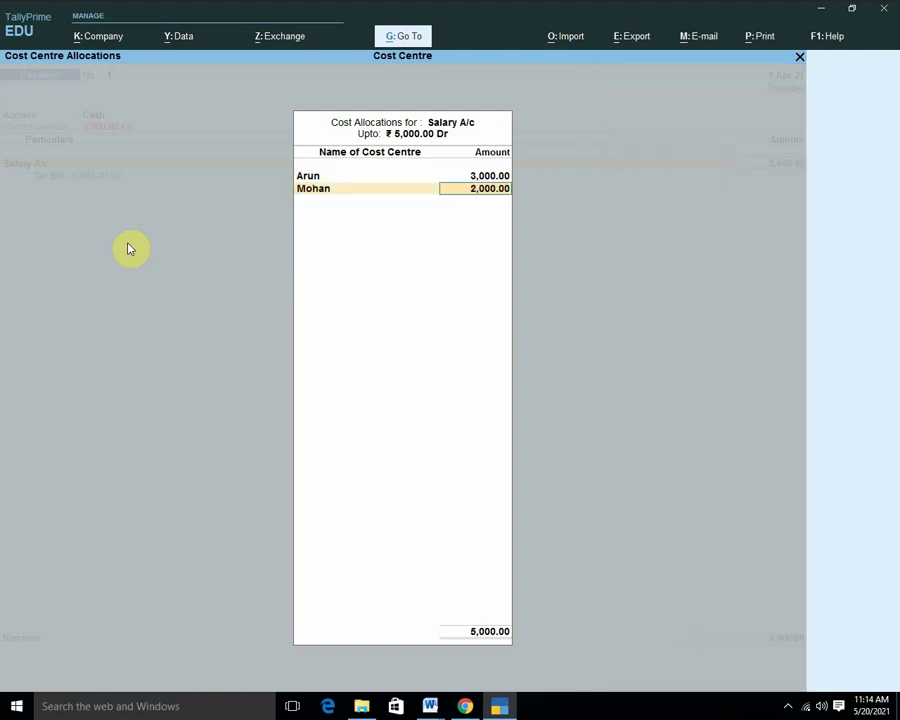
key(Return)
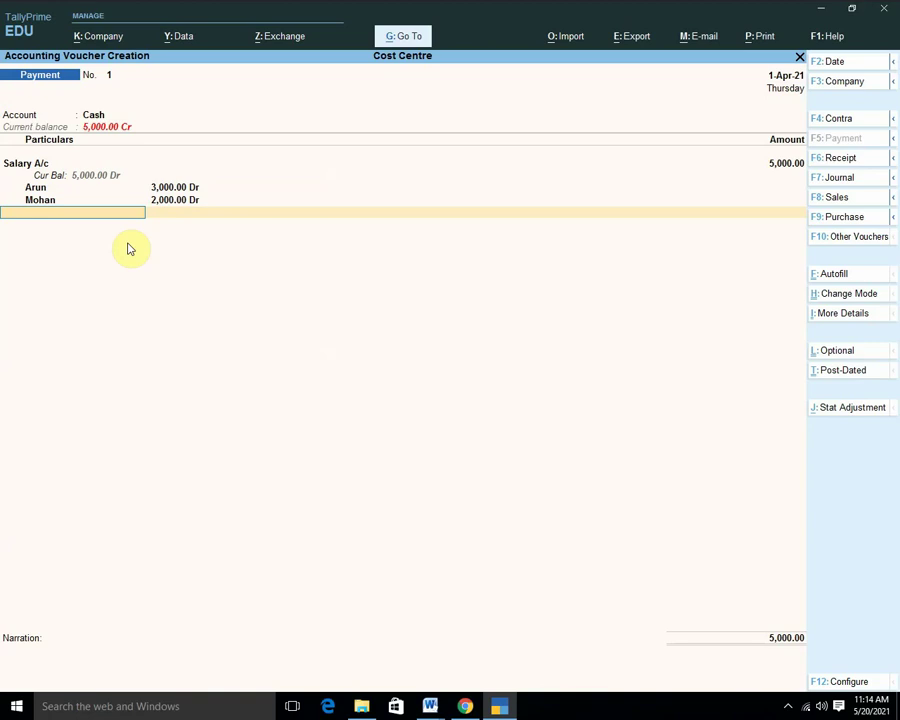
key(Return)
key(Return)
key(Return)
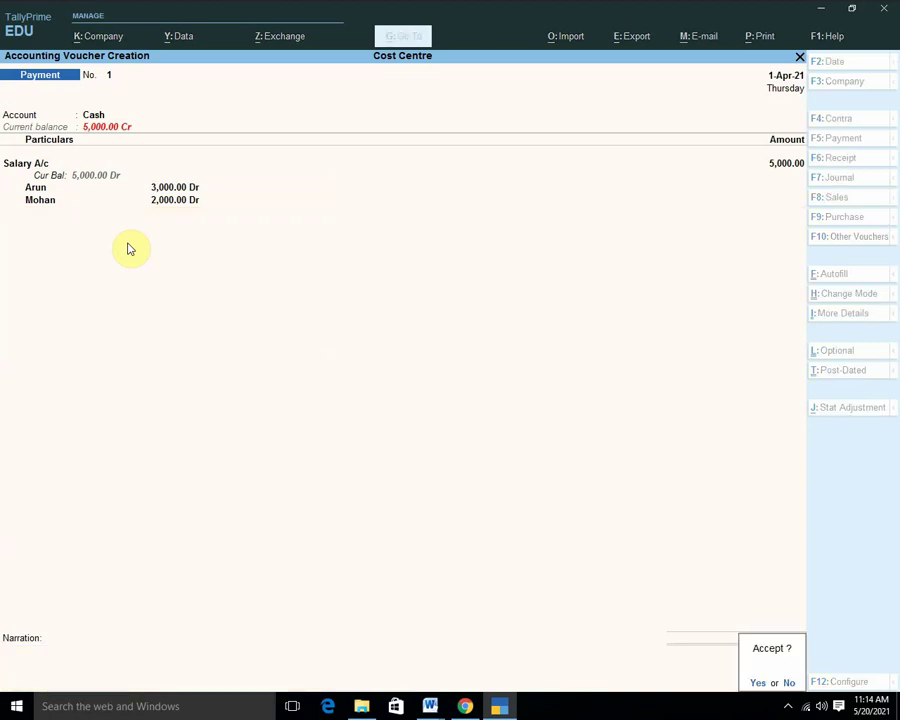
Save the payment voucher and open the Cost Centre Summary report.
key(Escape)
key(y)
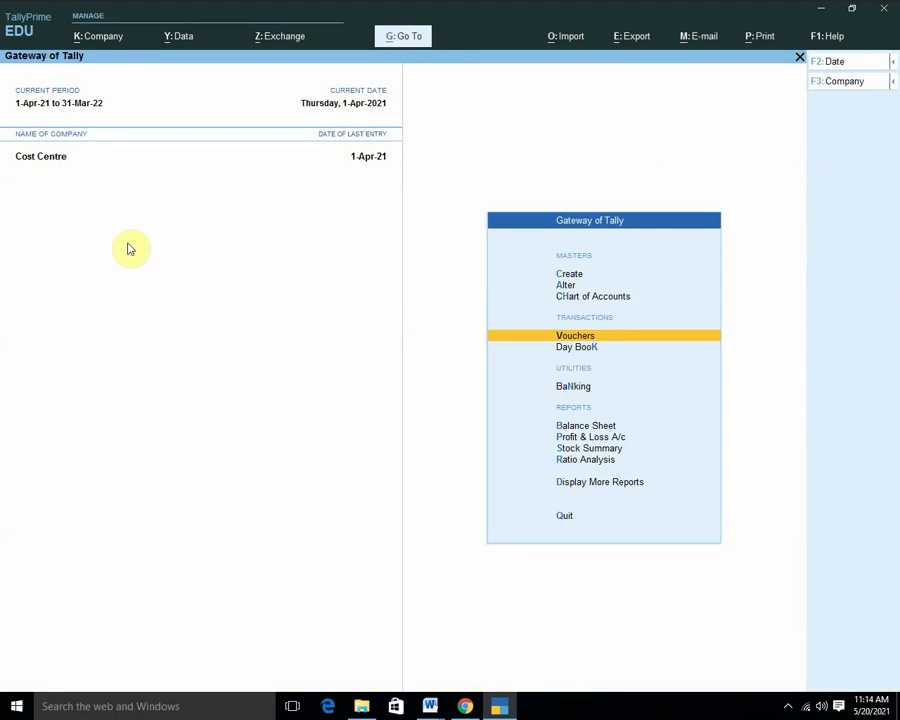
key(d)
key(Down)
key(Down)
key(Down)
key(Down)
key(Down)
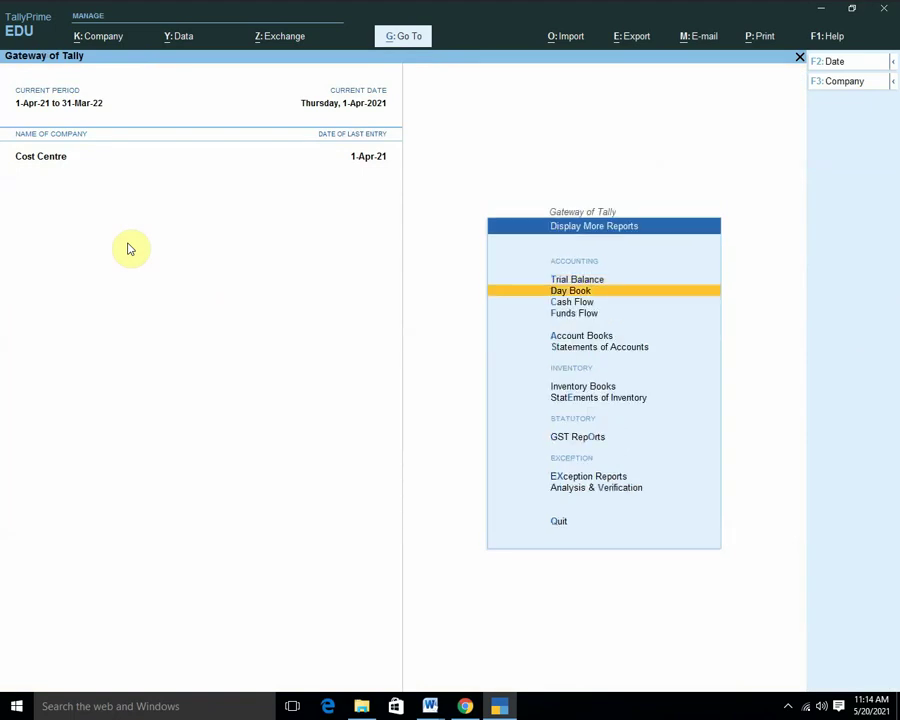
key(Return)
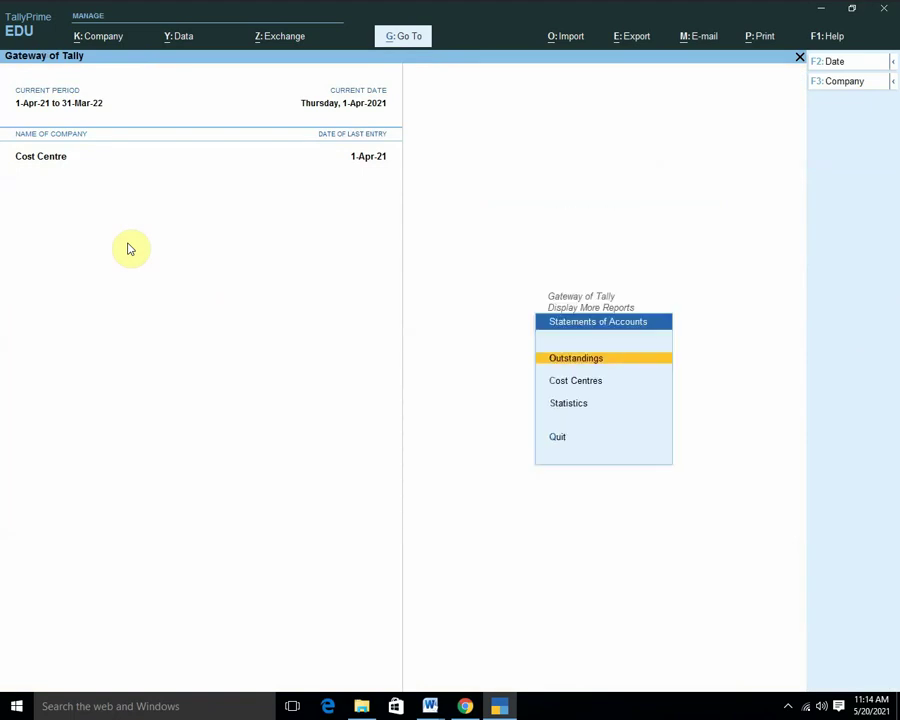
key(Down)
key(Return)
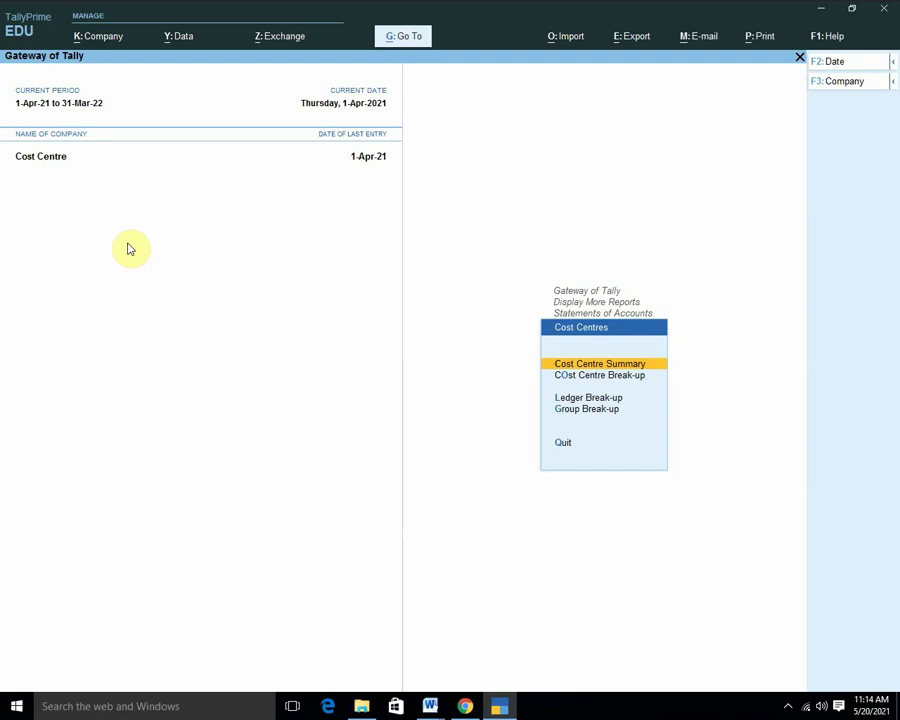
key(Return)
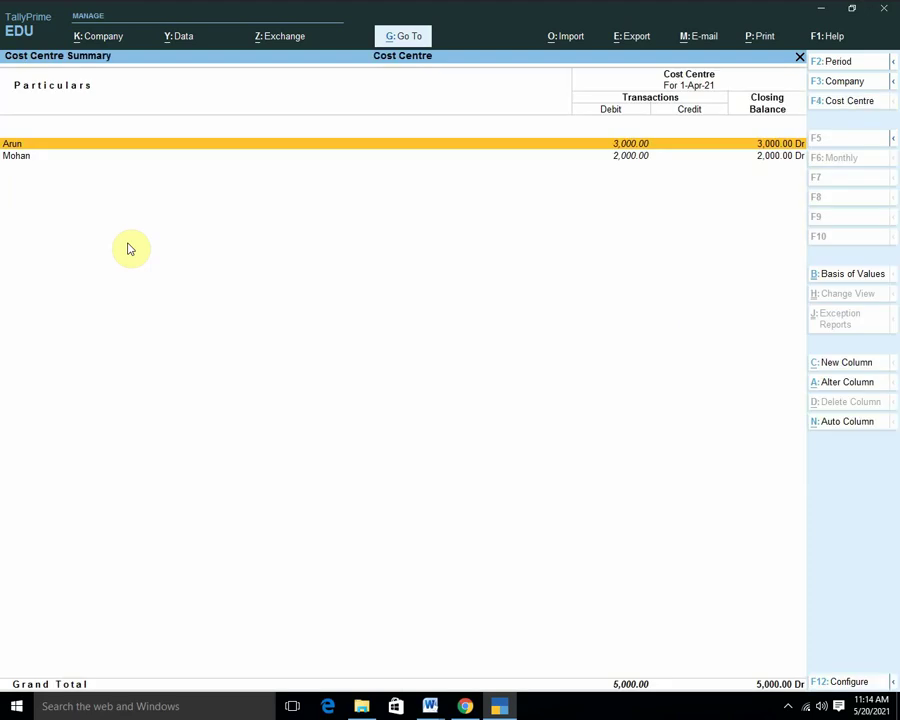
Drill into Arun's monthly summary and April vouchers, then back to the summary.
key(Down)
key(Up)
key(Return)
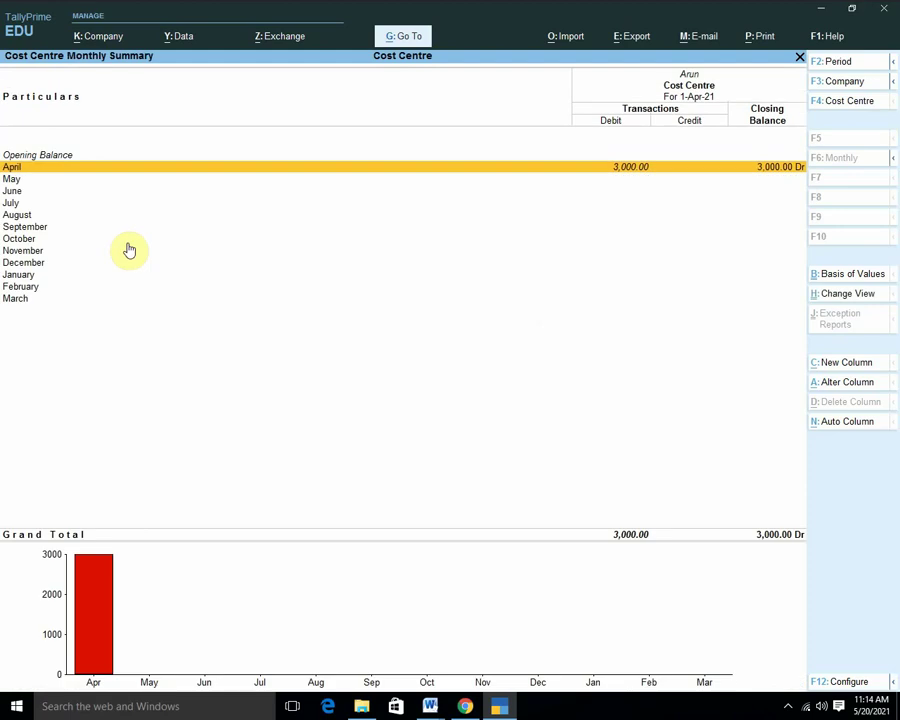
key(Return)
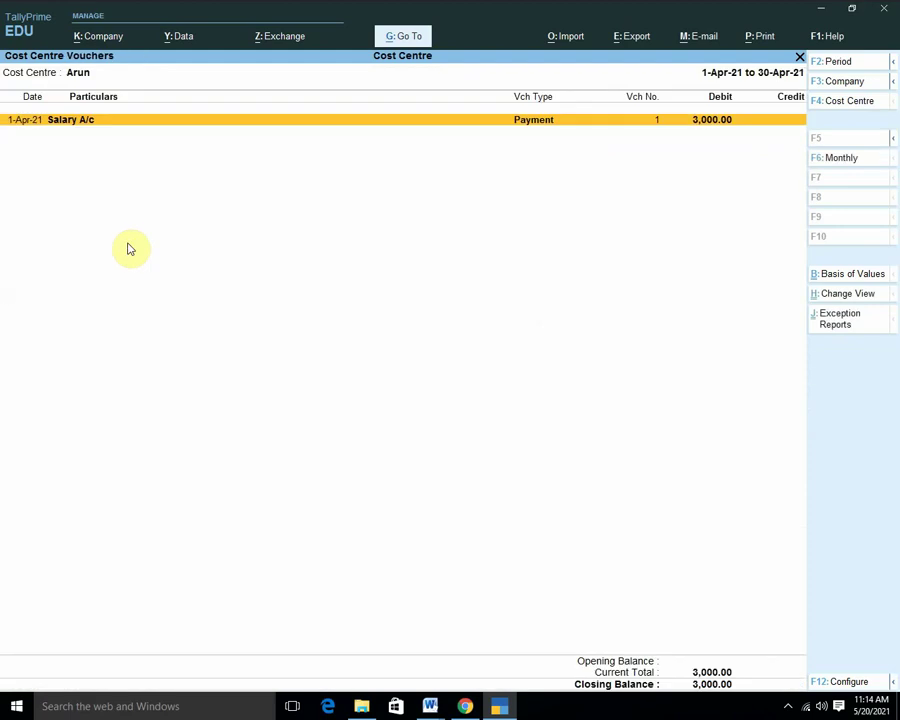
key(Escape)
key(Escape)
key(Escape)
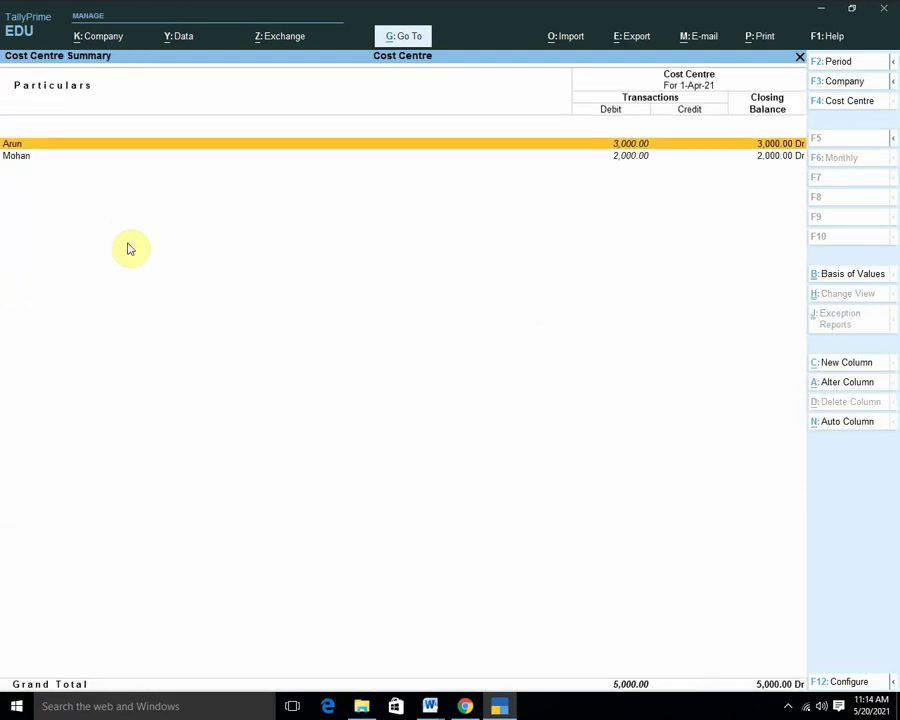
Show the Ledger Break-up for Salary A/c across the cost centres.
key(Down)
key(Return)
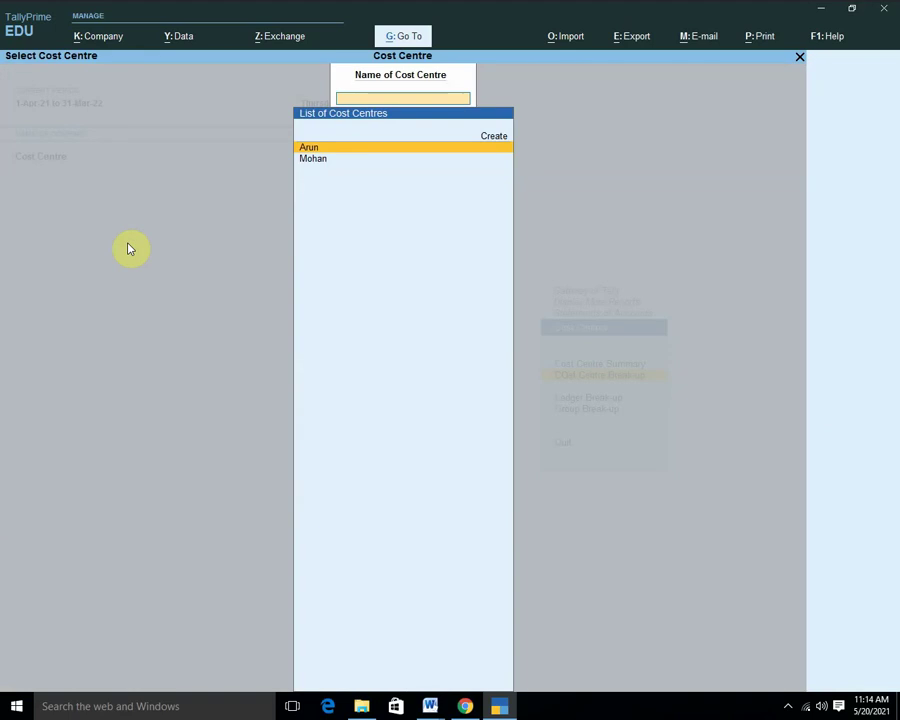
key(Escape)
key(Return)
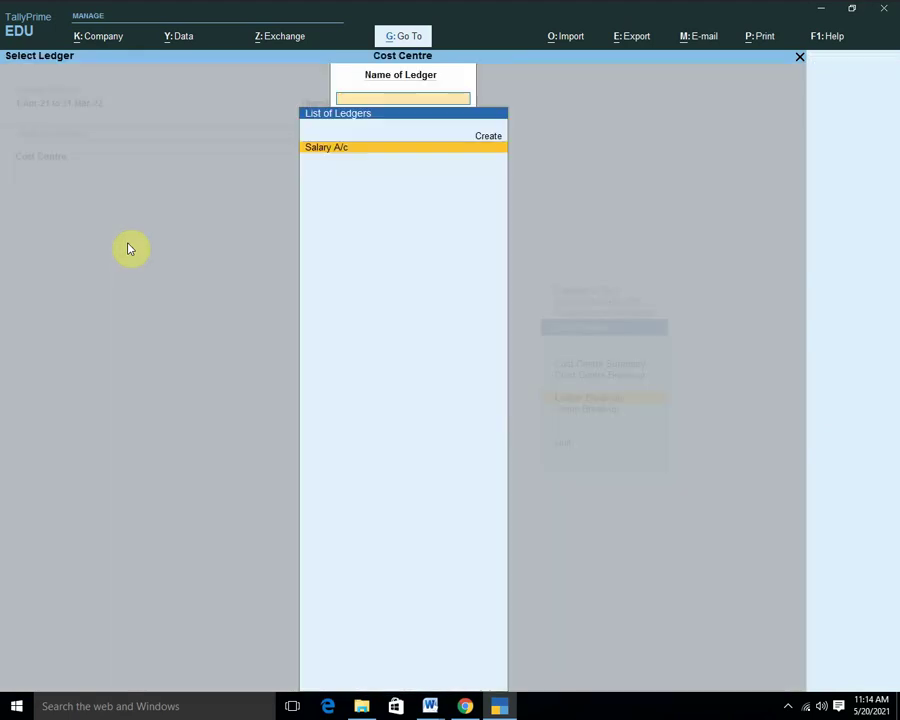
key(Return)
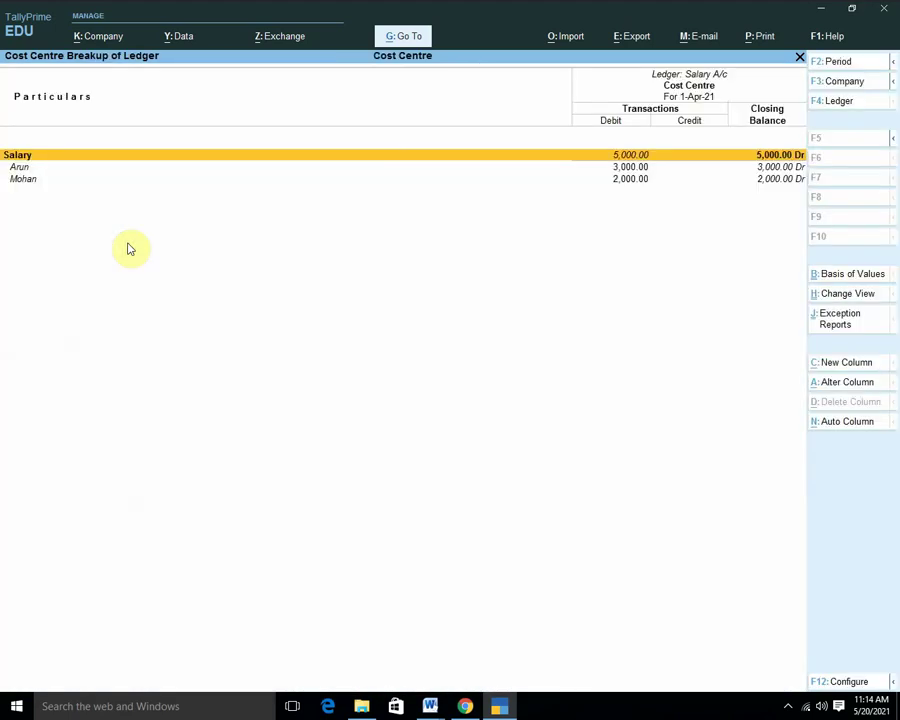
Step through the Salary, Arun and Mohan rows, then close the breakup to the Cost Centres menu.
key(Down)
key(Down)
key(Up)
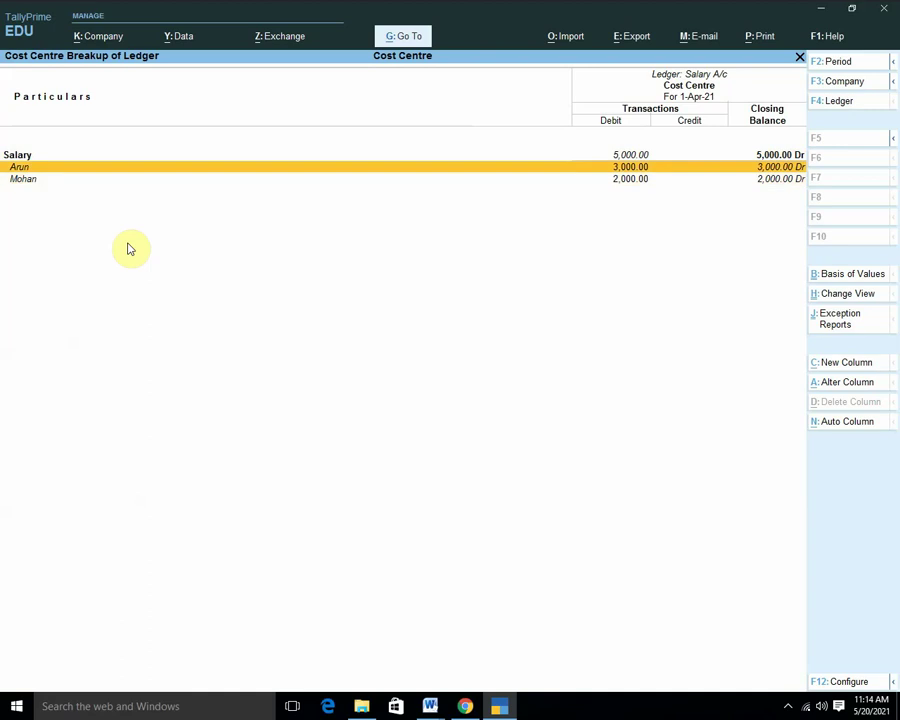
key(Down)
key(Up)
key(Up)
key(Down)
key(Down)
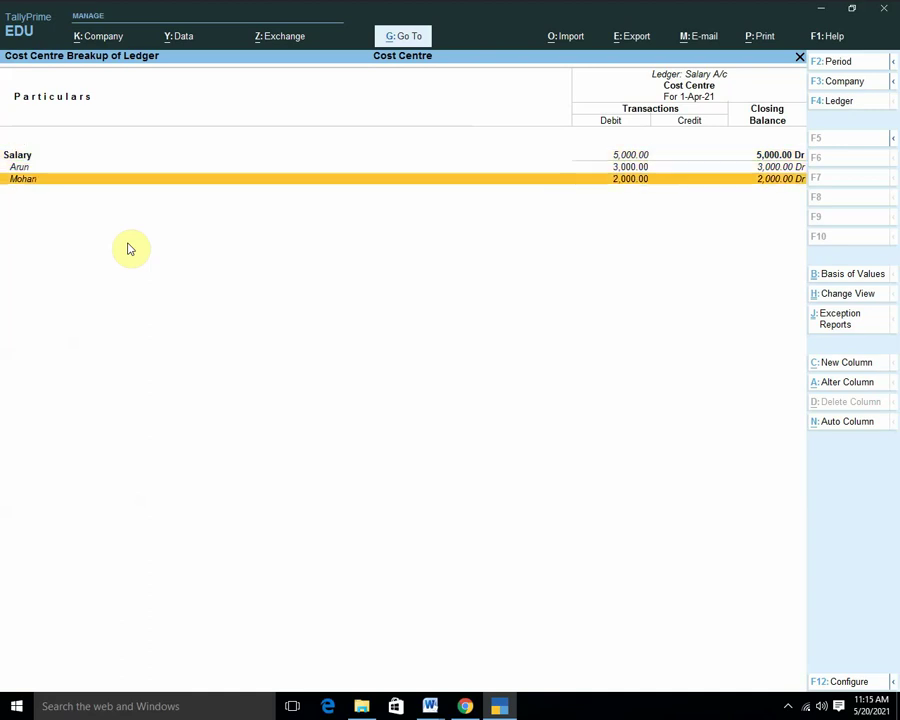
key(Up)
key(Up)
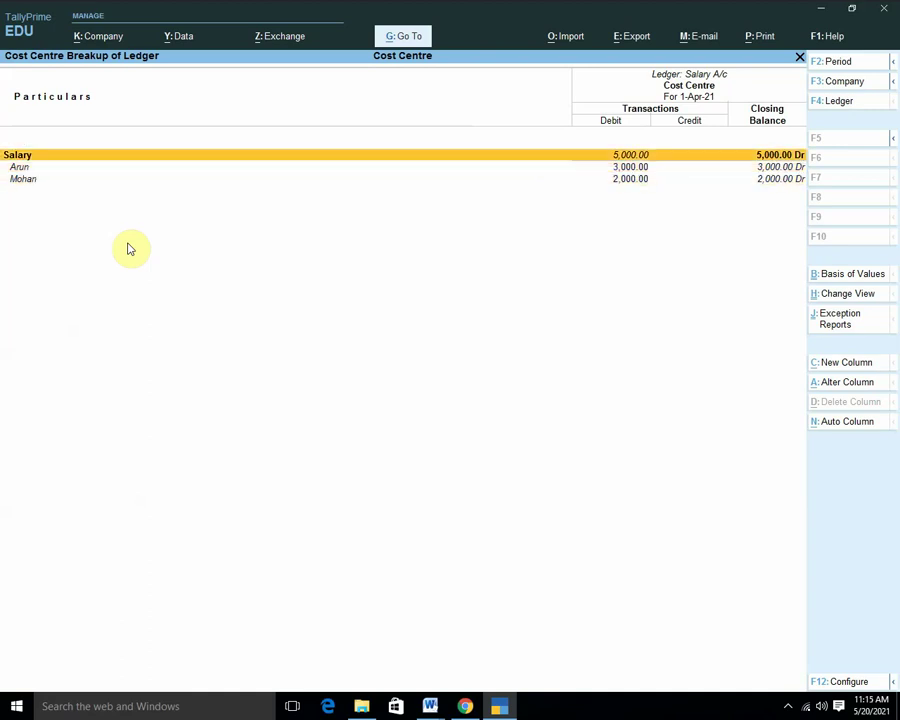
key(Down)
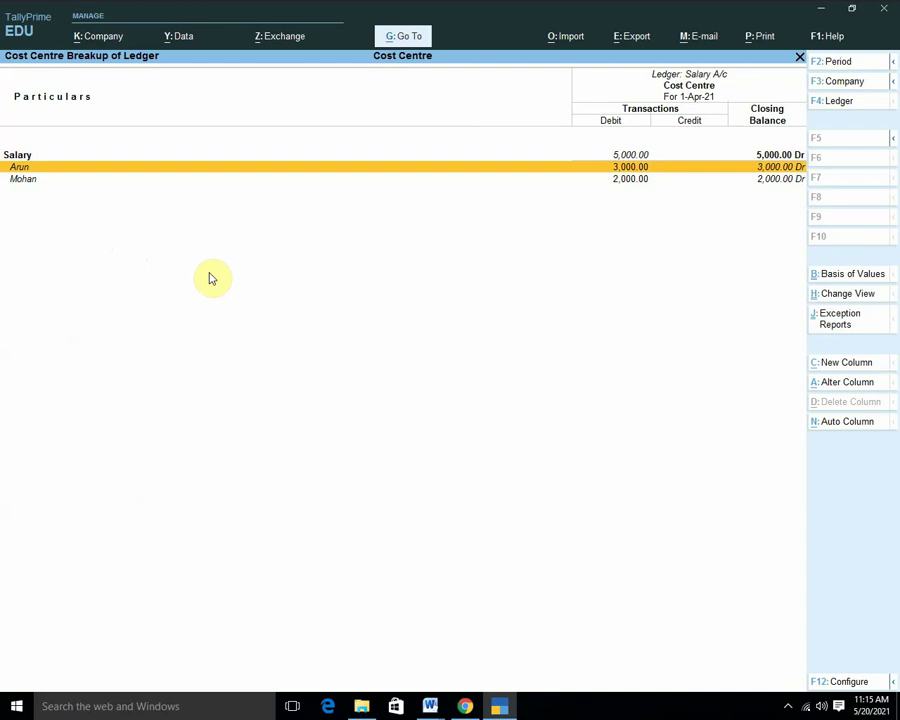
key(Down)
key(Escape)
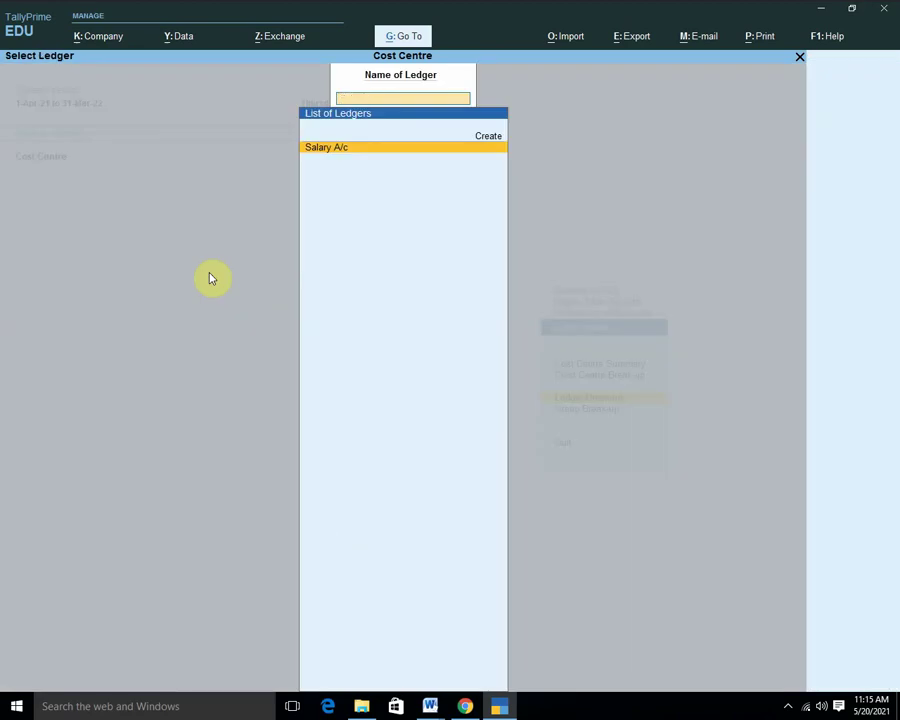
key(Escape)
View the Indirect Expenses group break-up (Salary 5,000 split 3,000/2,000), then quit Tally.
key(Down)
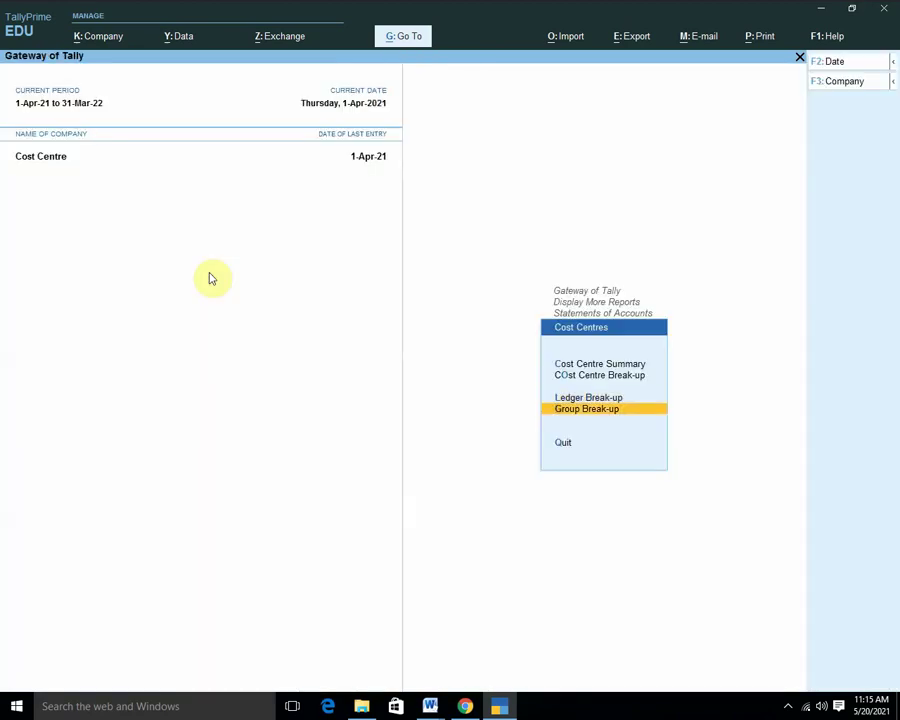
key(Return)
key(Down)
key(Down)
key(Down)
key(Down)
key(Down)
key(Down)
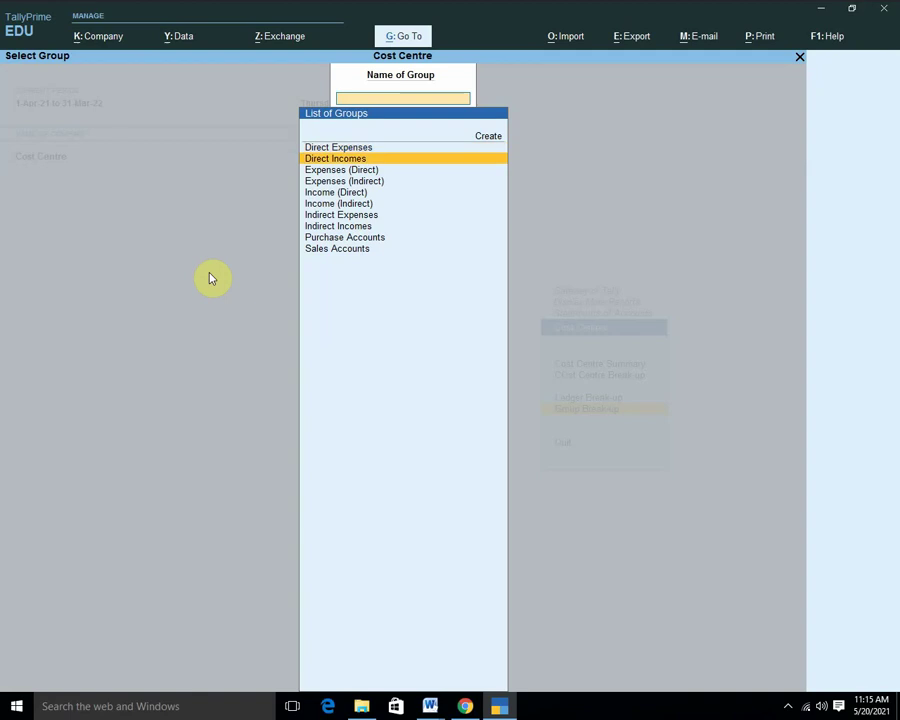
key(Return)
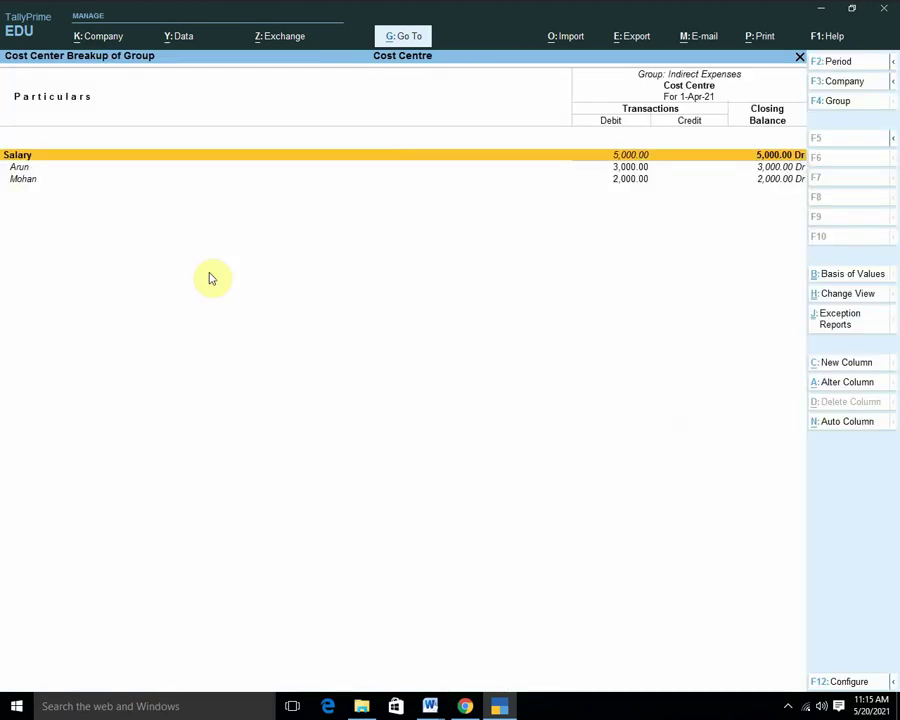
key(Escape)
key(Escape)
key(Escape)
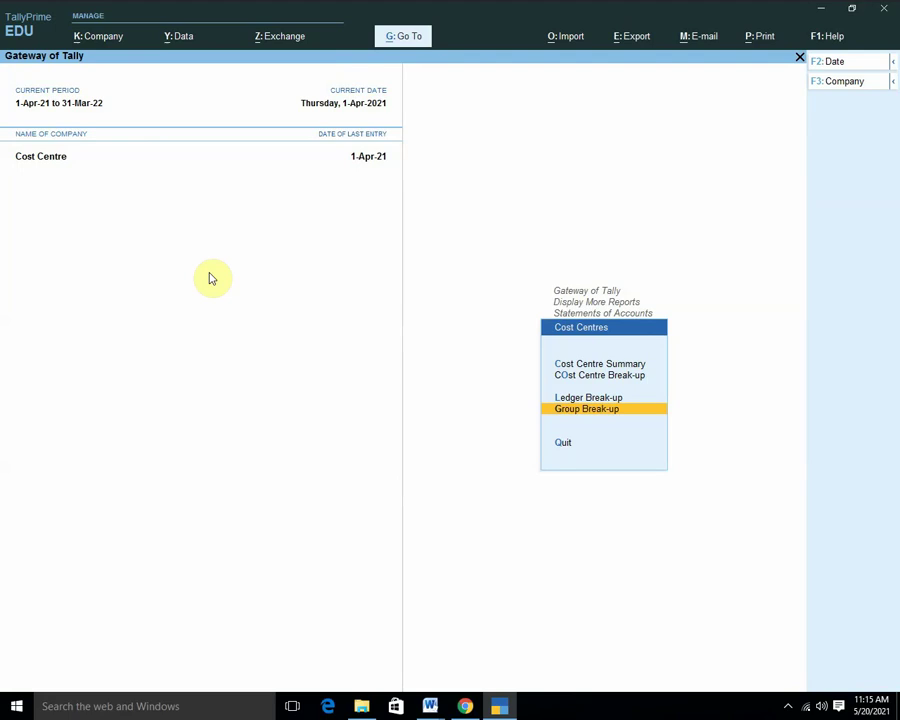
key(Escape)
key(Escape)
key(Escape)
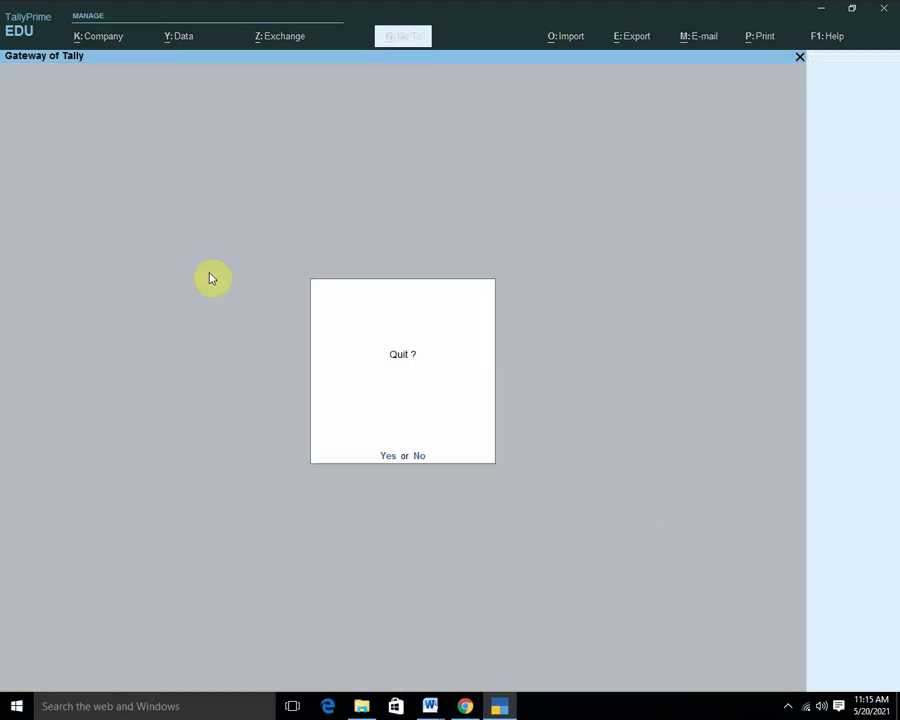
key(y)
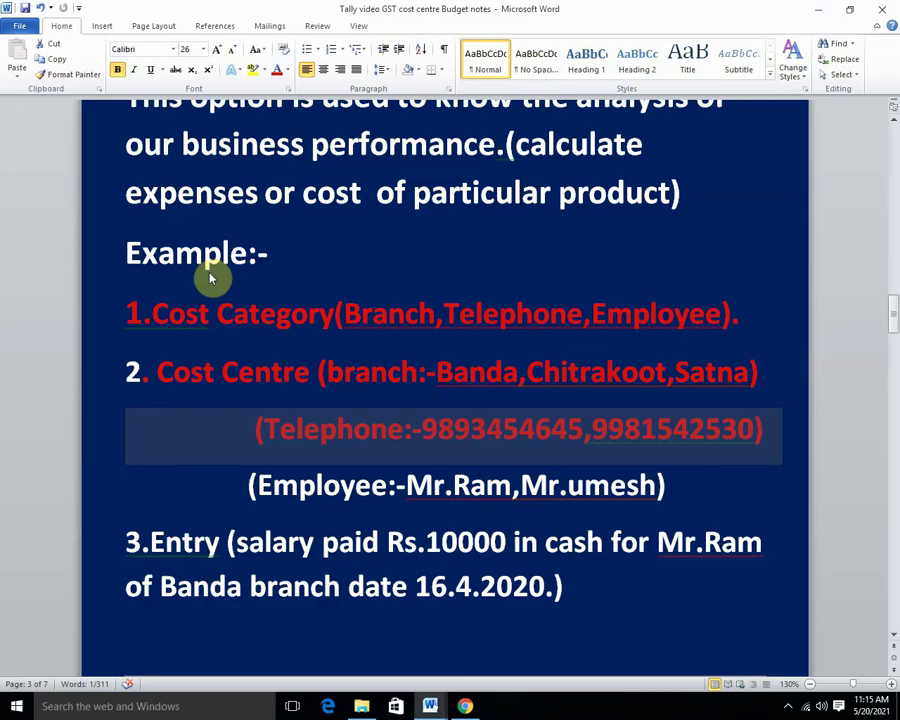